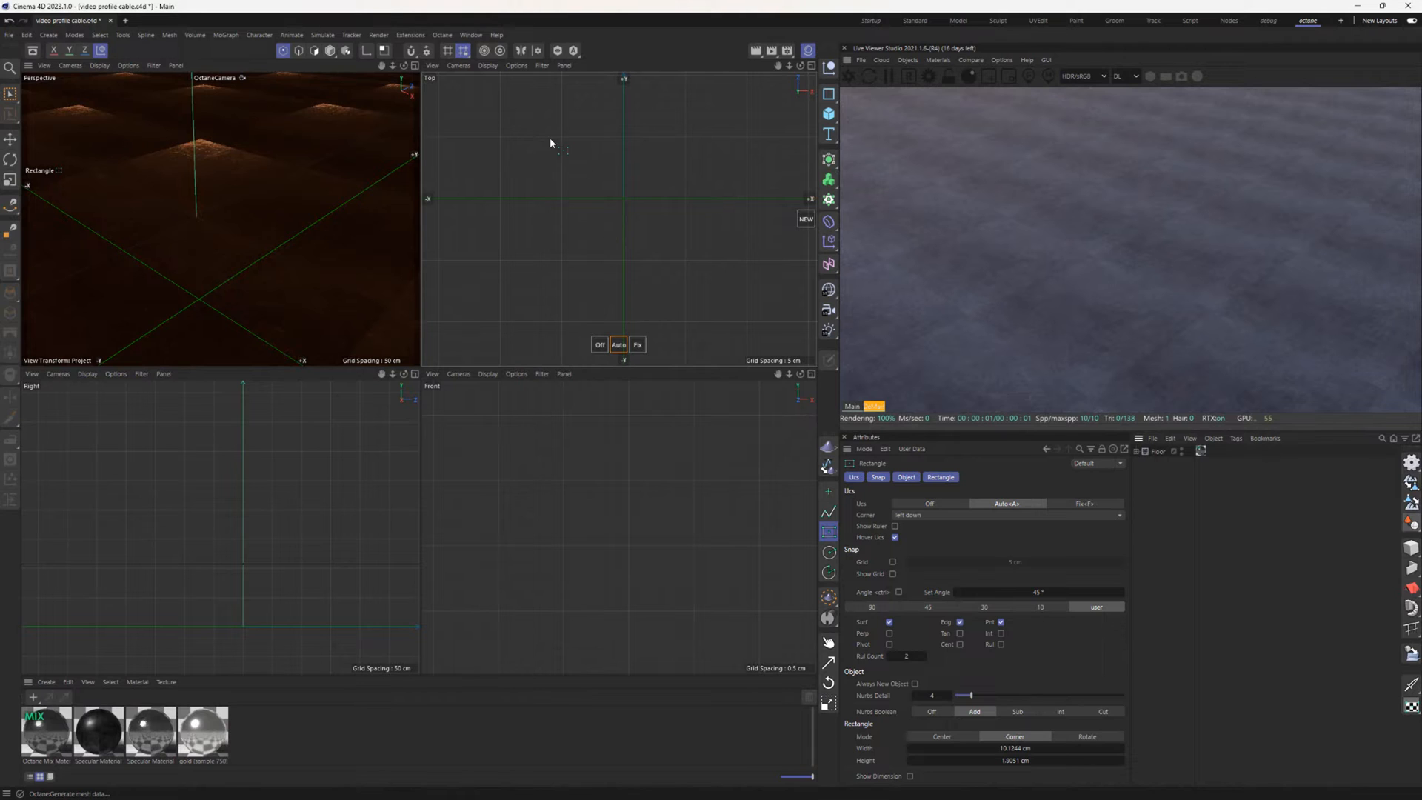
- Draw a rectangle spline about 135 by 103 cm around the origin in the top view and raise it above the floor
drag(550, 137, 715, 264)
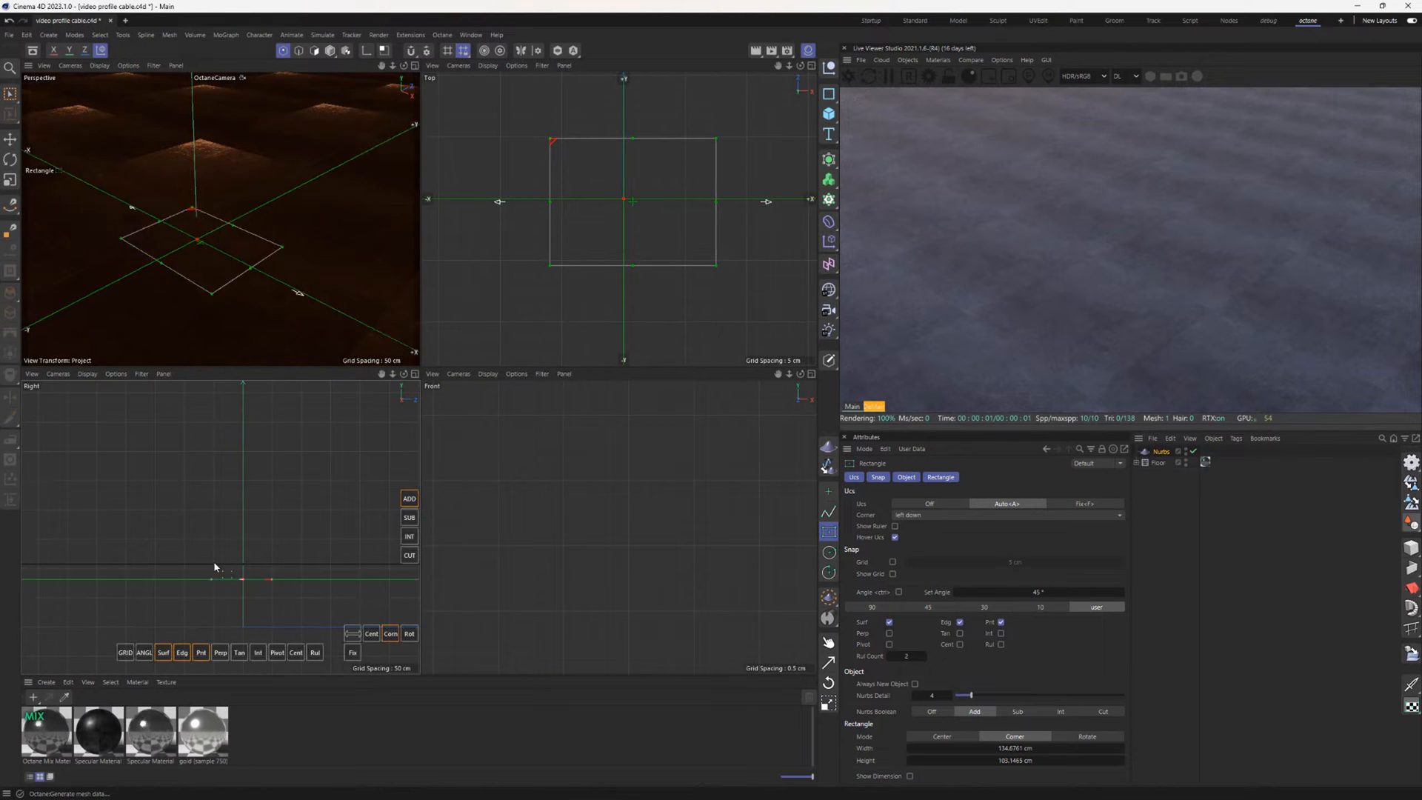
drag(214, 563, 215, 546)
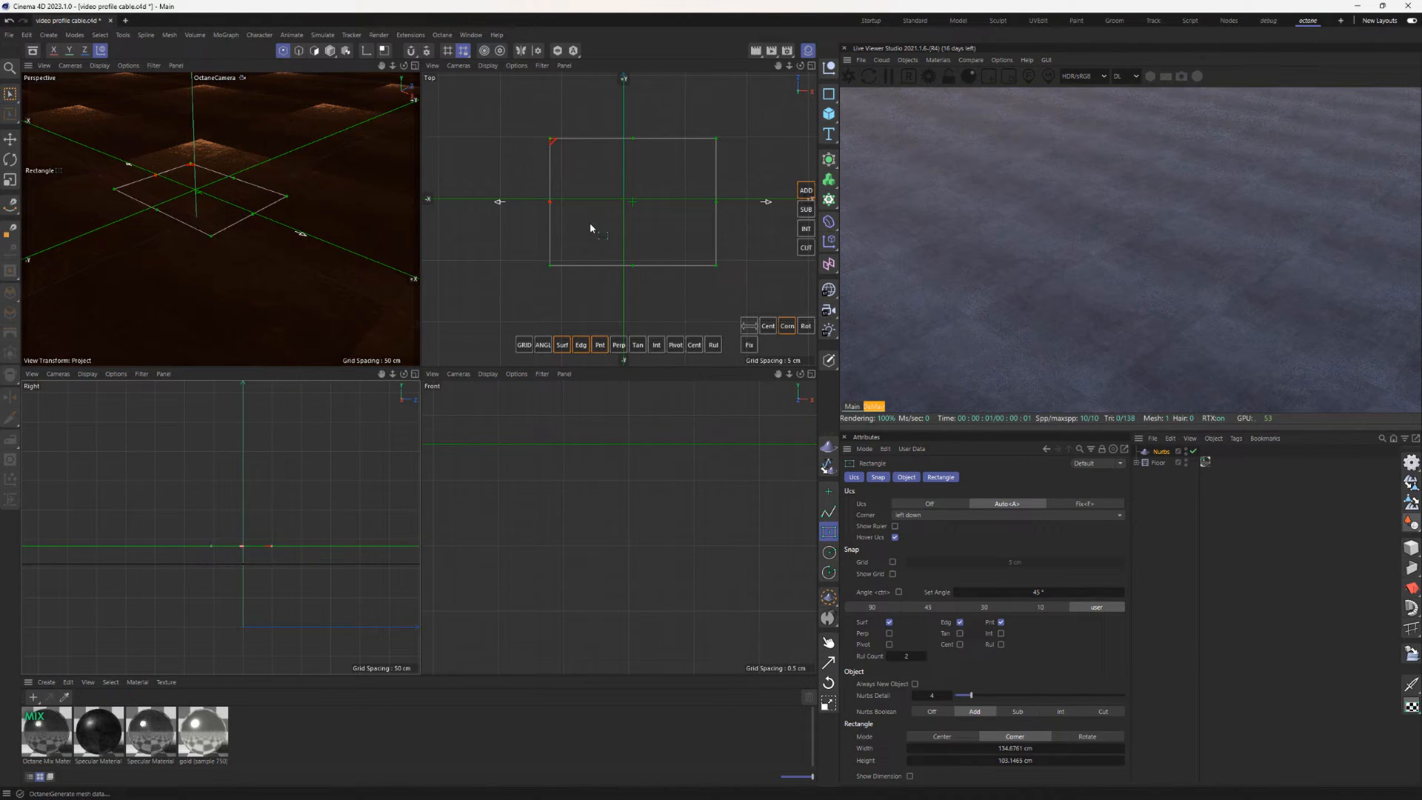
- Add a Profile to the rectangle and inspect the settings of the Nurbs object and its Profile child
click(829, 619)
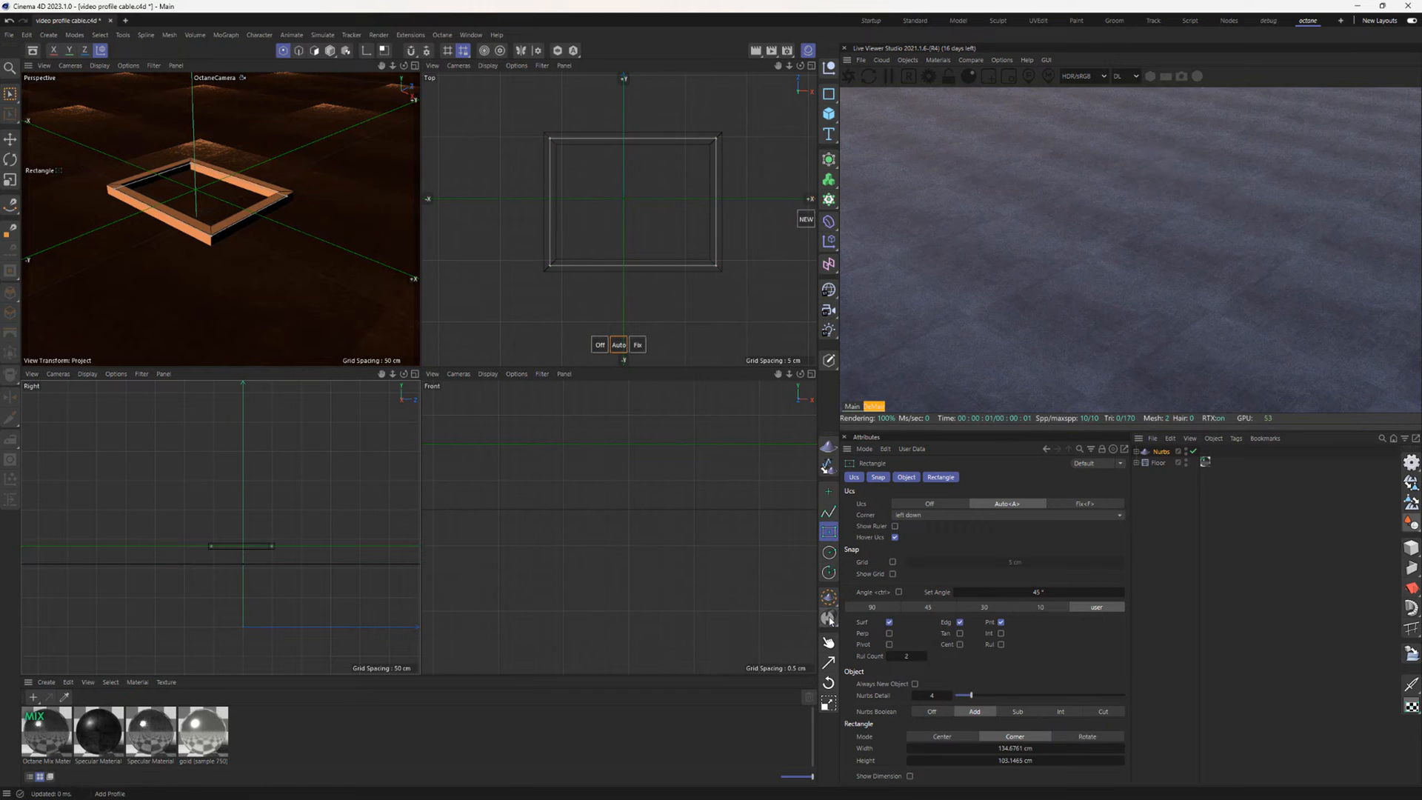
click(1137, 452)
click(1163, 452)
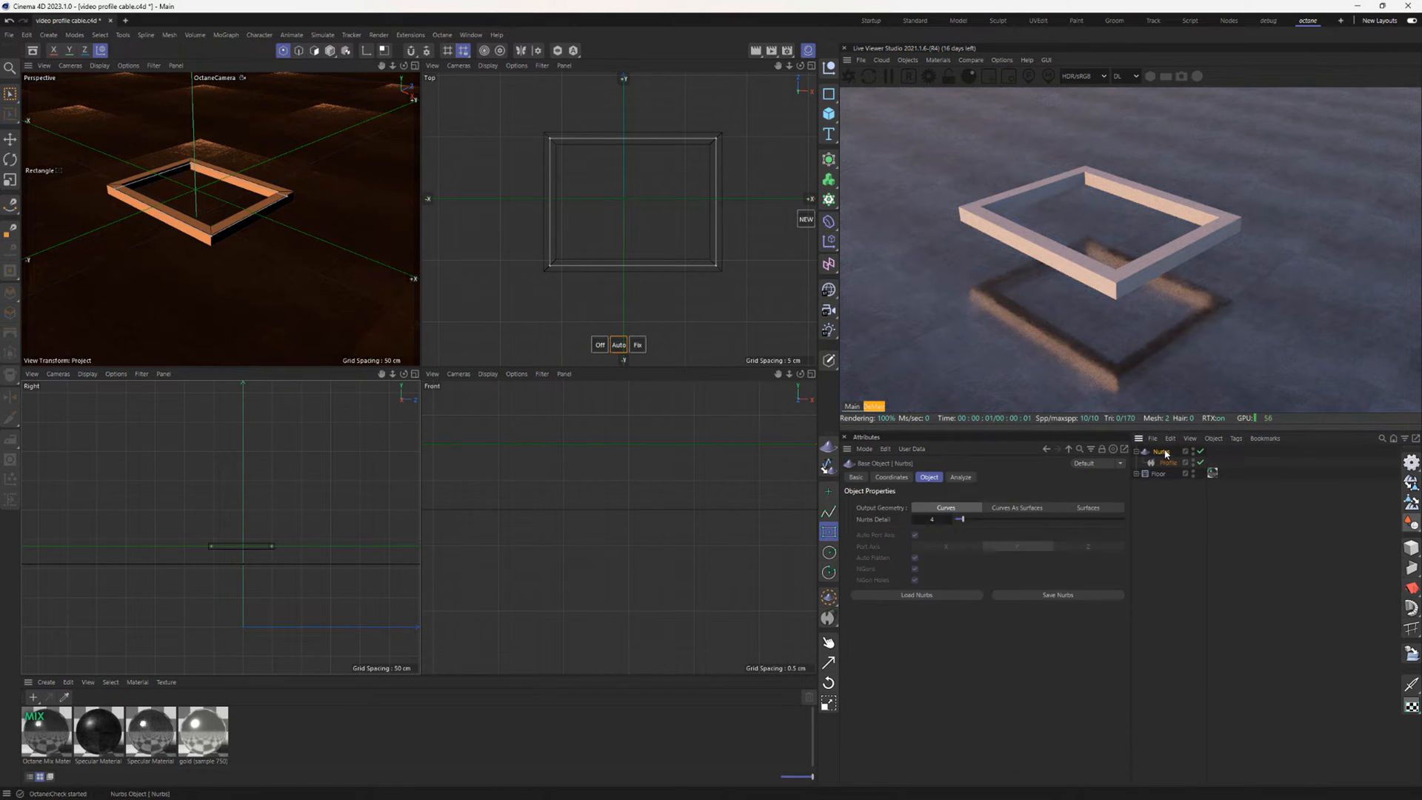
click(1167, 462)
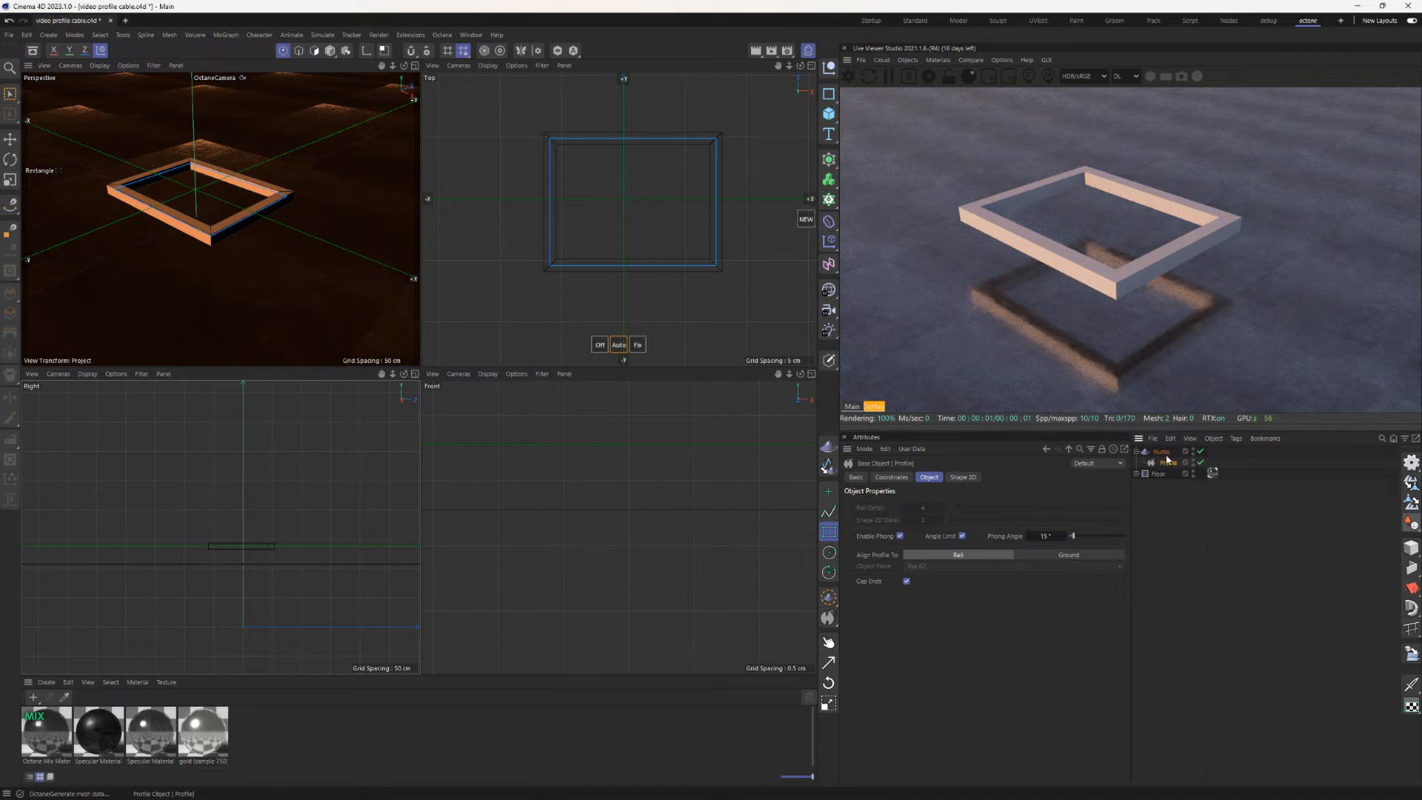
click(1162, 451)
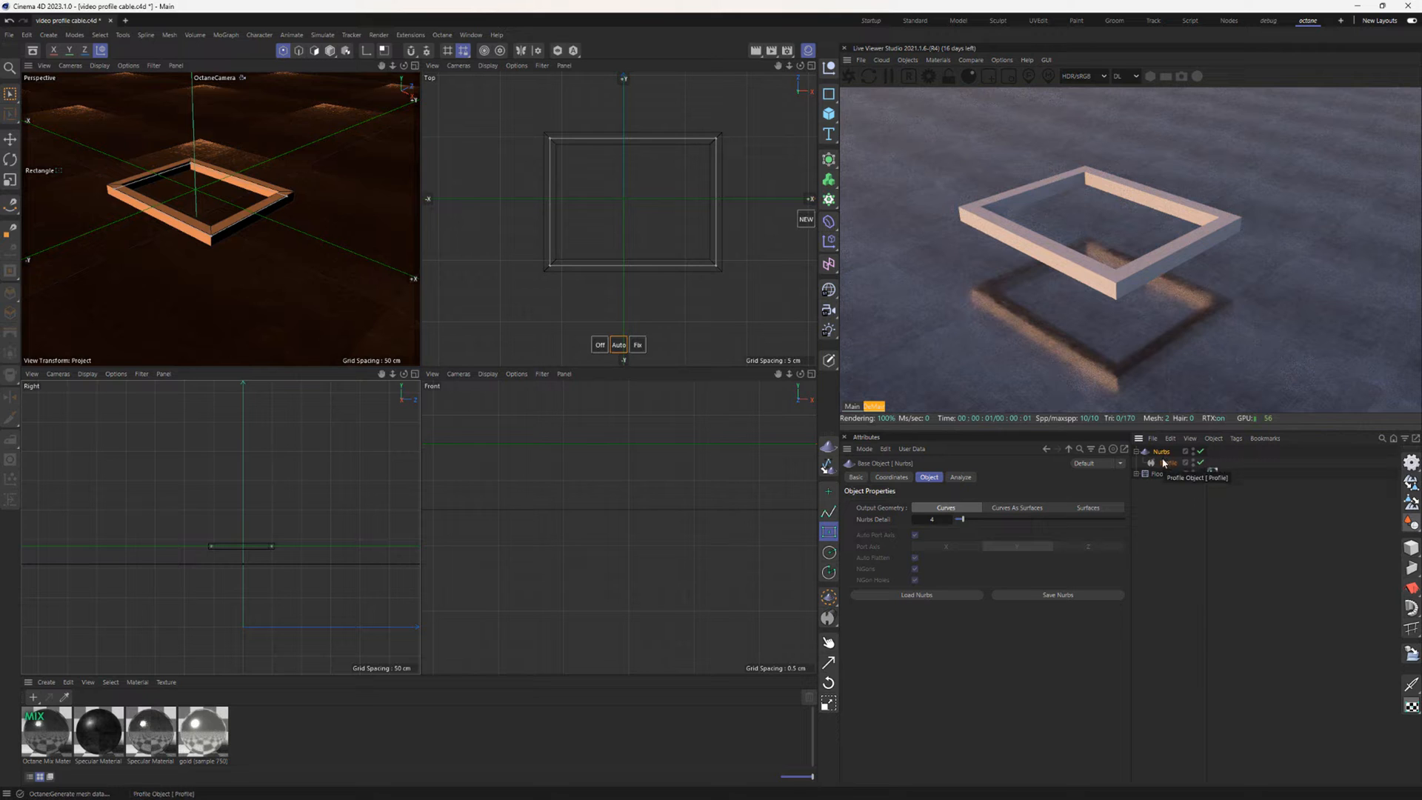
click(1166, 463)
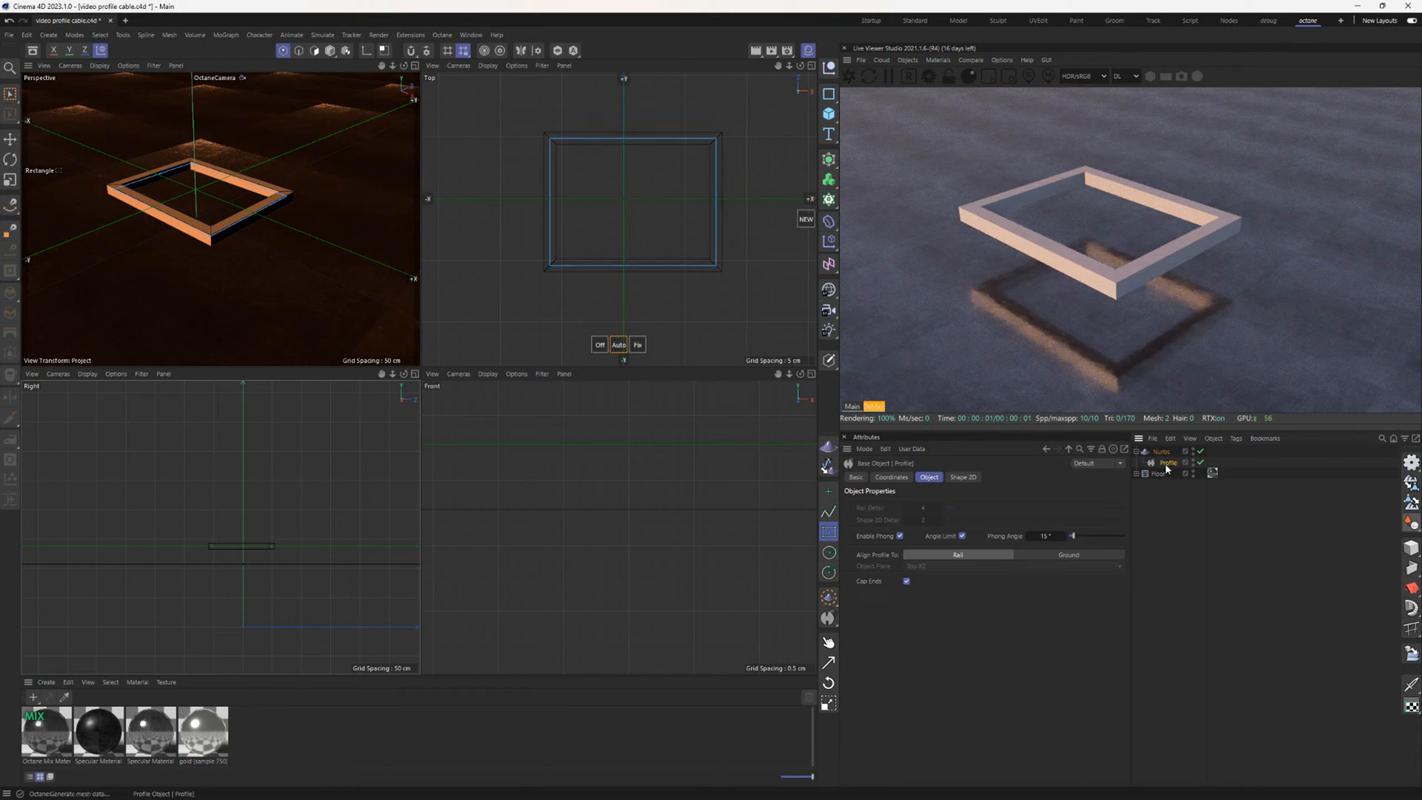
- Apply the gold (sample 750) white material to the Profile object
alt+middle_drag(677, 262, 668, 256)
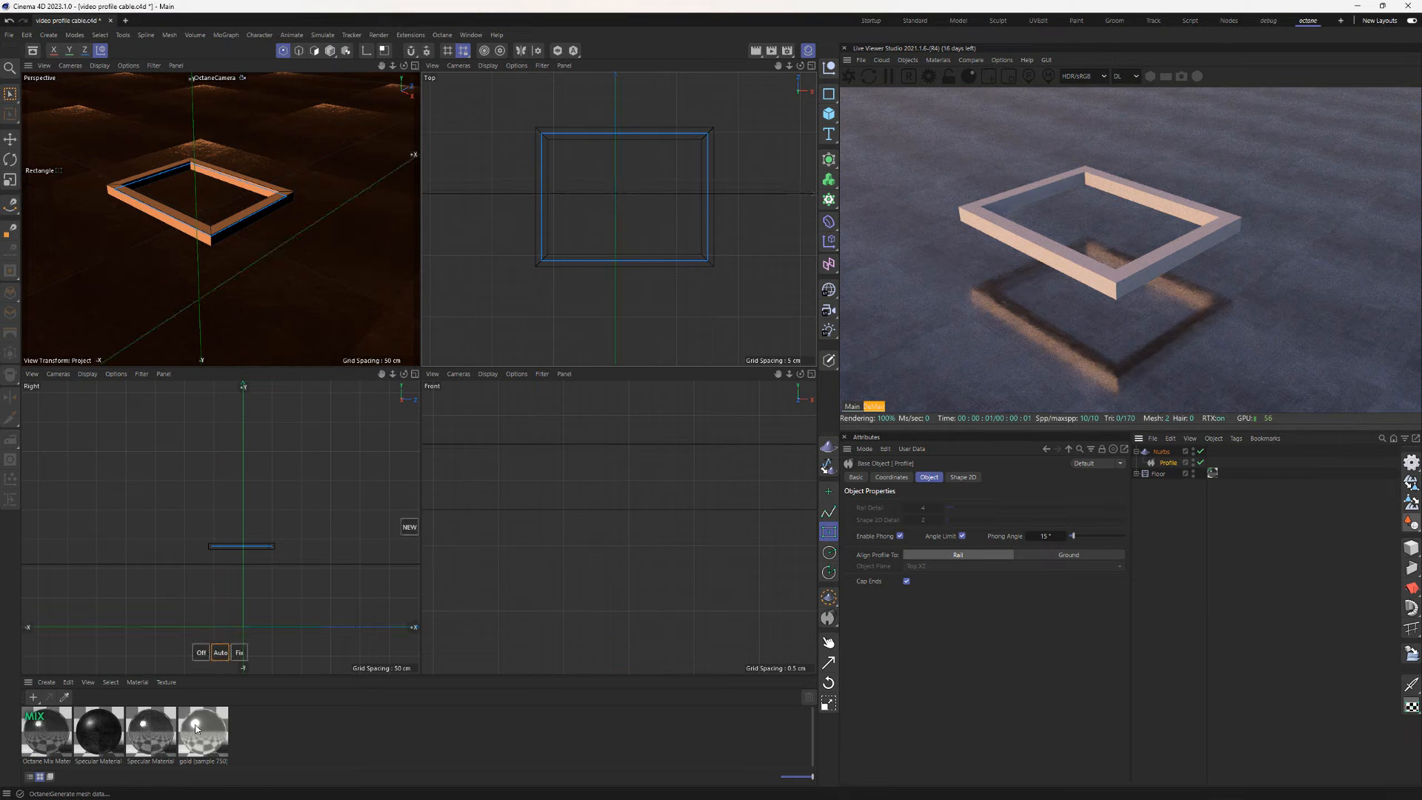
drag(1159, 461, 1159, 461)
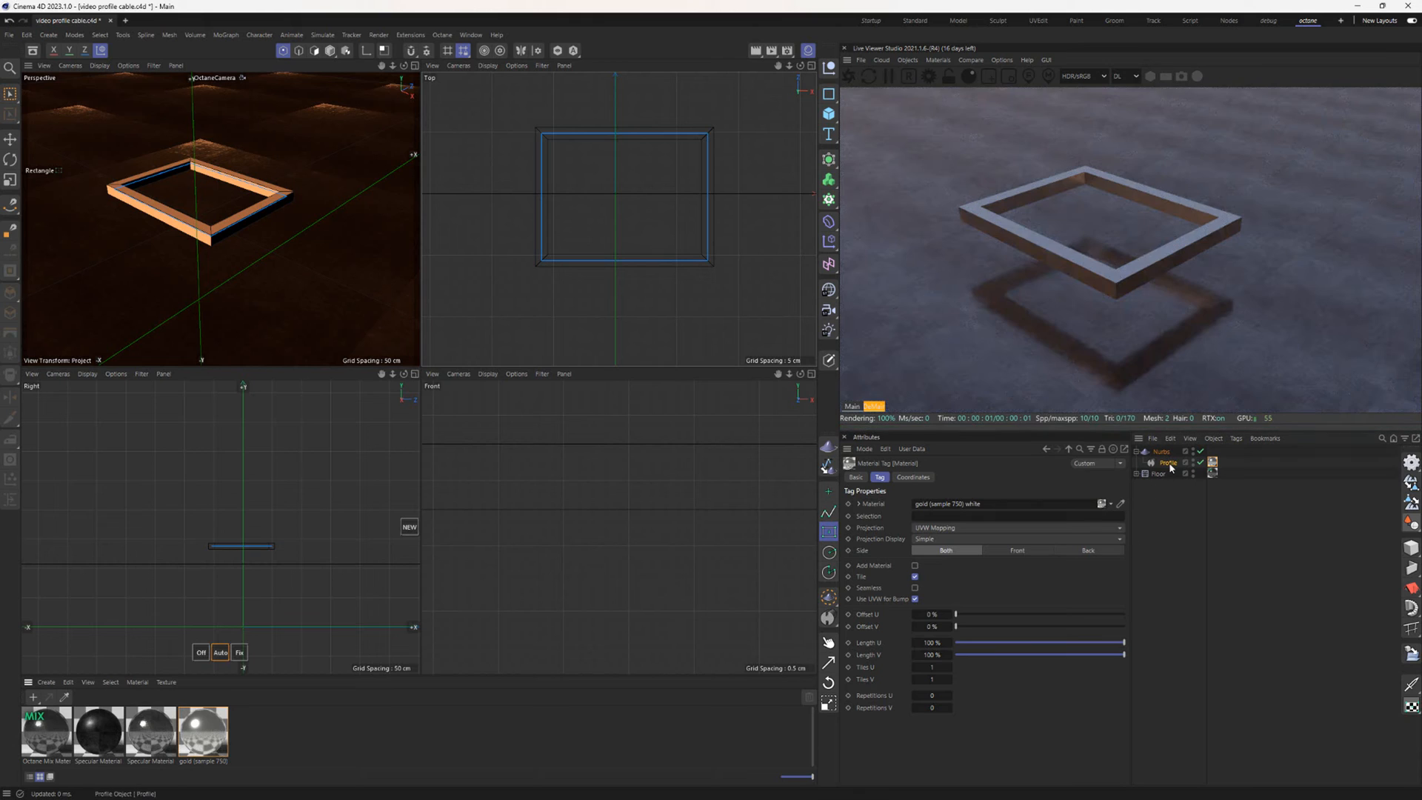
- Change the Profile's 2D shape to Circle and set its phong angle to 28°
click(1167, 462)
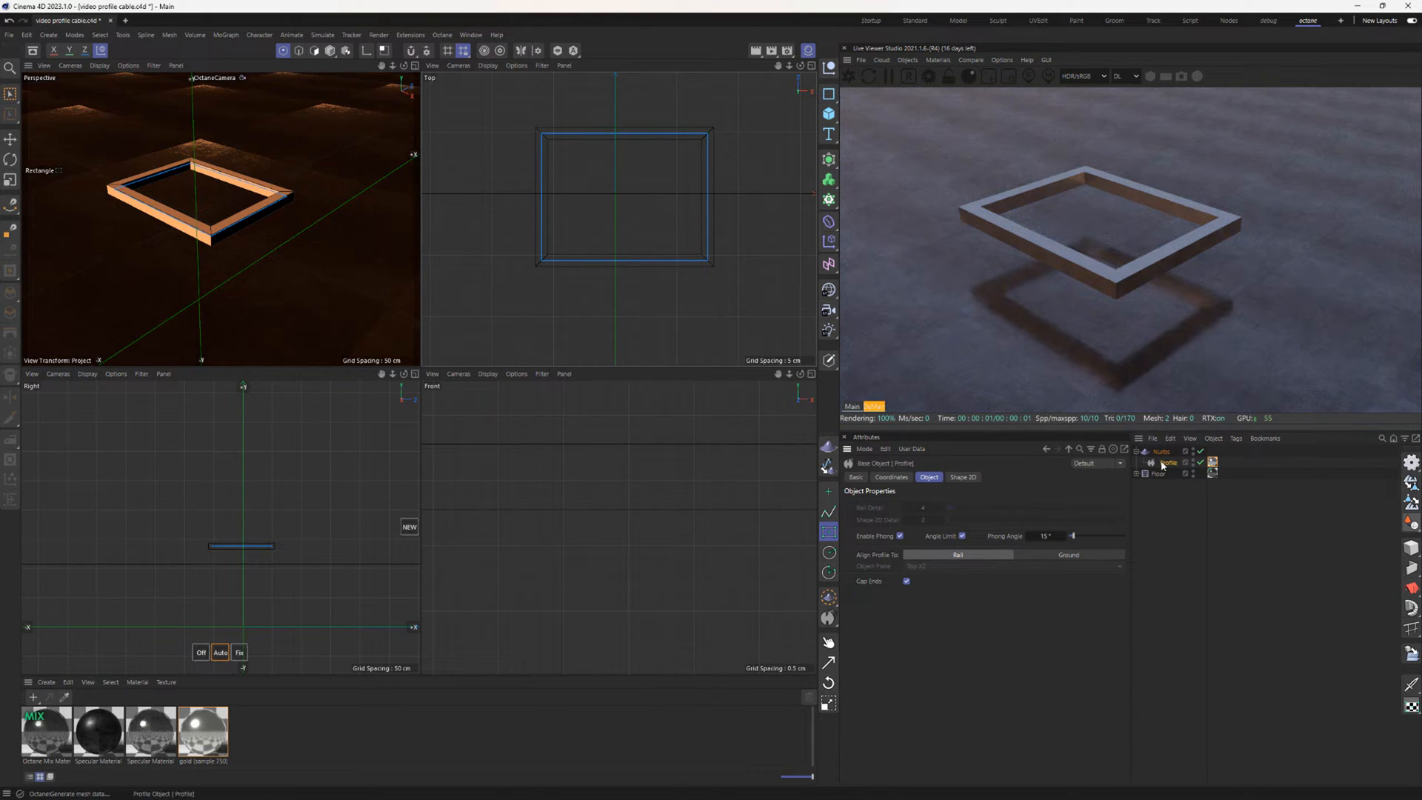
click(960, 478)
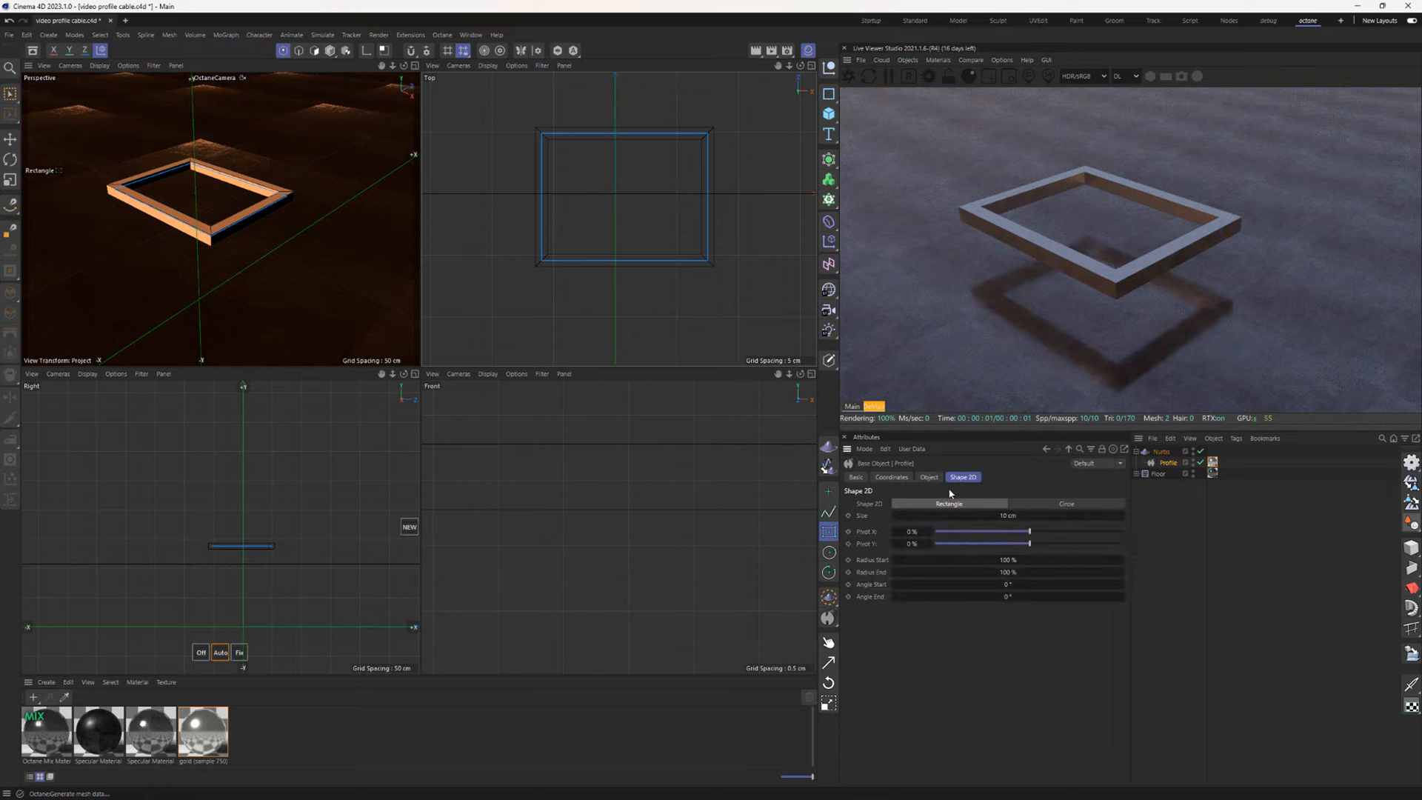
click(1037, 502)
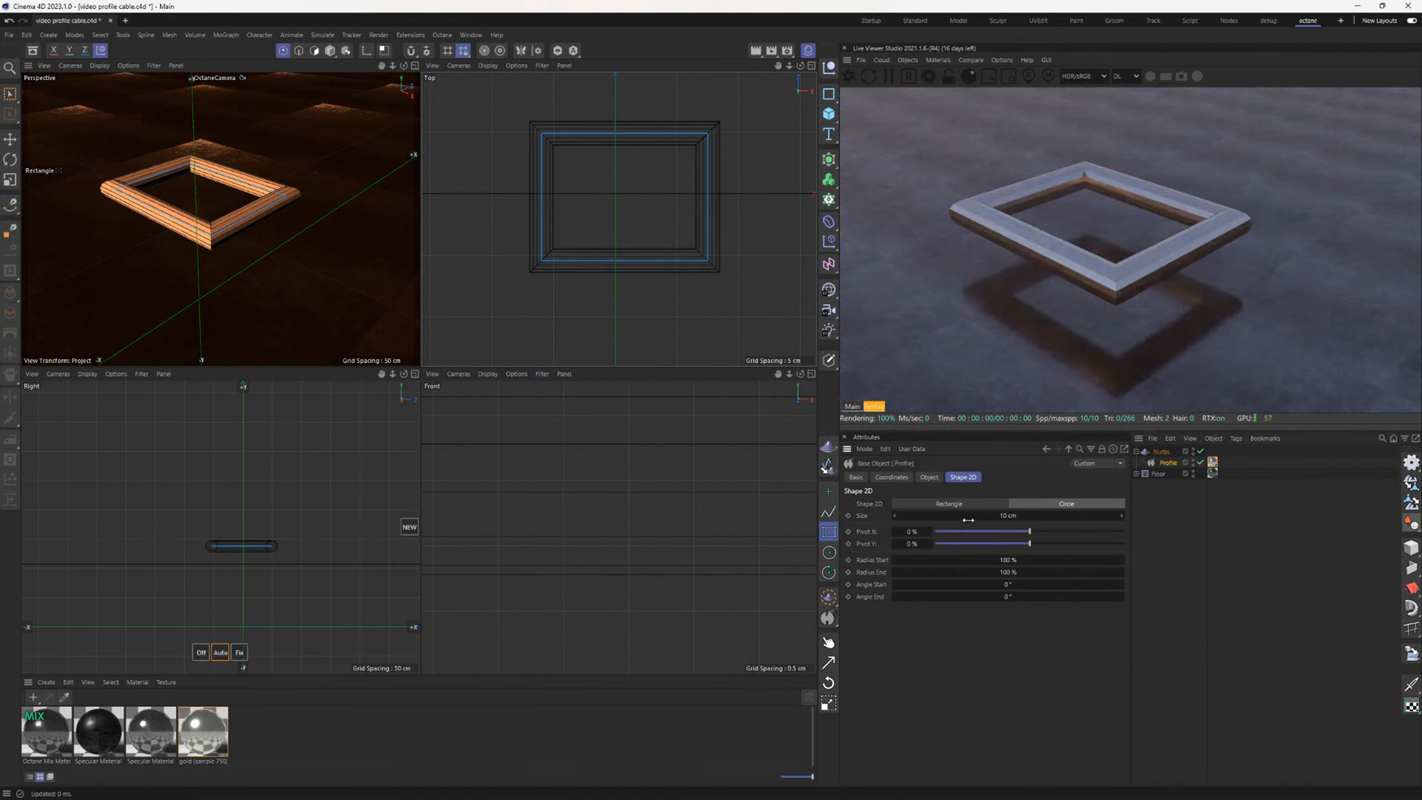
click(929, 478)
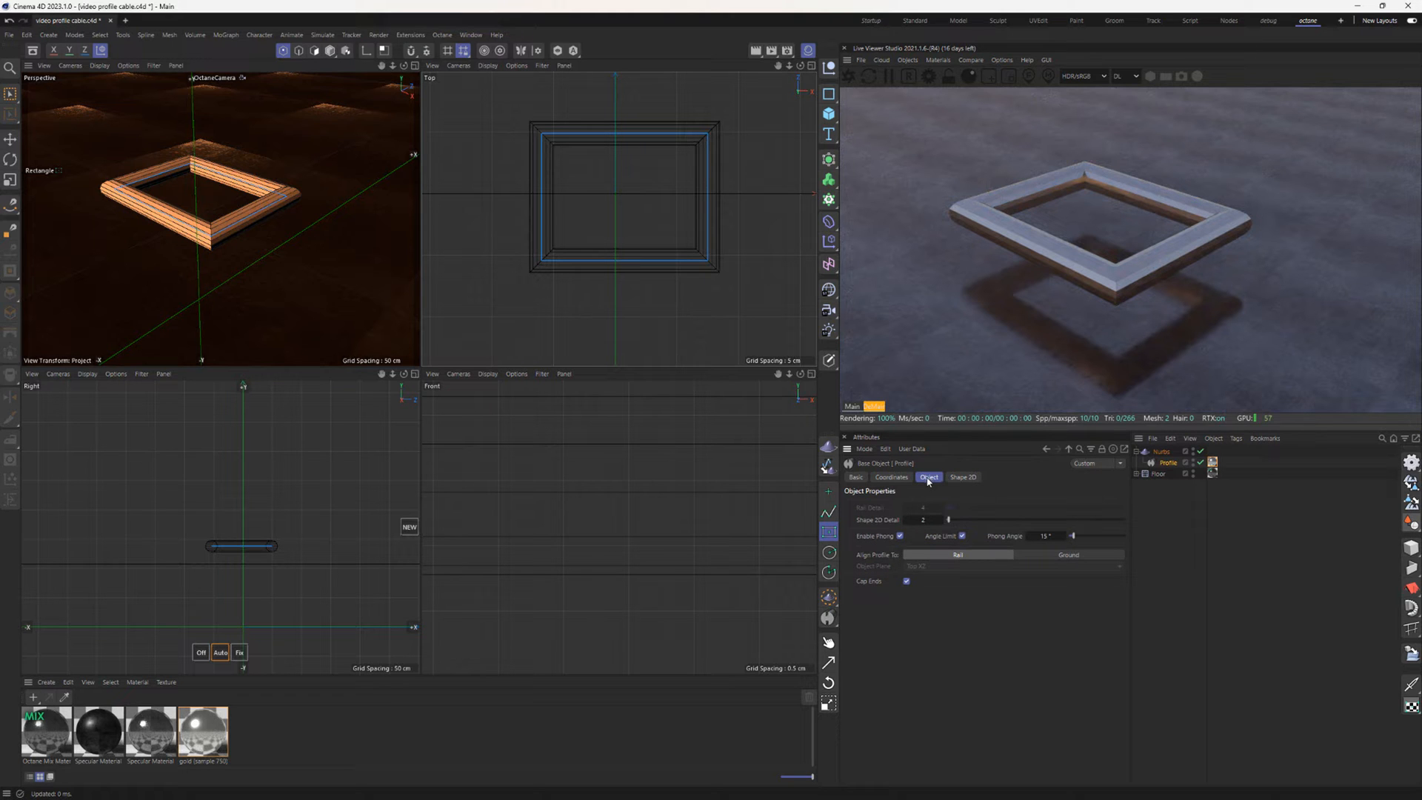
drag(1076, 534, 1079, 538)
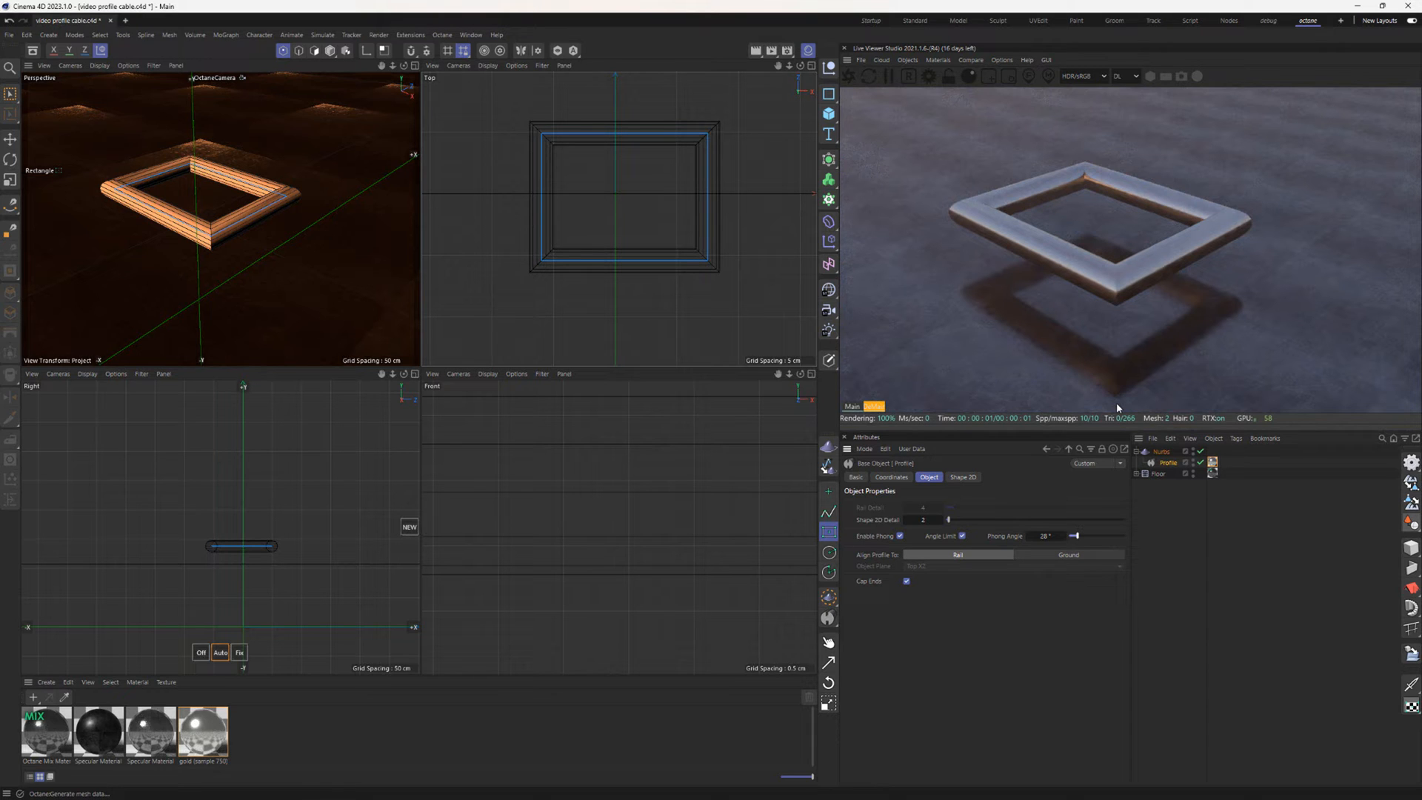
- Add rectangles over the Nurbs outline's upper-left and lower-right corners, making the lower-right one subtractive and resizing it to about 132 by 90 cm
scroll(603, 204, down, 3)
alt+middle_drag(633, 193, 626, 218)
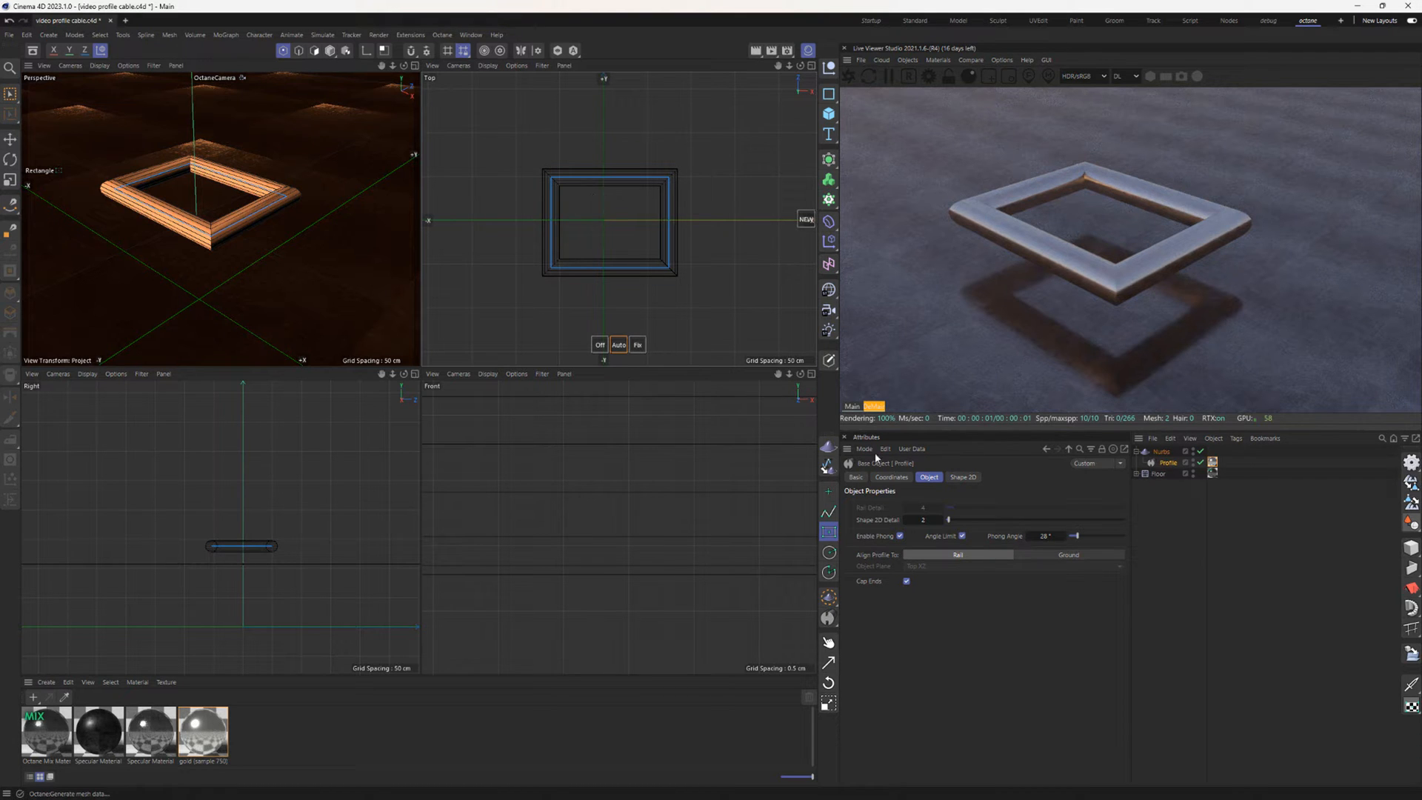
click(1161, 451)
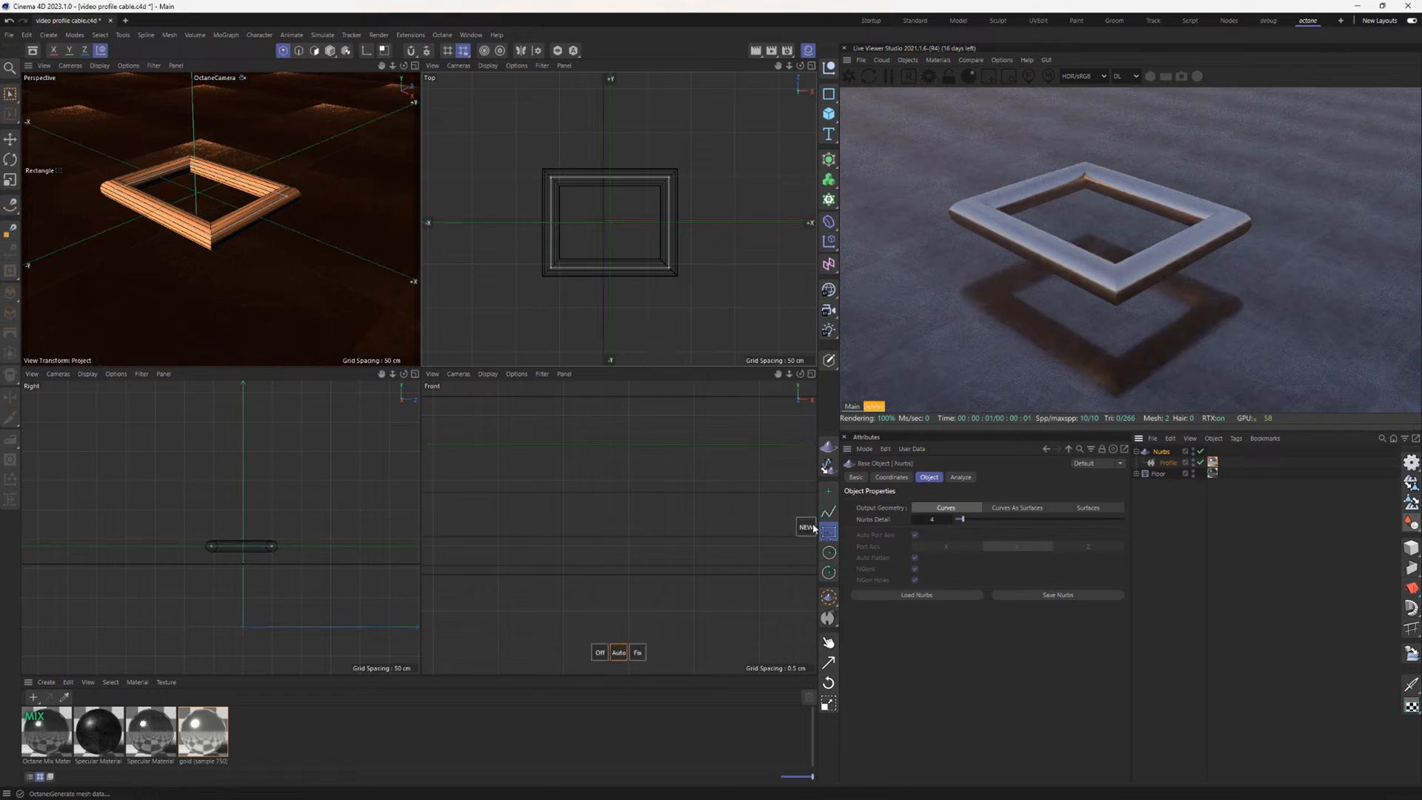
drag(509, 143, 722, 303)
click(805, 209)
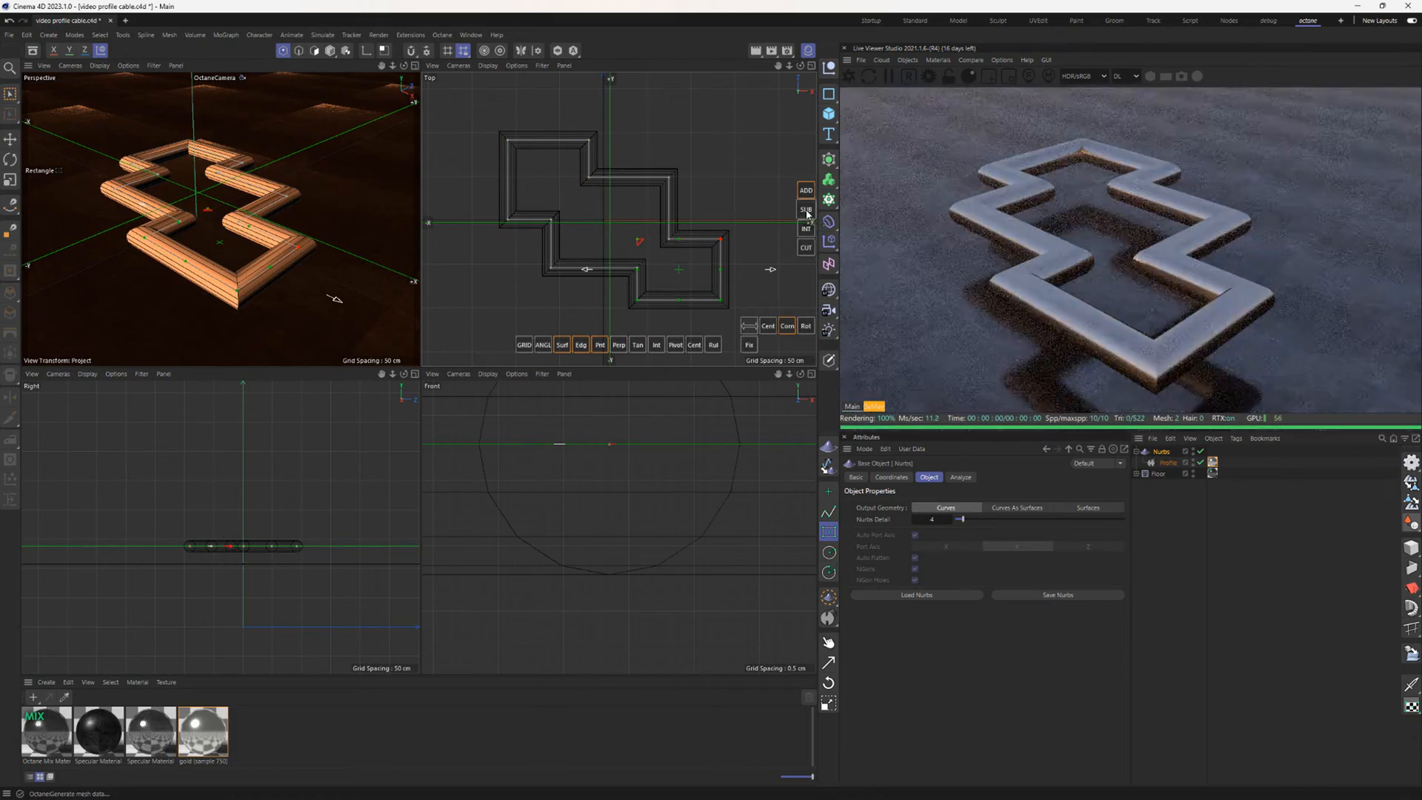
drag(629, 244, 606, 225)
- Draw an open, wavy degree-3 curve to the right of the outline in the top view, within the same Nurbs object
click(828, 511)
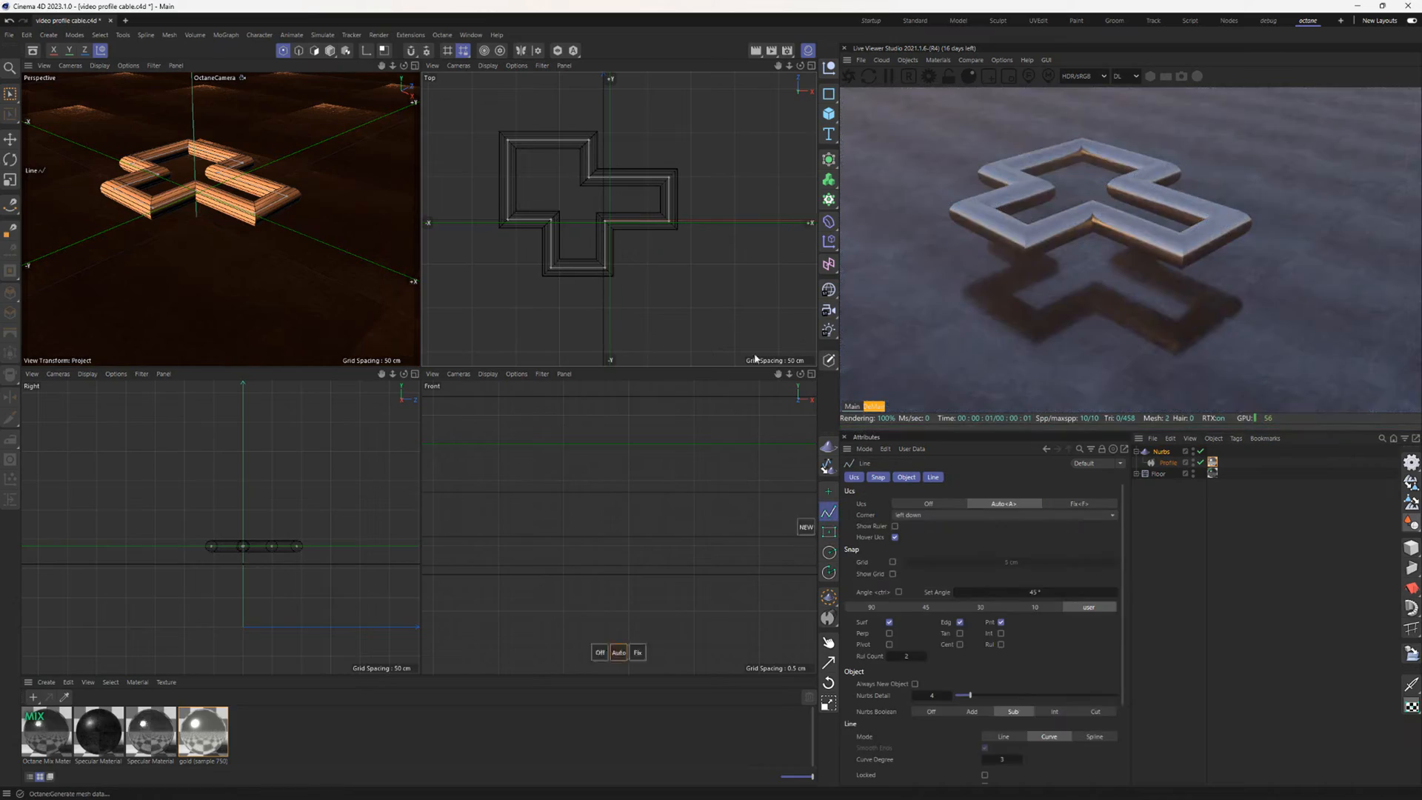
drag(670, 306, 726, 262)
click(701, 205)
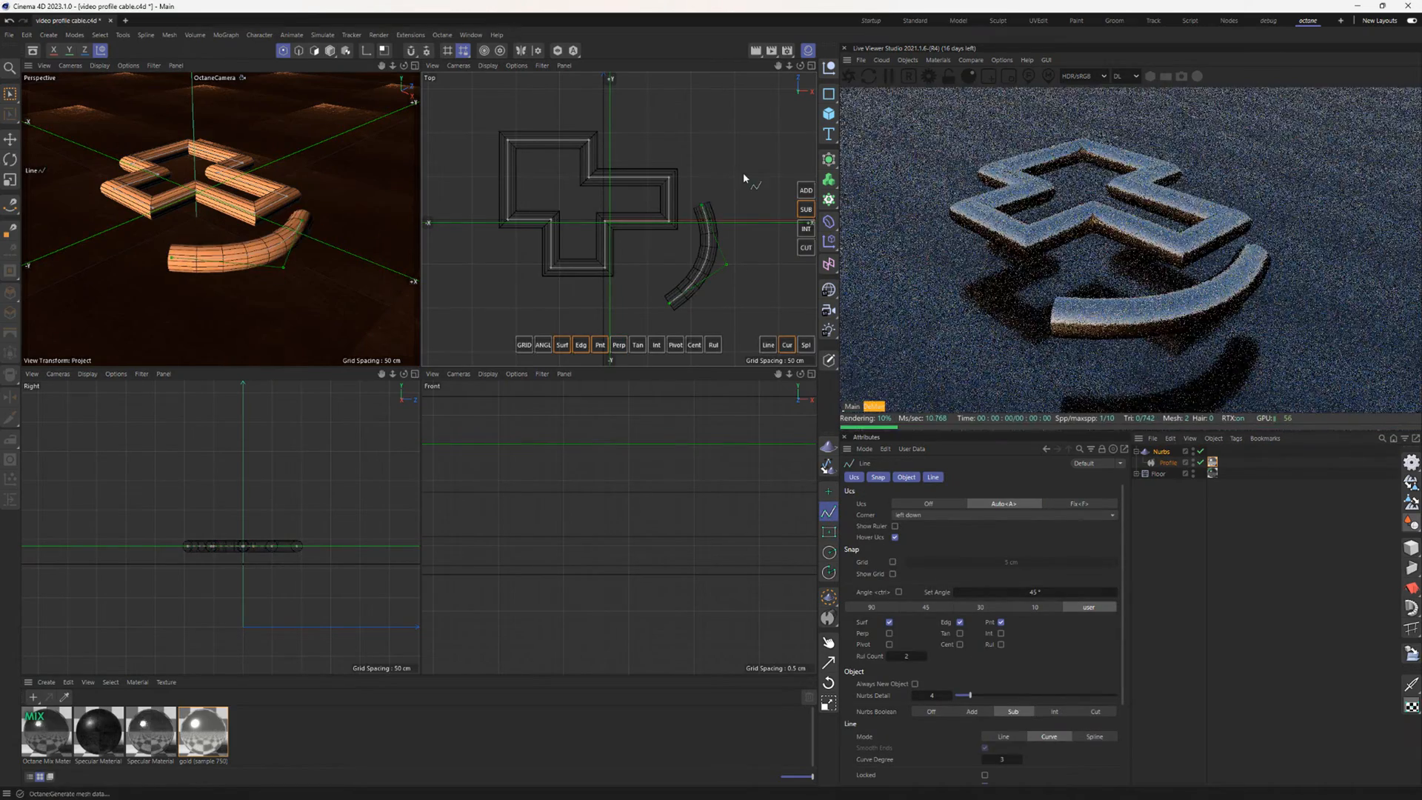
click(751, 182)
drag(728, 131, 710, 124)
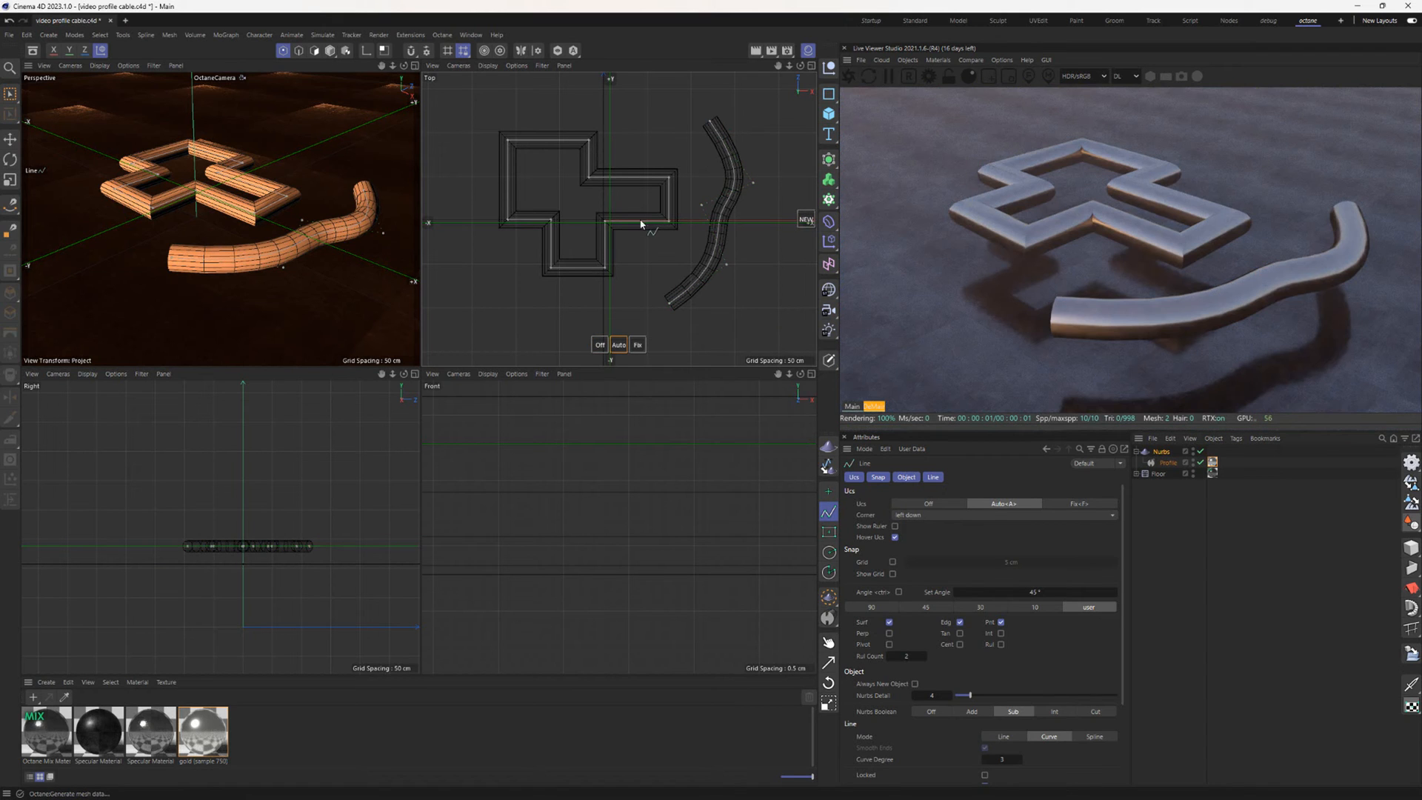
- Set the size of the Profile's circular shape to 4 cm
click(1168, 462)
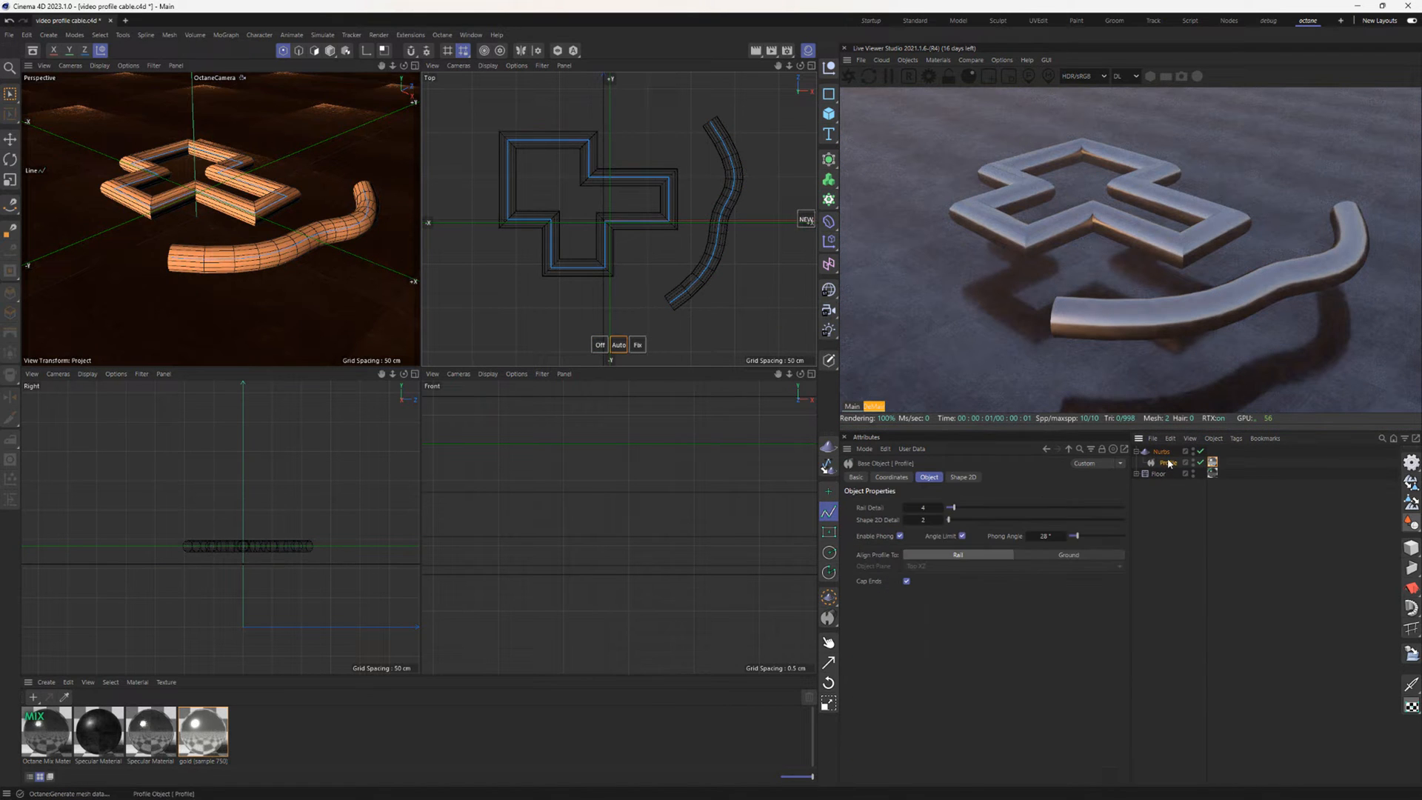
click(961, 478)
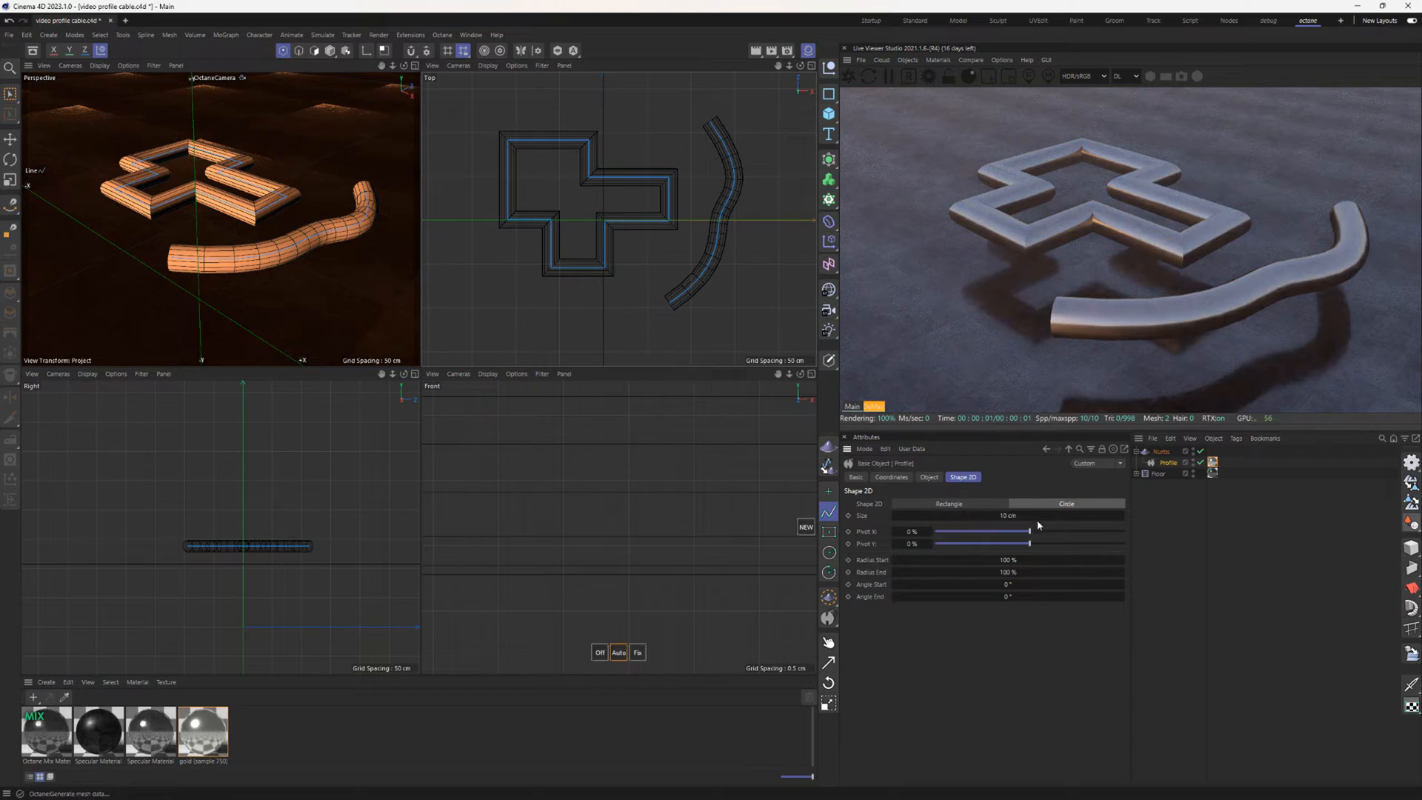
drag(894, 519, 894, 518)
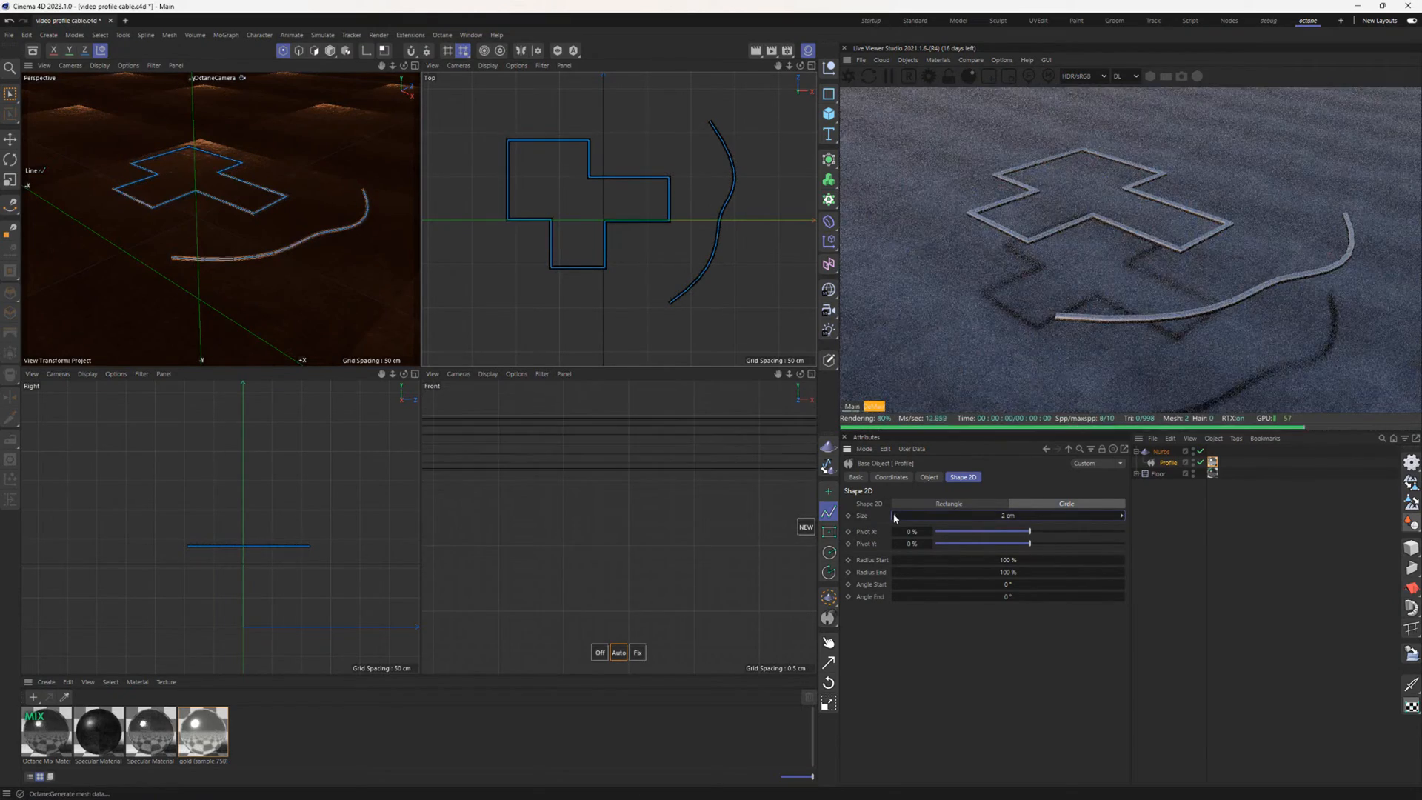
click(1121, 516)
click(1121, 516)
- Select the corner points of the closed outline in the Nurbs object and fillet them with a 17 cm radius
click(1161, 451)
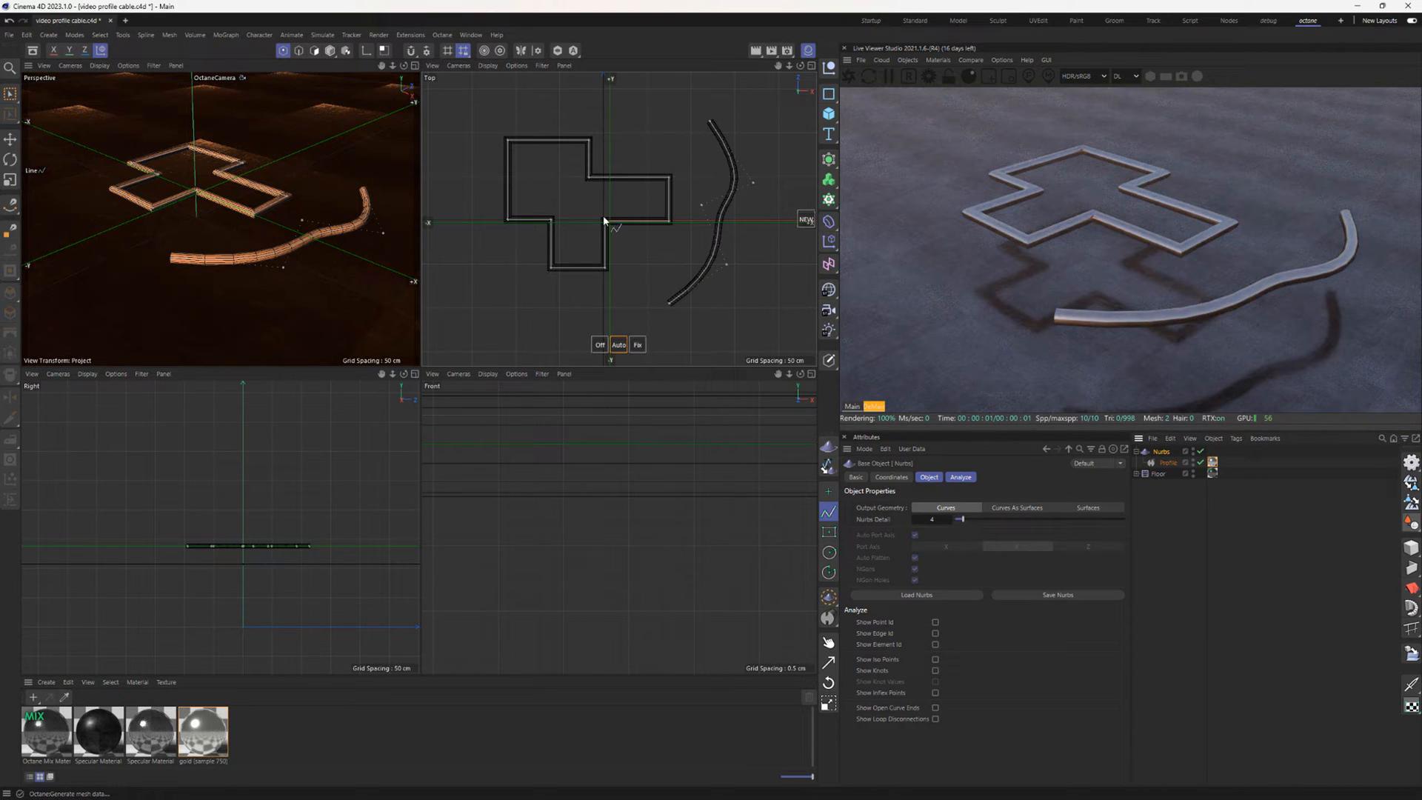
key(space)
key(space)
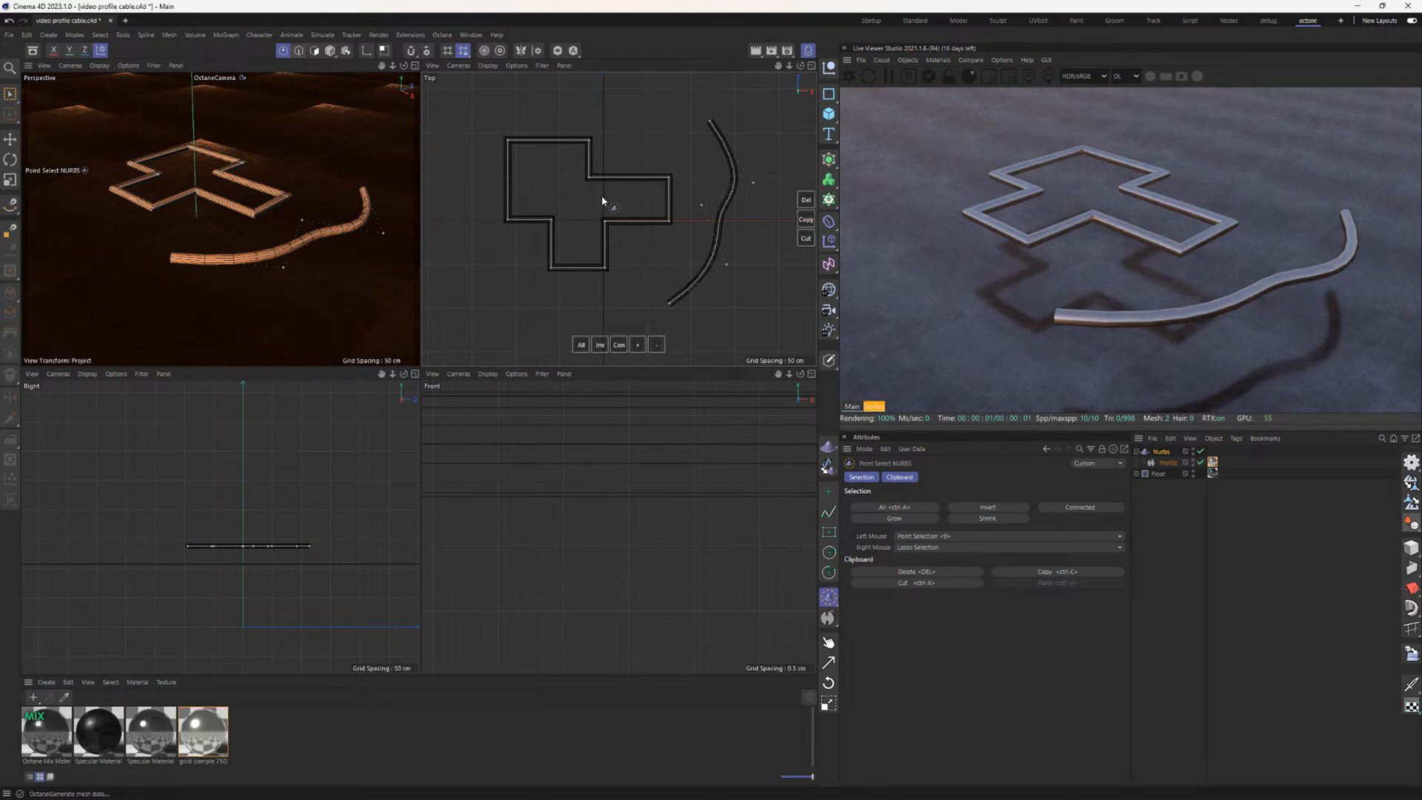
mouse_move(503, 113)
right_down()
mouse_move(571, 292)
mouse_move(676, 247)
mouse_move(526, 98)
mouse_move(542, 133)
right_up()
key(alt+f)
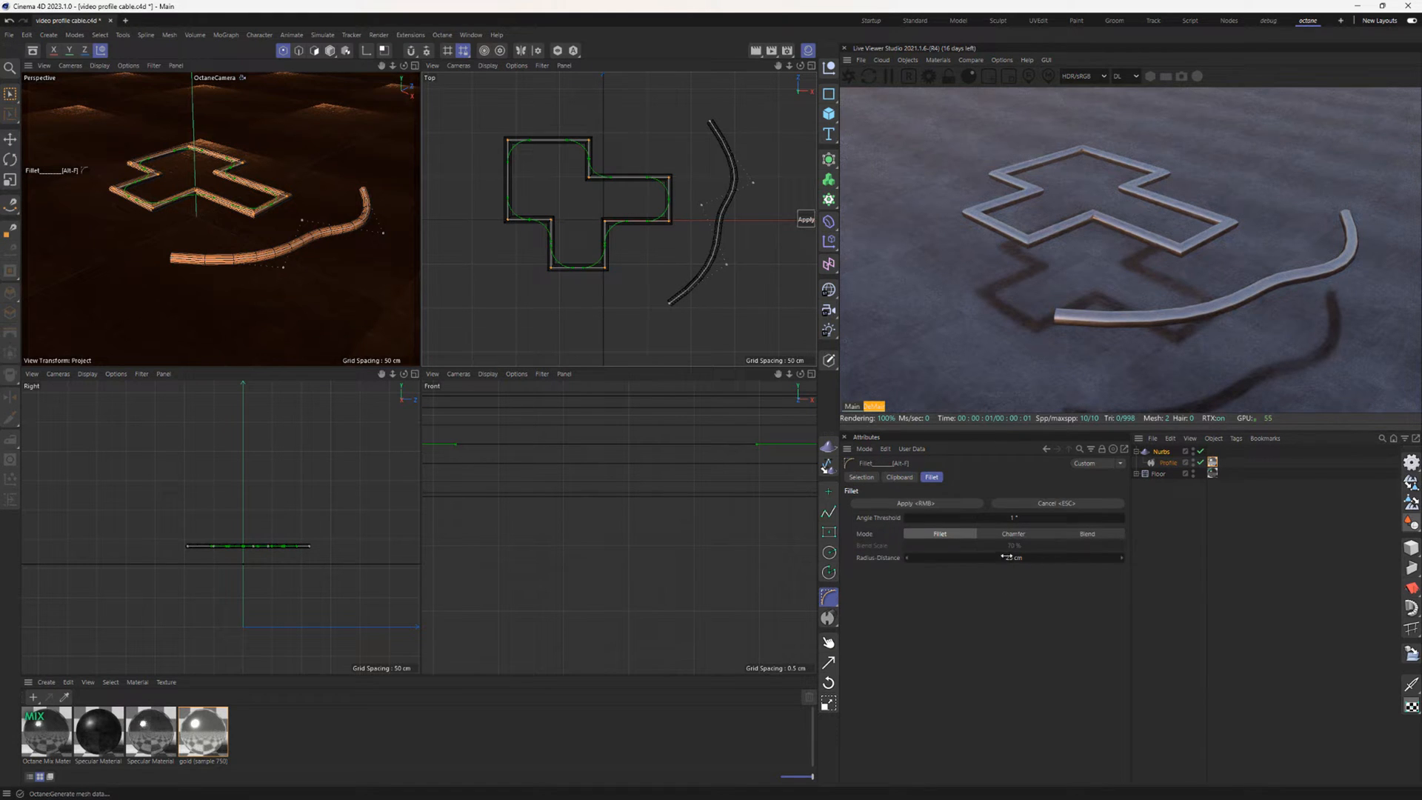
drag(1007, 557, 988, 557)
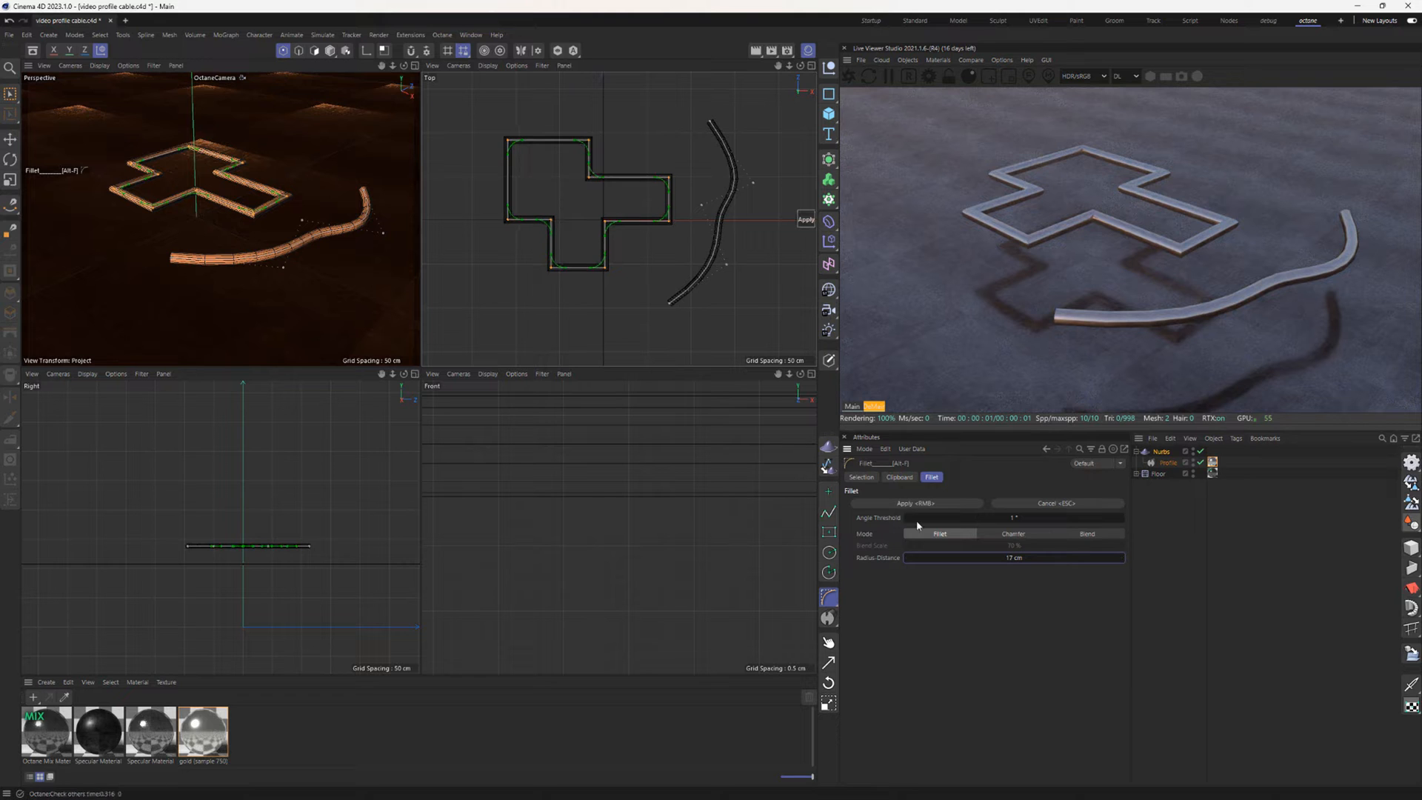
right_click(618, 304)
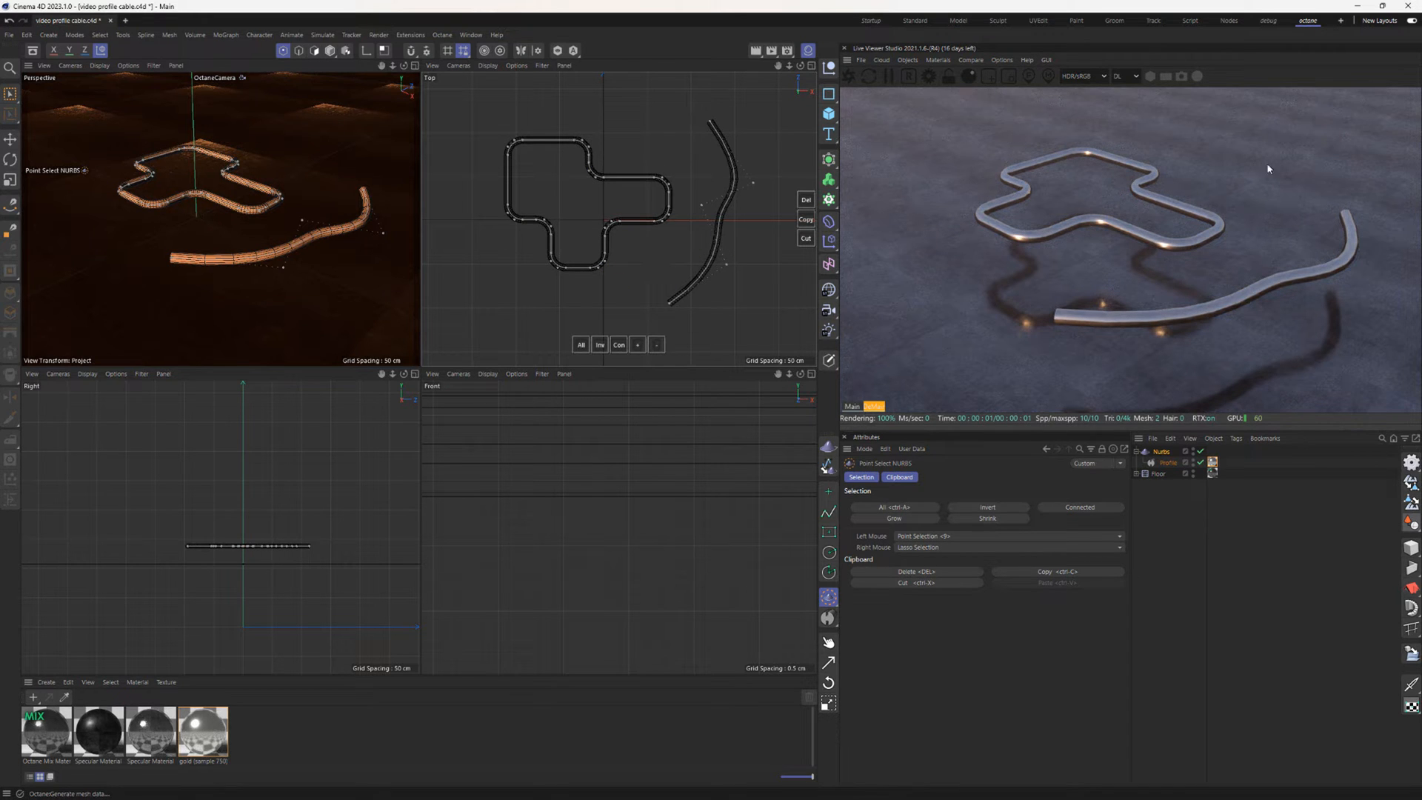
- Draw a tall, narrow rectangle in the front view as the Profile's custom cross-section
scroll(619, 193, up, 2)
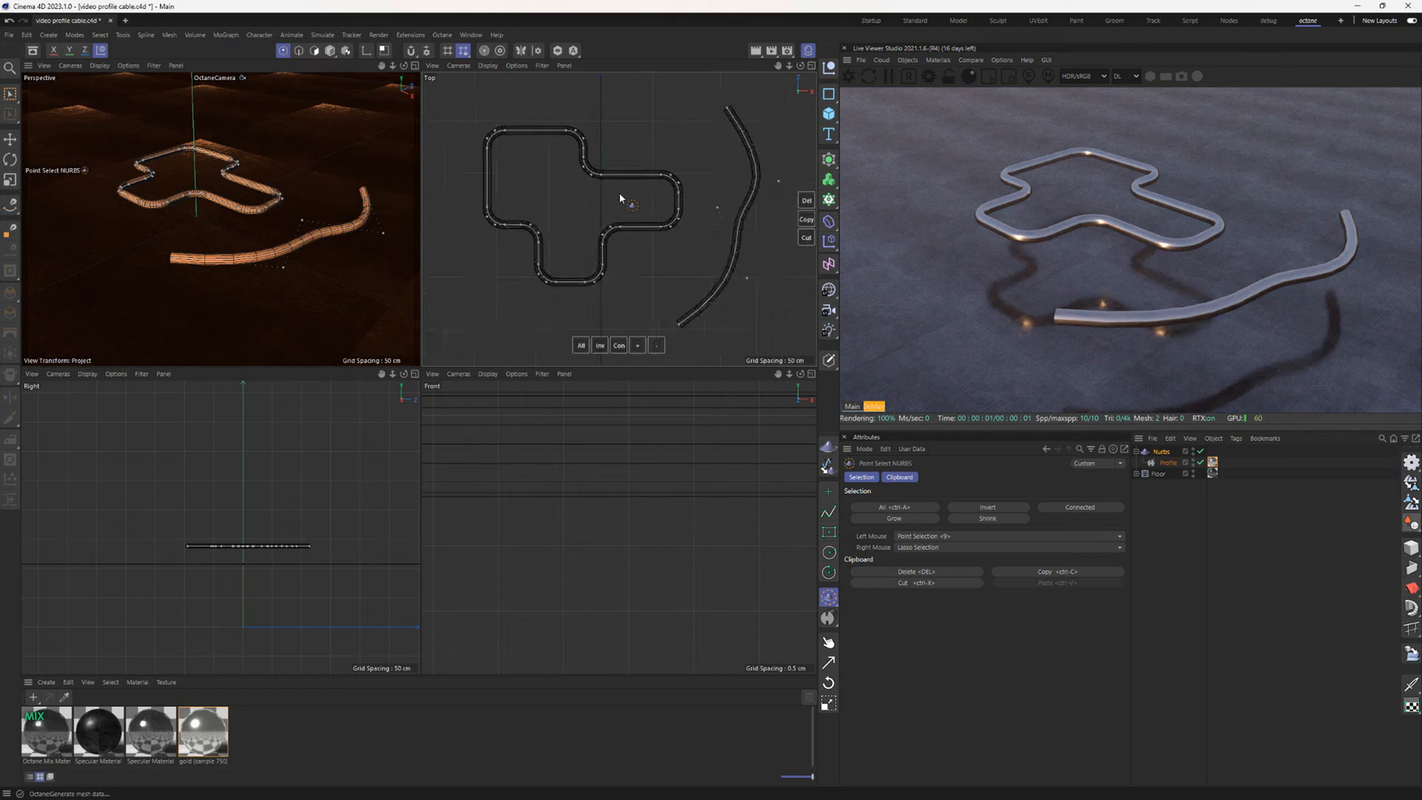
click(1172, 464)
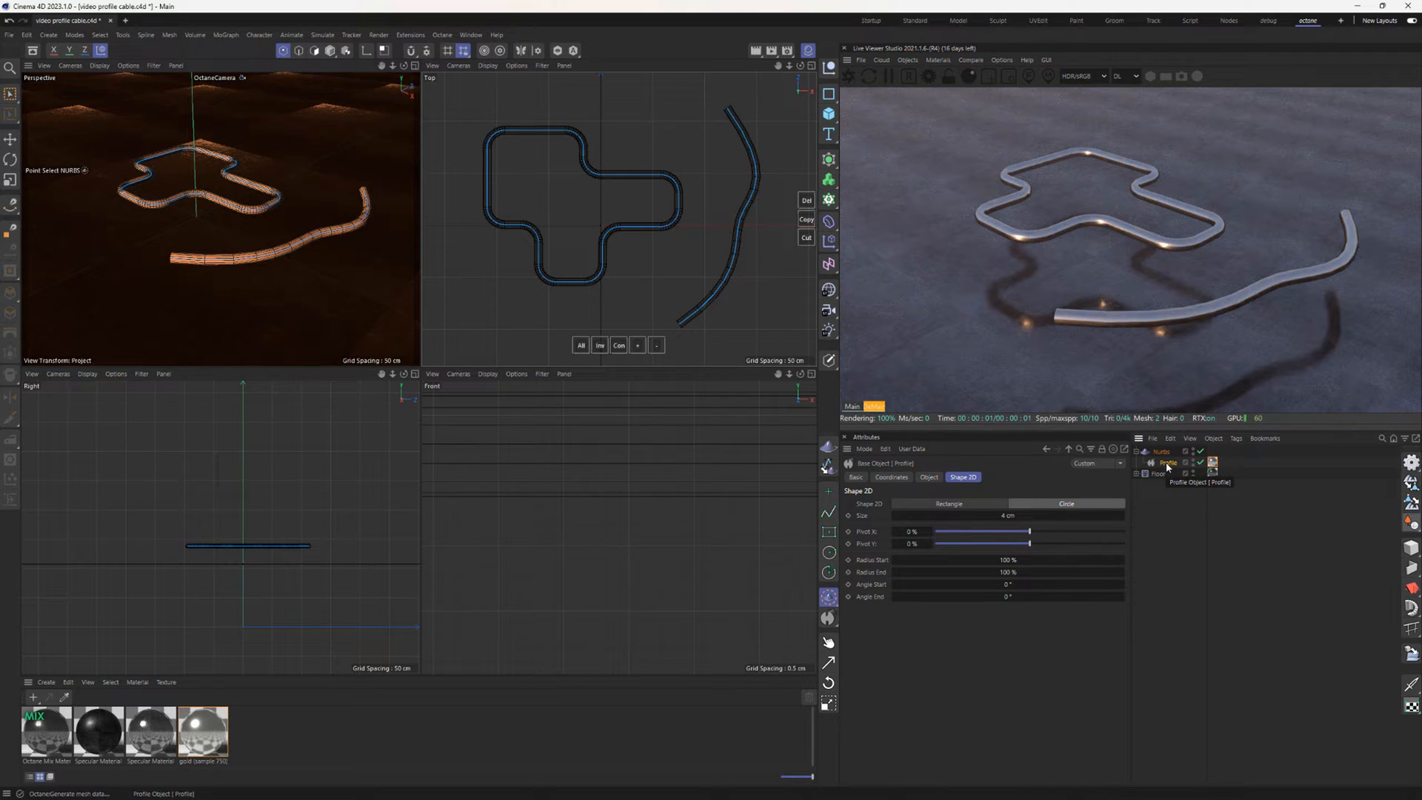
click(828, 532)
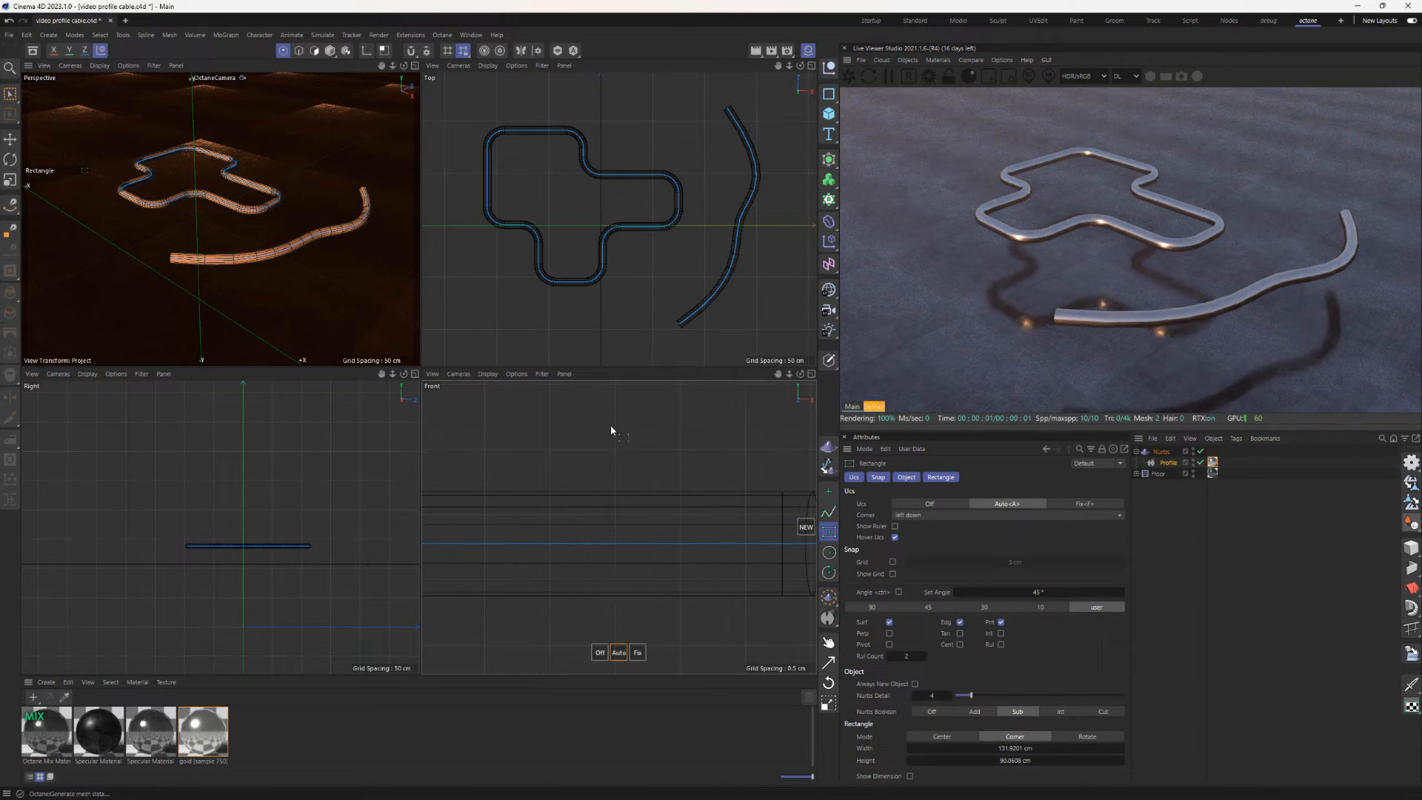
drag(601, 407, 626, 510)
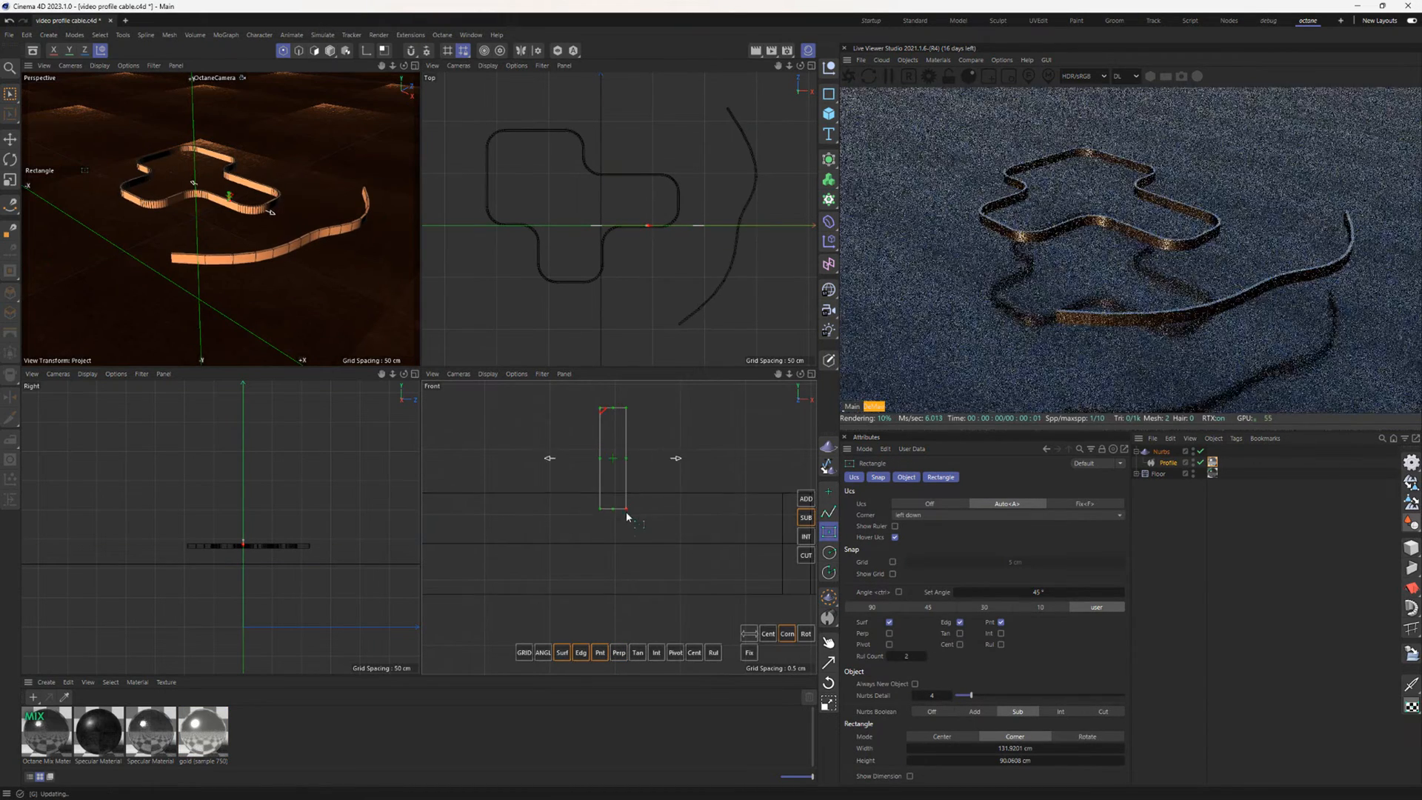
- Add a wide base rectangle about 11.8 by 2.2 cm to the cross-section, centred under the upright to form an inverted T
drag(533, 502, 683, 538)
click(807, 500)
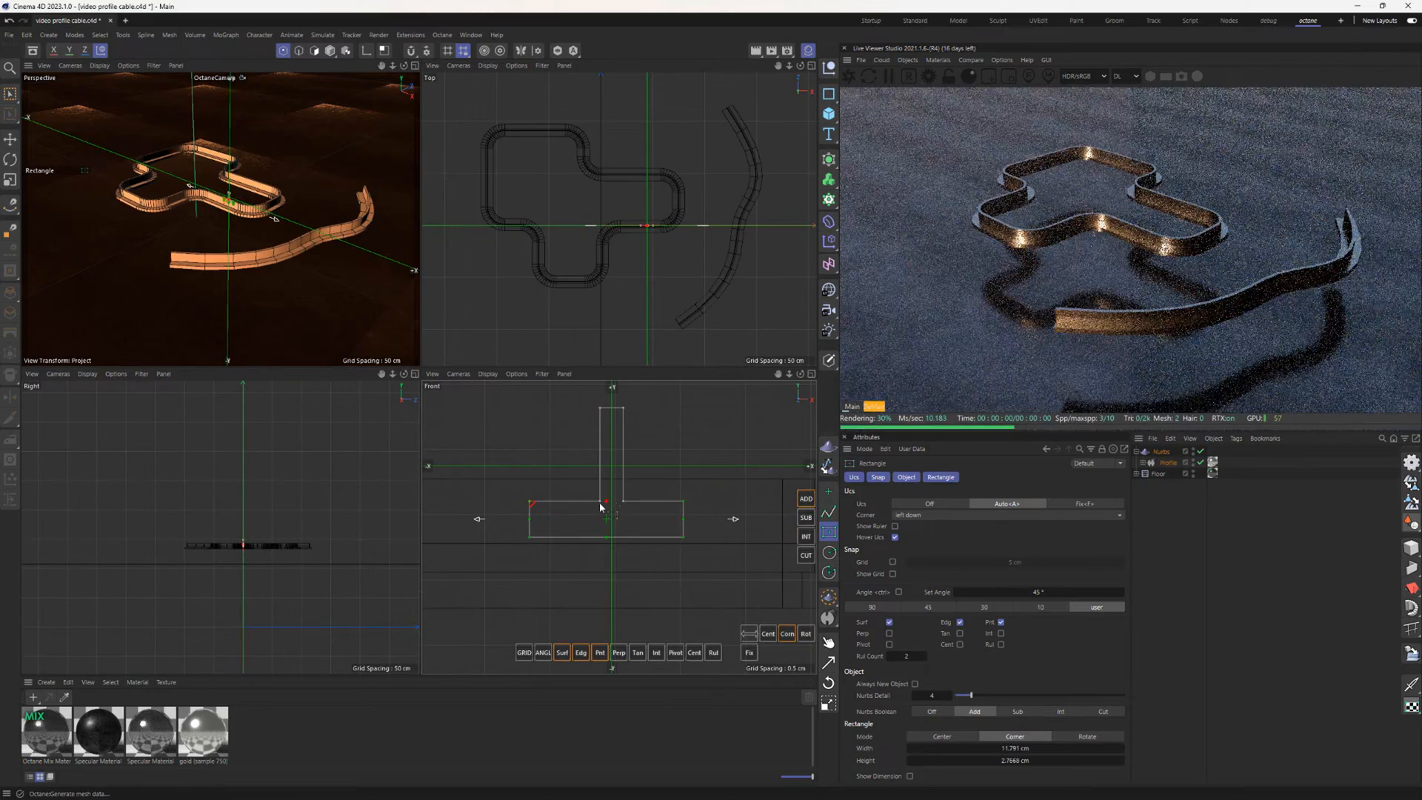
drag(605, 502, 611, 522)
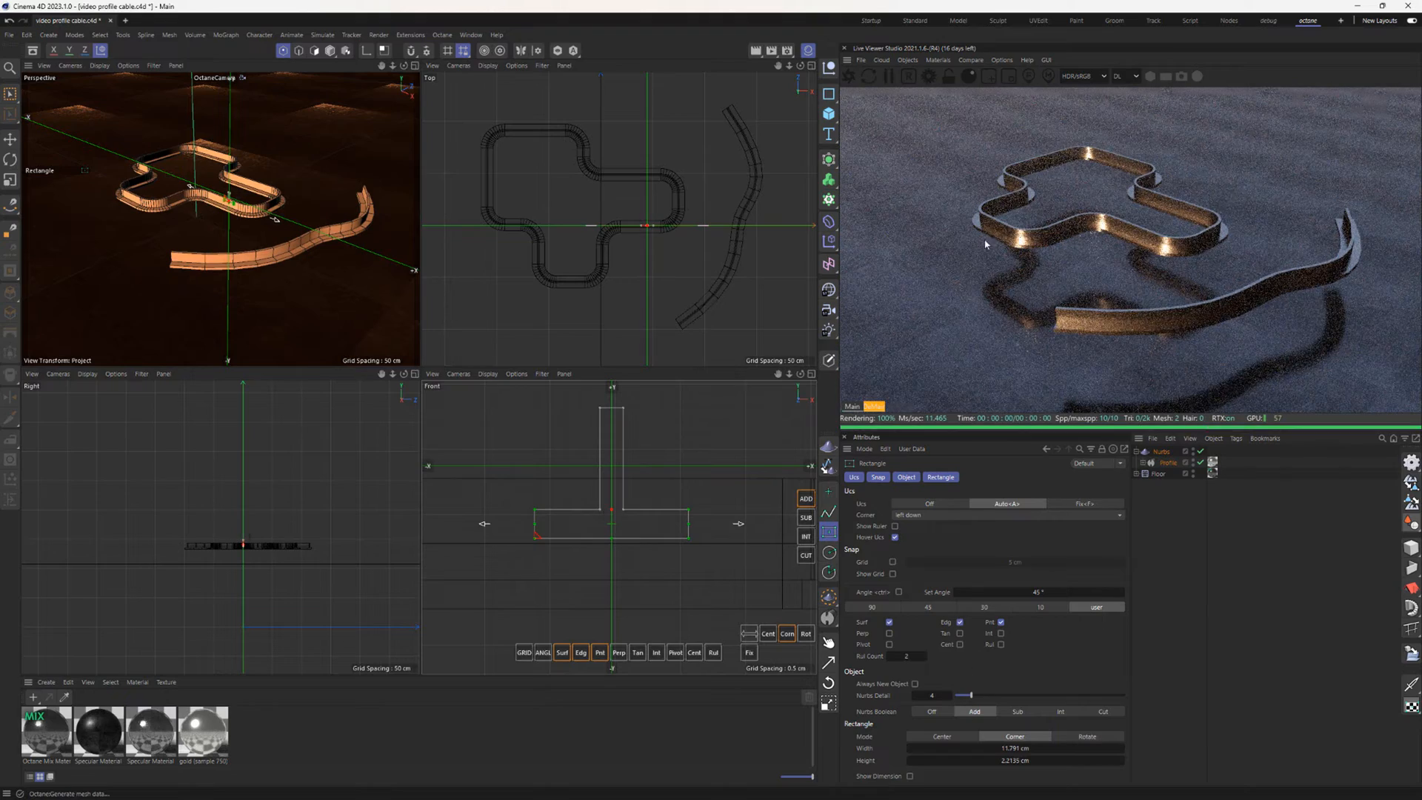
alt+drag(241, 276, 270, 277)
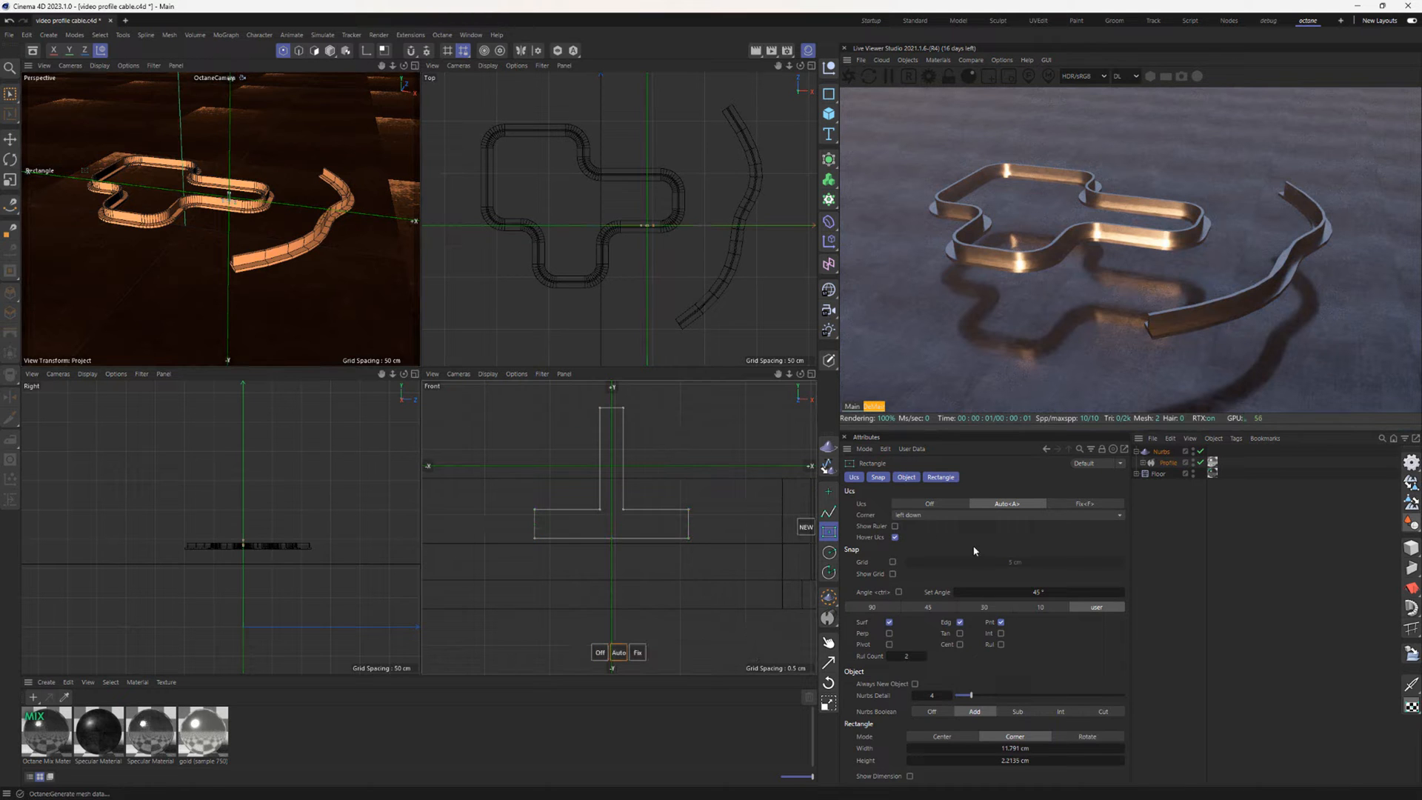
- Add four small circles, each under 1 cm in radius, beside the inverted T cross-section's upright, two on each side
click(829, 552)
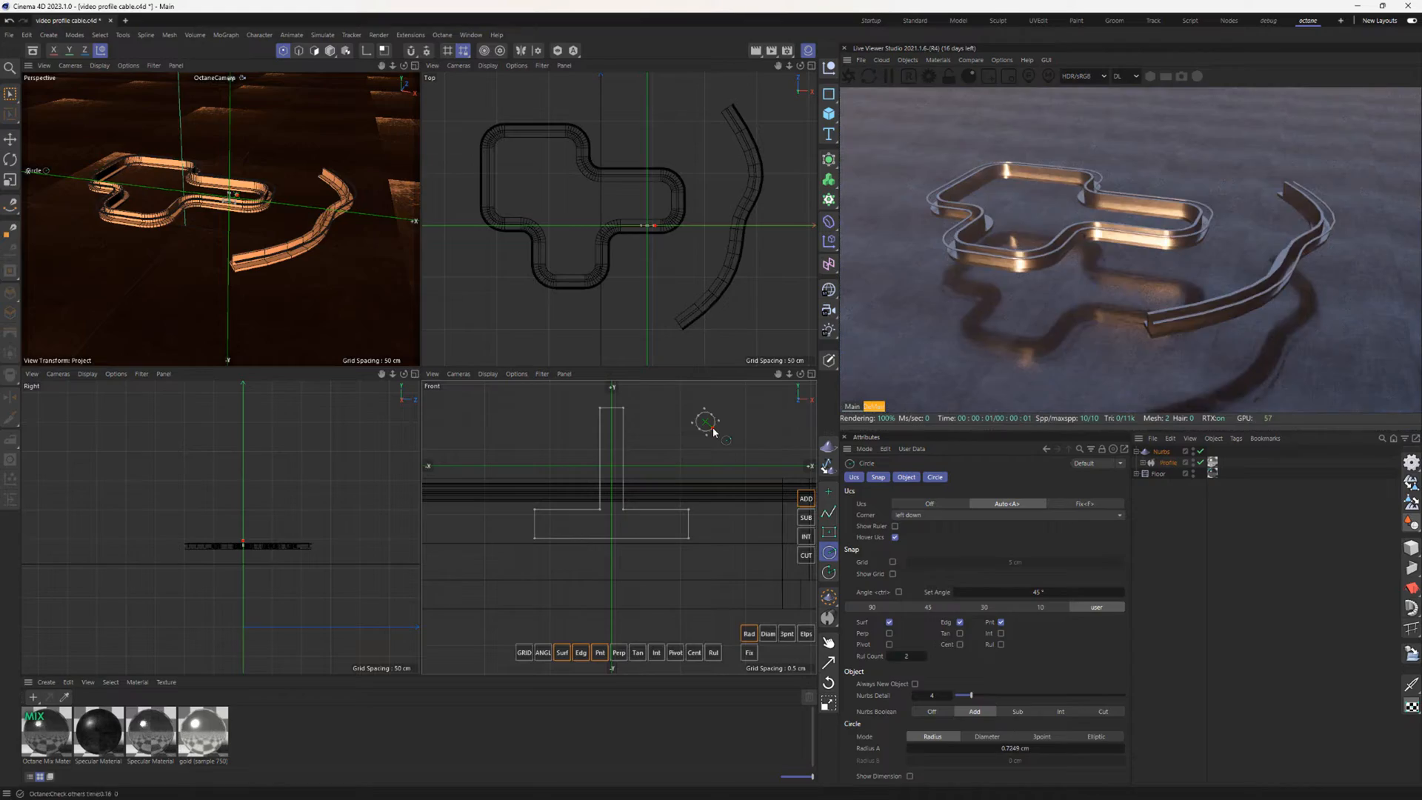
mouse_move(739, 465)
mouse_down()
mouse_move(749, 489)
mouse_move(745, 477)
mouse_up()
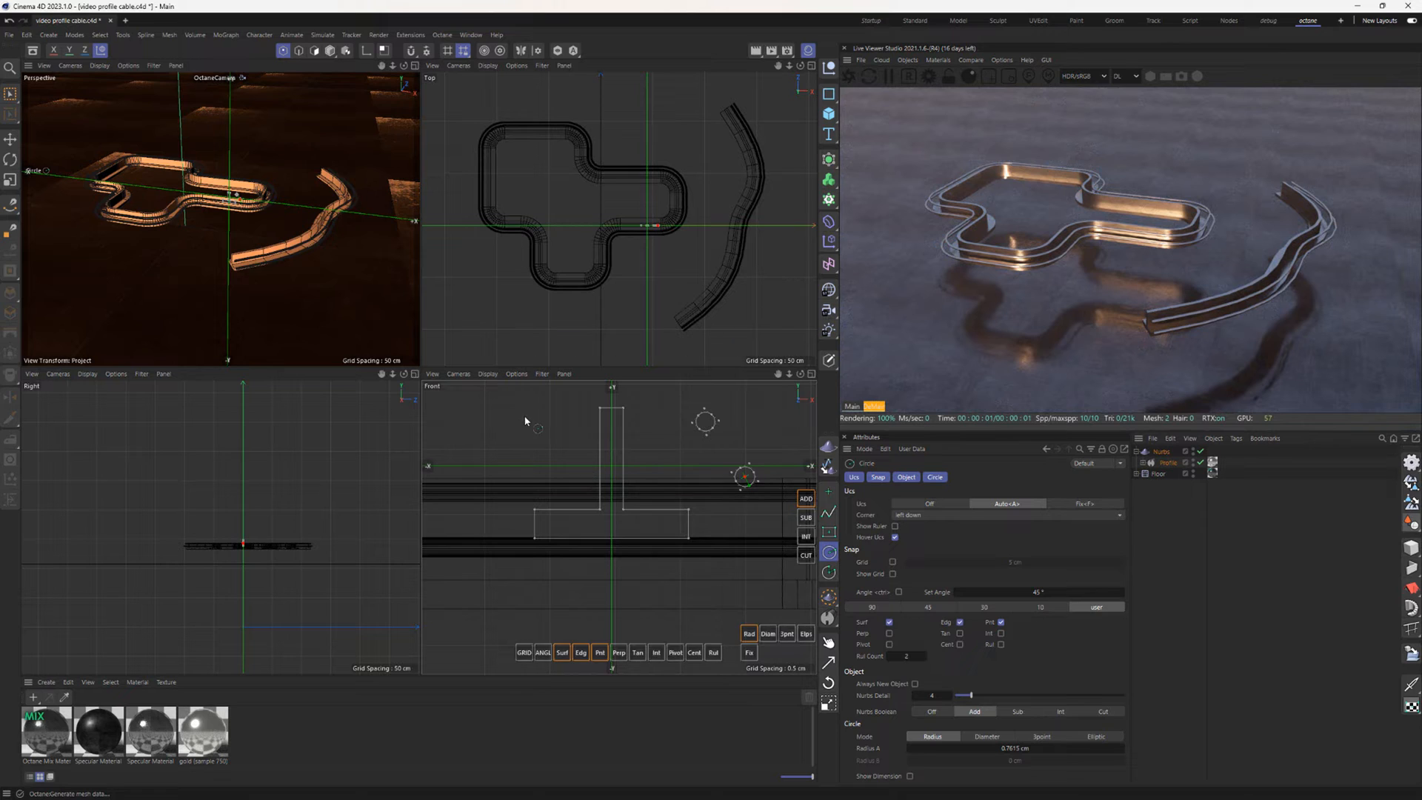
click(498, 438)
click(551, 397)
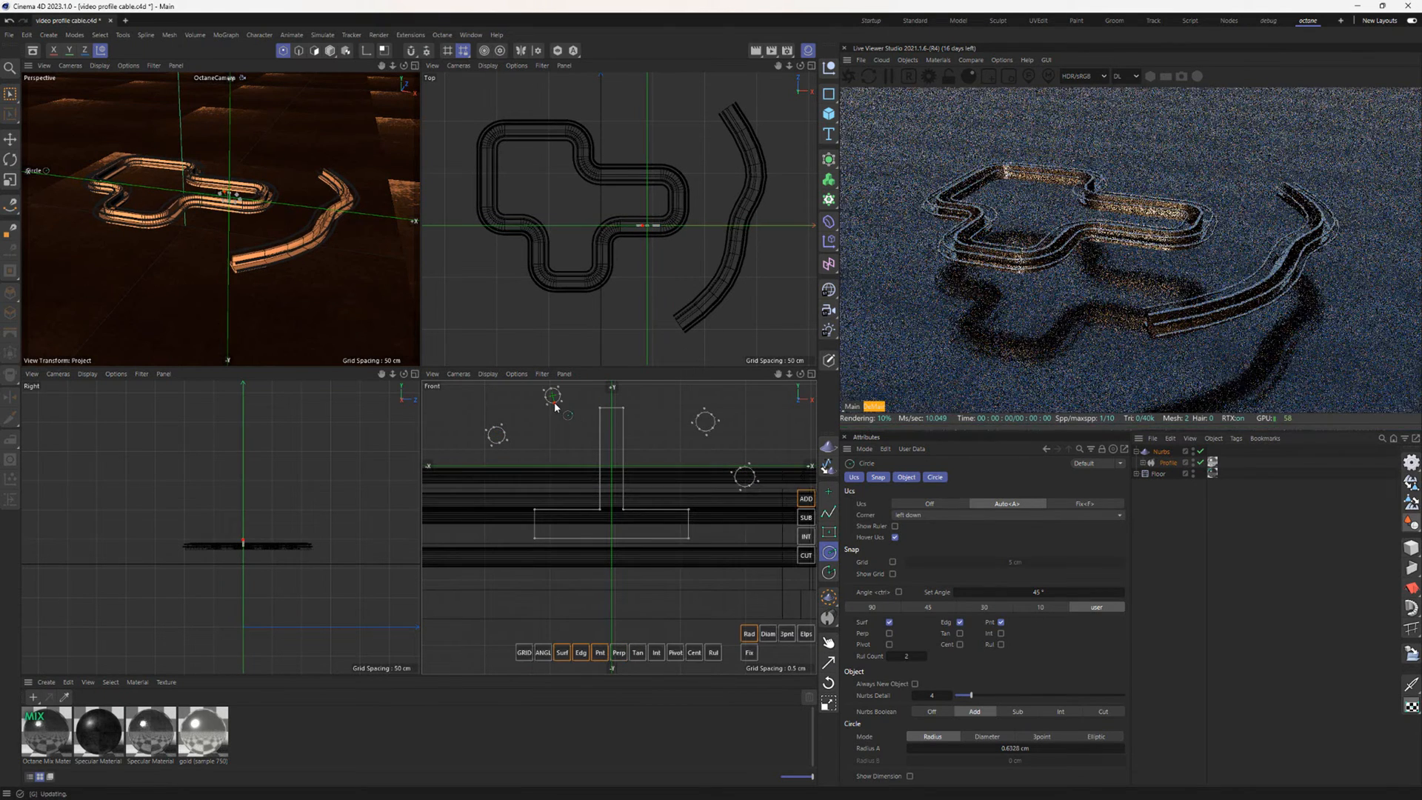
- Add four more small circles, each under 1 cm in radius, around and above the inverted T and view the swept result from another angle
alt+middle_drag(580, 442, 554, 511)
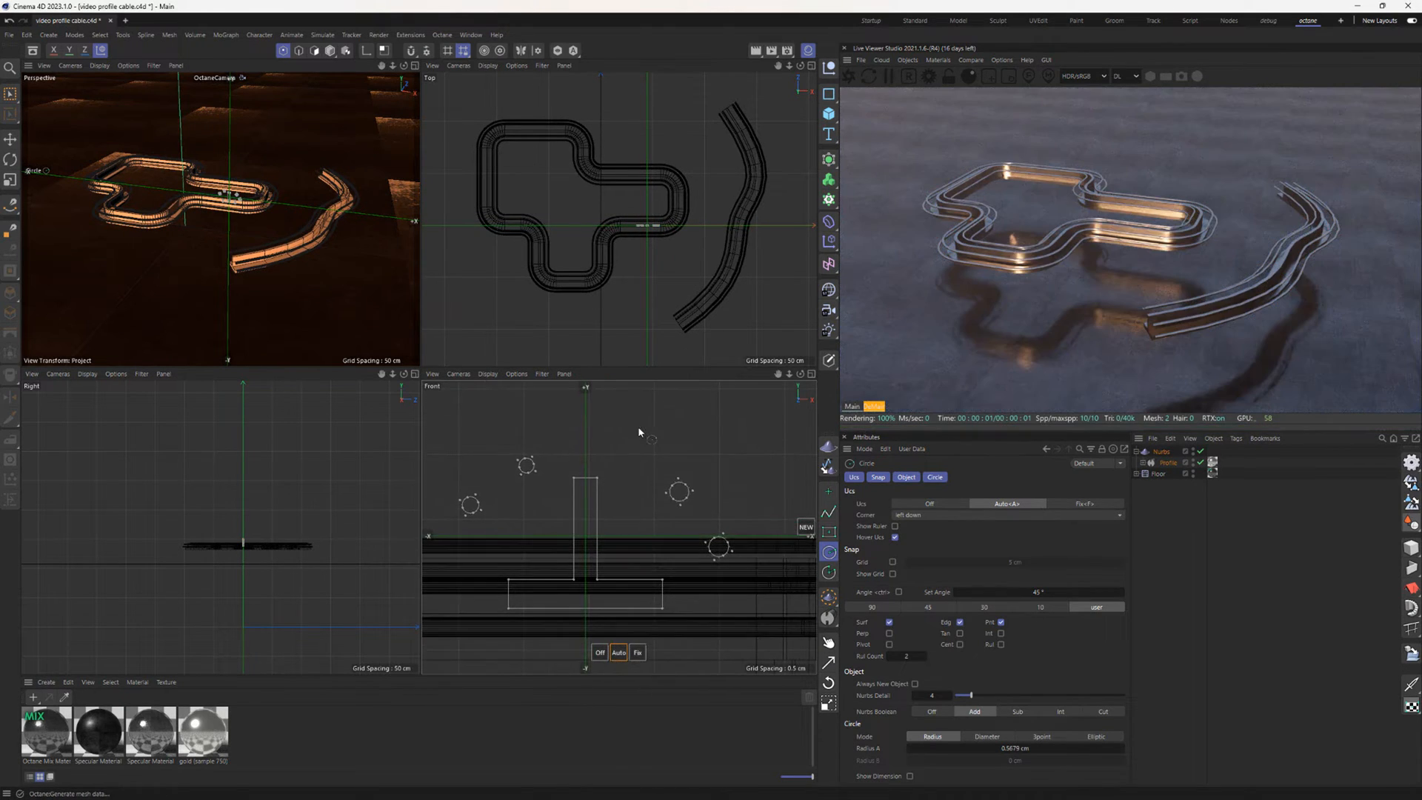
click(612, 402)
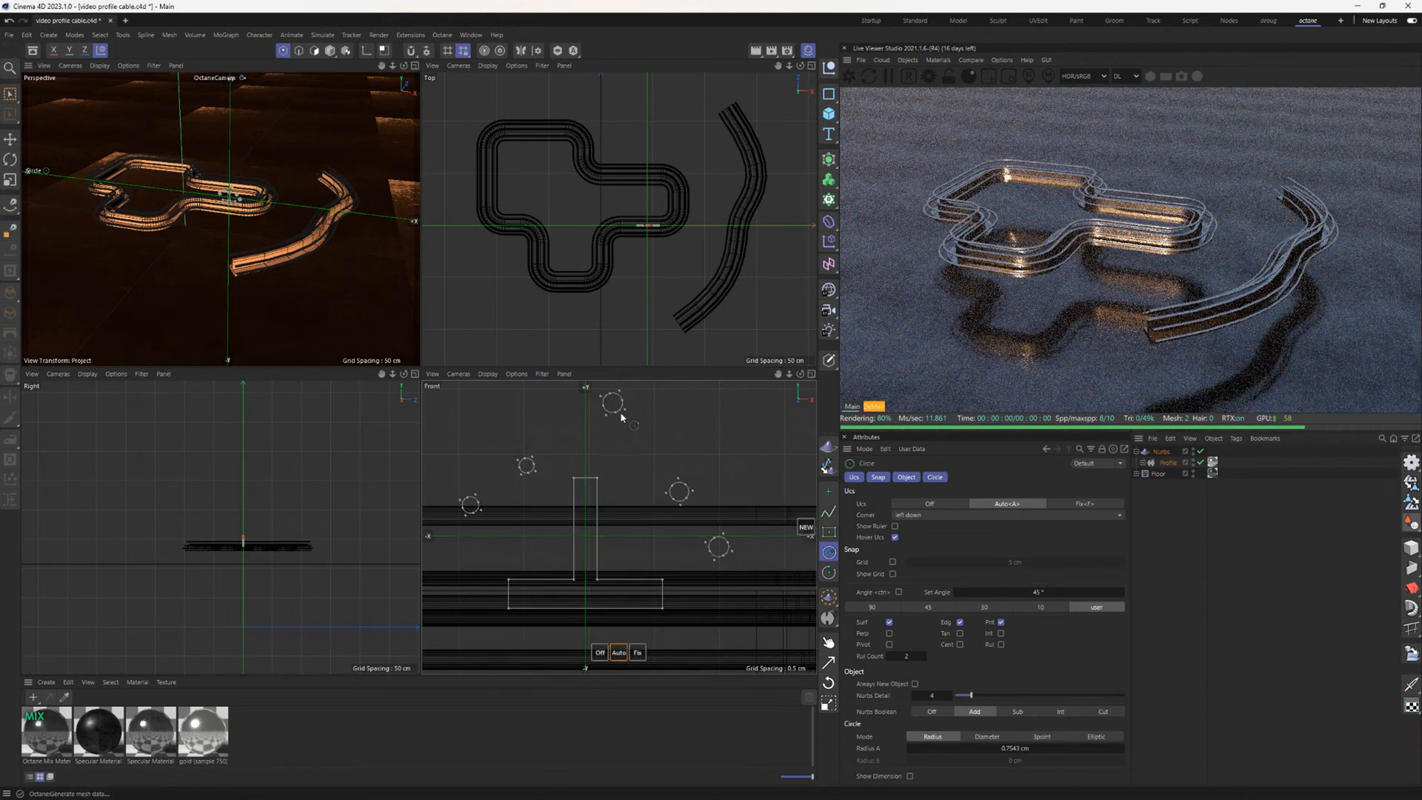
click(688, 419)
click(477, 419)
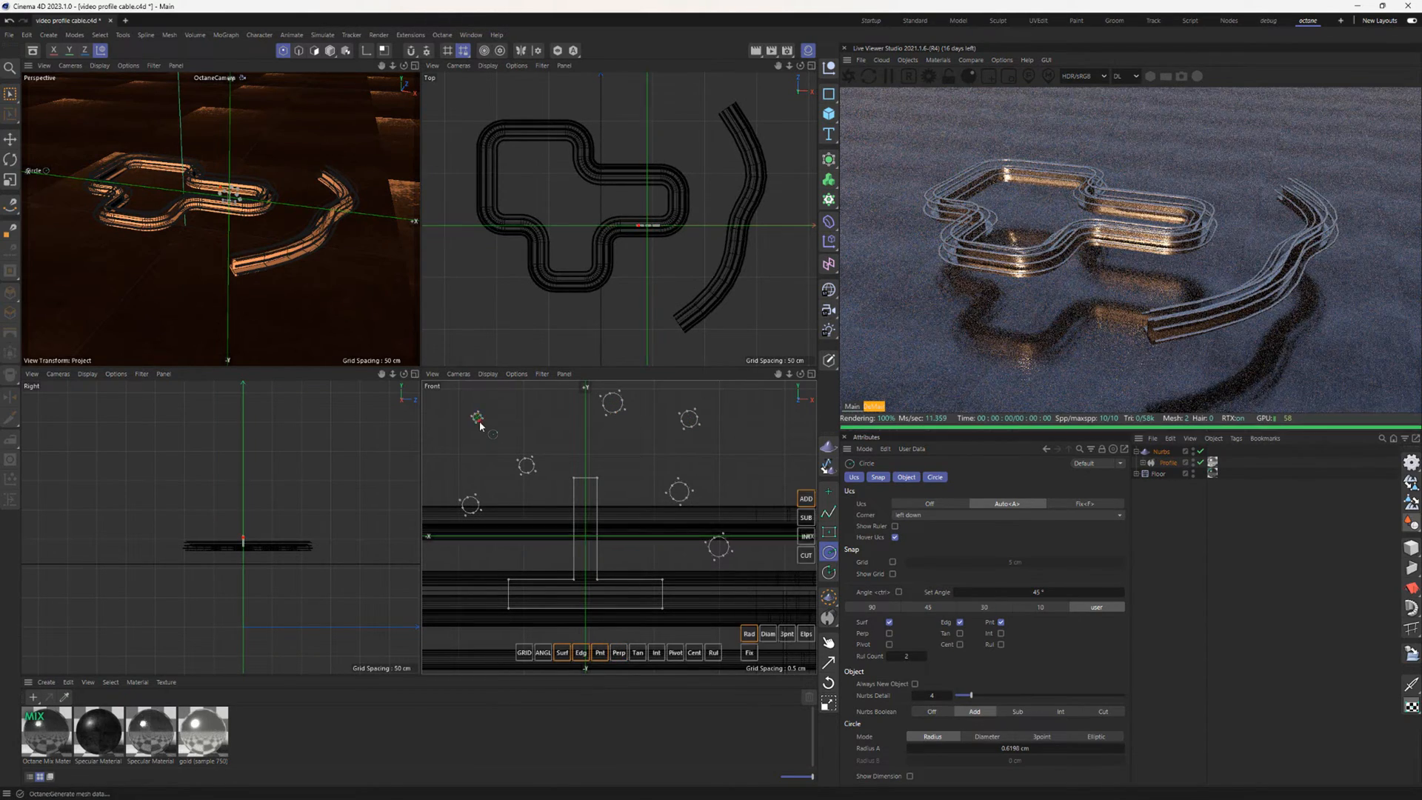
click(482, 429)
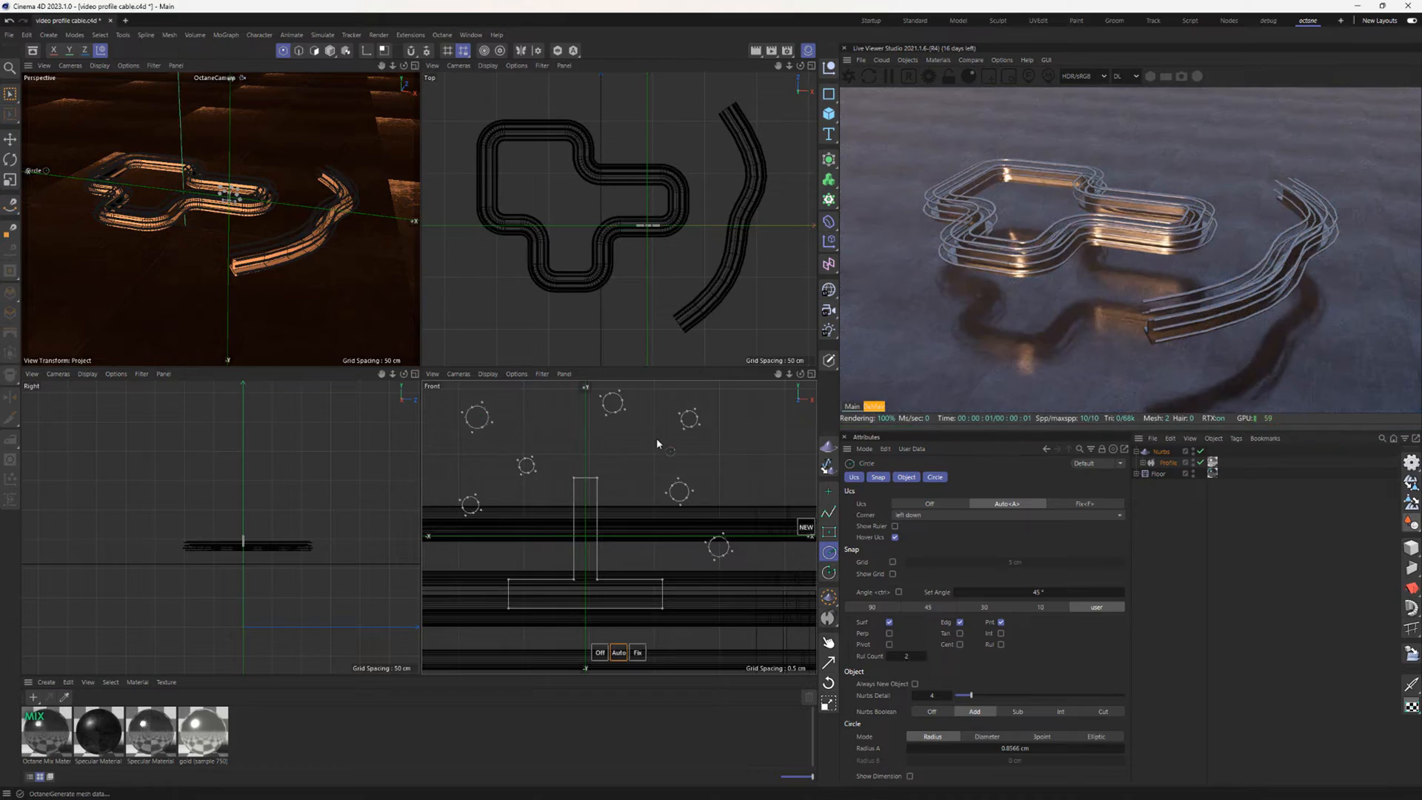
click(739, 461)
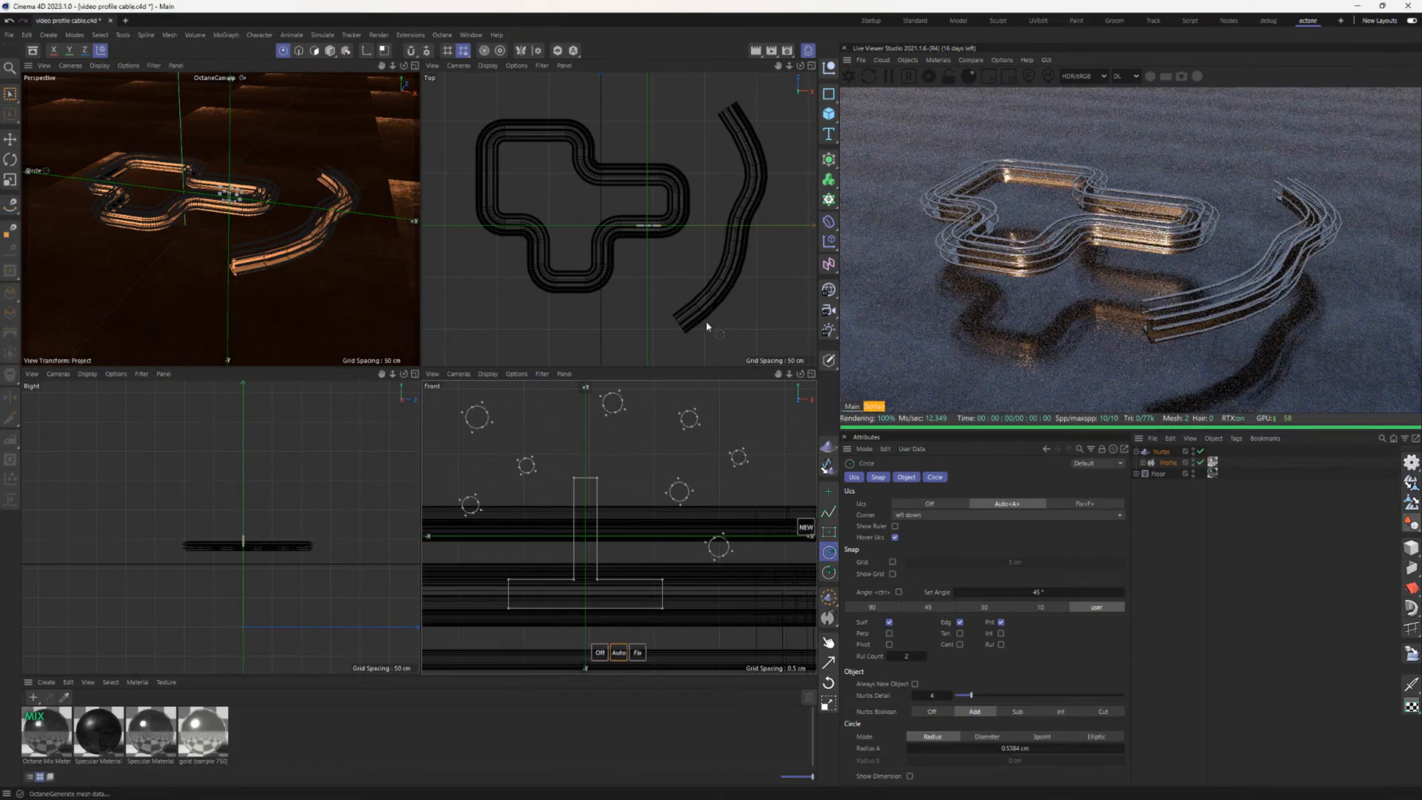
alt+drag(228, 242, 184, 237)
scroll(256, 218, up, 3)
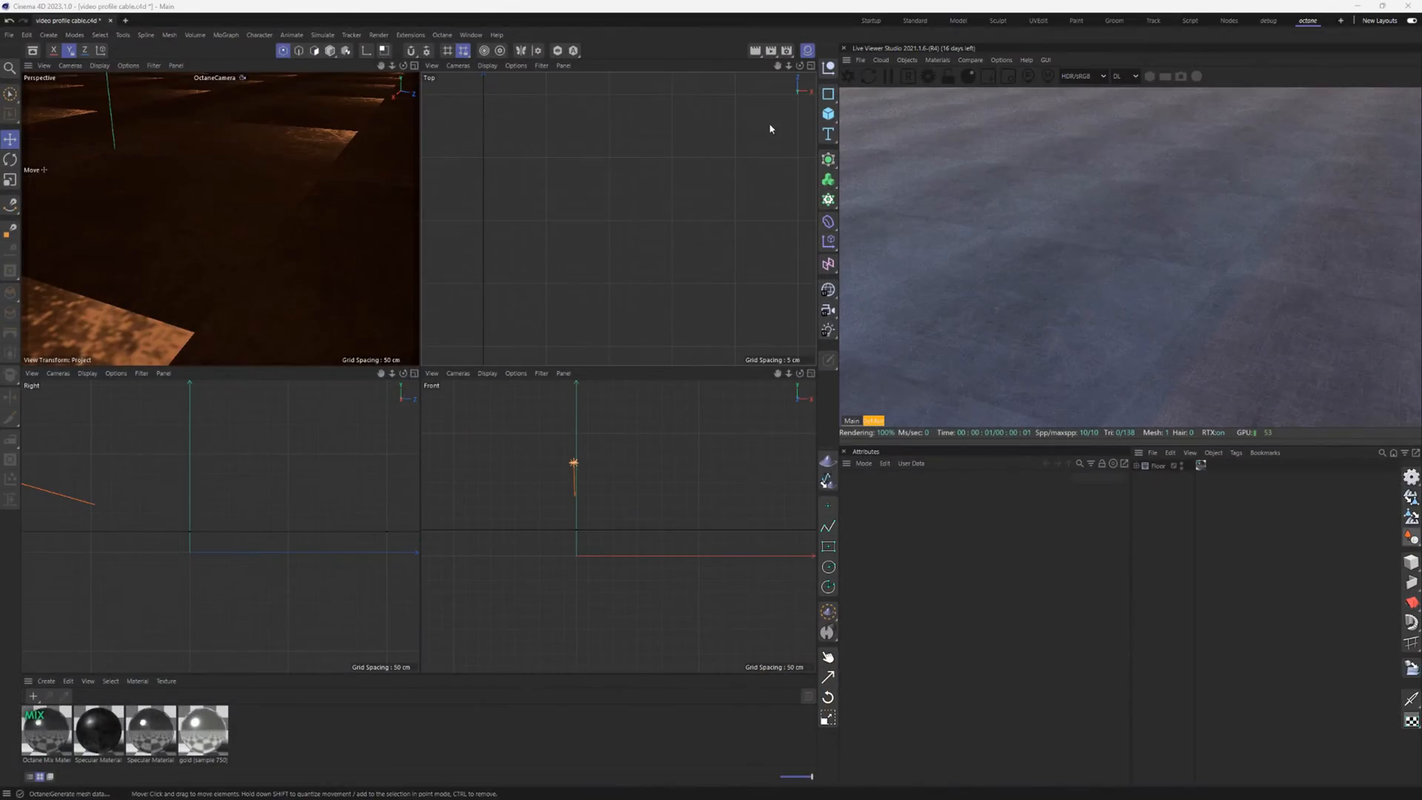
- Add a Helix spline to the scene and move it along X and Z over the floor
click(828, 94)
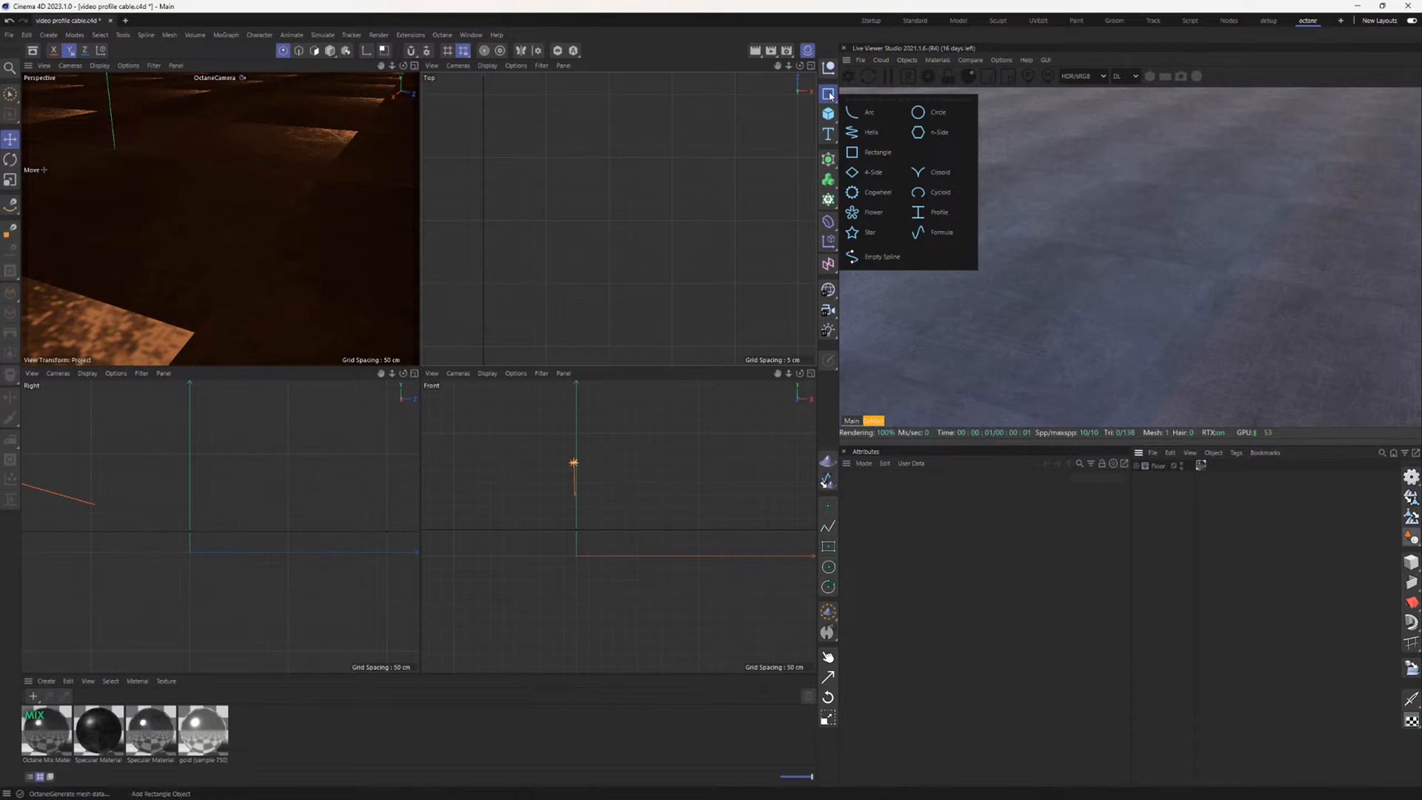
click(870, 133)
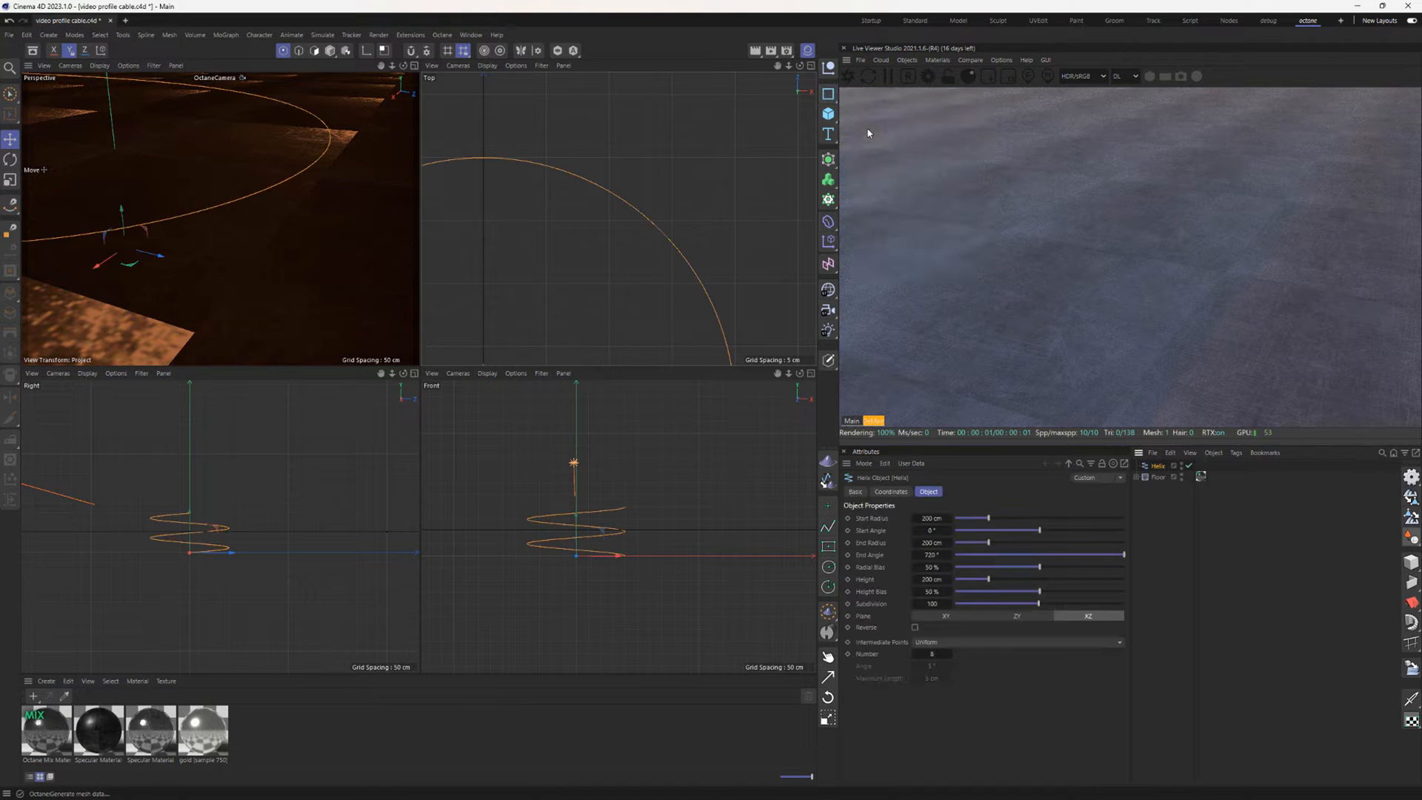
drag(222, 555, 252, 557)
drag(508, 169, 618, 204)
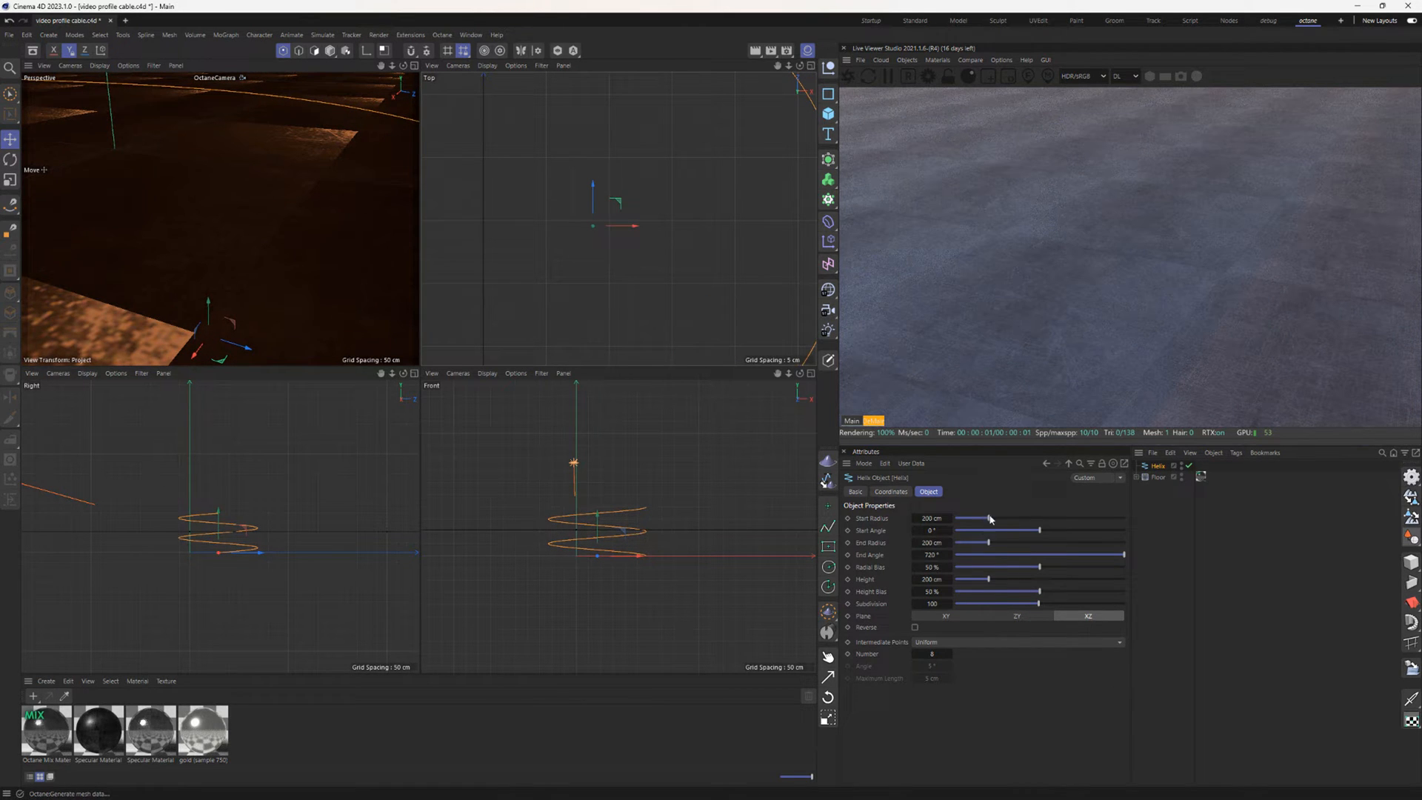
- Set the helix to start radius 21 cm, end radius 77 cm, end angle 816° and height 31 cm, and raise it slightly above the floor
drag(989, 519, 955, 581)
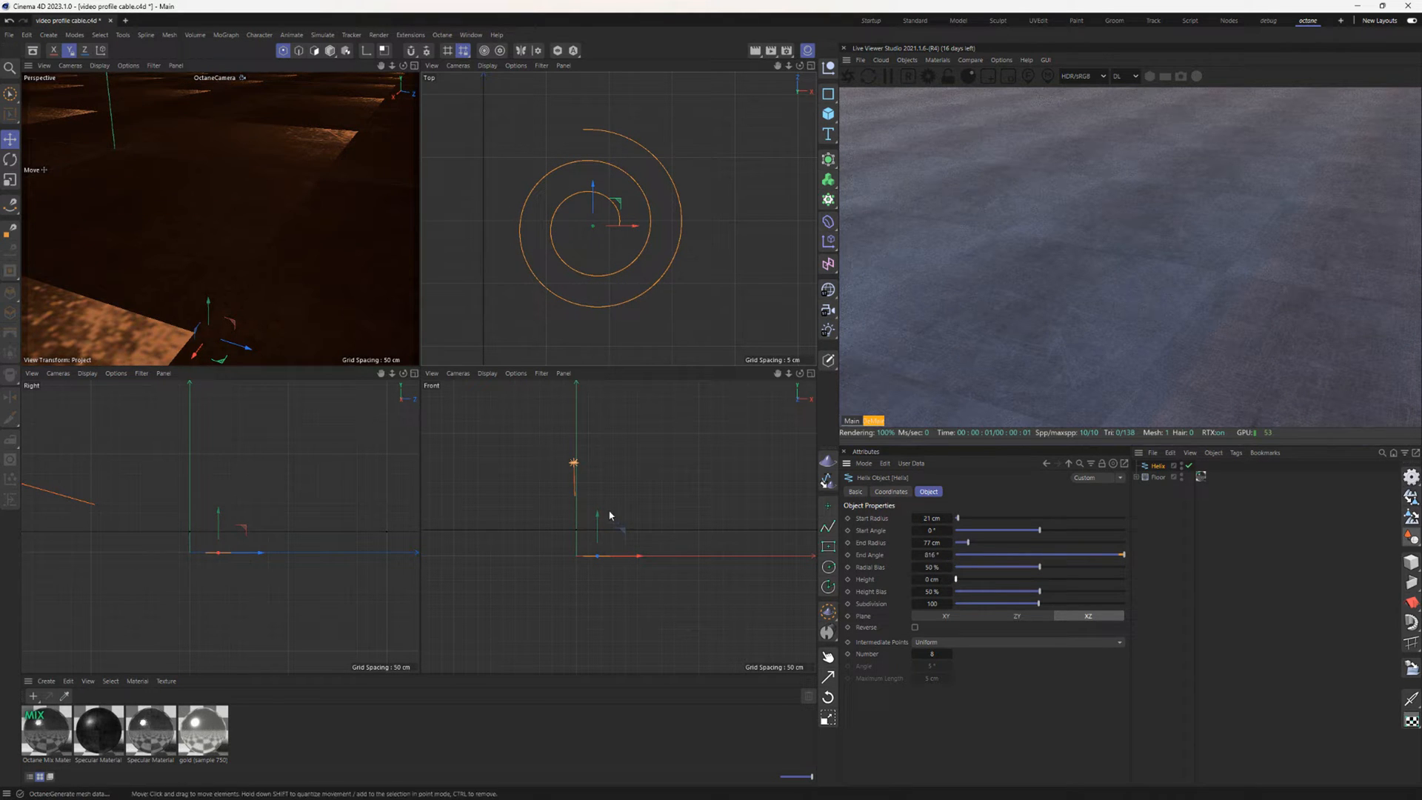
drag(599, 524, 597, 490)
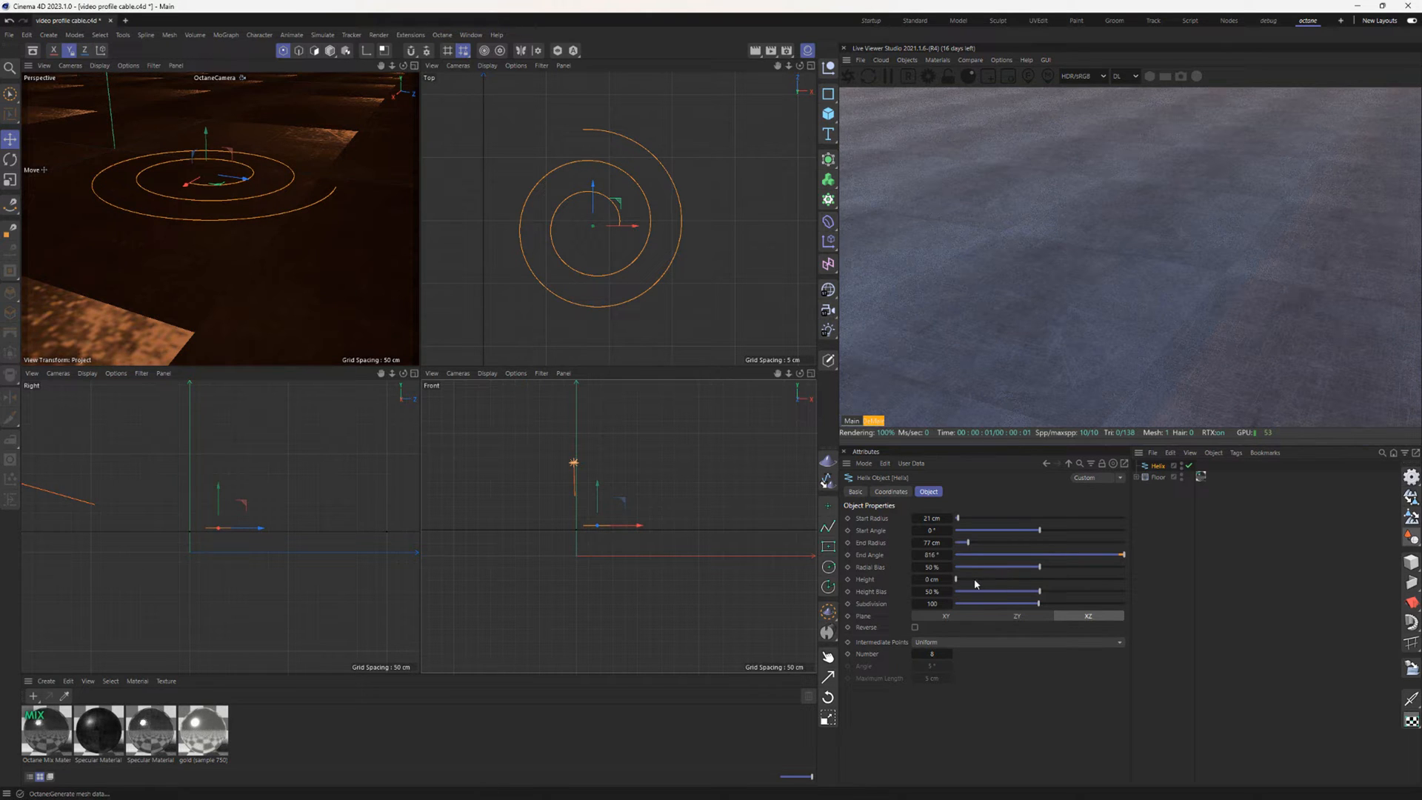
drag(974, 579, 963, 579)
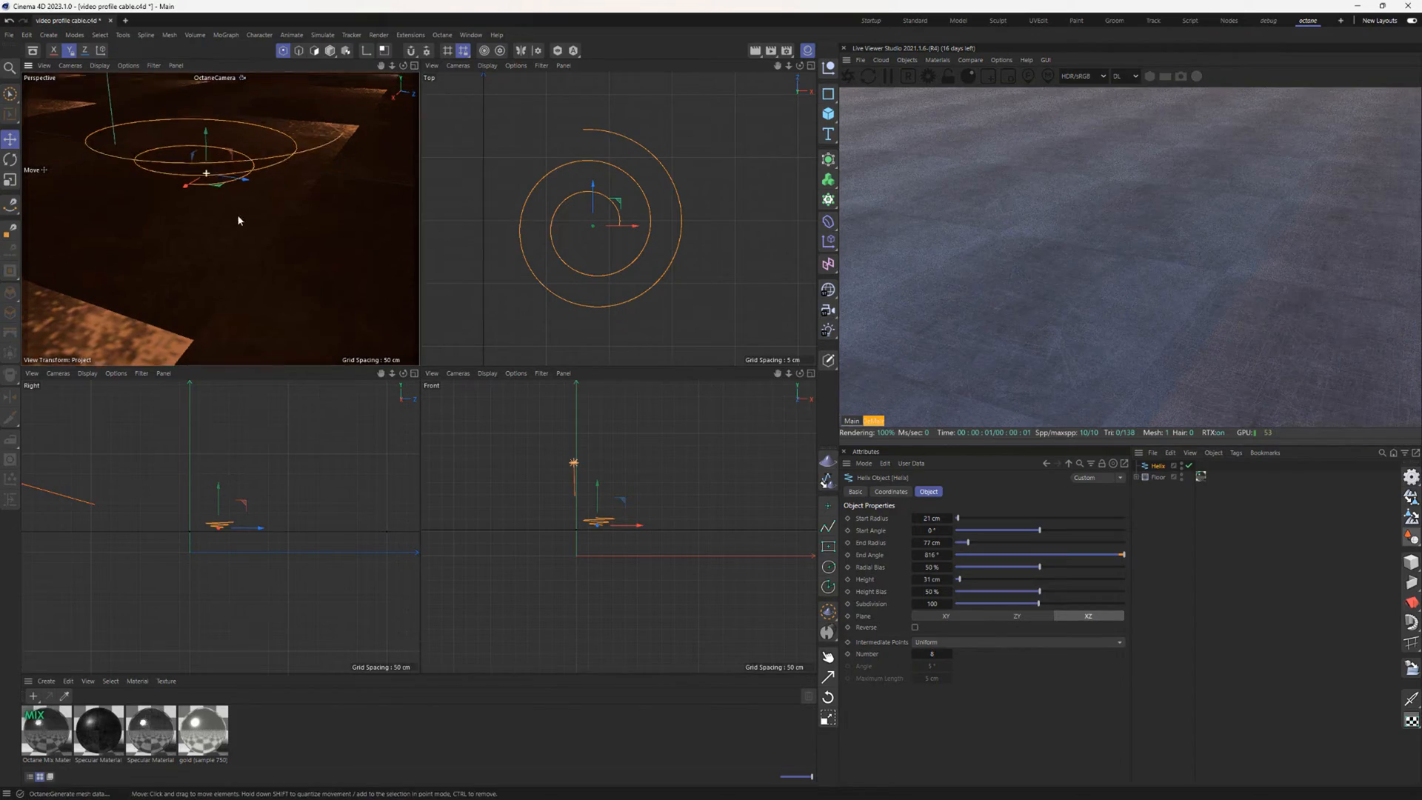
- Add a Profile to the helix and align it to Ground on the Top XZ plane
alt+drag(237, 220, 222, 269)
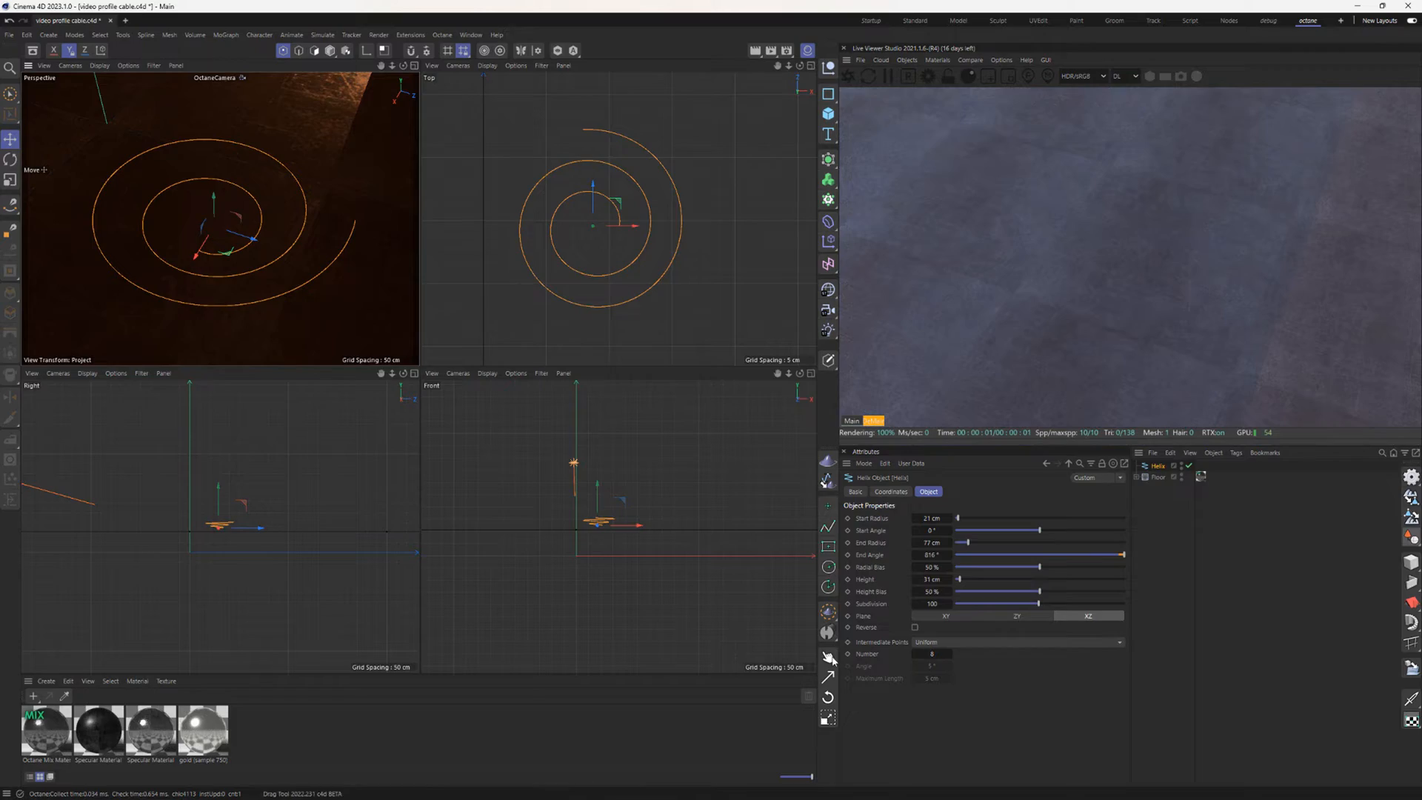
click(827, 632)
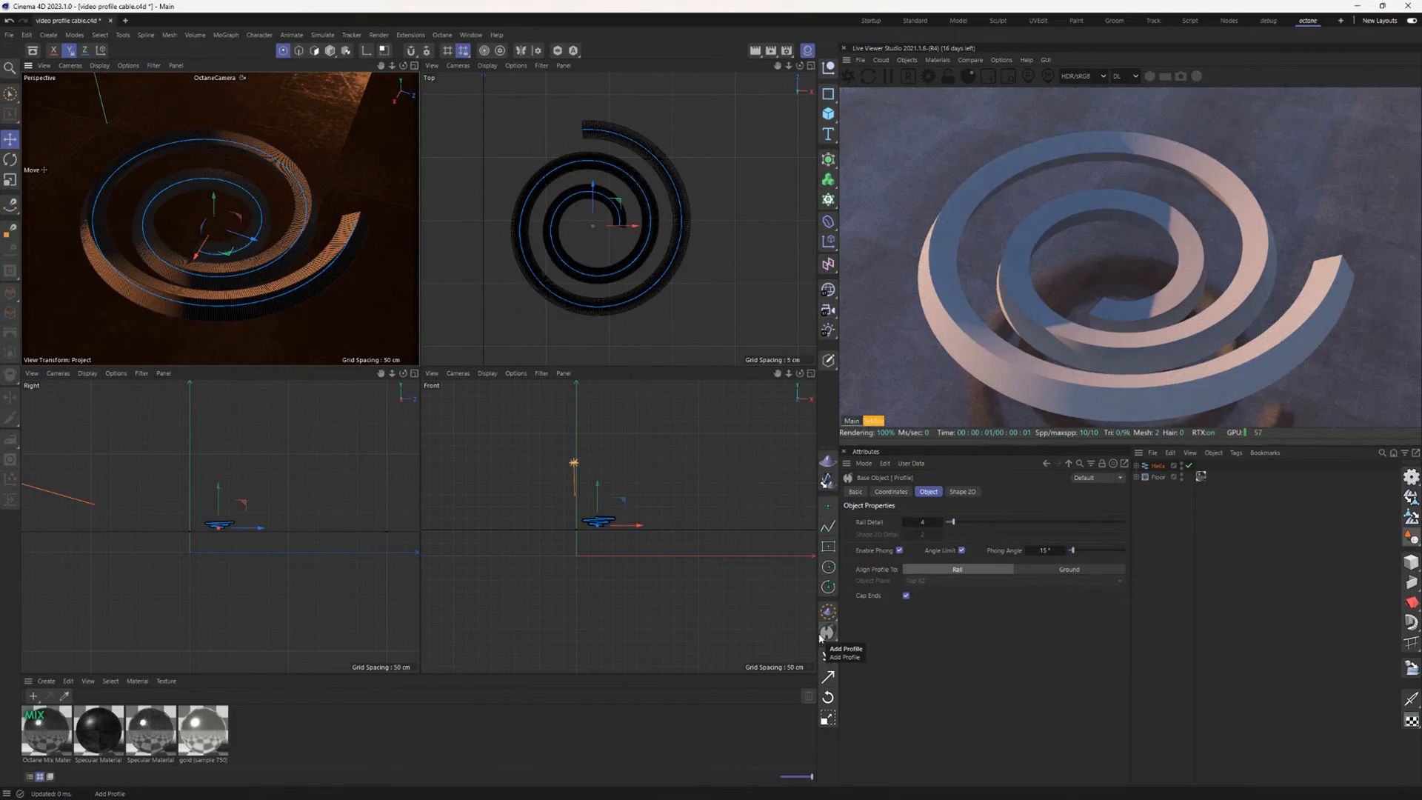
alt+drag(312, 287, 256, 267)
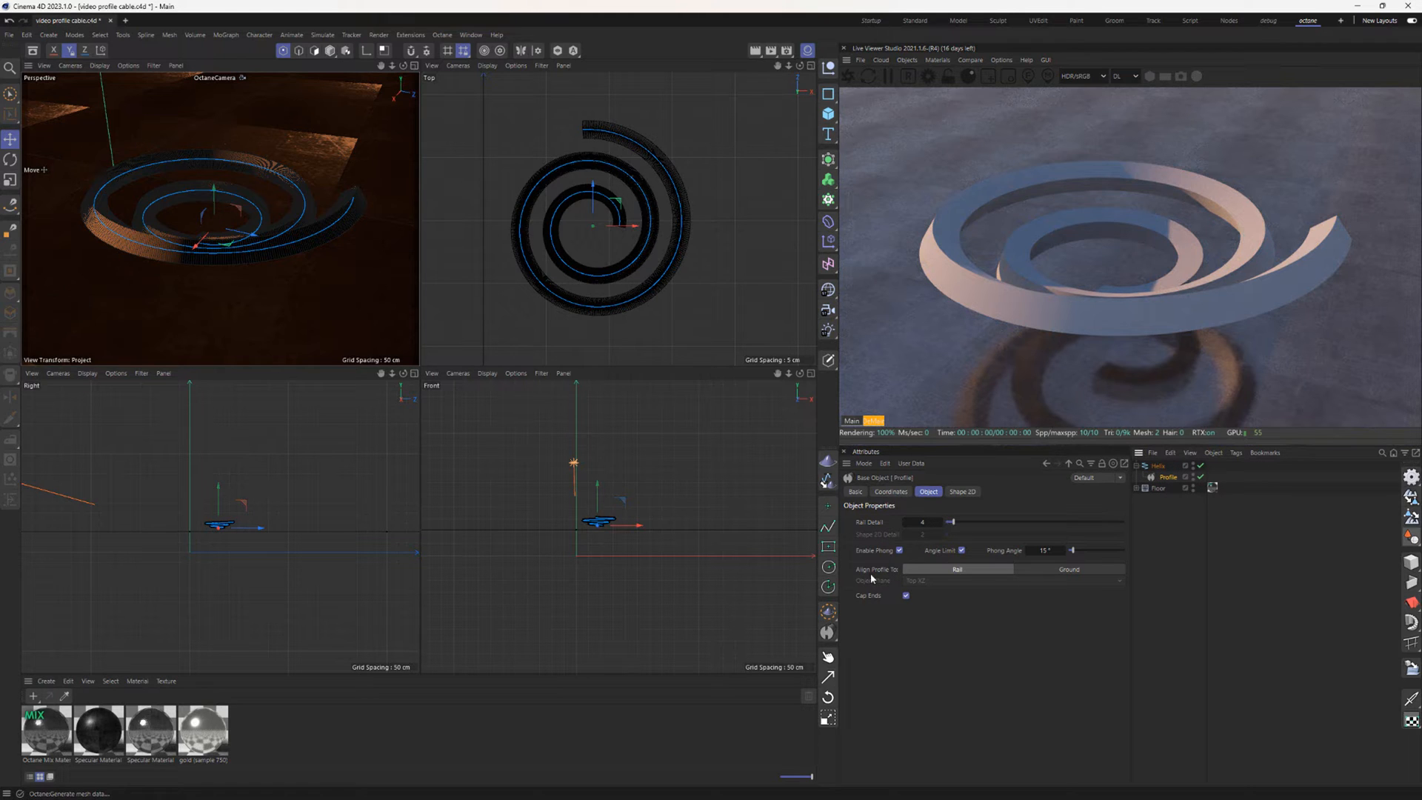
click(1077, 571)
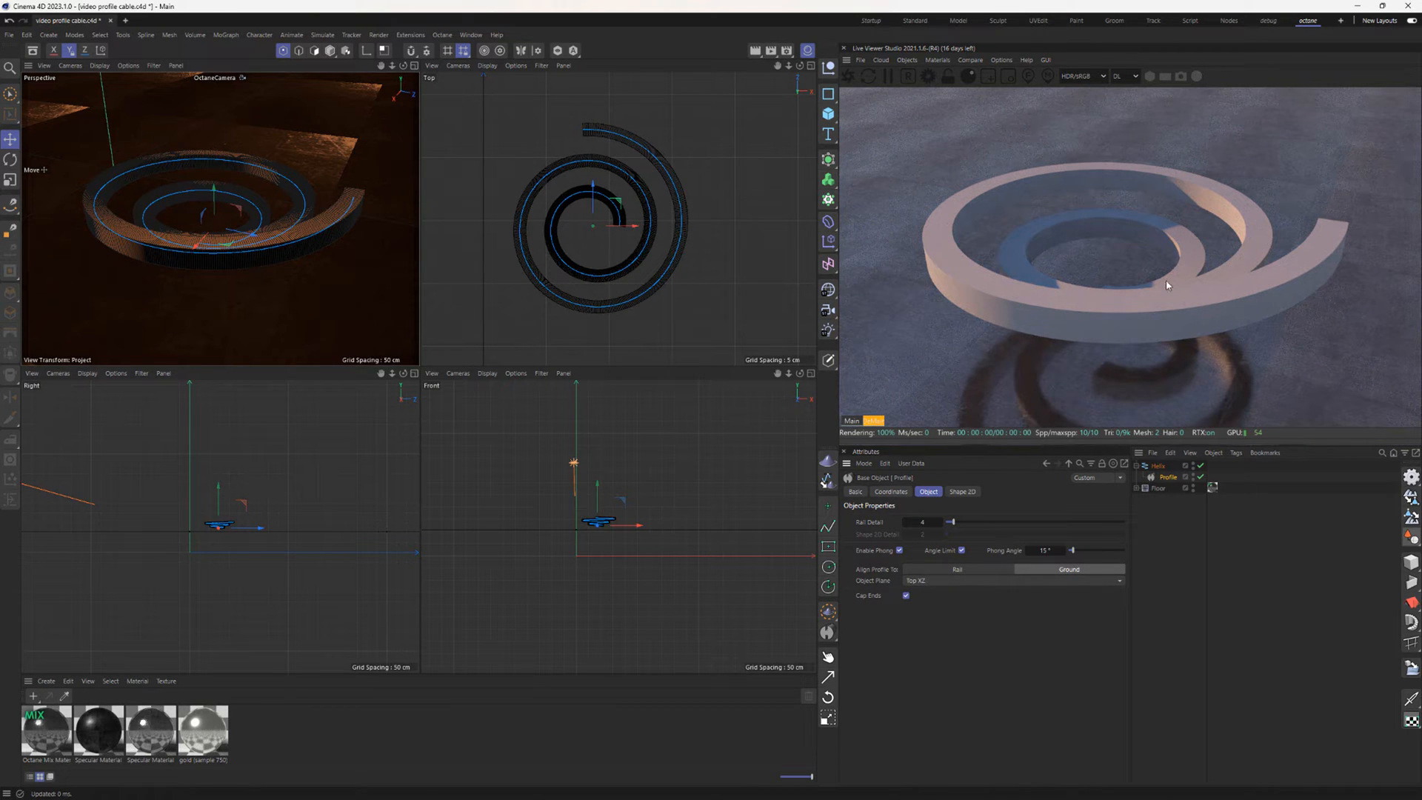
alt+drag(236, 252, 133, 221)
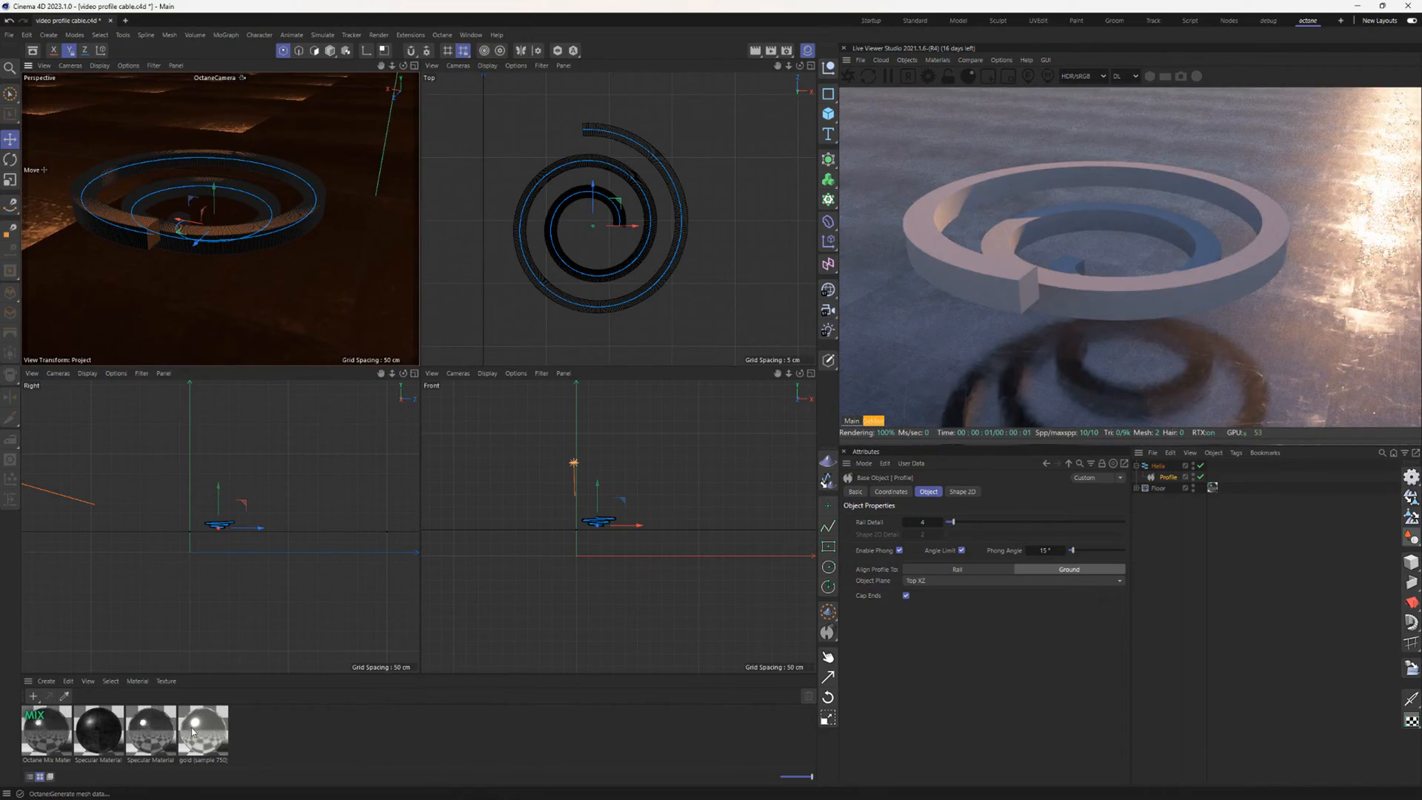
- Apply the gold (sample 750) material to the helix's Profile and set its Rail Detail to 1
drag(192, 732, 1170, 481)
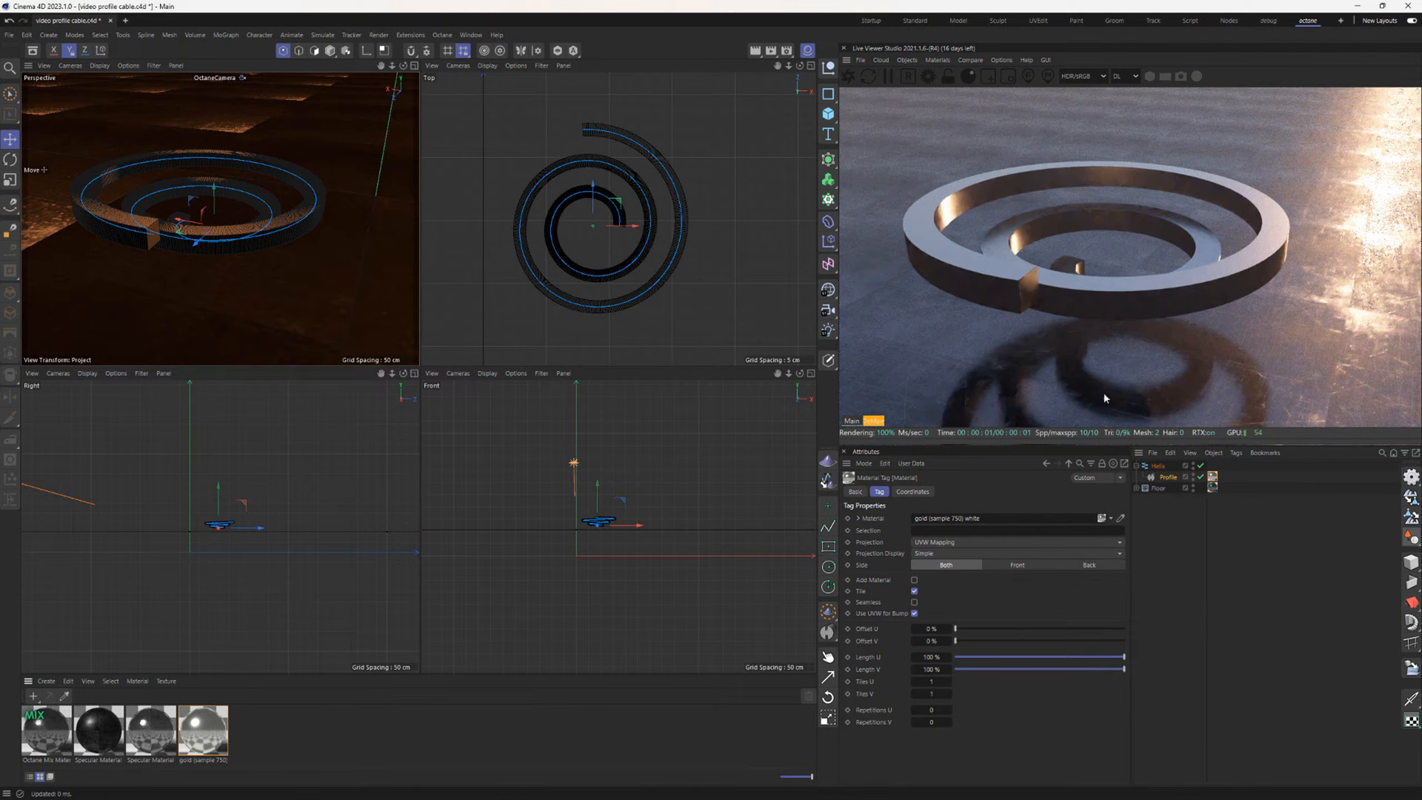
click(1163, 478)
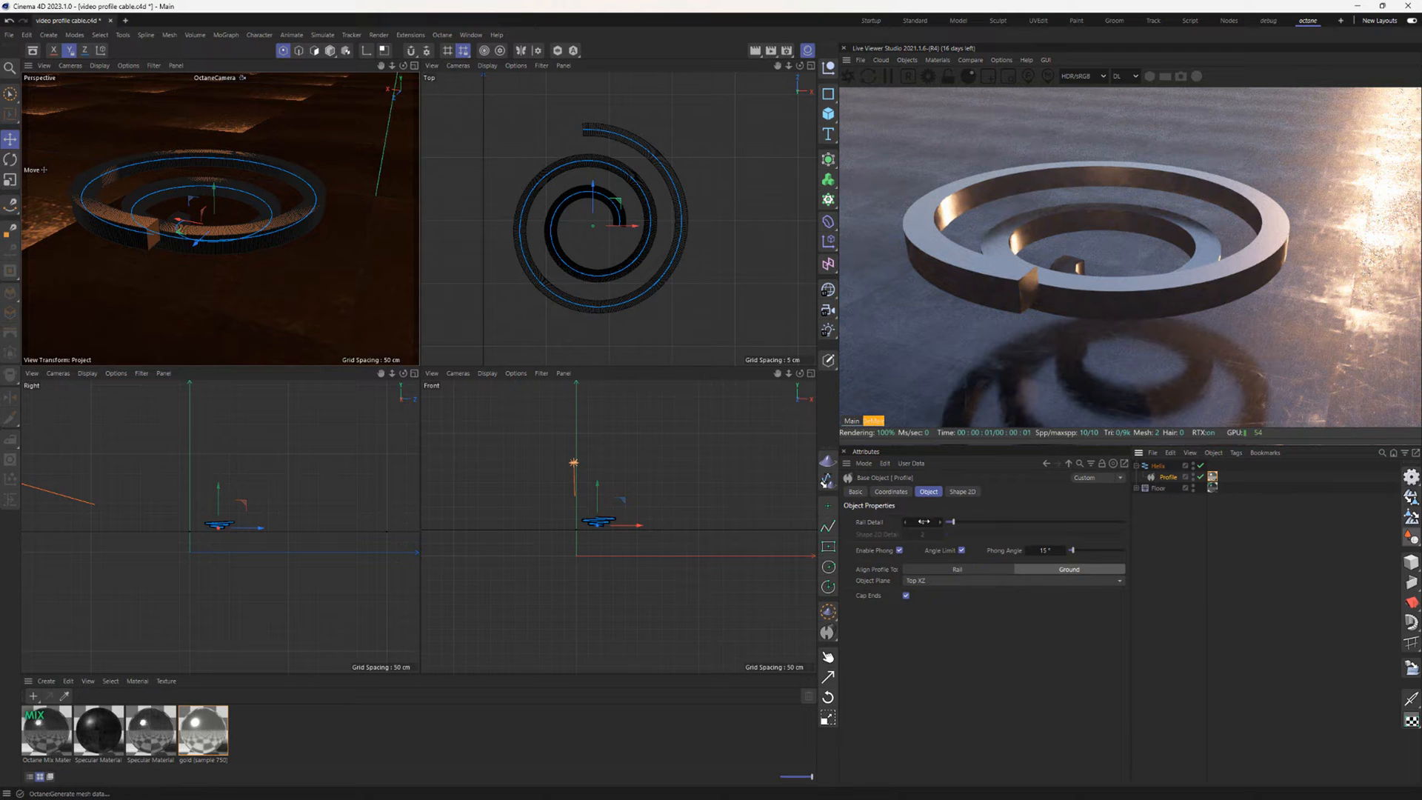
scroll(530, 231, up, 6)
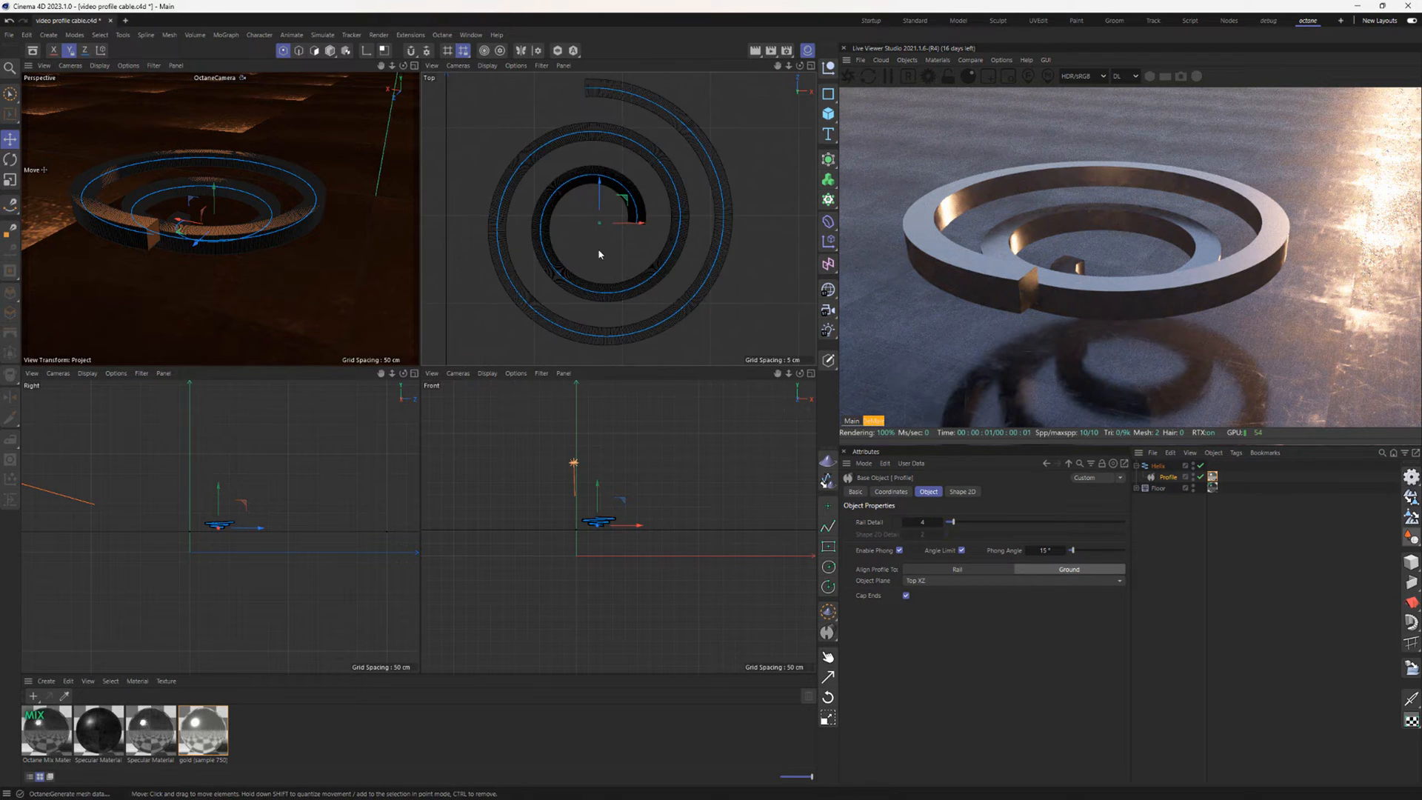
scroll(656, 289, up, 2)
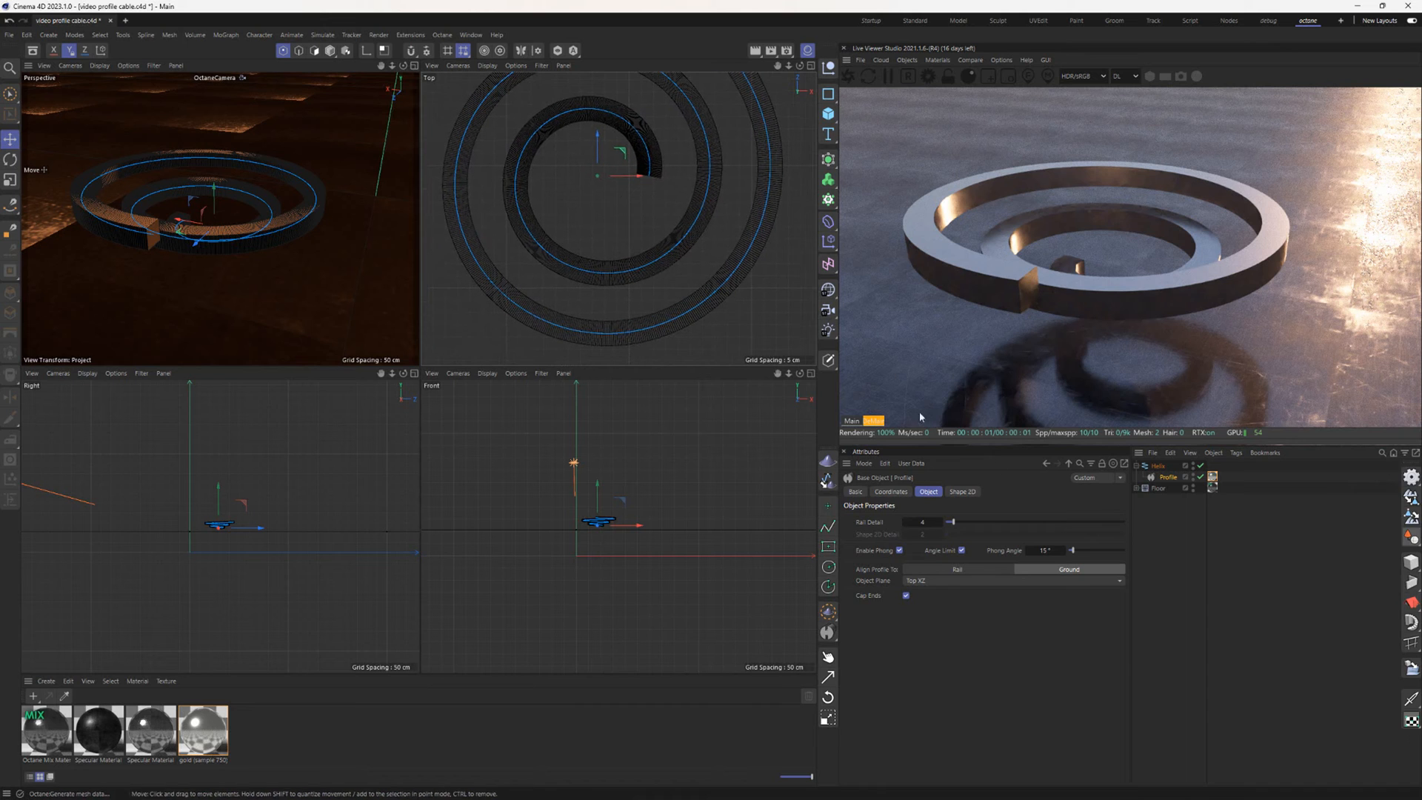
mouse_move(955, 524)
mouse_down()
mouse_move(974, 522)
mouse_move(943, 519)
mouse_up()
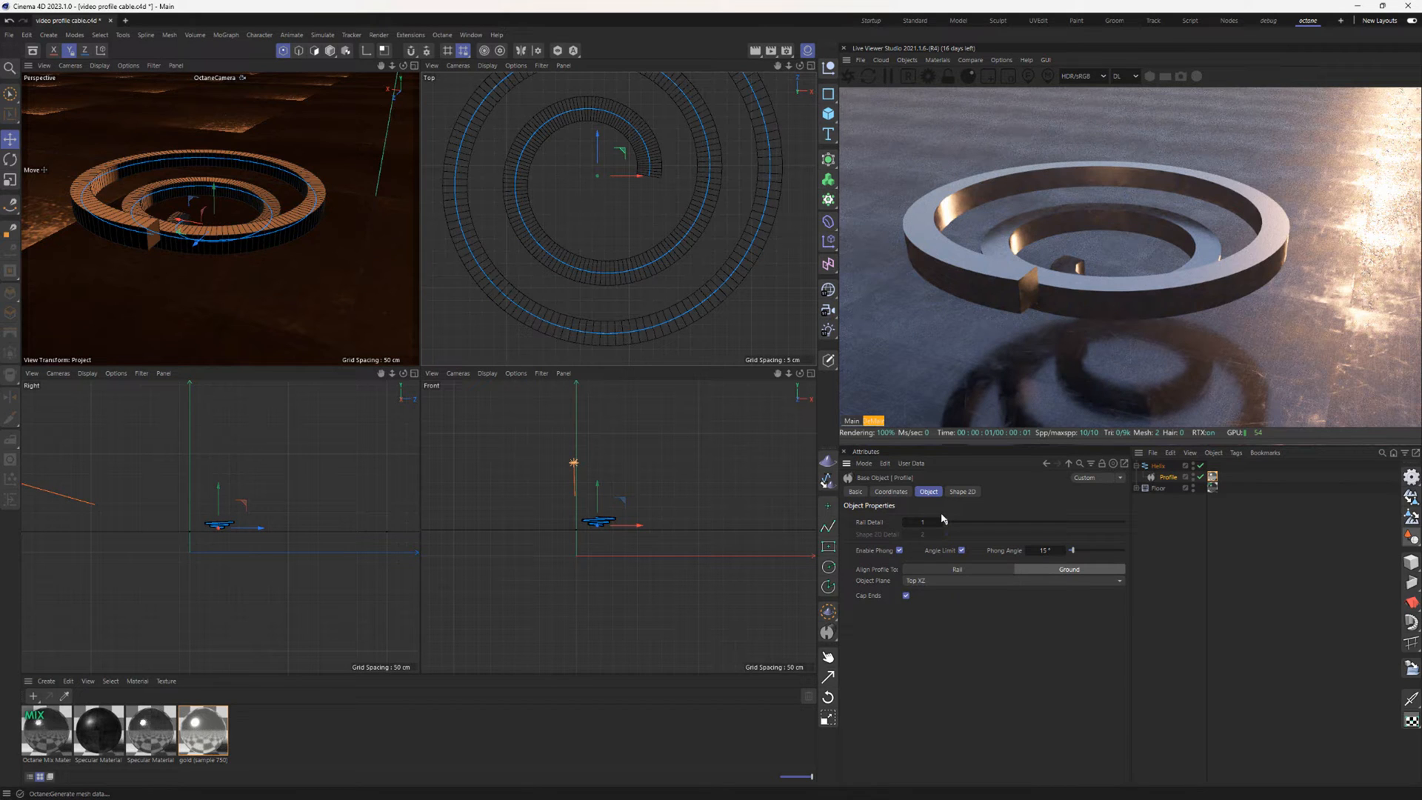
- Change the Profile's 2D shape to Circle and set its Shape 2D Detail to 5
click(963, 492)
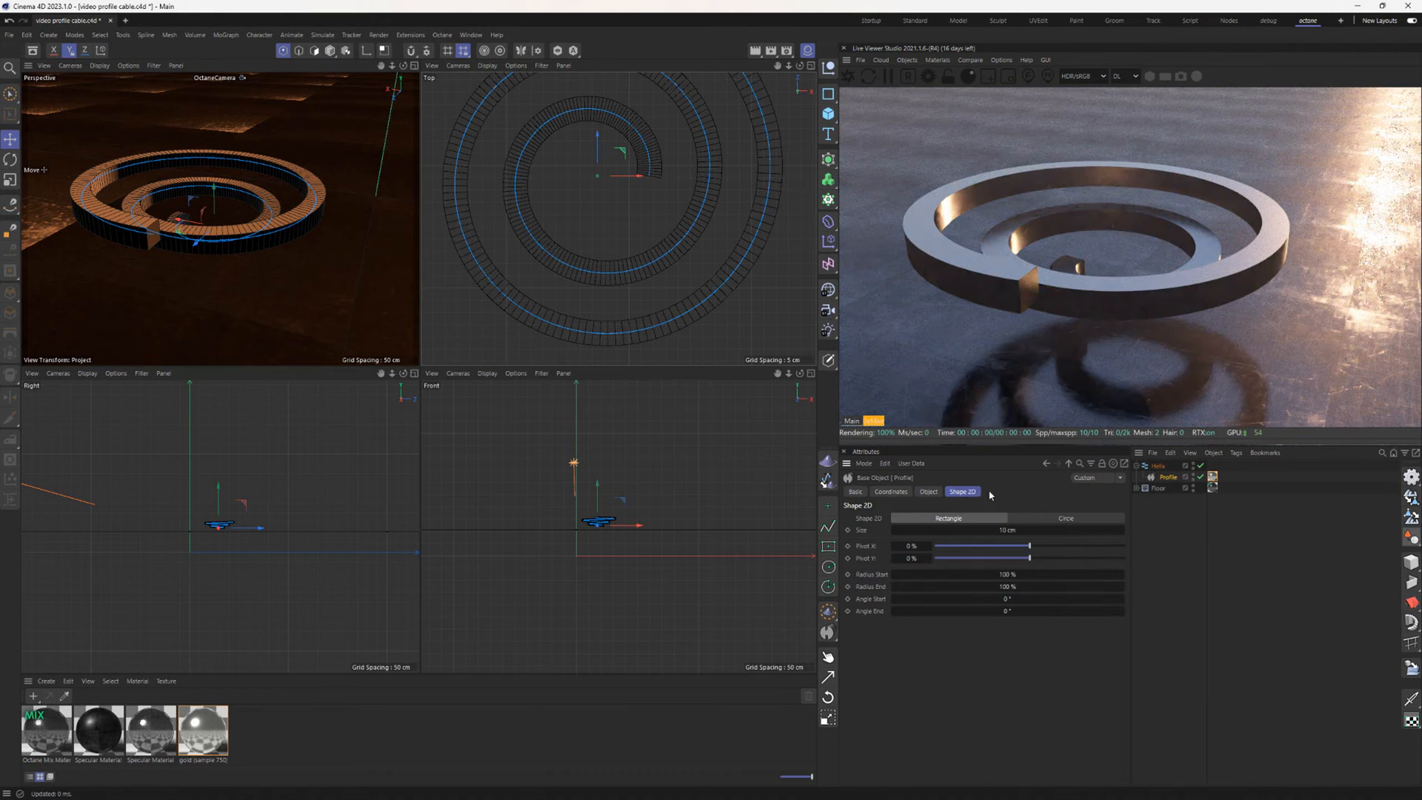
click(1055, 519)
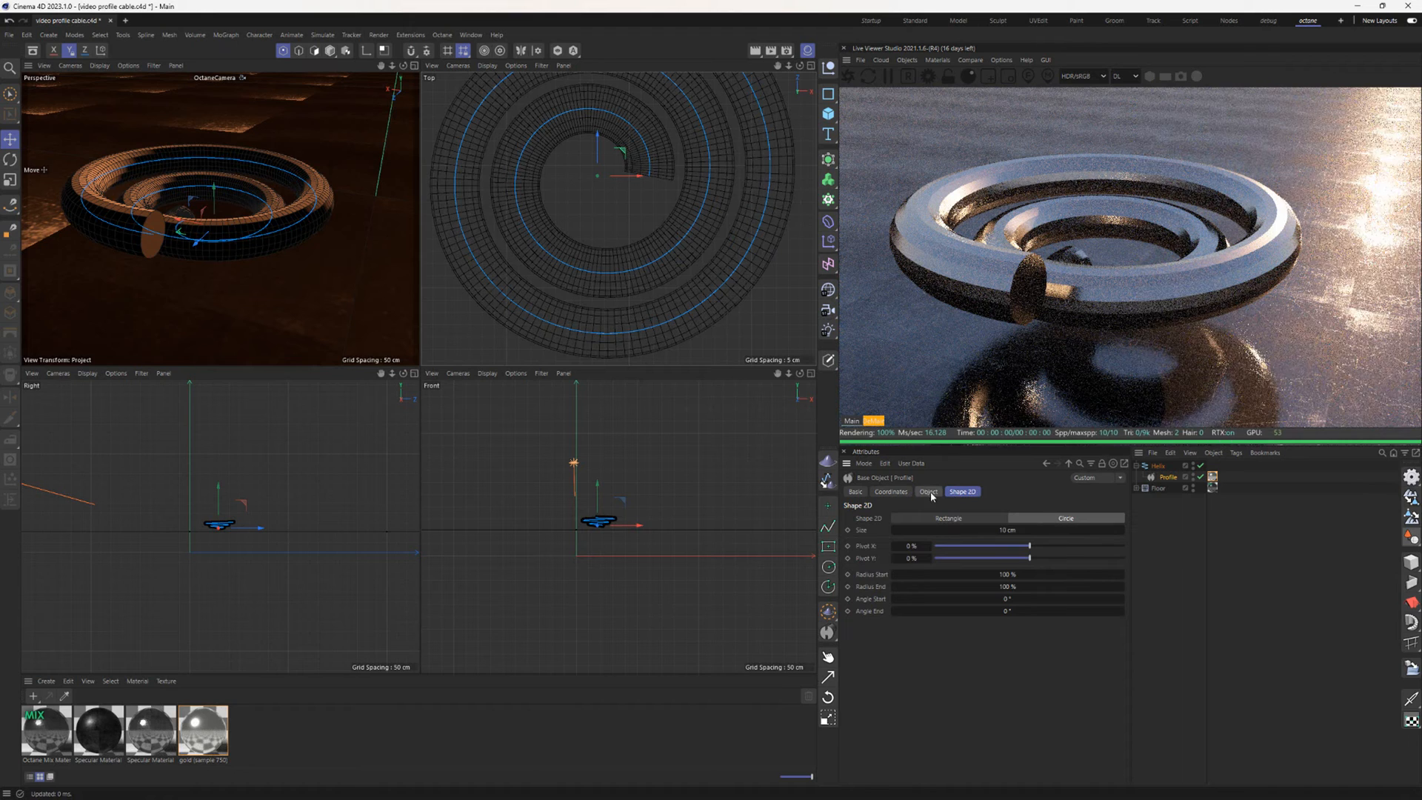
click(929, 492)
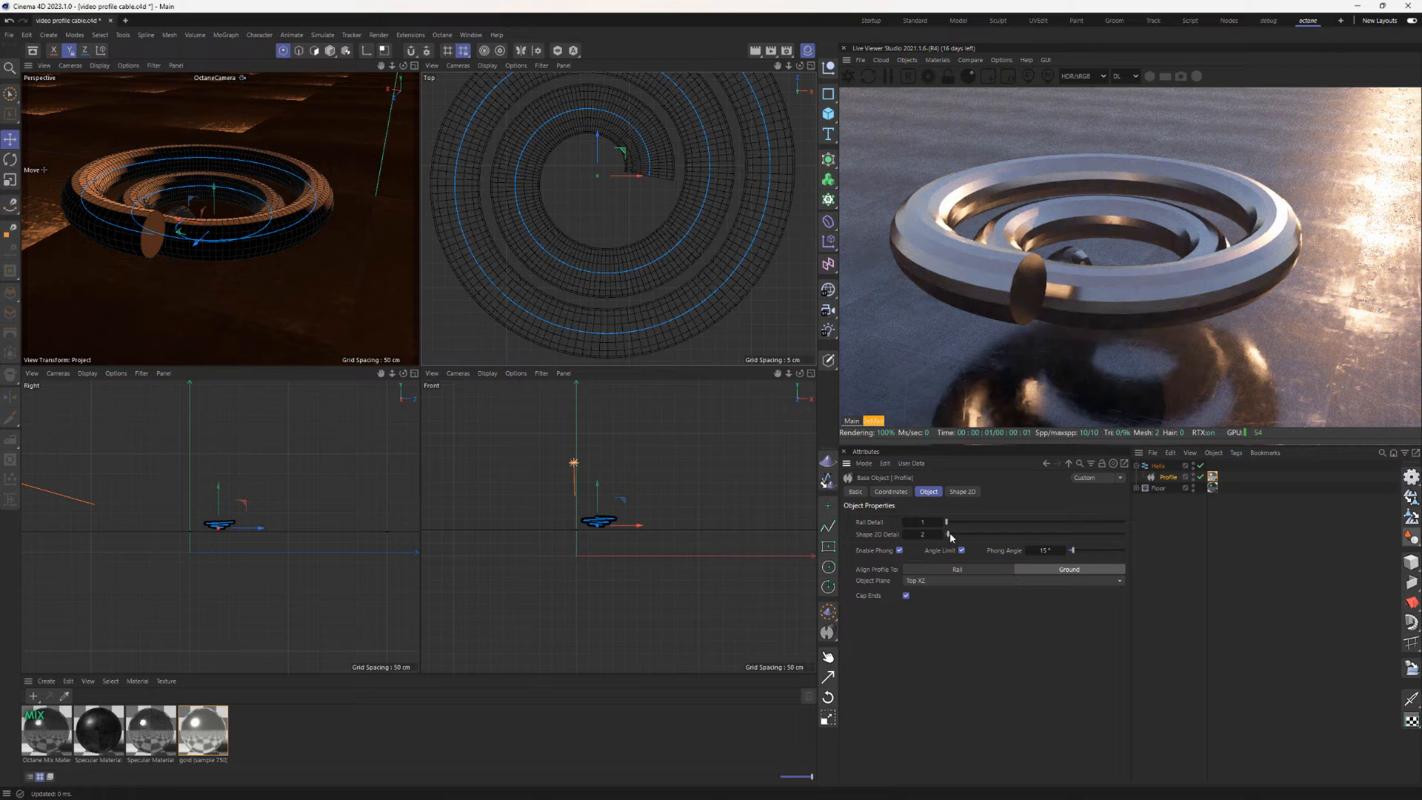
drag(948, 534, 954, 536)
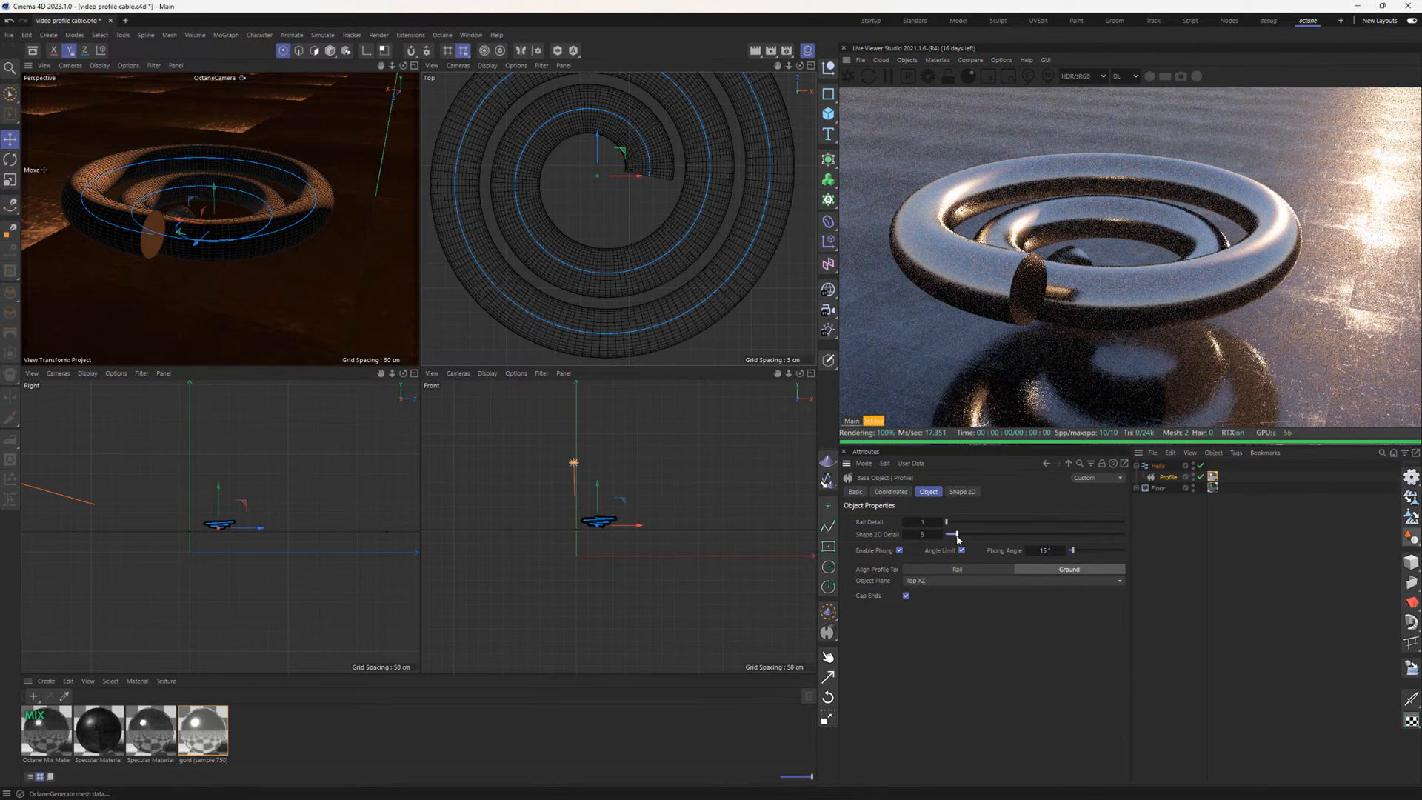
drag(954, 535, 949, 533)
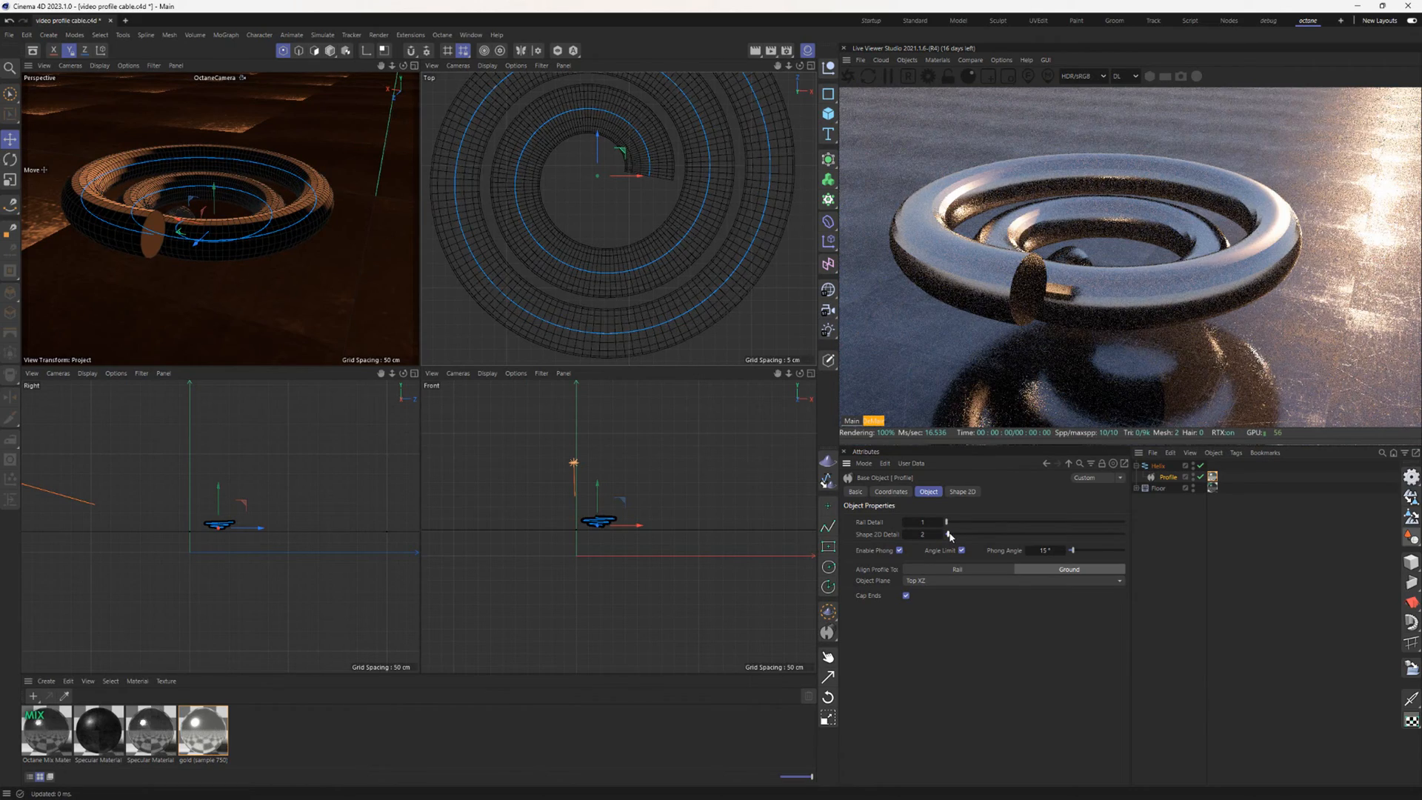
drag(949, 533, 957, 534)
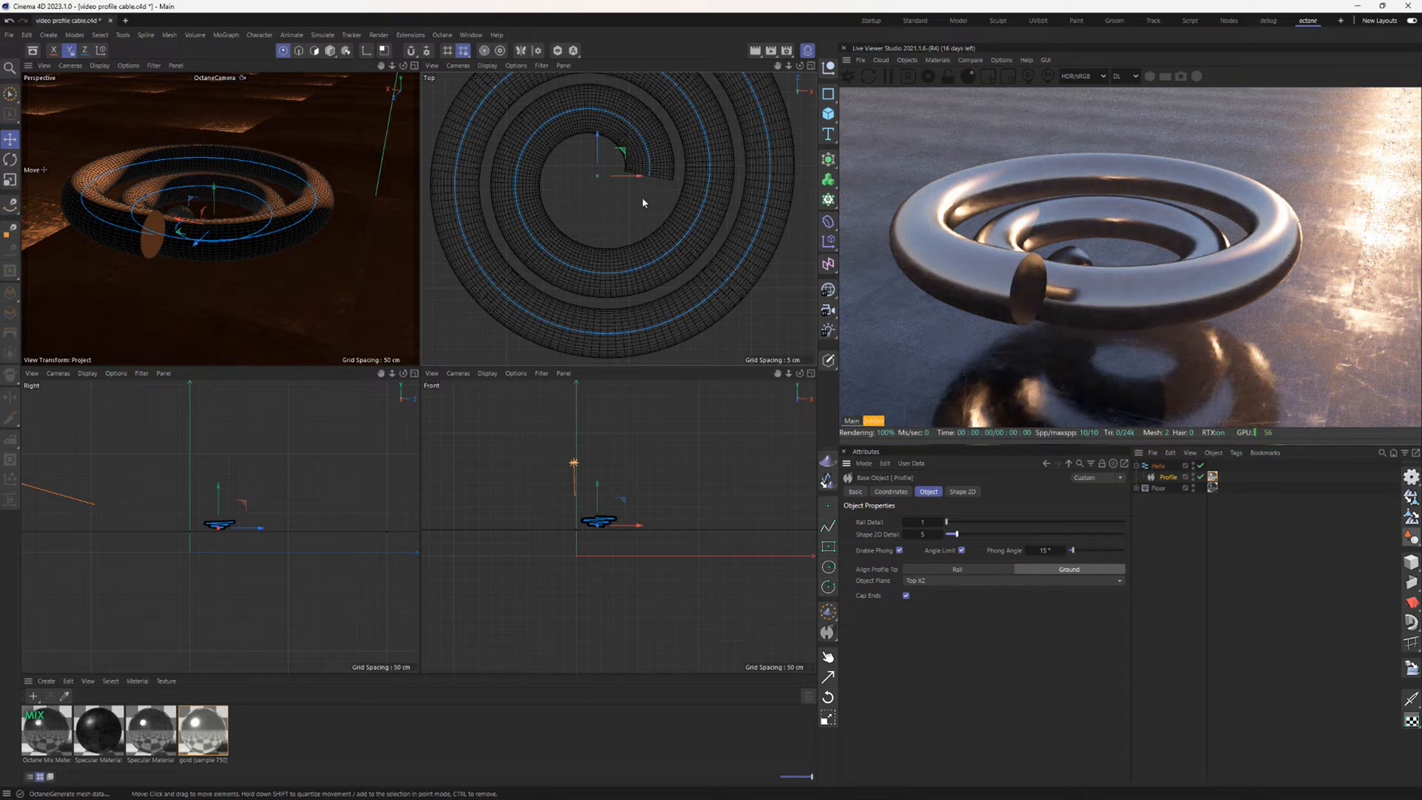
- Draw a circle about 1.9 cm in radius in the front view as the helix Profile's custom cross-section
scroll(620, 222, down, 3)
scroll(648, 232, up, 2)
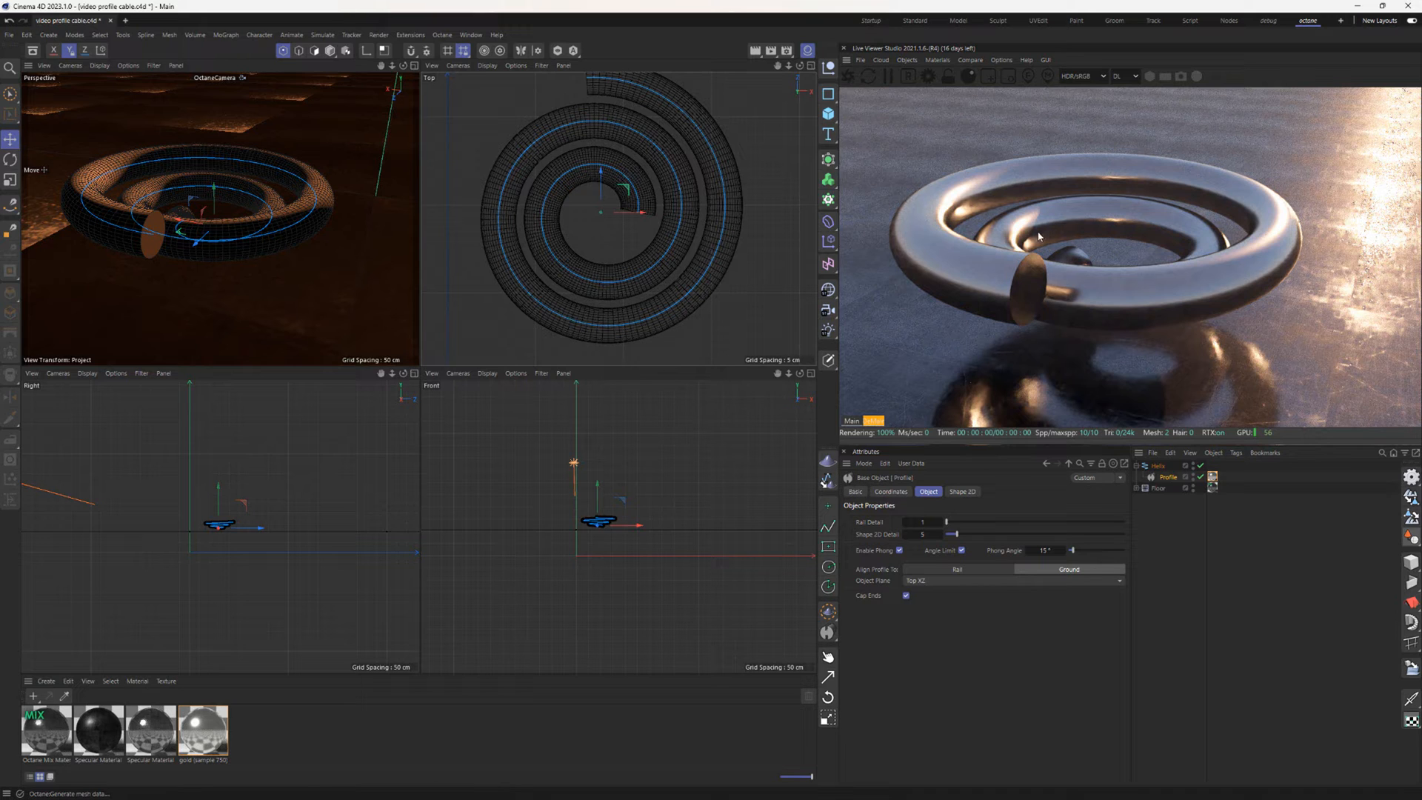
click(828, 567)
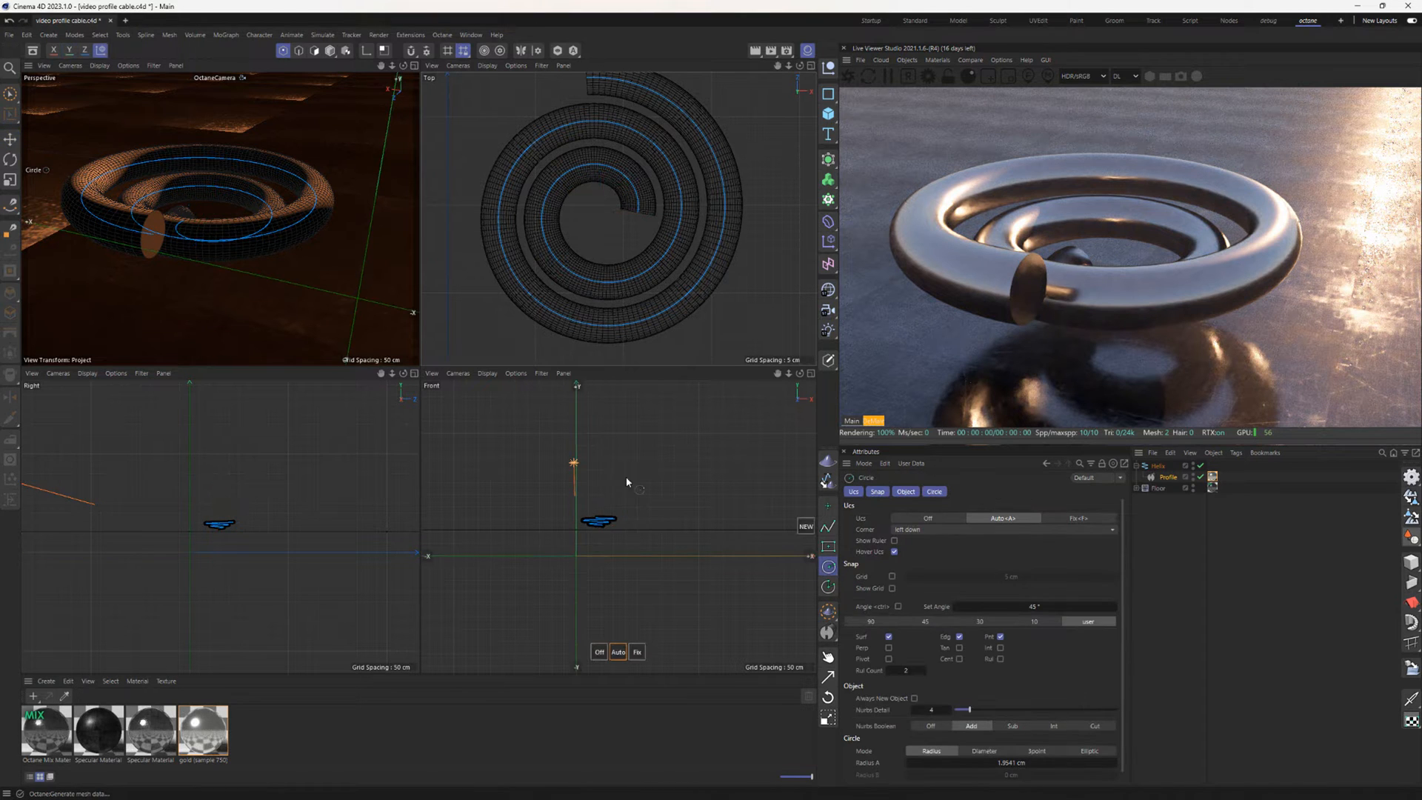
scroll(645, 500, up, 5)
scroll(665, 514, up, 5)
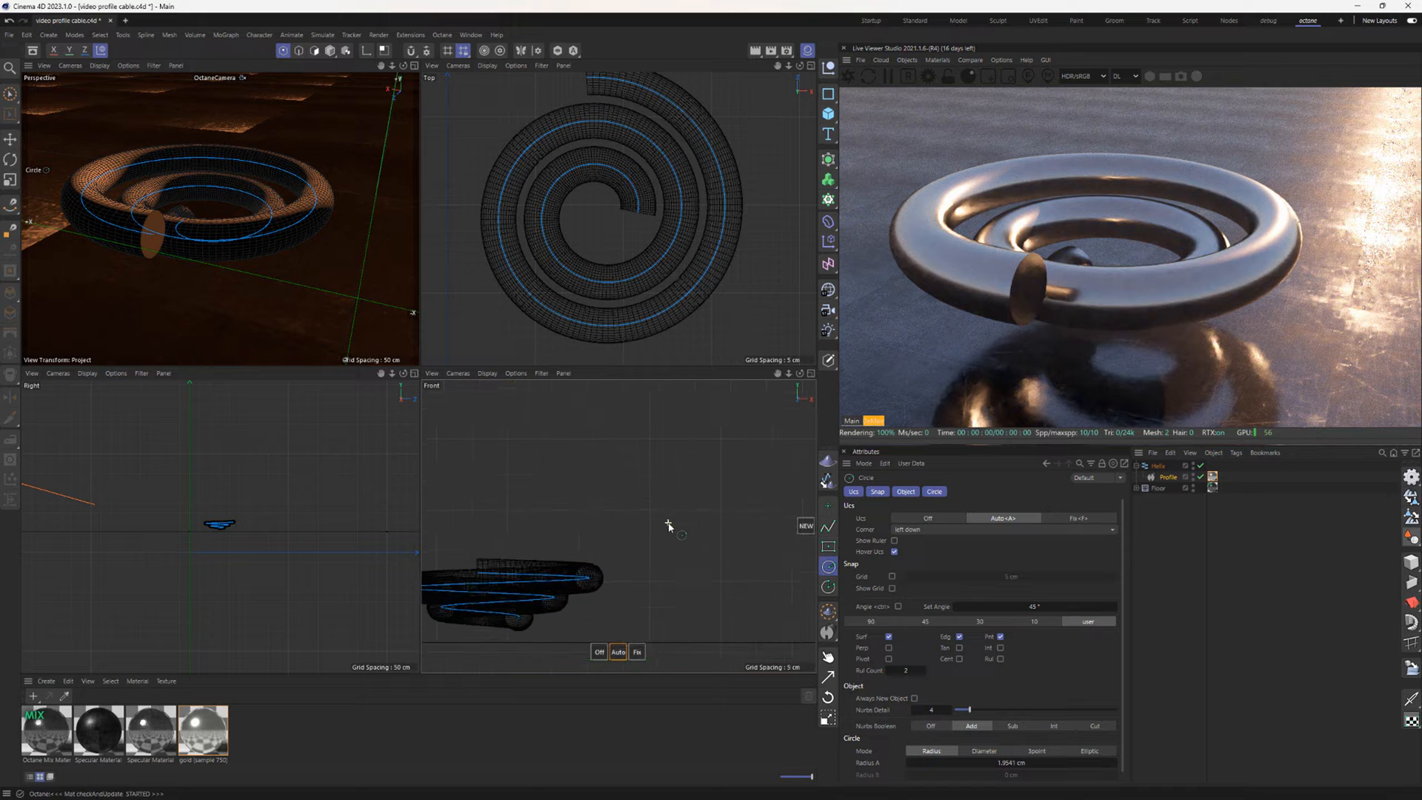
click(679, 464)
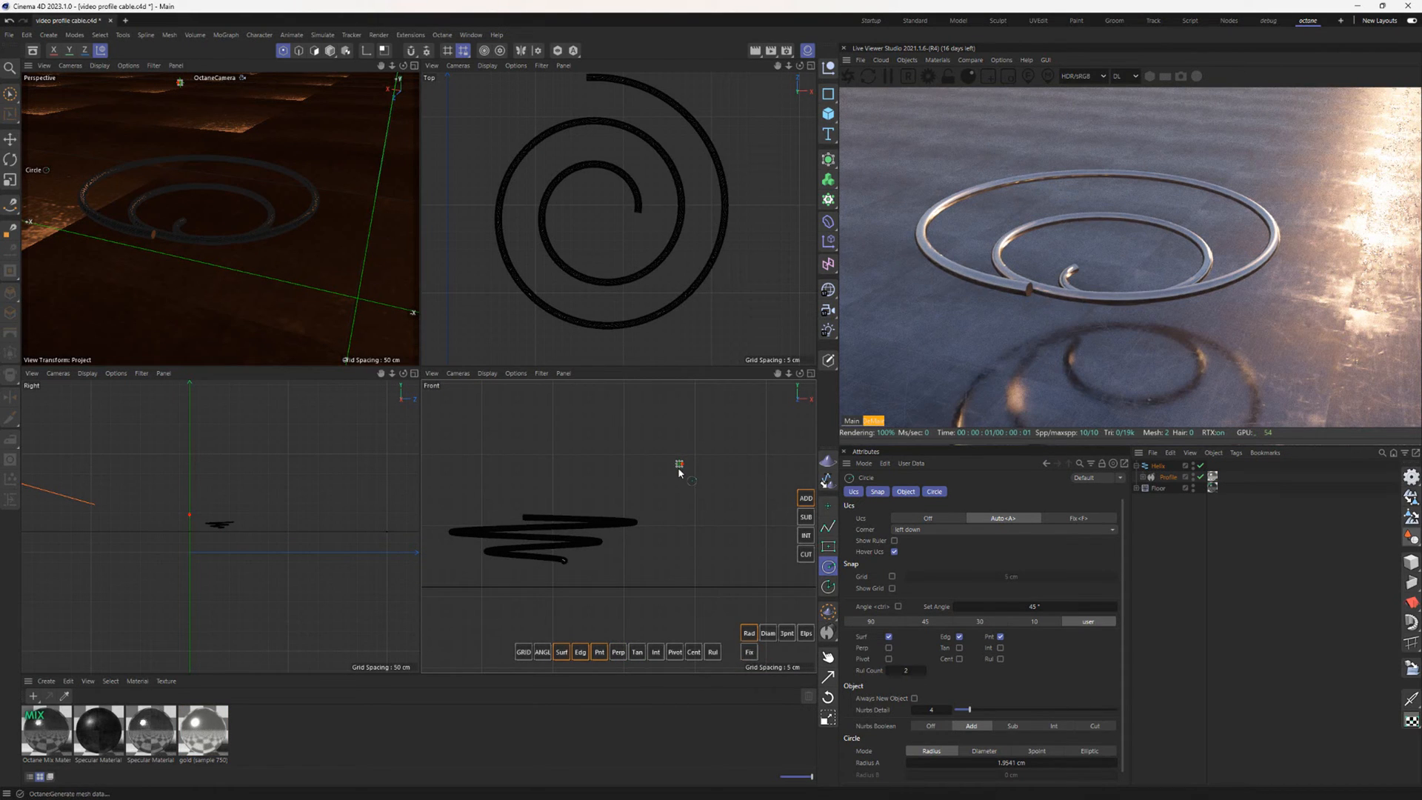
- Enlarge the cross-section circle to about 3.5 cm radius and place two more circles of that size near it in the front view
scroll(685, 471, up, 5)
mouse_move(668, 454)
mouse_down()
mouse_move(679, 469)
mouse_move(687, 447)
mouse_up()
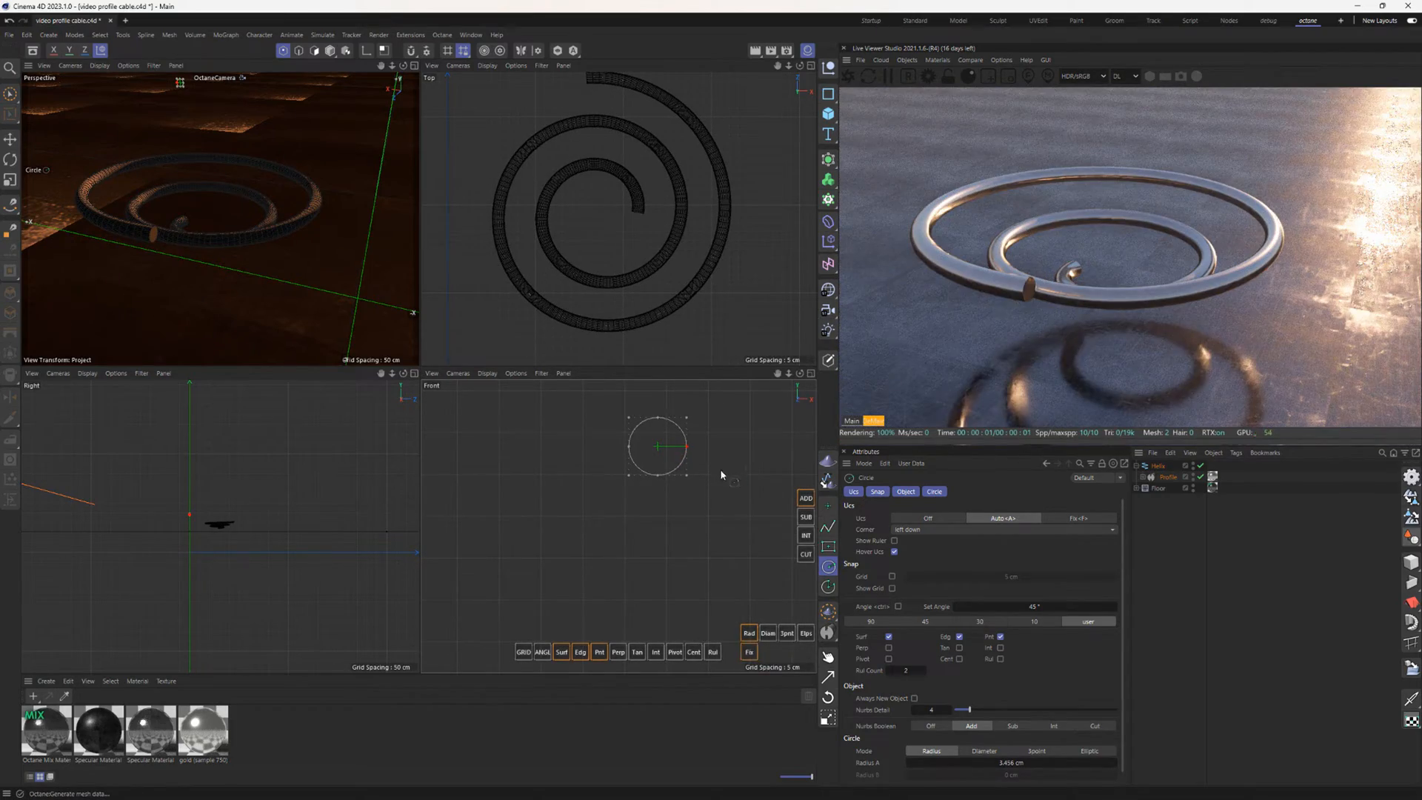
click(717, 487)
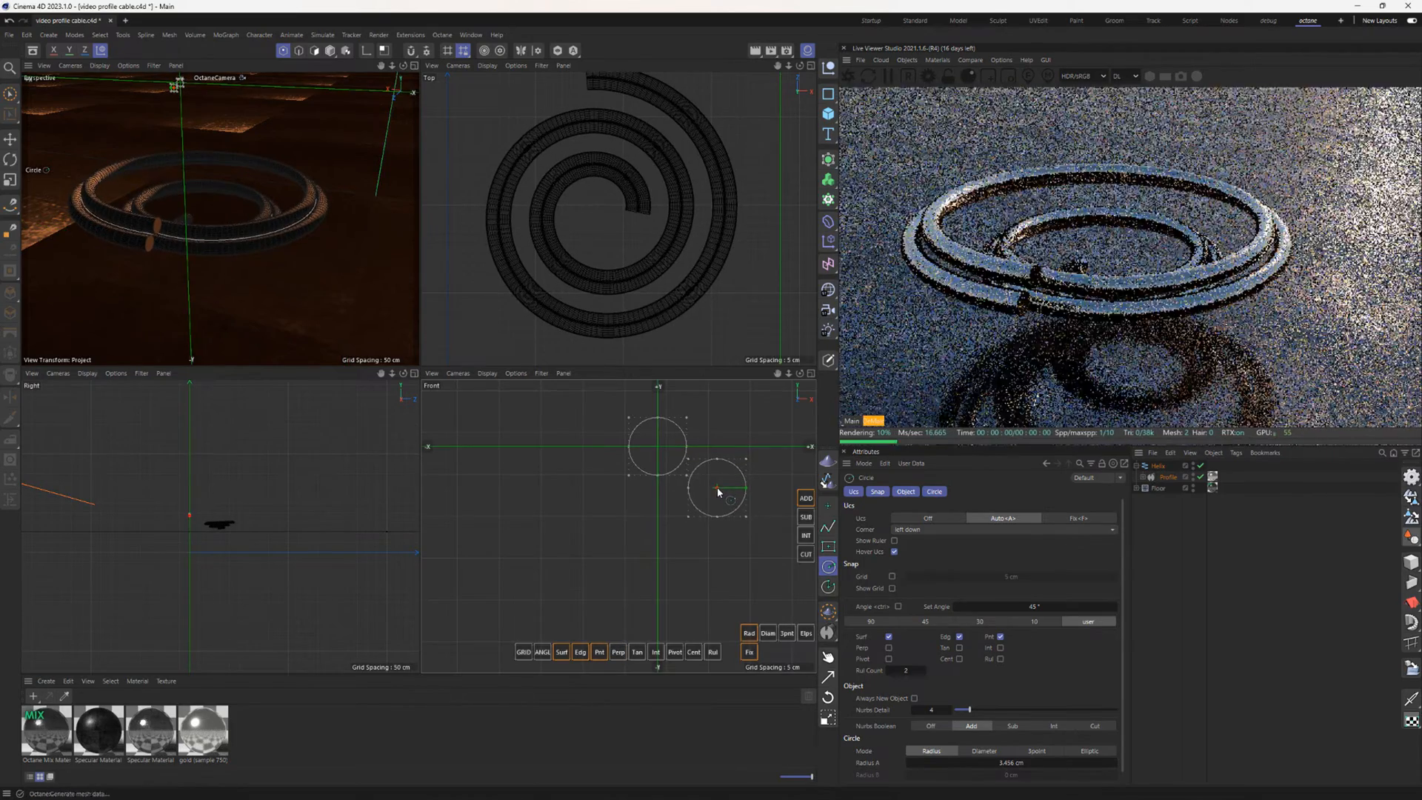
click(651, 517)
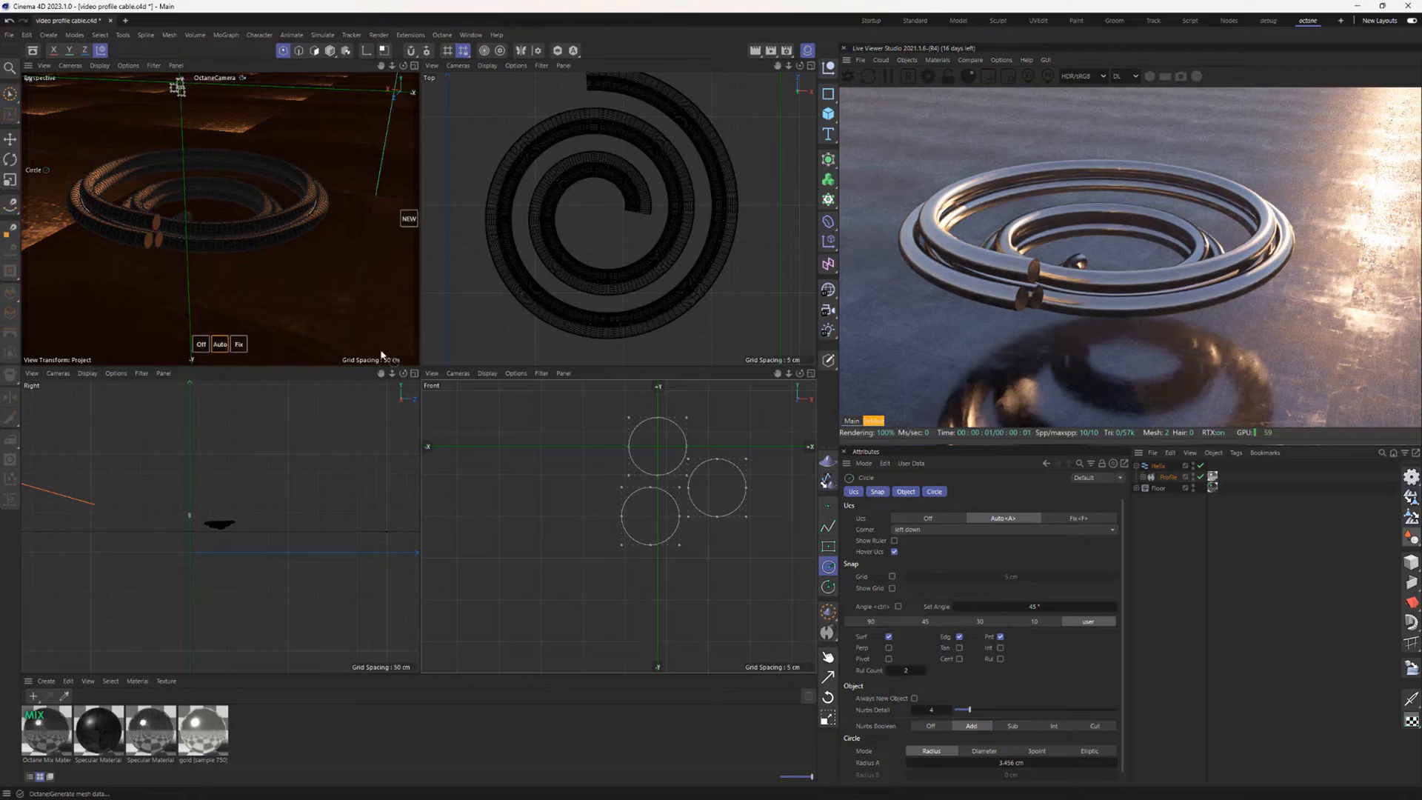
alt+drag(320, 275, 215, 216)
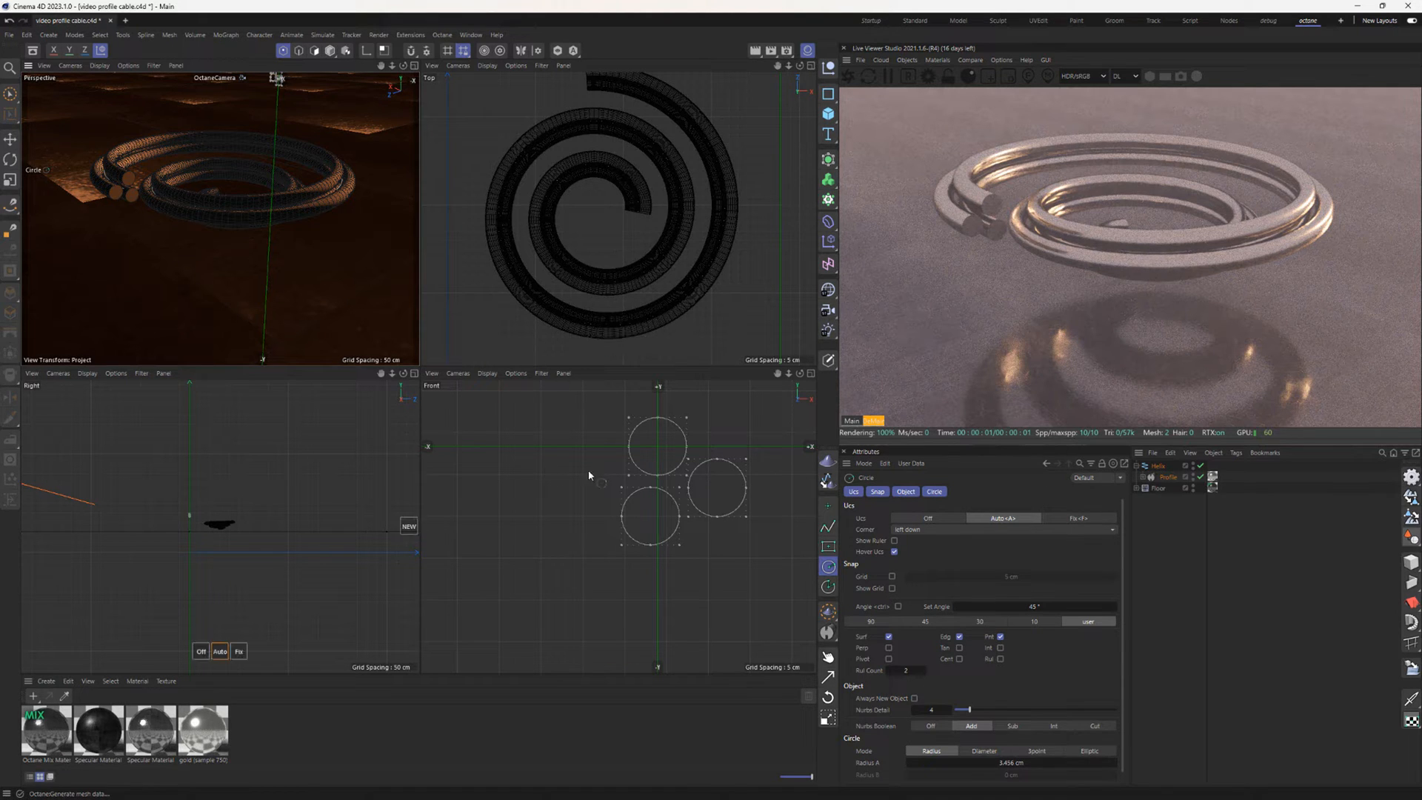
- Move the Helix straight down toward the floor in the right view
click(1149, 465)
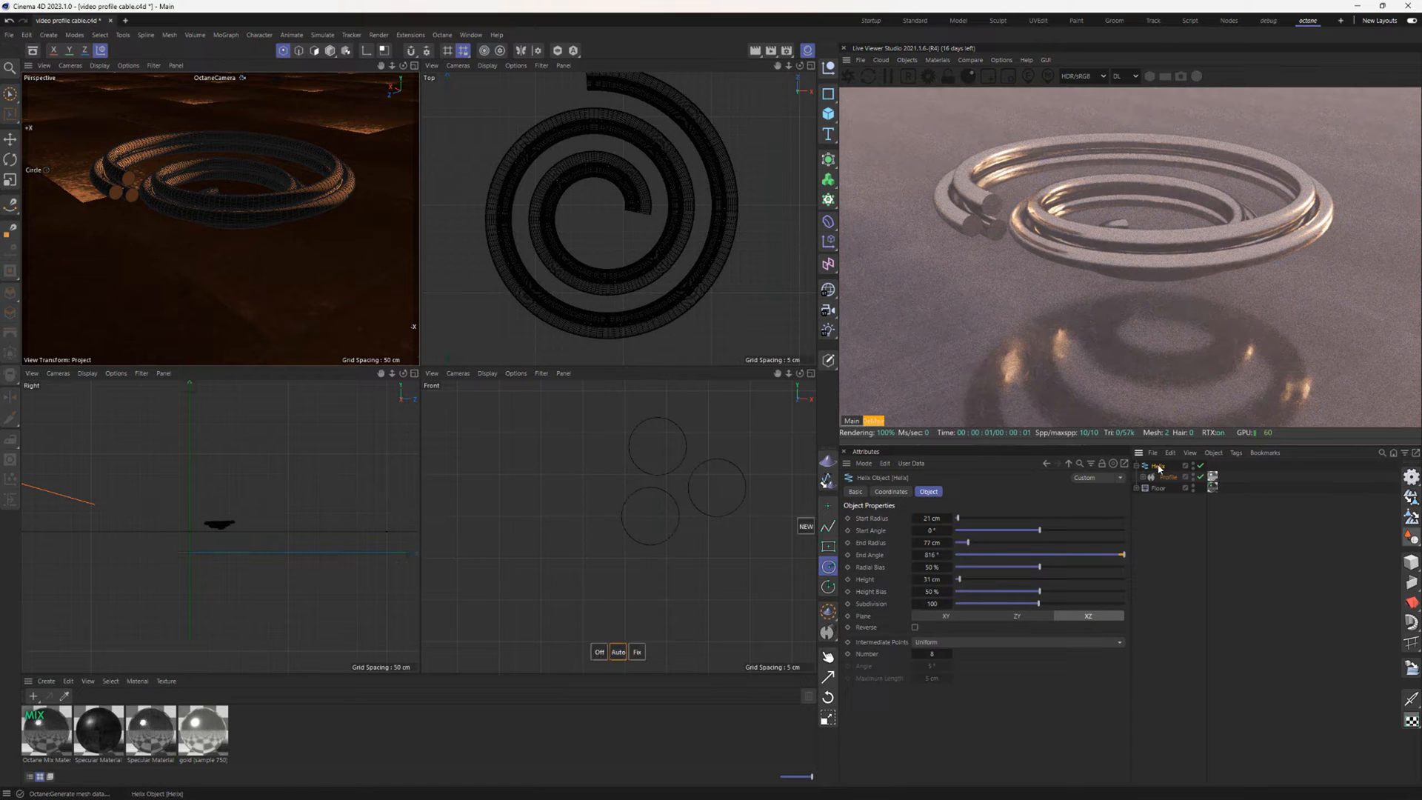
key(e)
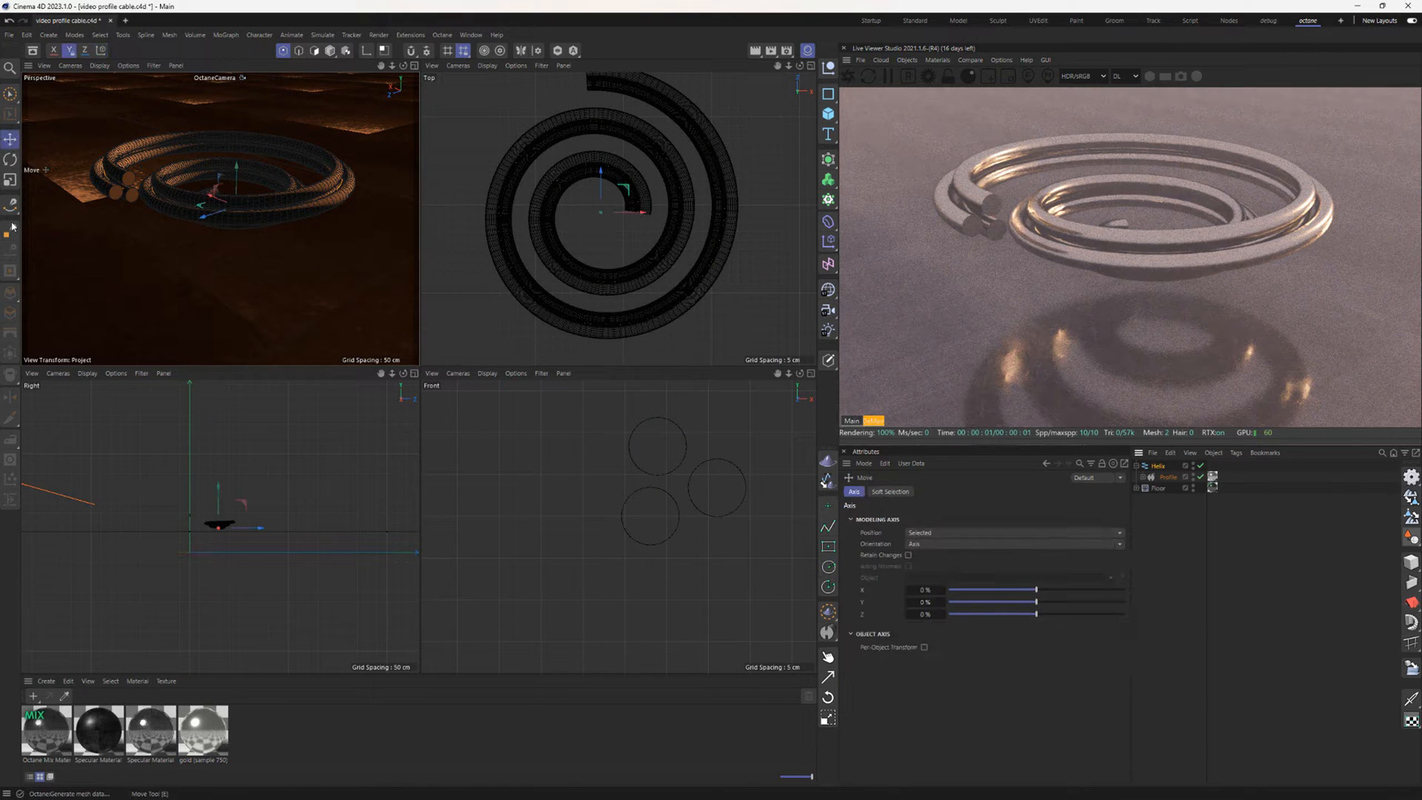
scroll(222, 511, up, 4)
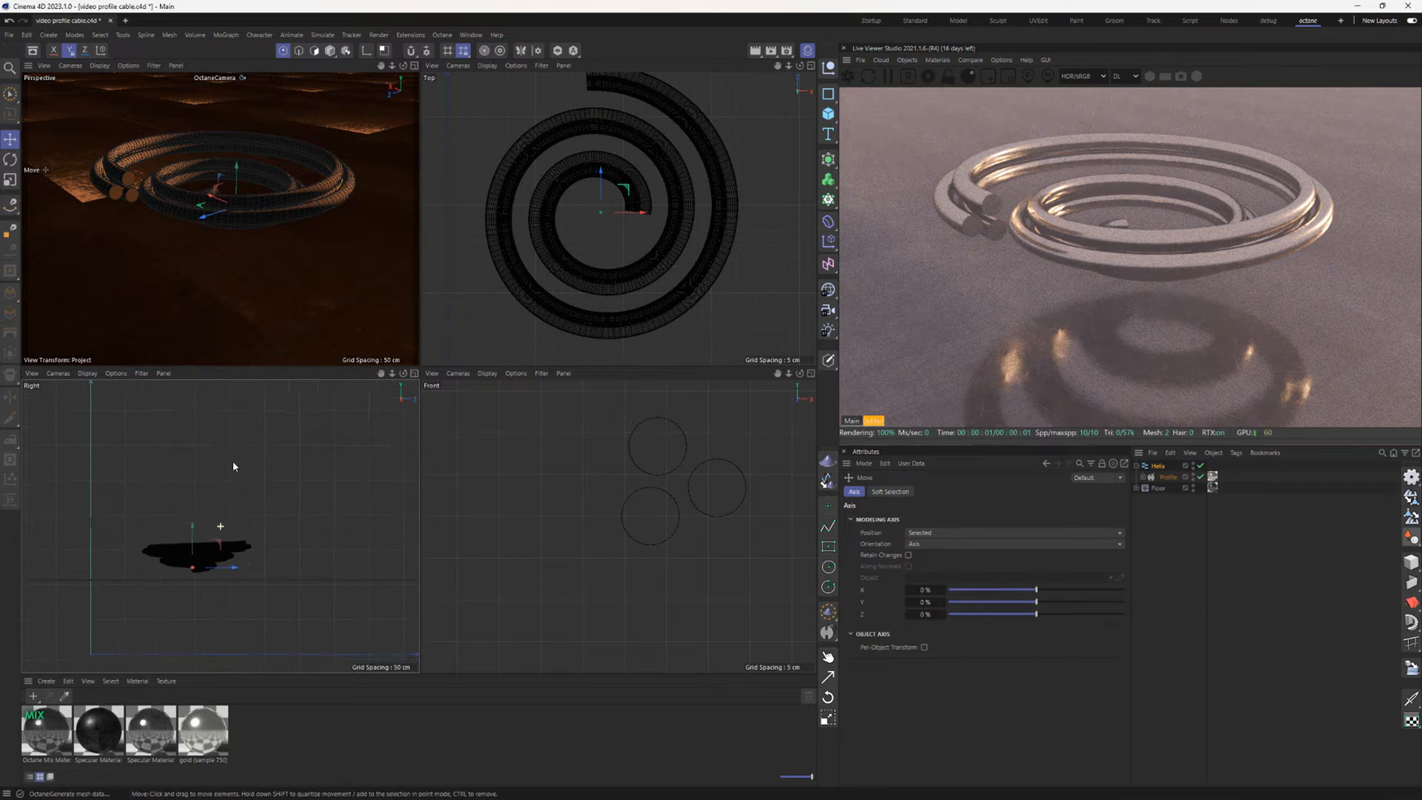
drag(195, 516, 195, 525)
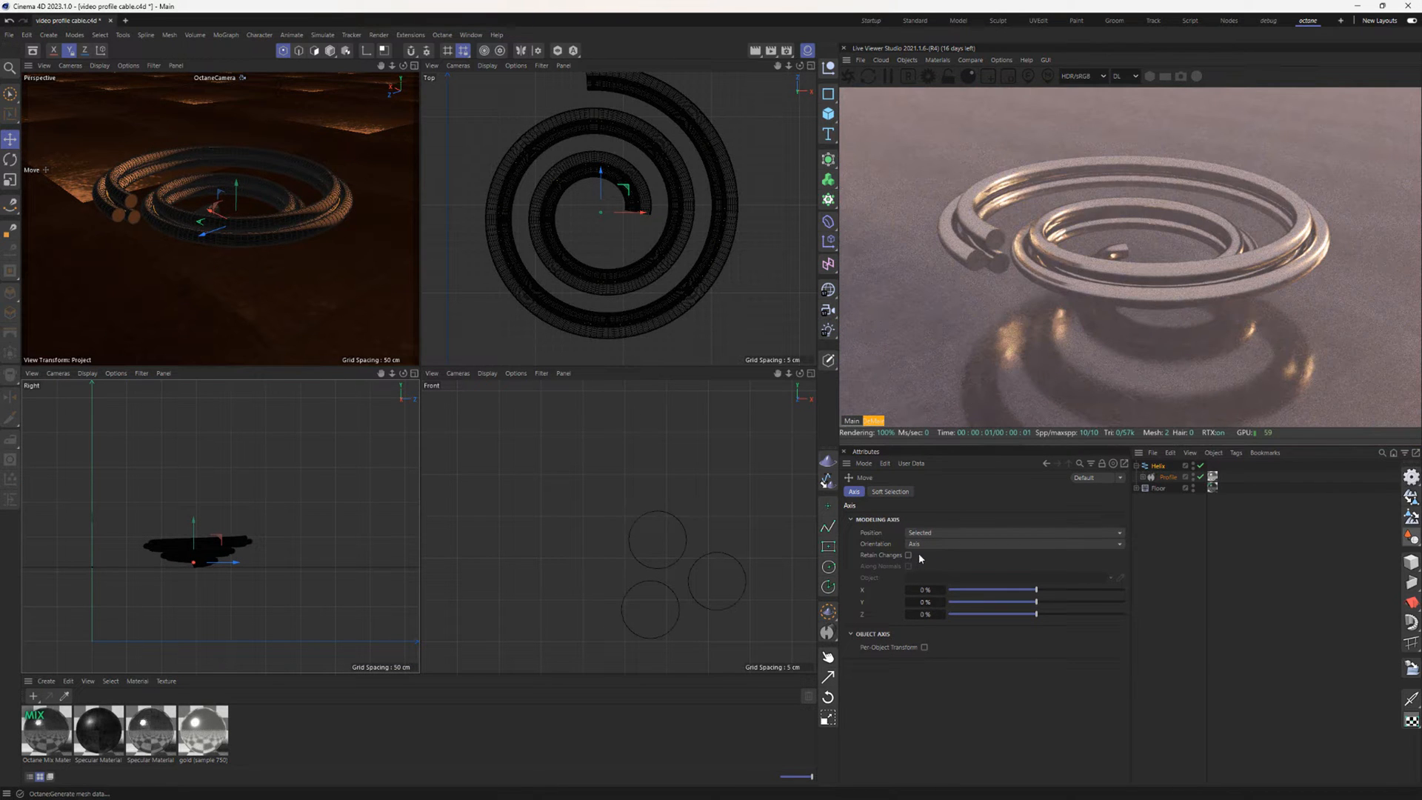
- Twist the three-circle sweep along the helix by setting the Profile's Angle End to about 1646°
click(1168, 477)
click(1145, 478)
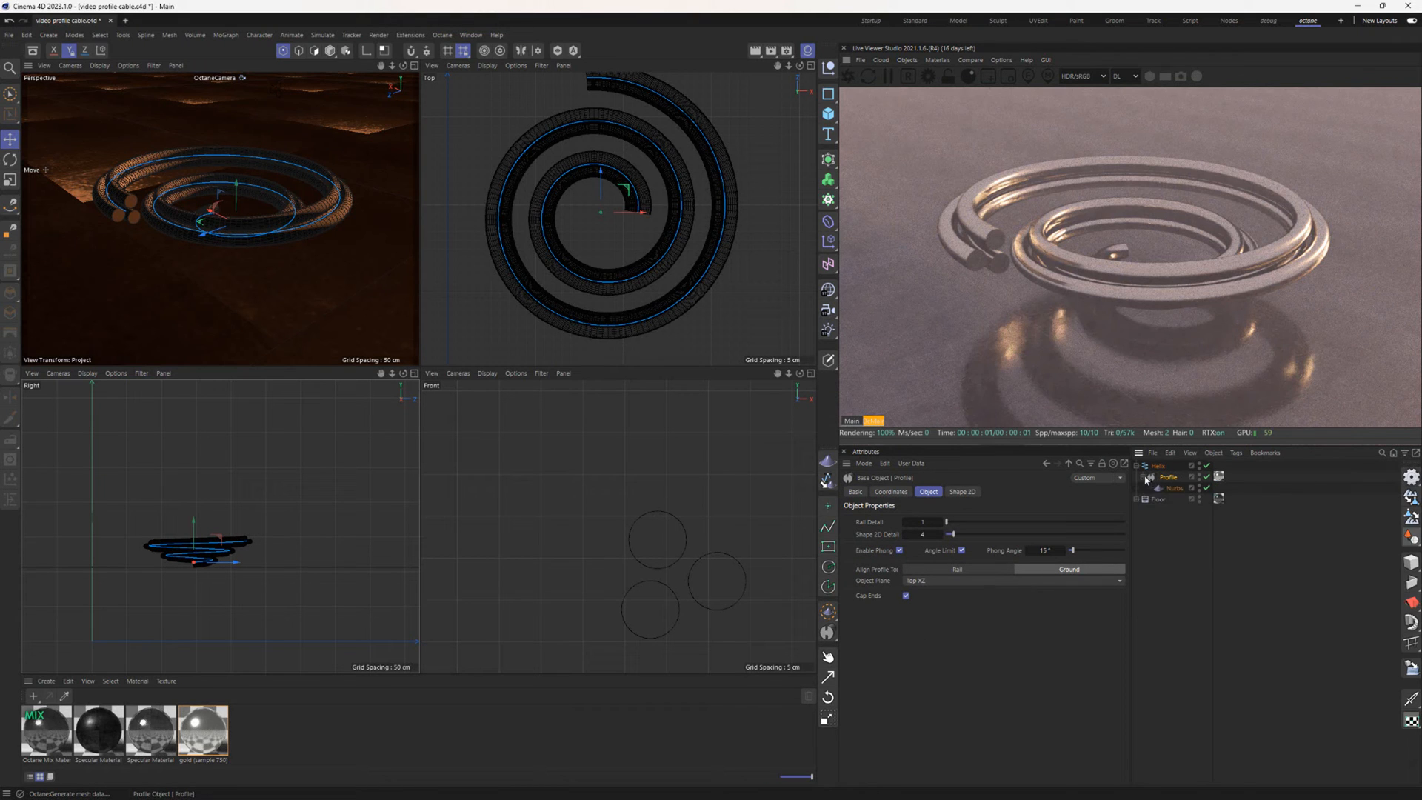
click(961, 492)
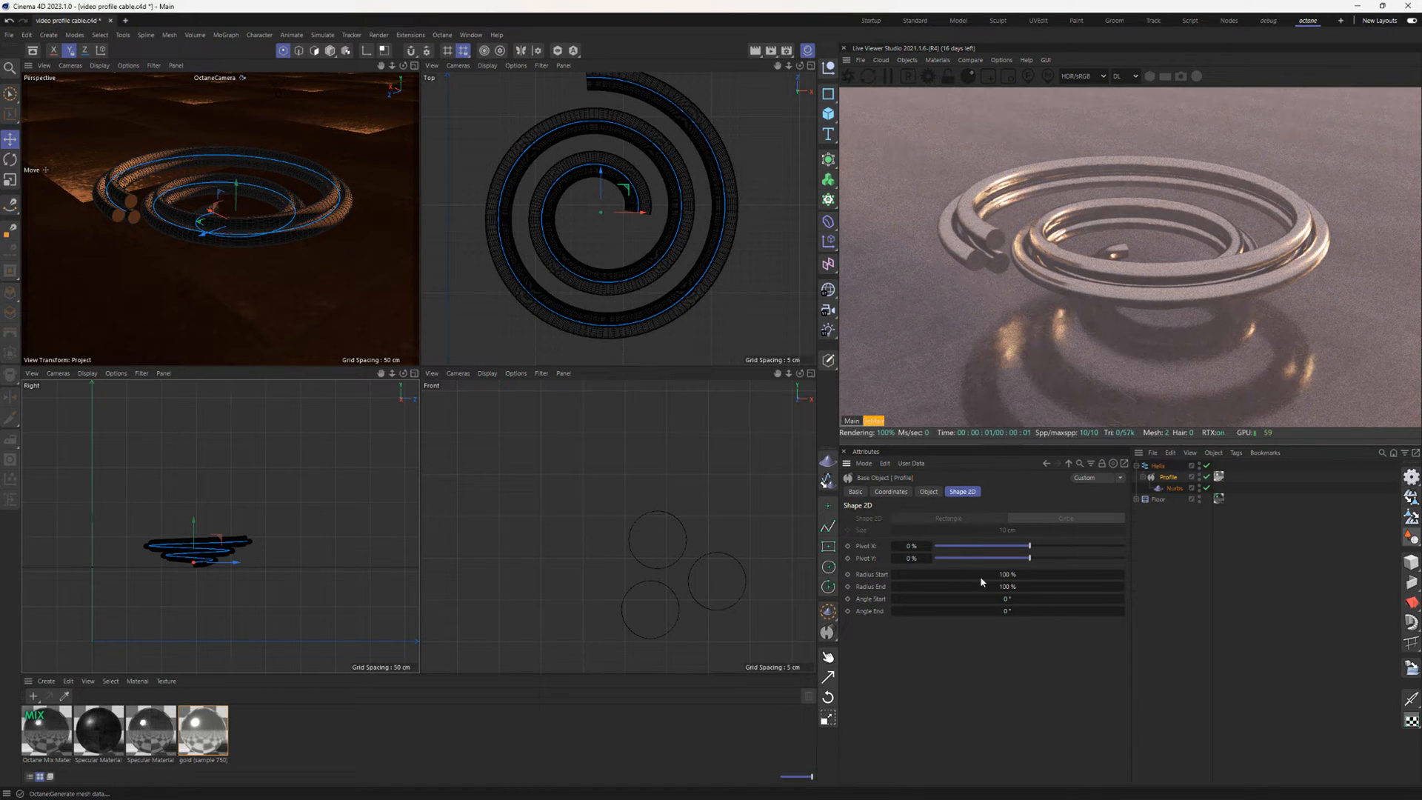
mouse_move(1001, 613)
mouse_down()
mouse_move(1108, 613)
mouse_move(987, 611)
mouse_up()
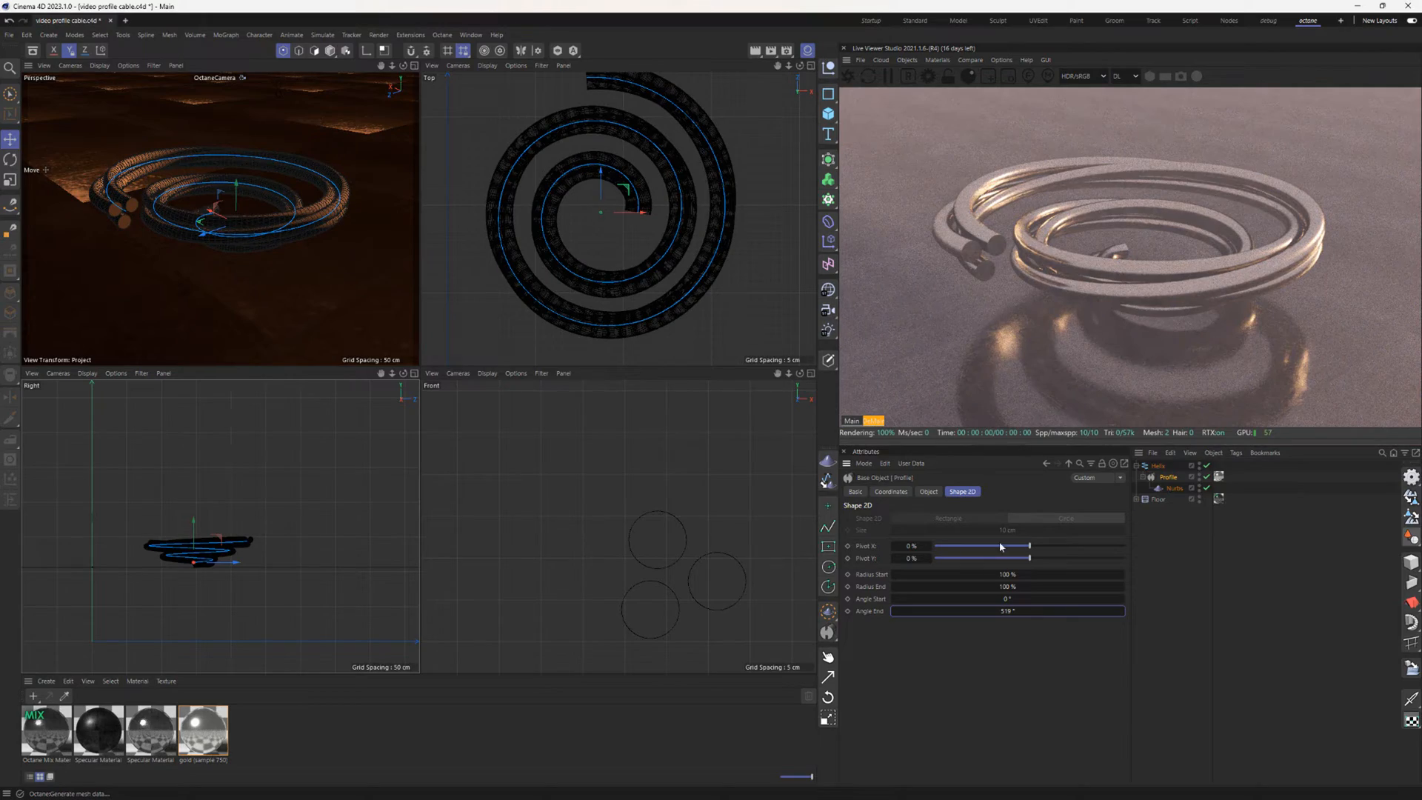
drag(1007, 612, 1145, 612)
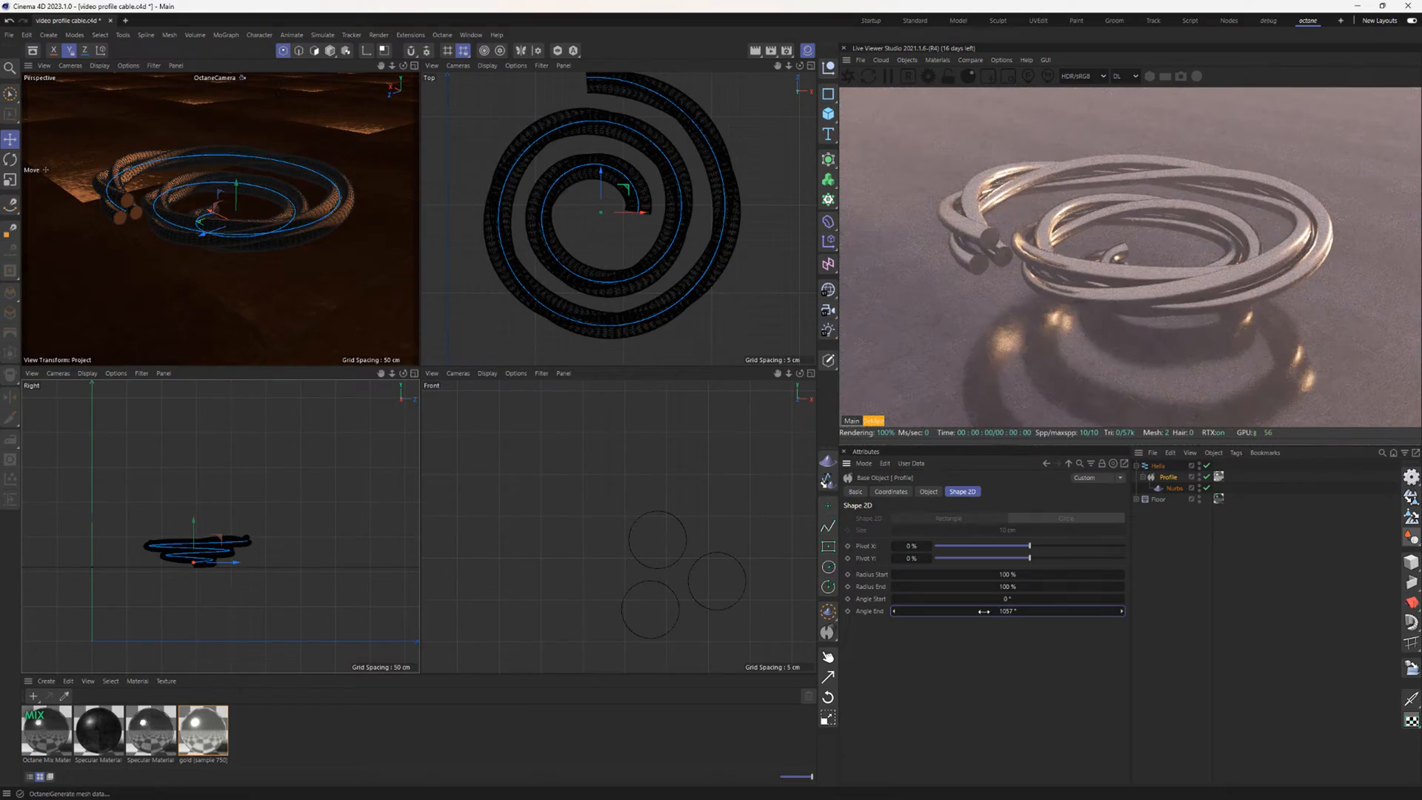
drag(983, 611, 1131, 611)
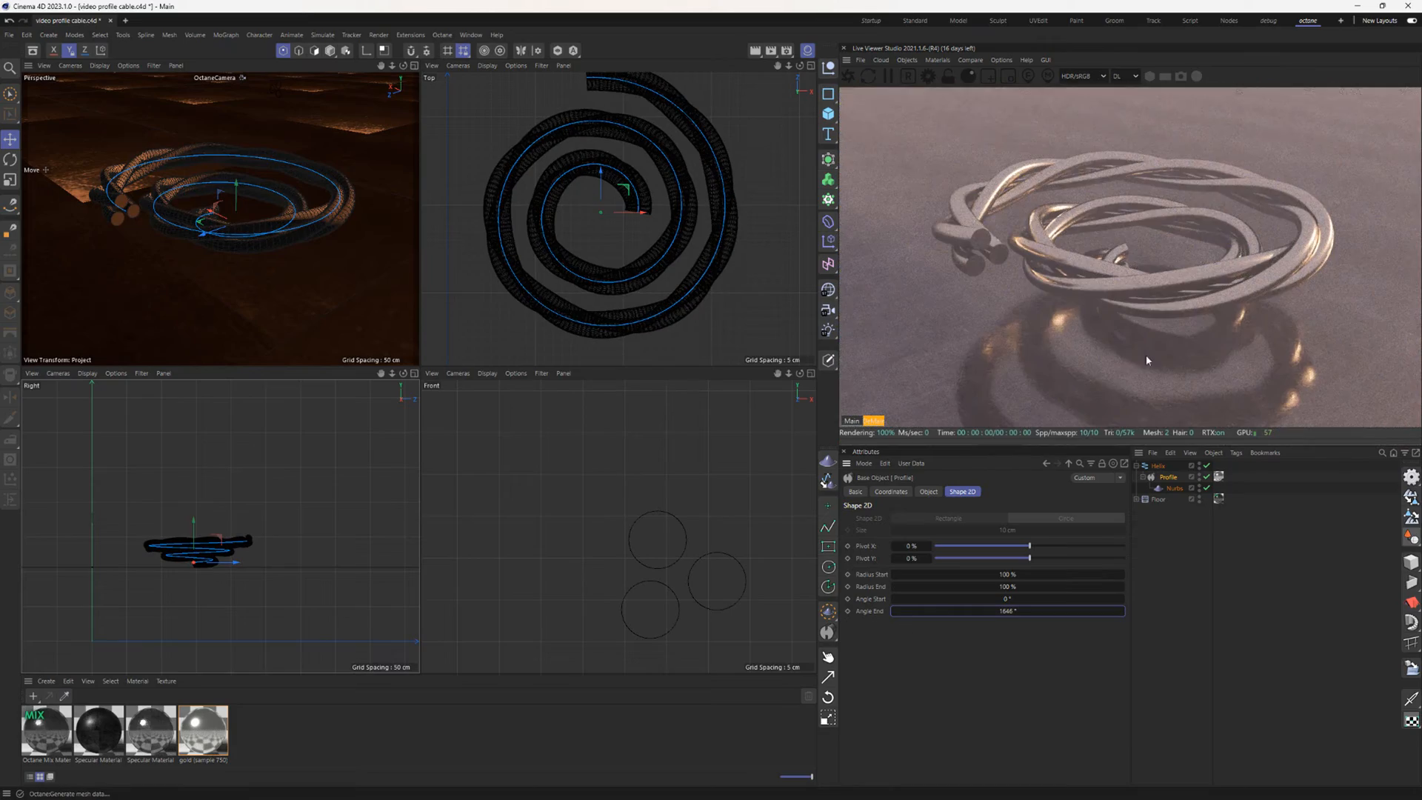
mouse_move(258, 244)
alt+mouse_down()
mouse_move(263, 210)
mouse_move(228, 237)
mouse_move(237, 225)
alt+mouse_up()
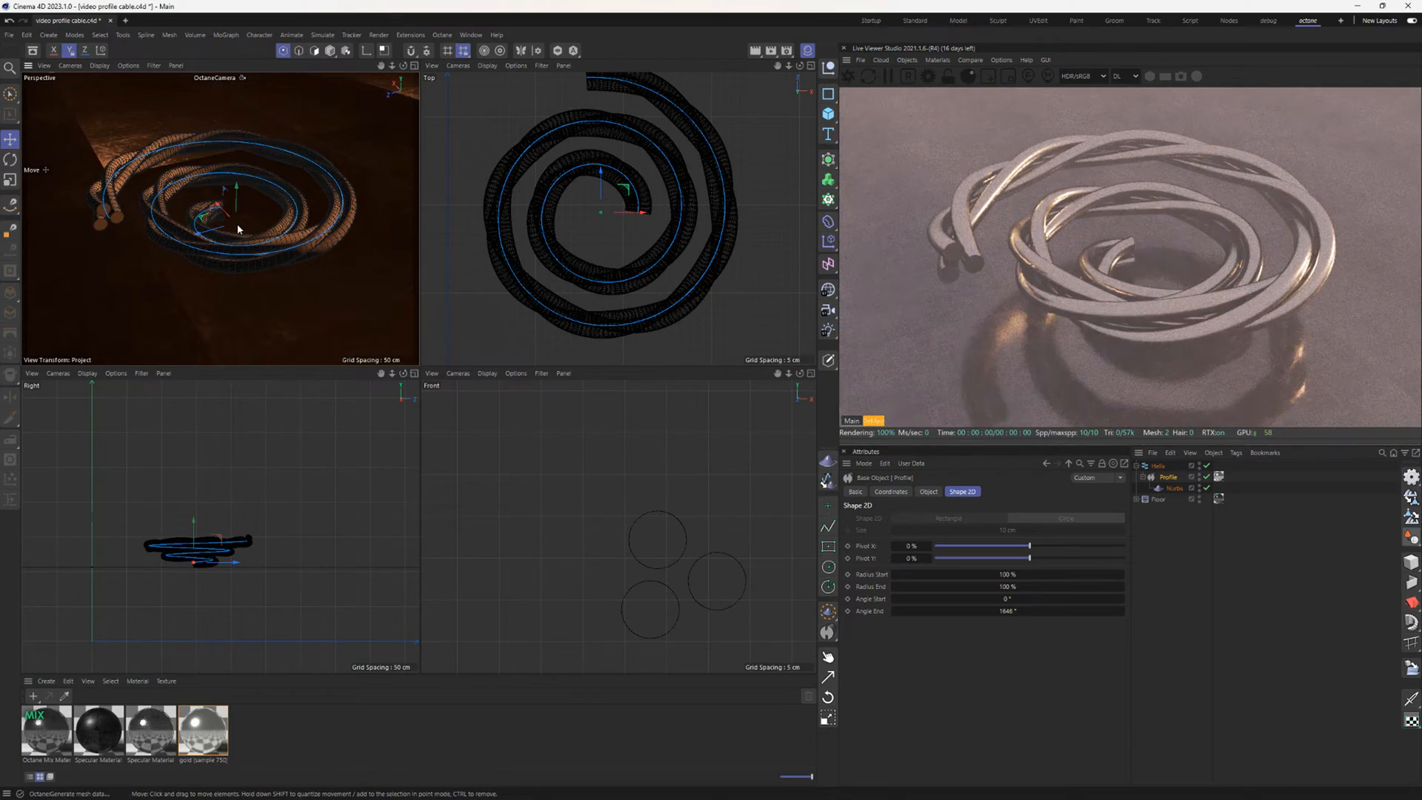
mouse_move(161, 253)
alt+mouse_down()
mouse_move(296, 224)
mouse_move(229, 216)
mouse_move(173, 230)
alt+mouse_up()
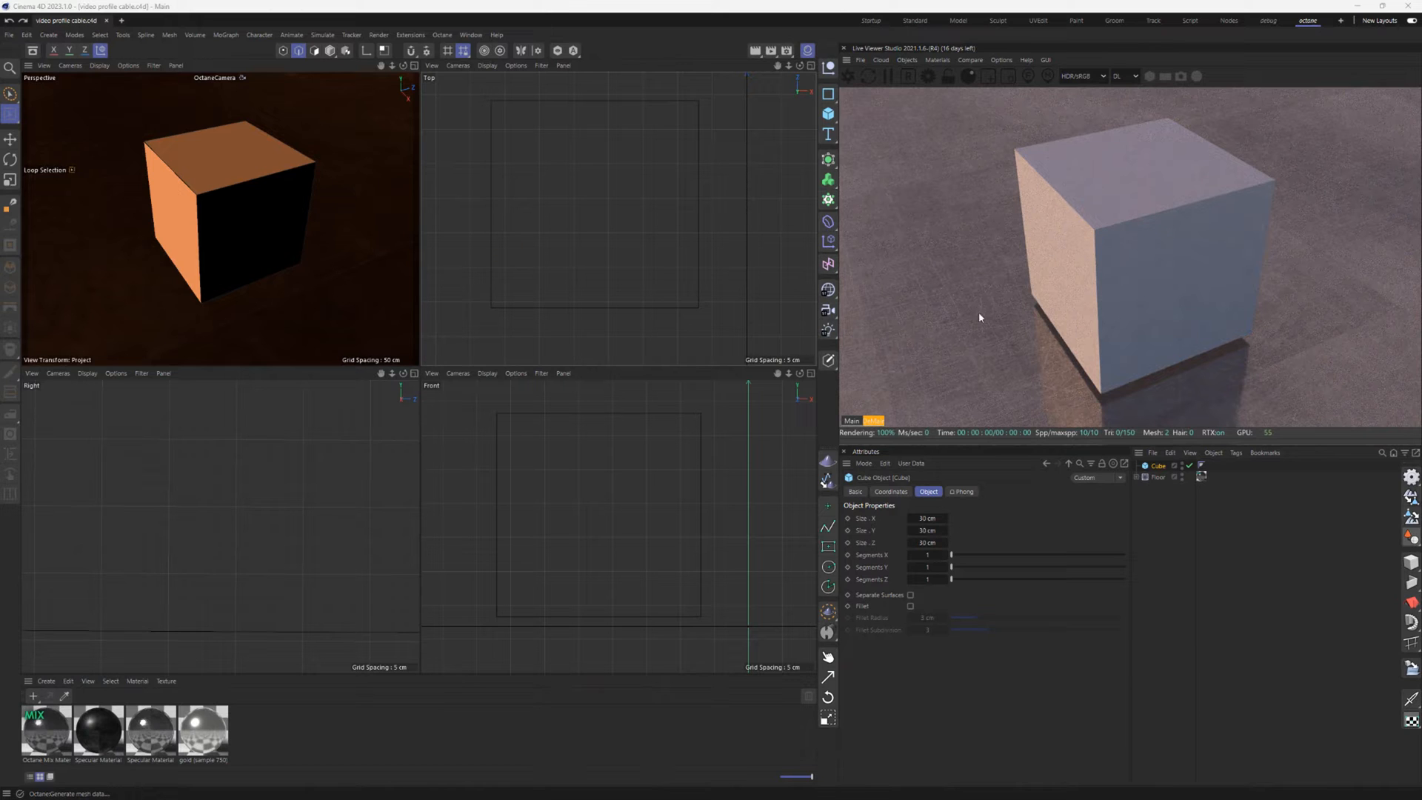
- Divide the cube into 10 segments along X, Y and Z and make it editable
drag(953, 555, 968, 555)
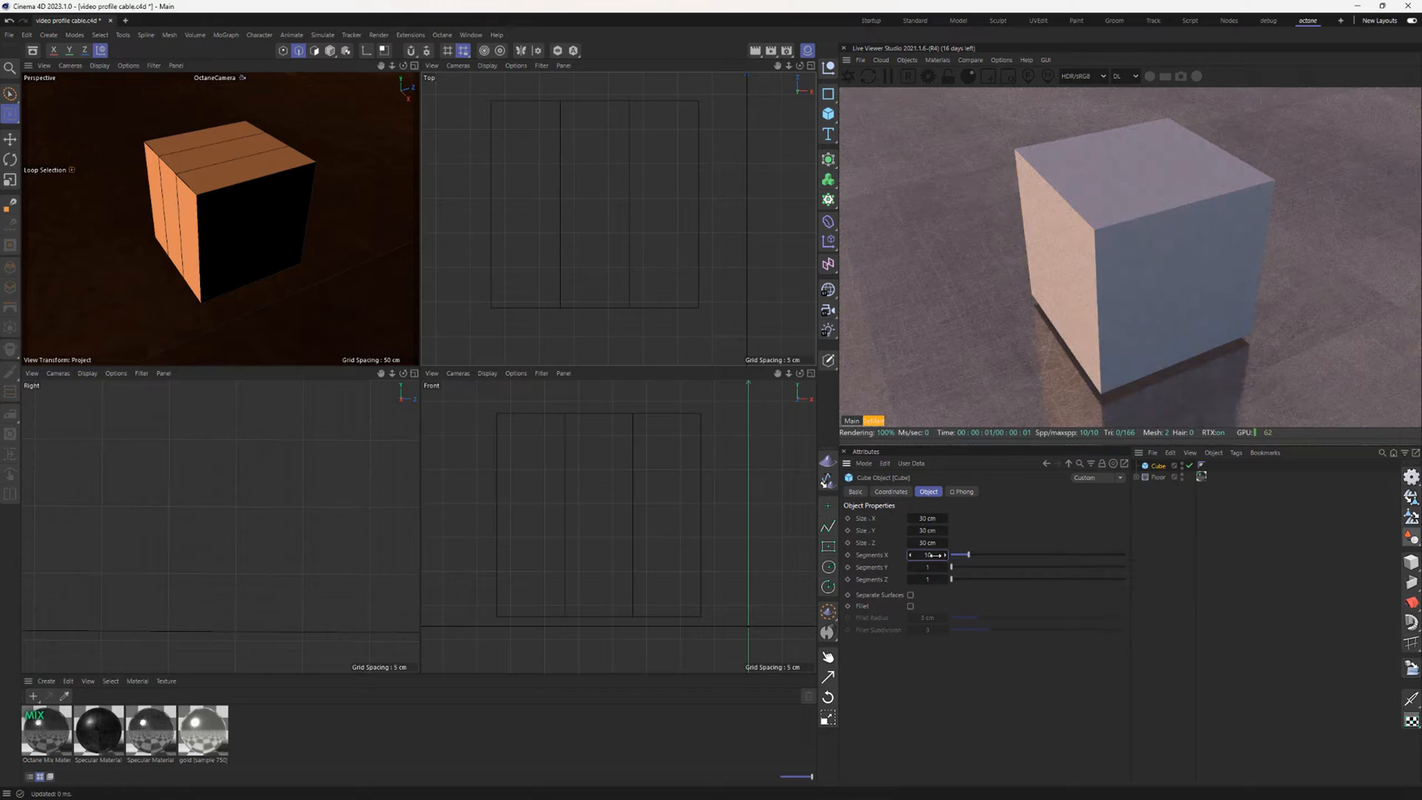
key(Tab)
text(10)
key(Tab)
text(10)
key(Return)
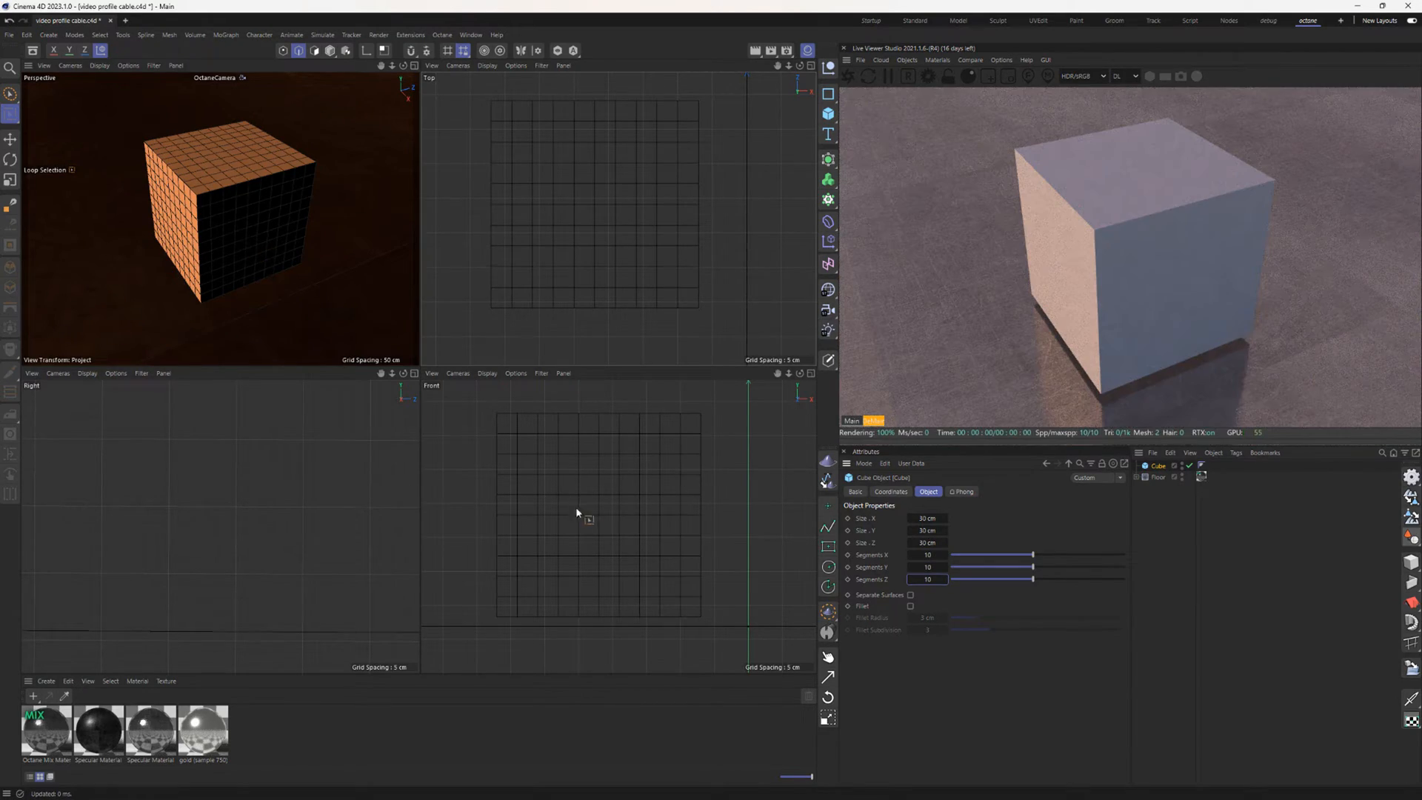
key(c)
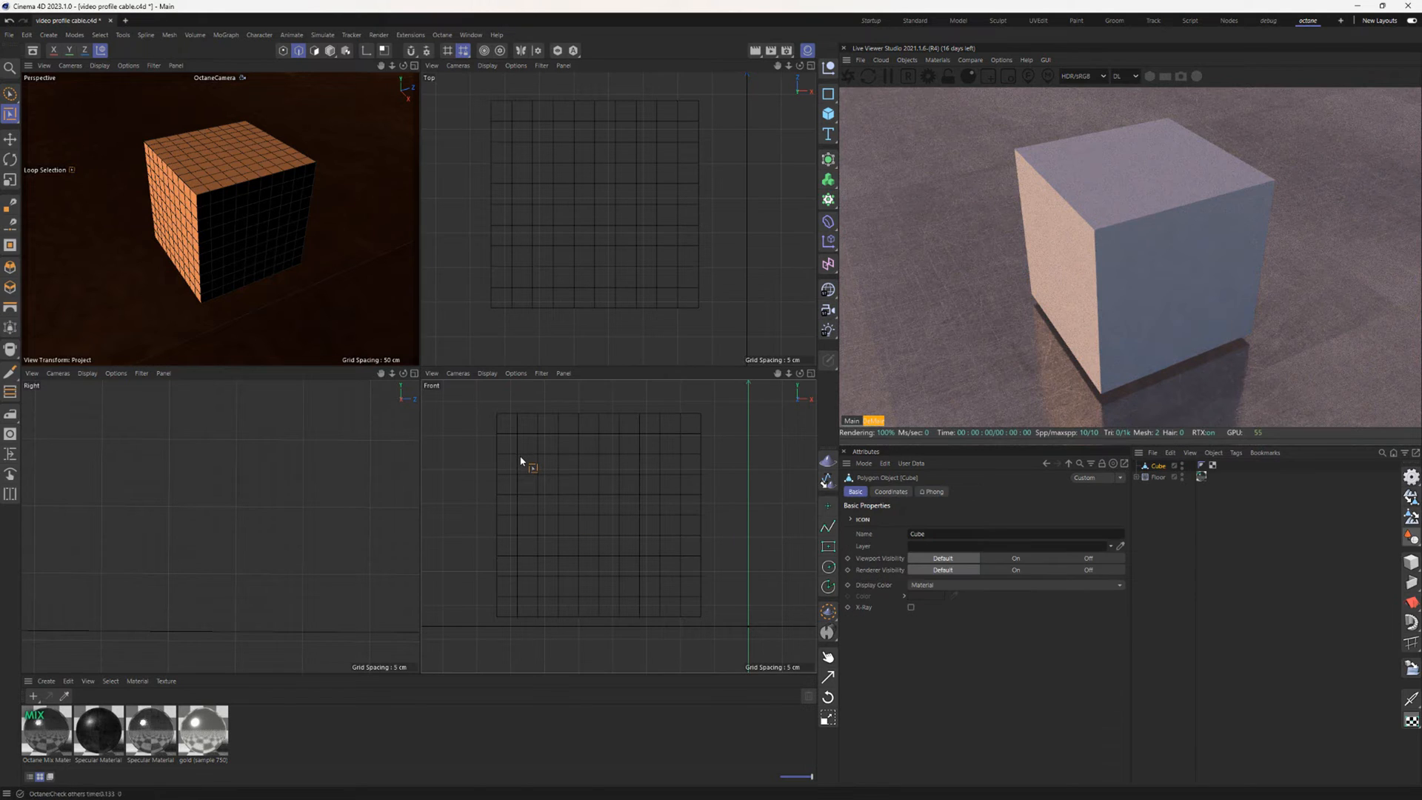
- Select one horizontal and two vertical edge loops on the cube and add a rectangular Profile with a size of 0.5 cm to them
click(520, 458)
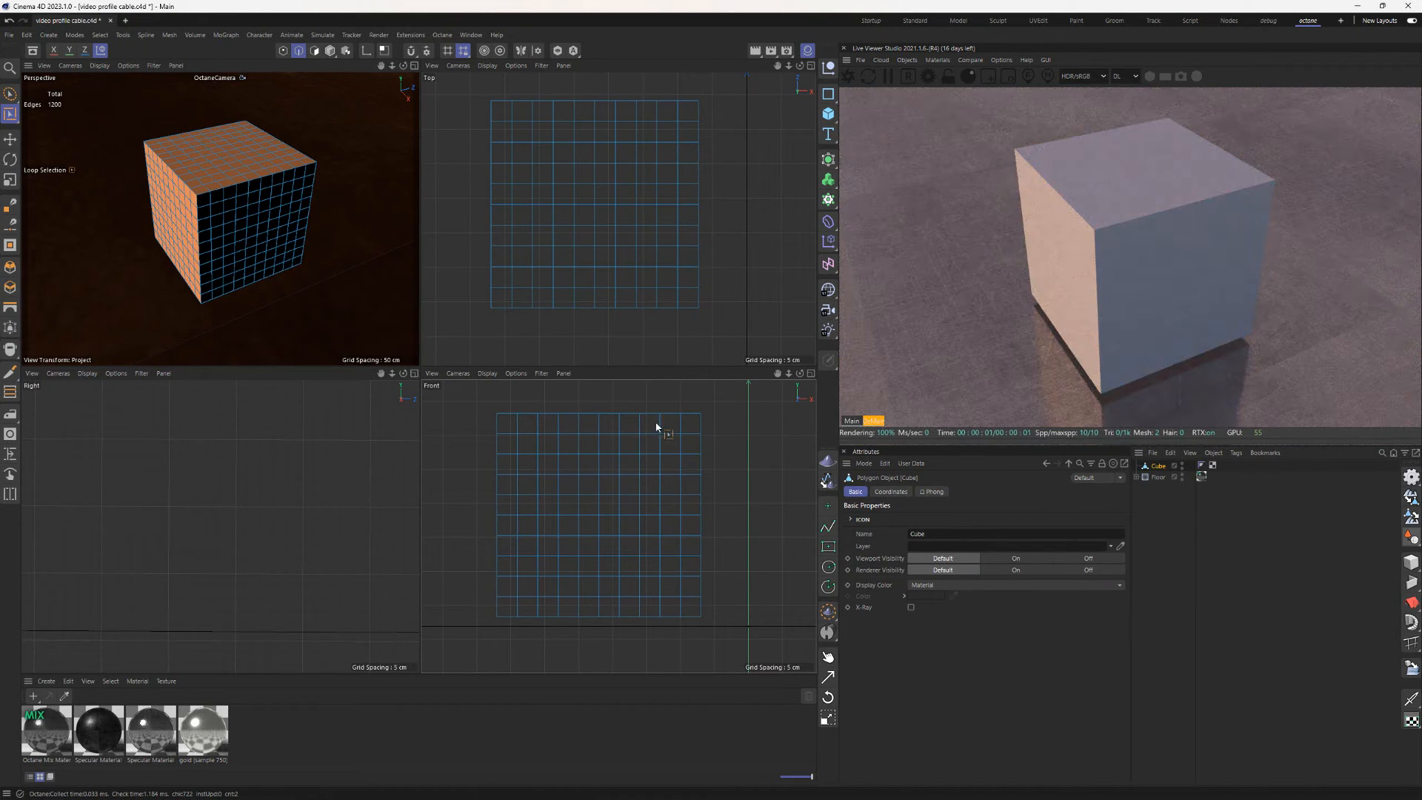
click(540, 434)
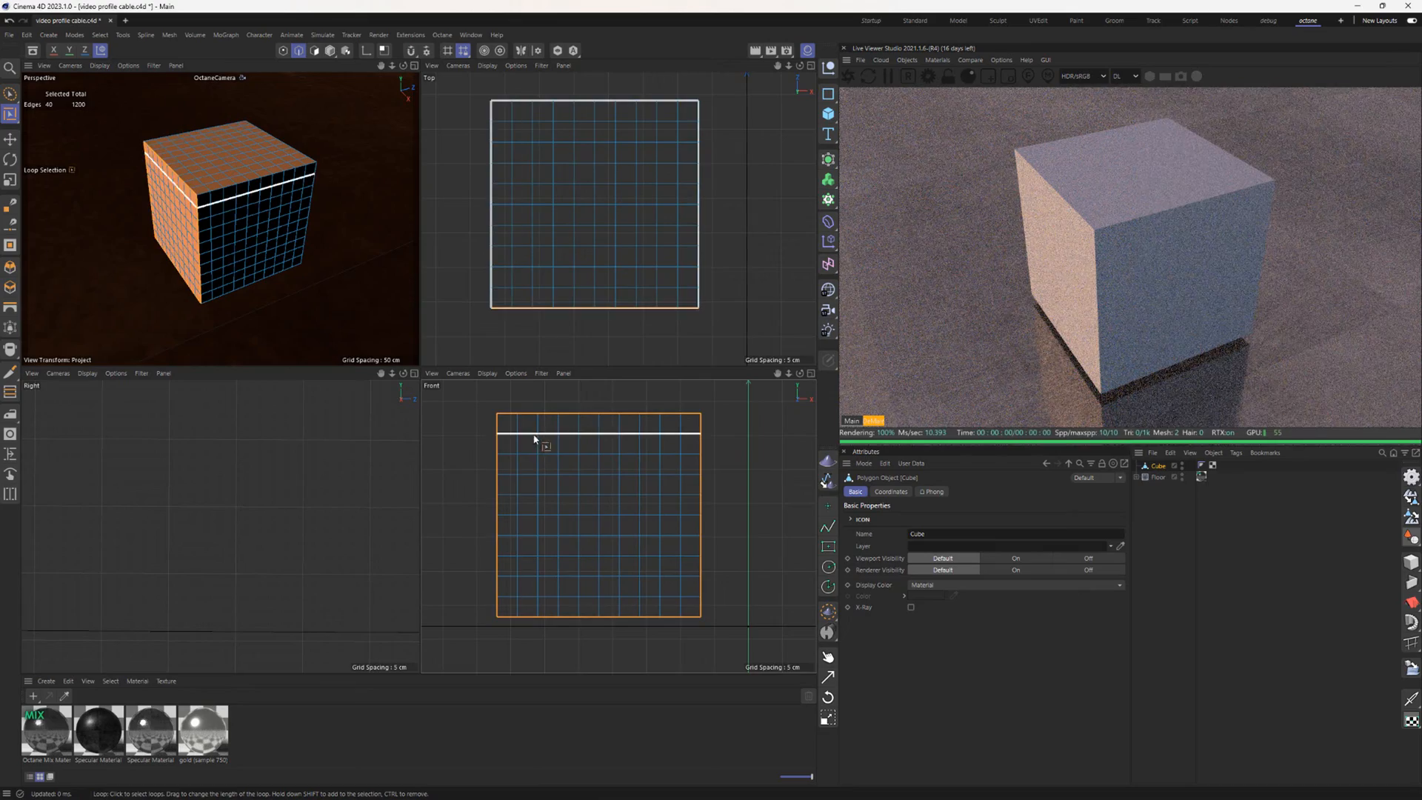
shift+click(577, 503)
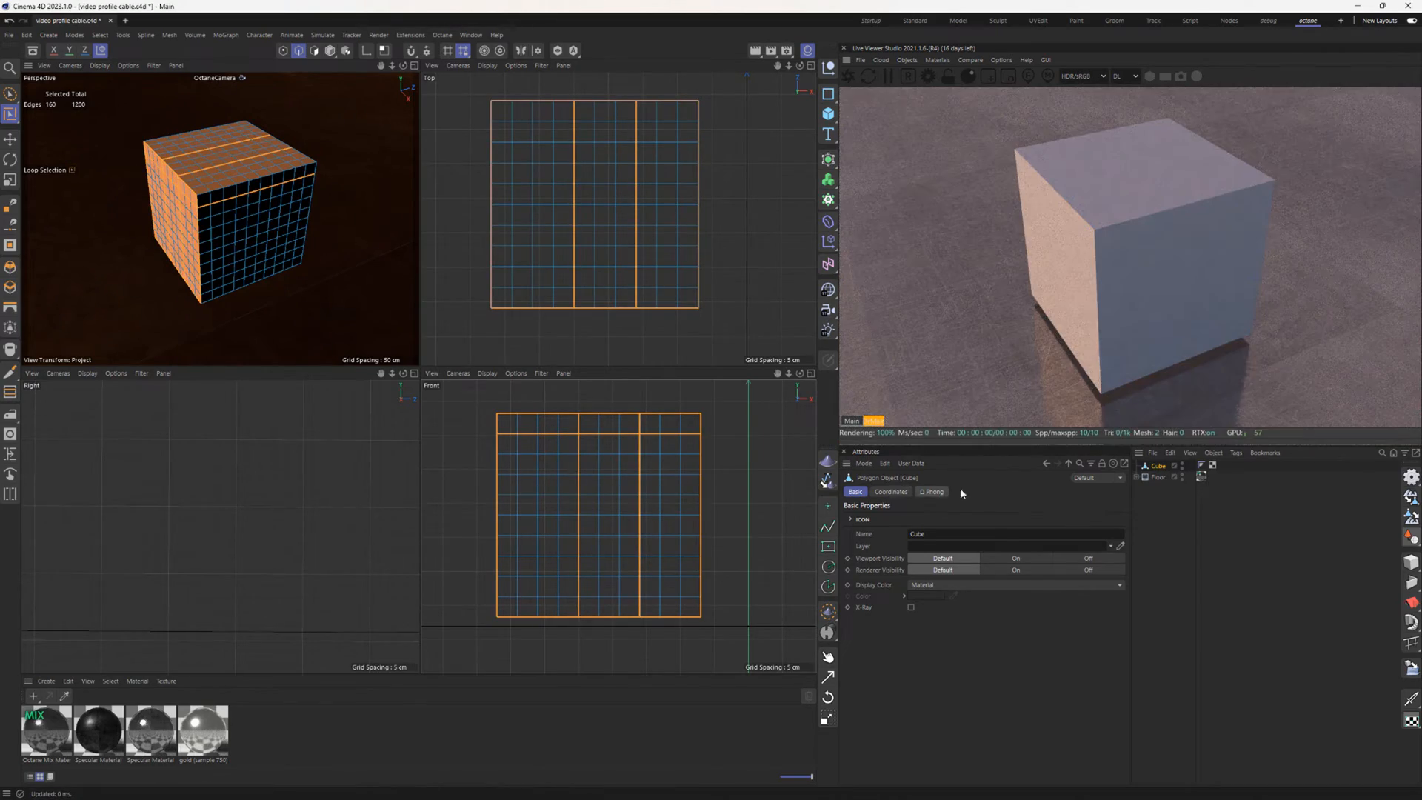
click(828, 633)
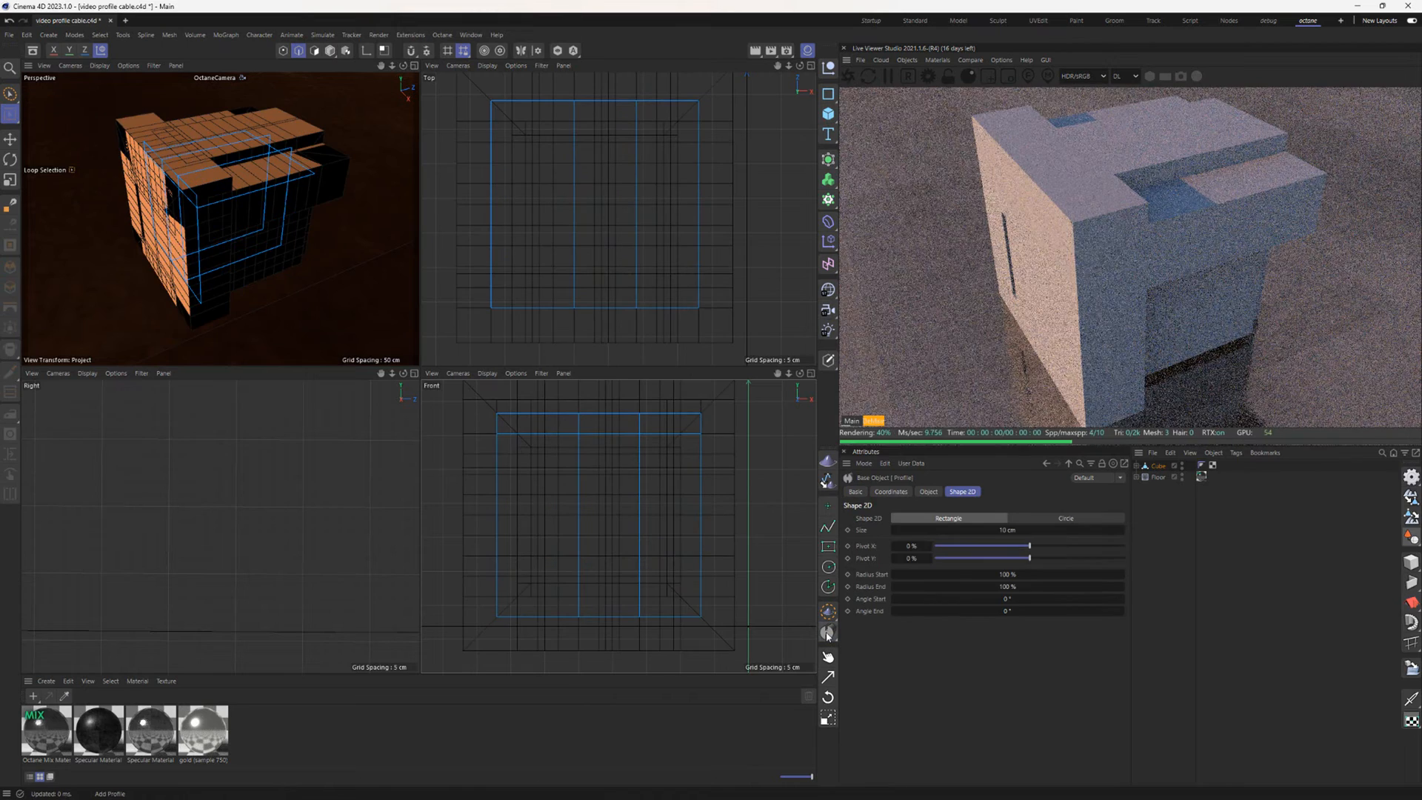
click(1138, 466)
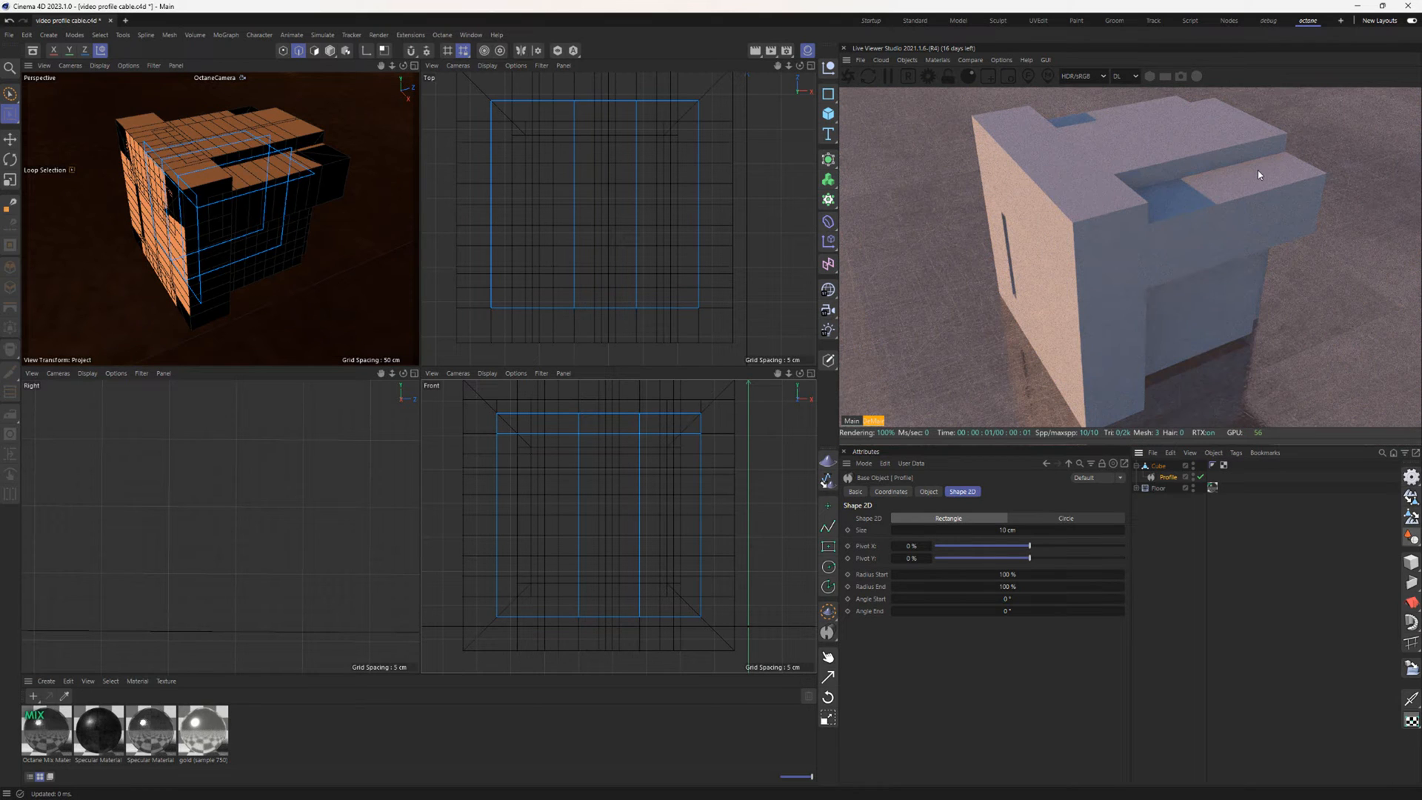
click(1007, 530)
text(0.5)
key(Return)
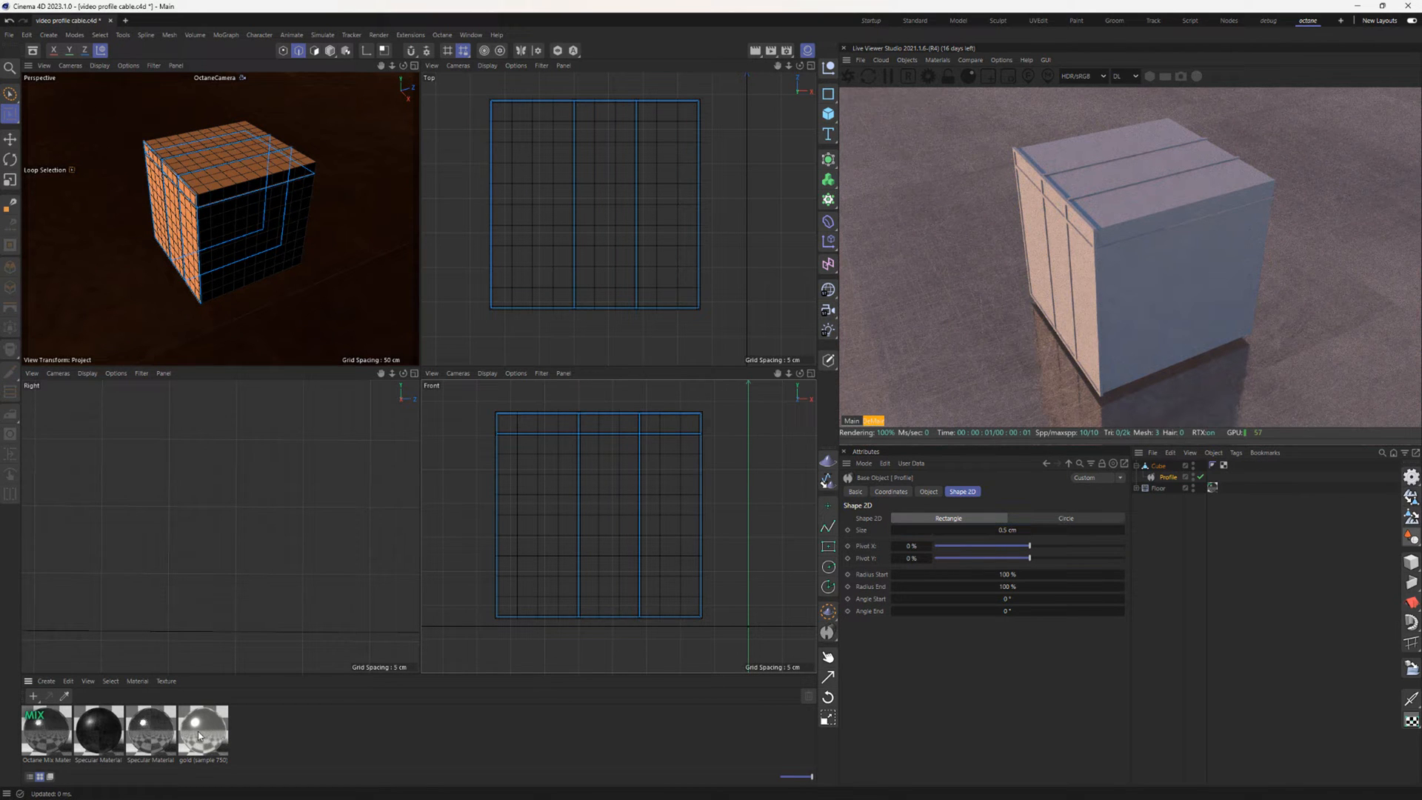
- Apply the gold (sample 750) material to the cube's Profile, and hide the Cube from rendering while forcing its Profile on
drag(1145, 544, 1171, 480)
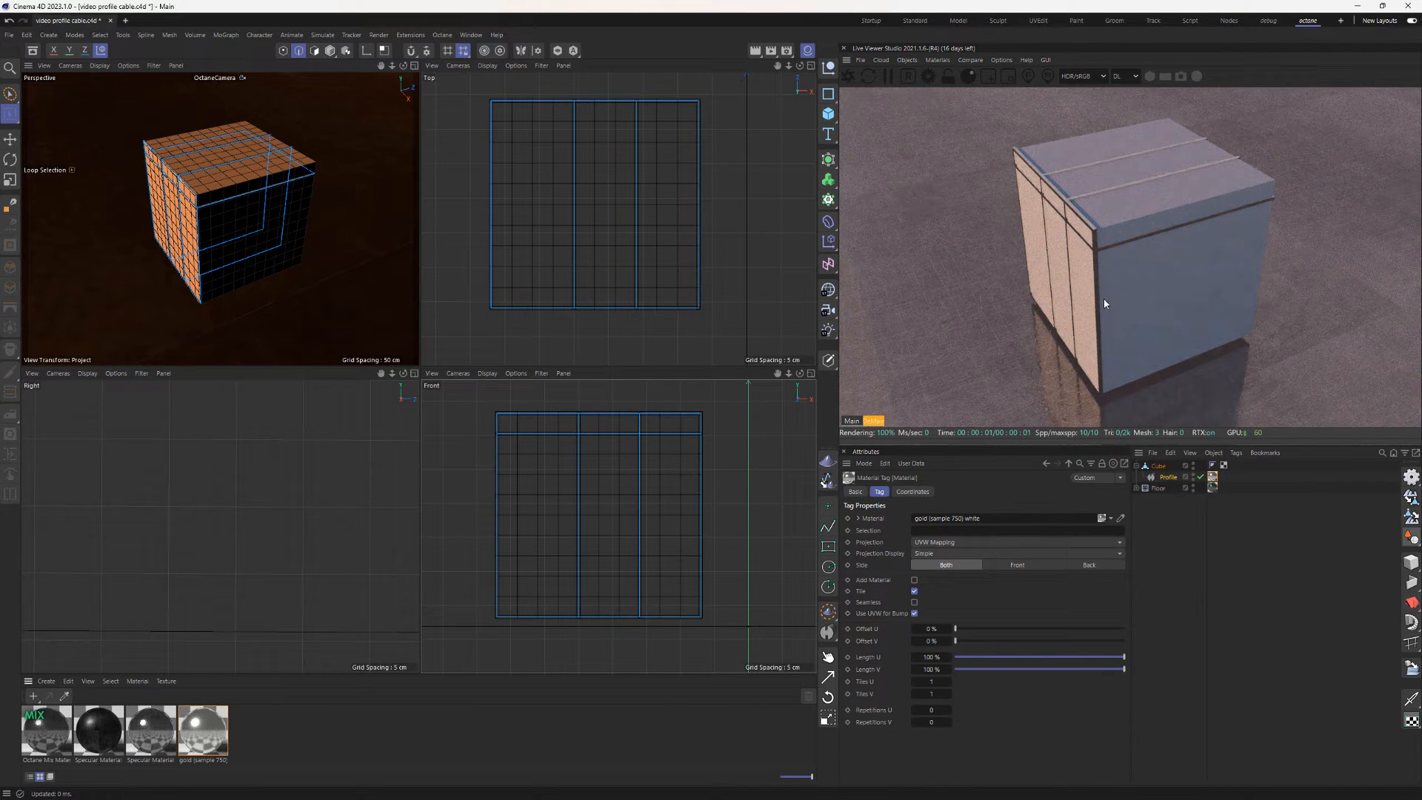
click(1193, 466)
click(1194, 480)
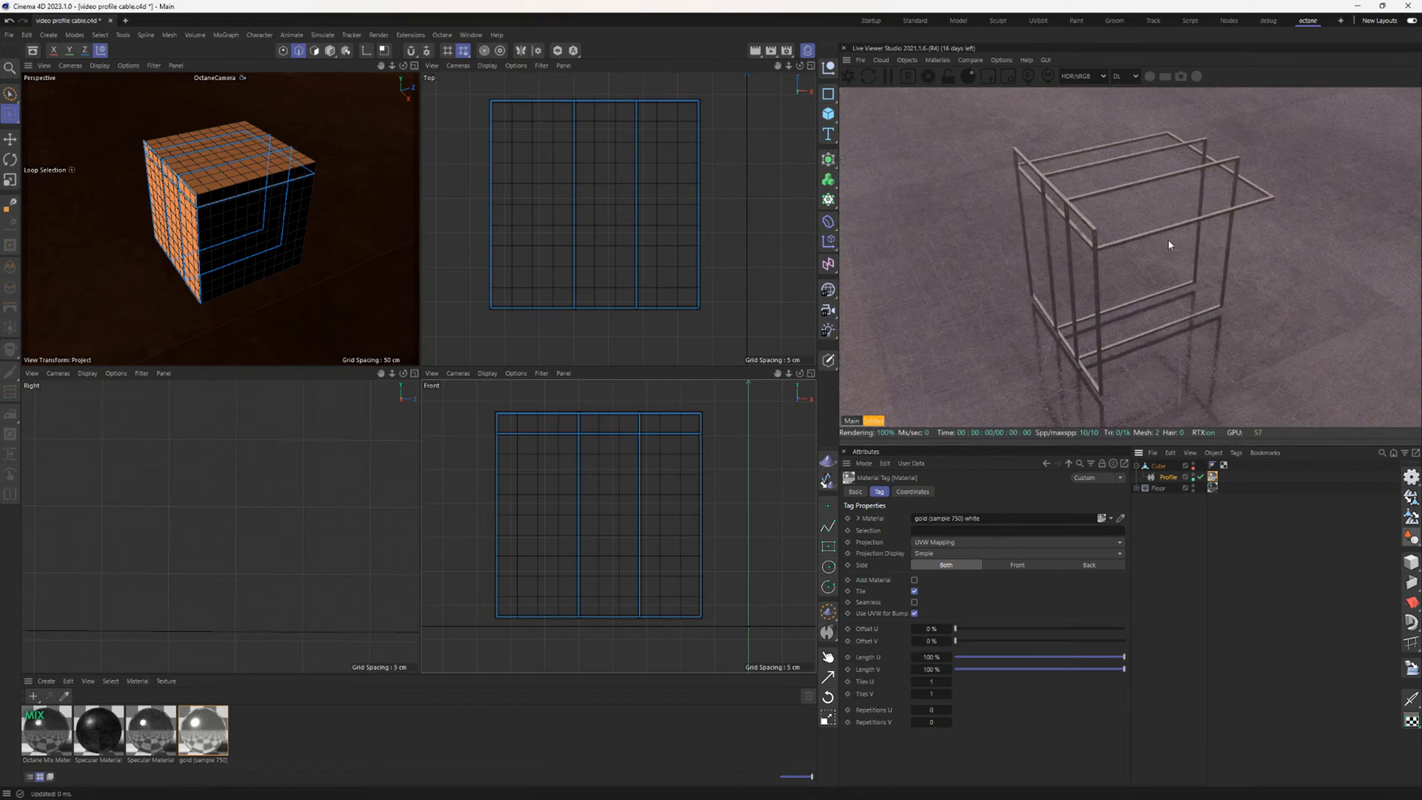
- Add two more vertical edge loops in the front view and two crosswise loops in the top view to the cube's edge selection
click(1158, 466)
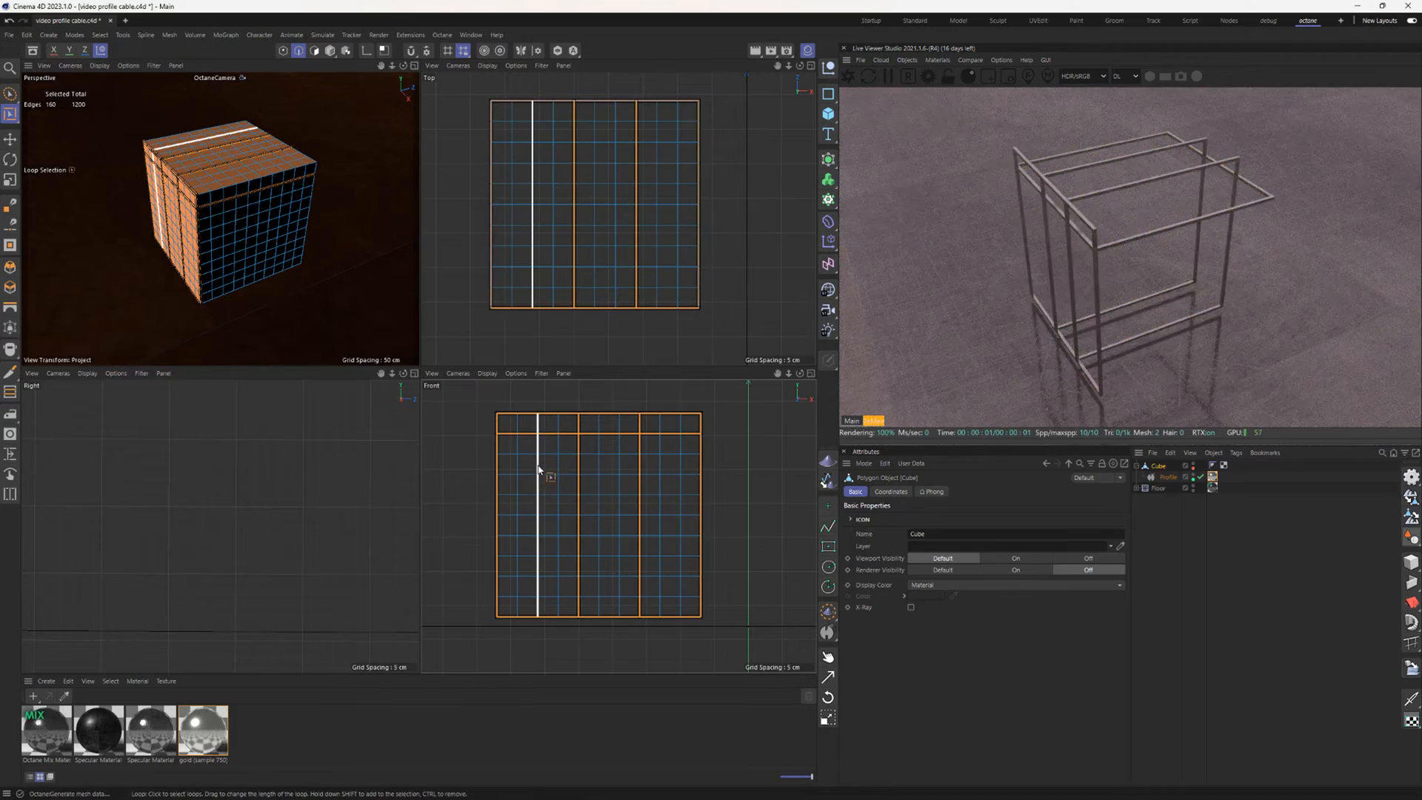
shift+click(540, 482)
shift+click(682, 468)
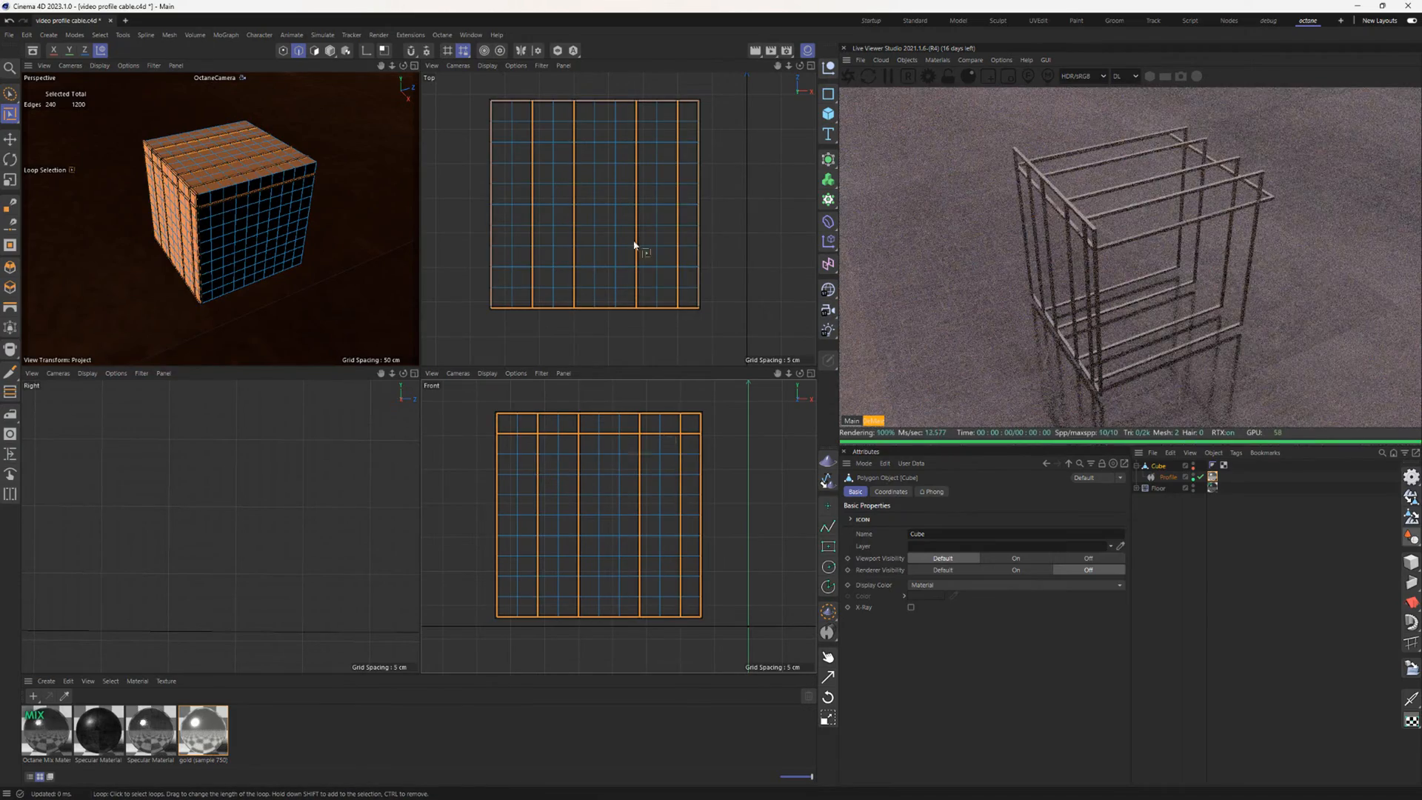
shift+click(602, 205)
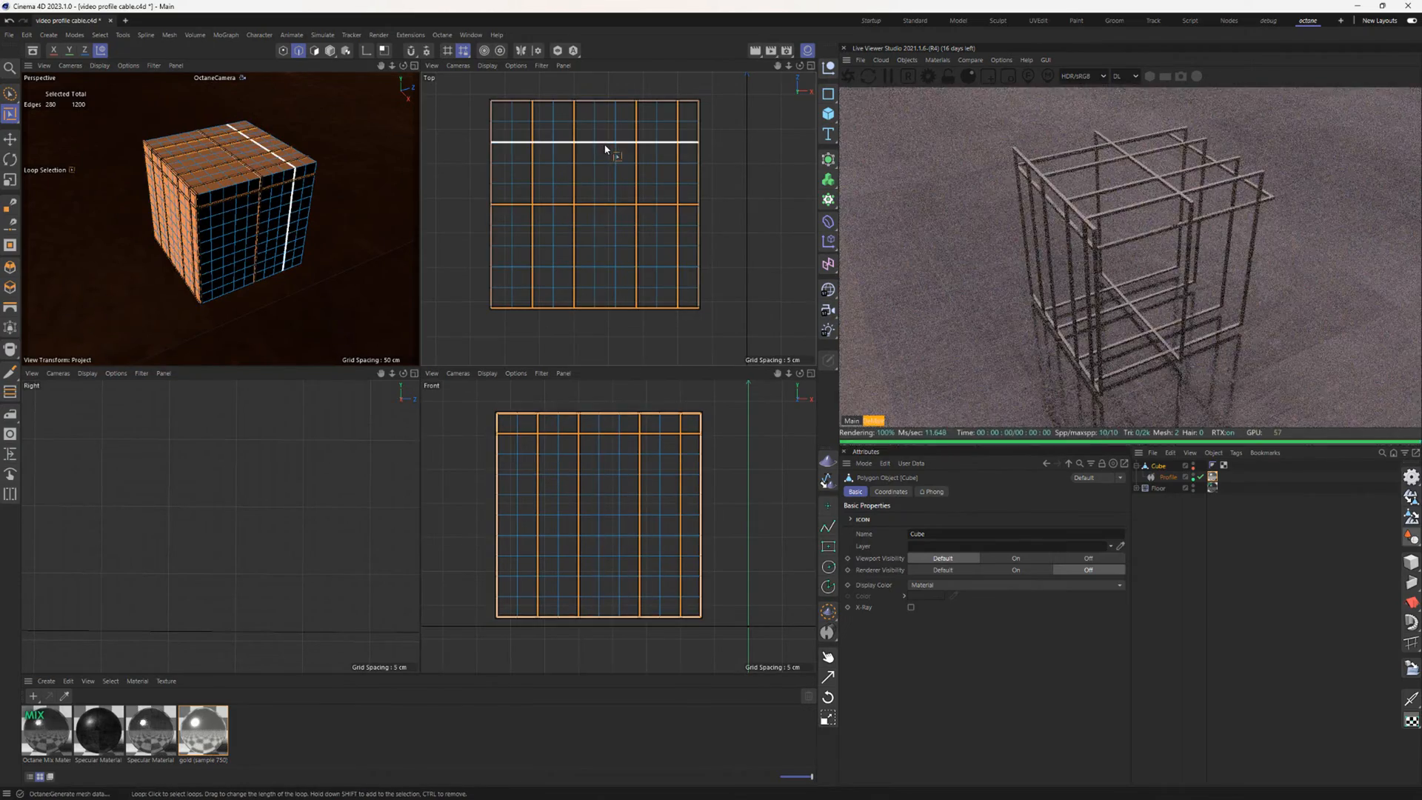
shift+click(603, 144)
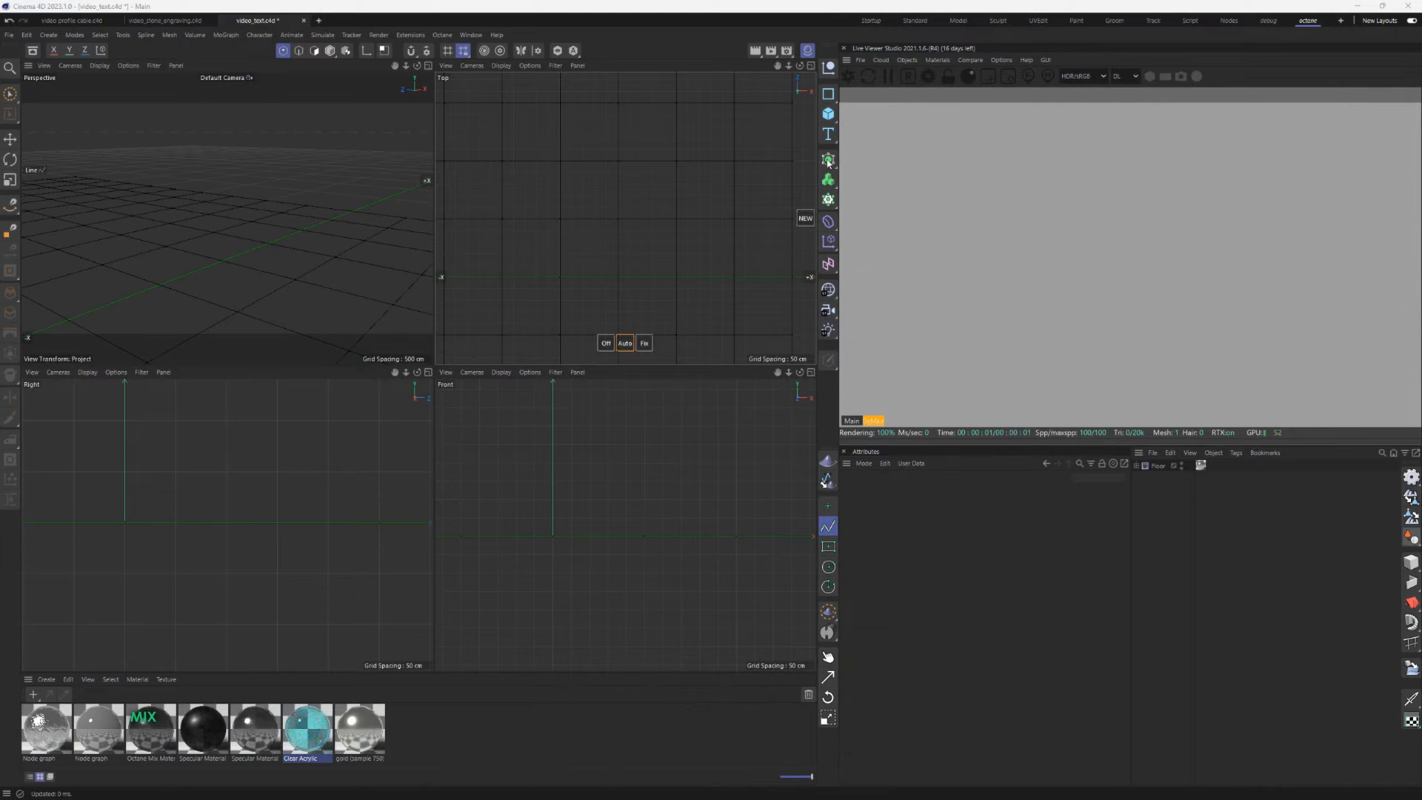
- Draw a gently bent three-point curve in the top view and add a Profile to it
click(830, 525)
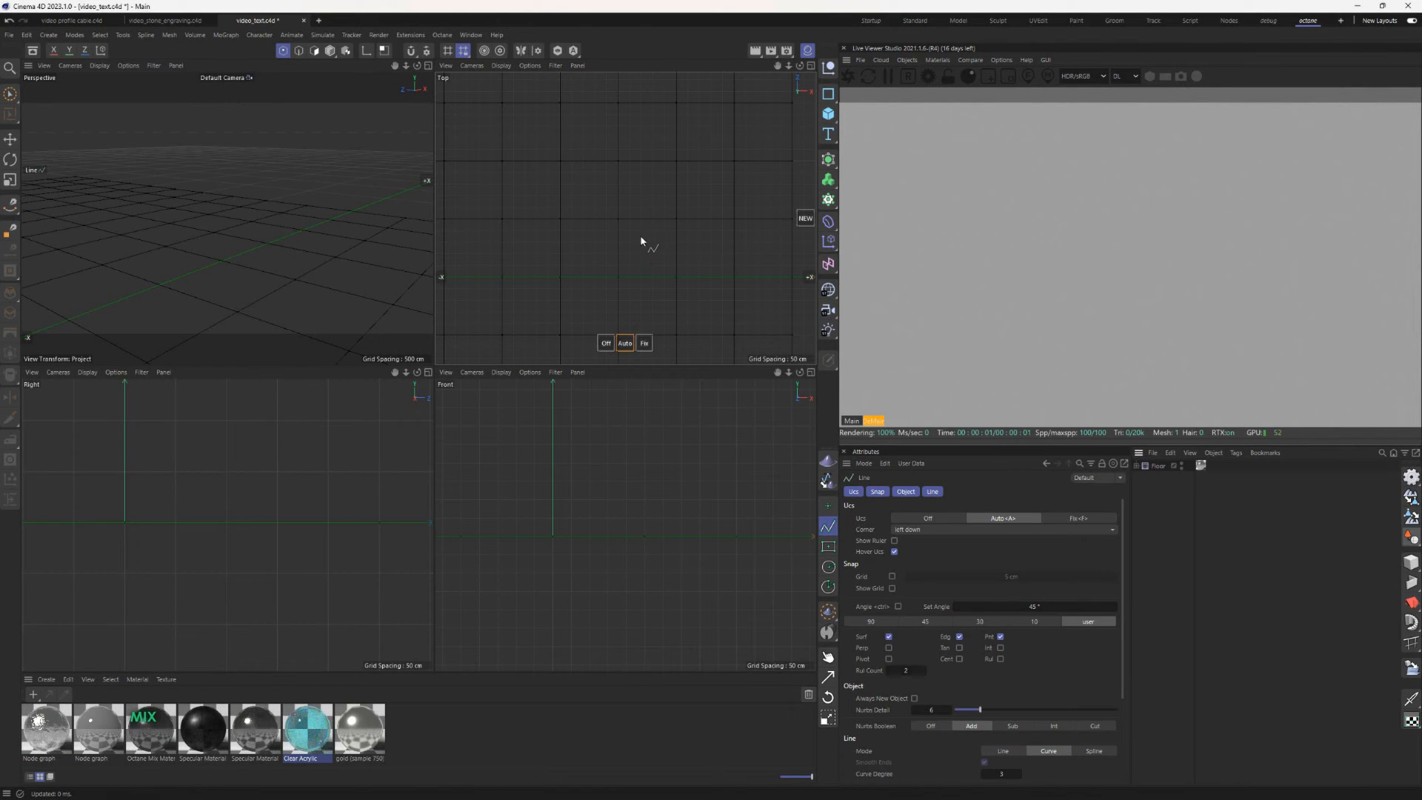
click(608, 285)
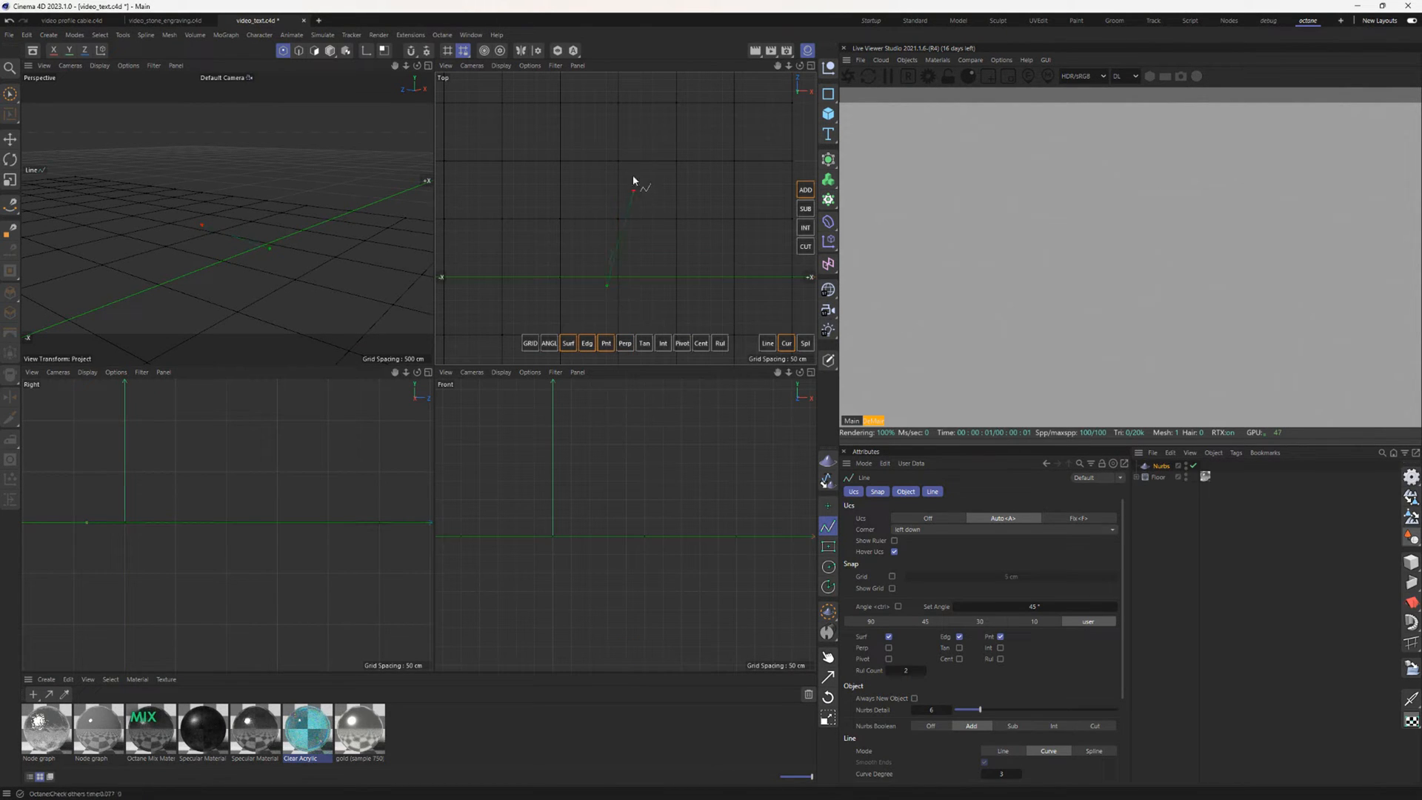
click(633, 191)
double_click(617, 91)
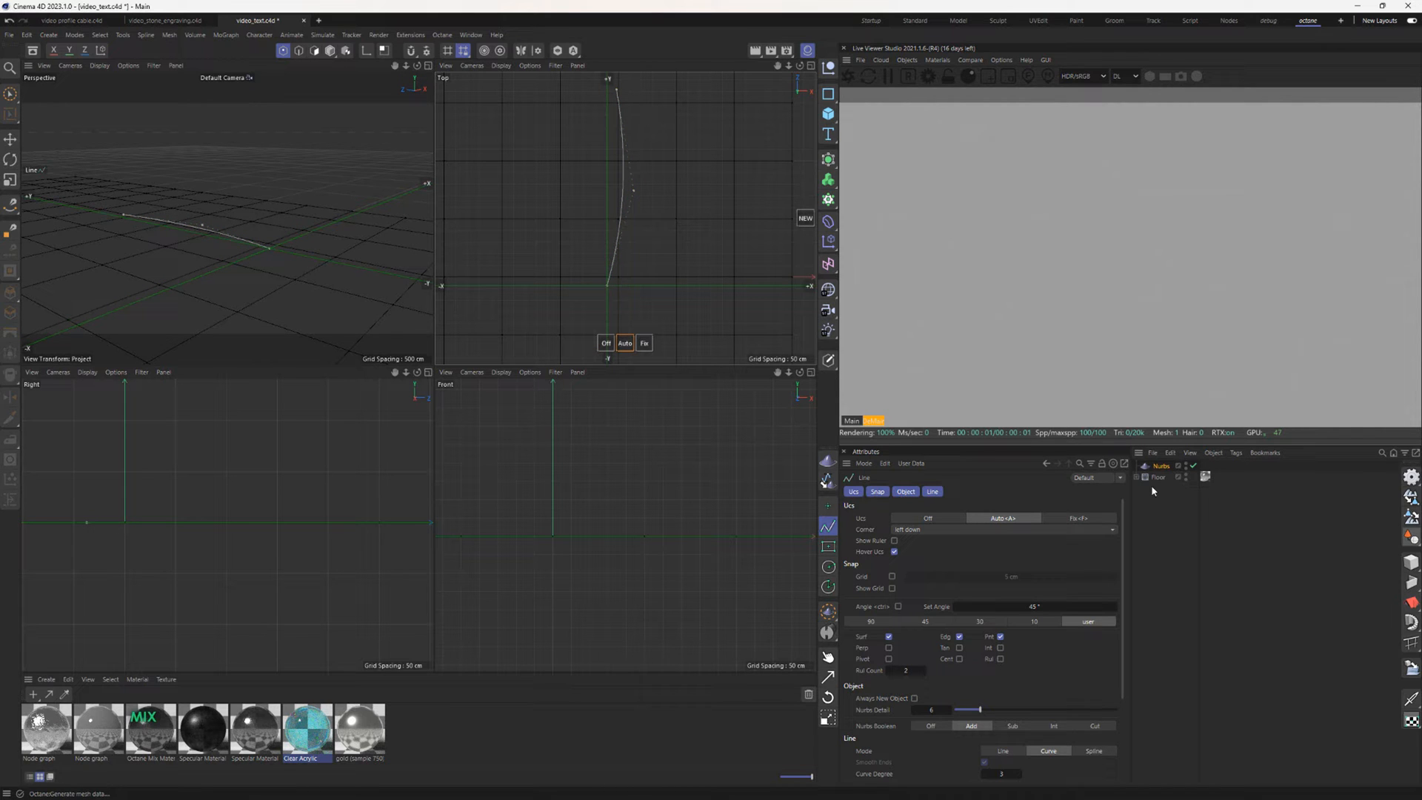
click(829, 634)
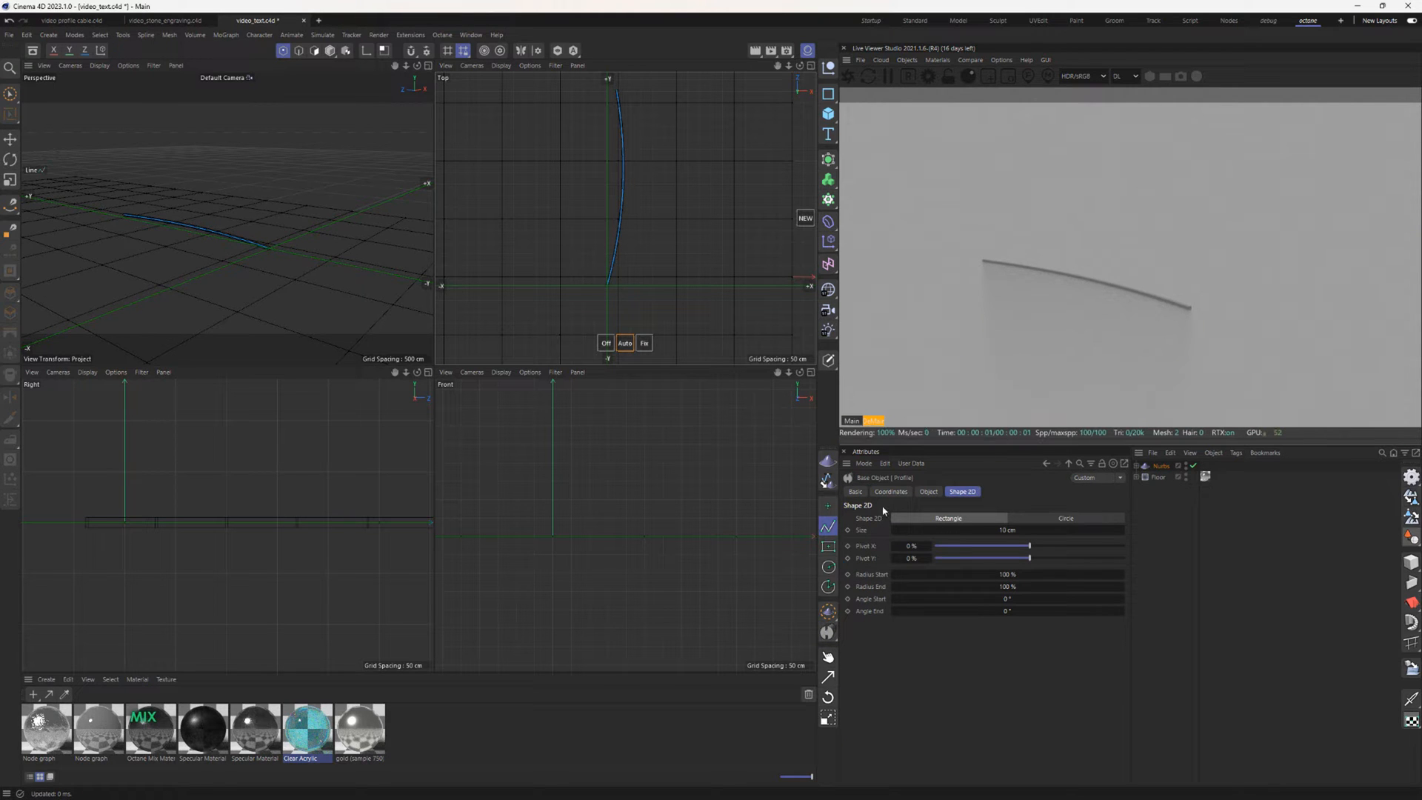
- Add a Text Spline as the cross-section of the curve's Profile and set the Profile's Pivot Y to -100%
click(828, 134)
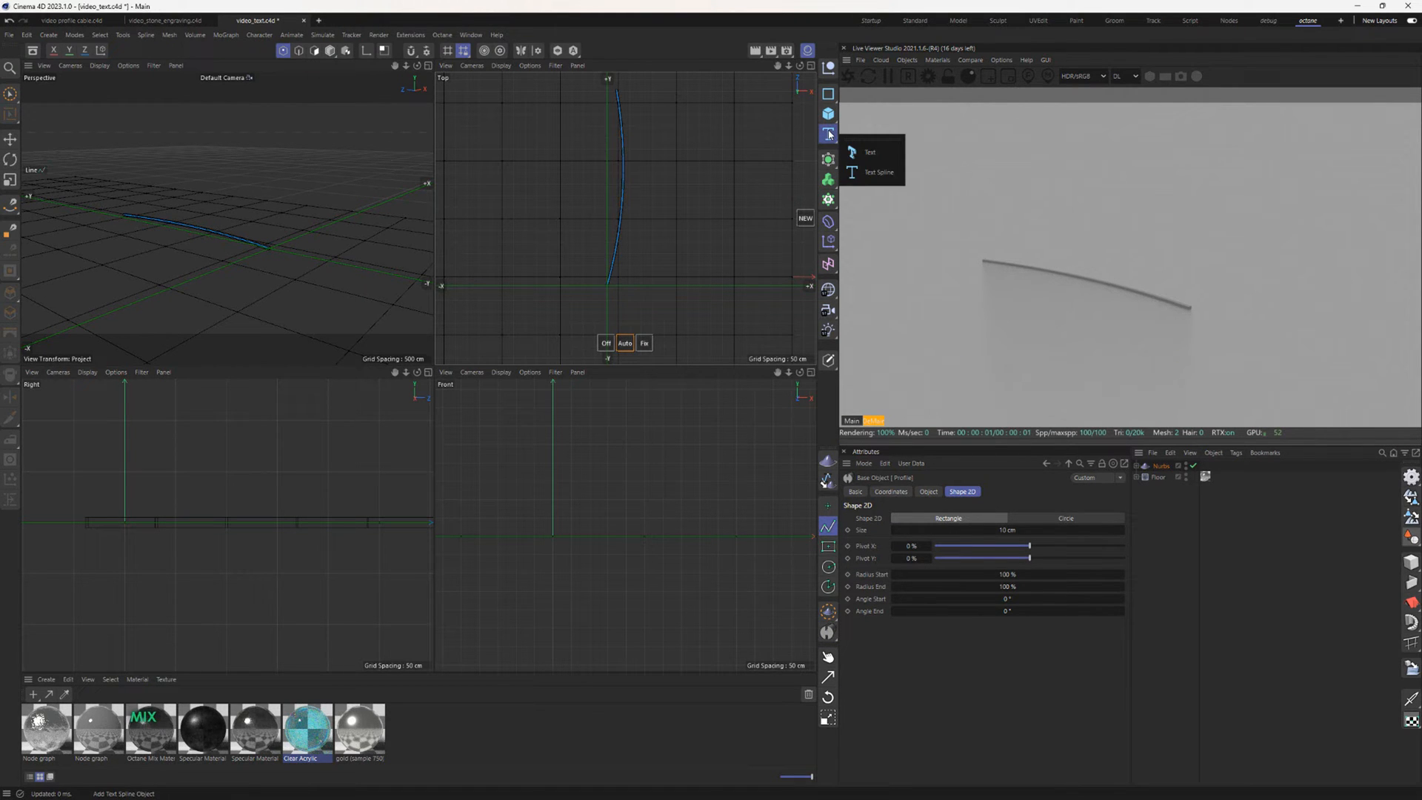
click(862, 174)
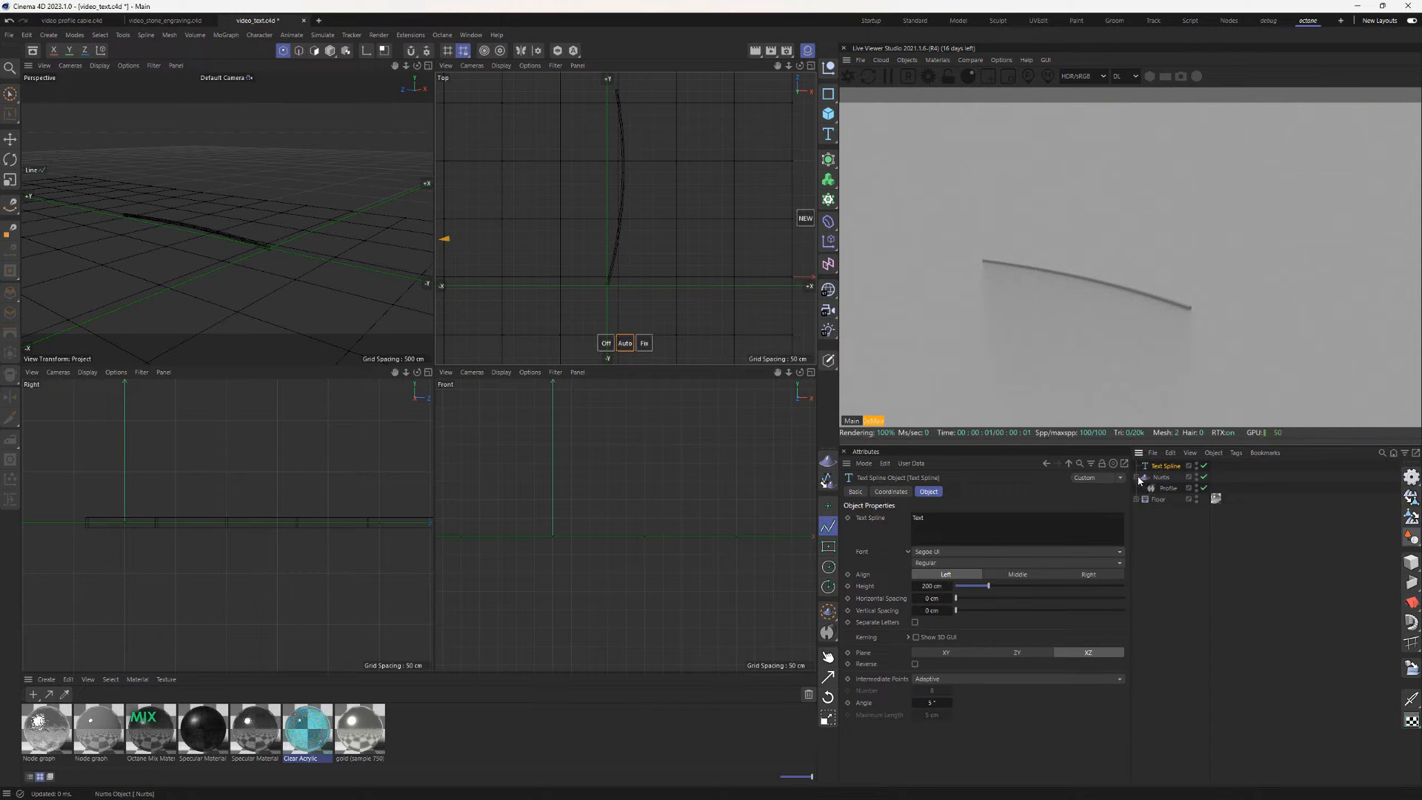
drag(1166, 466, 1168, 490)
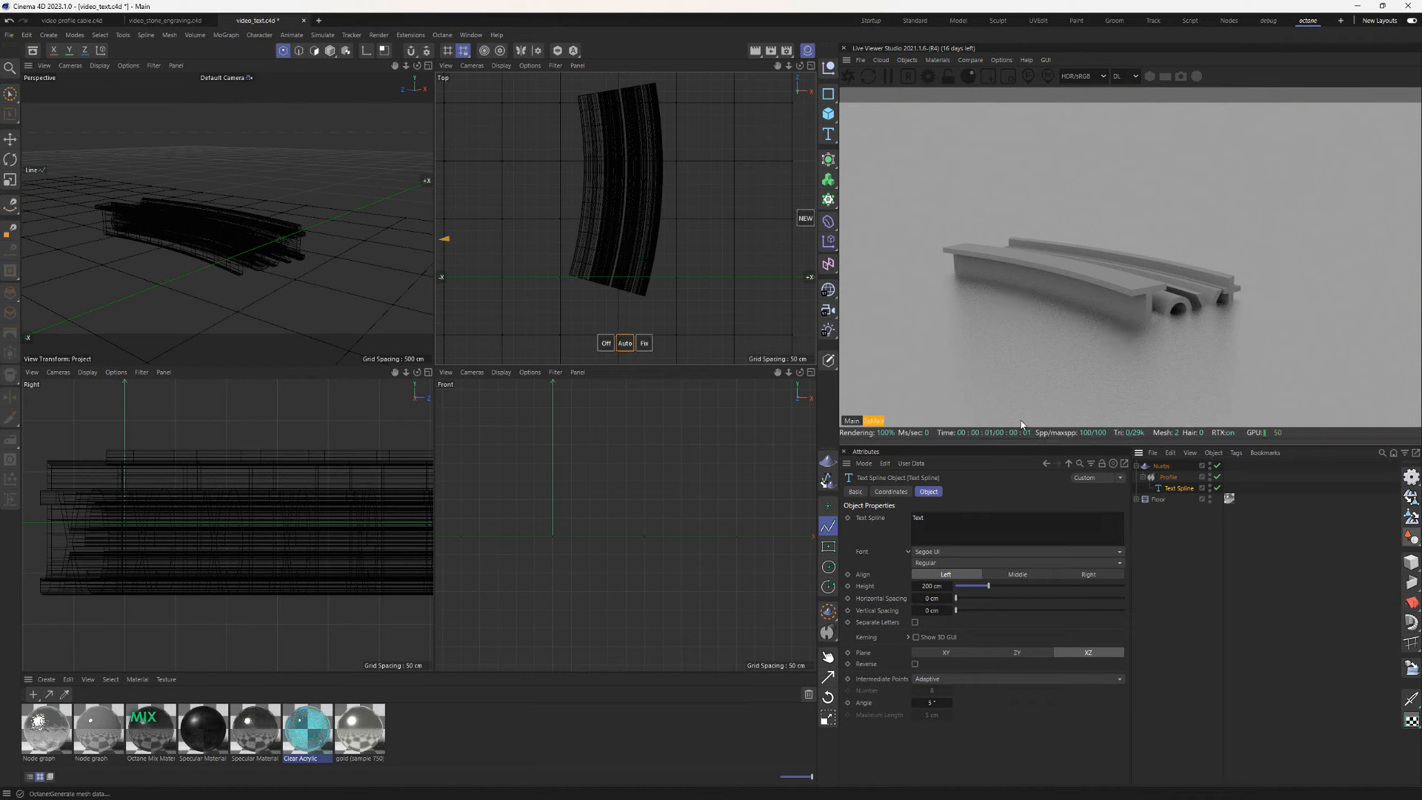
click(1168, 477)
click(963, 492)
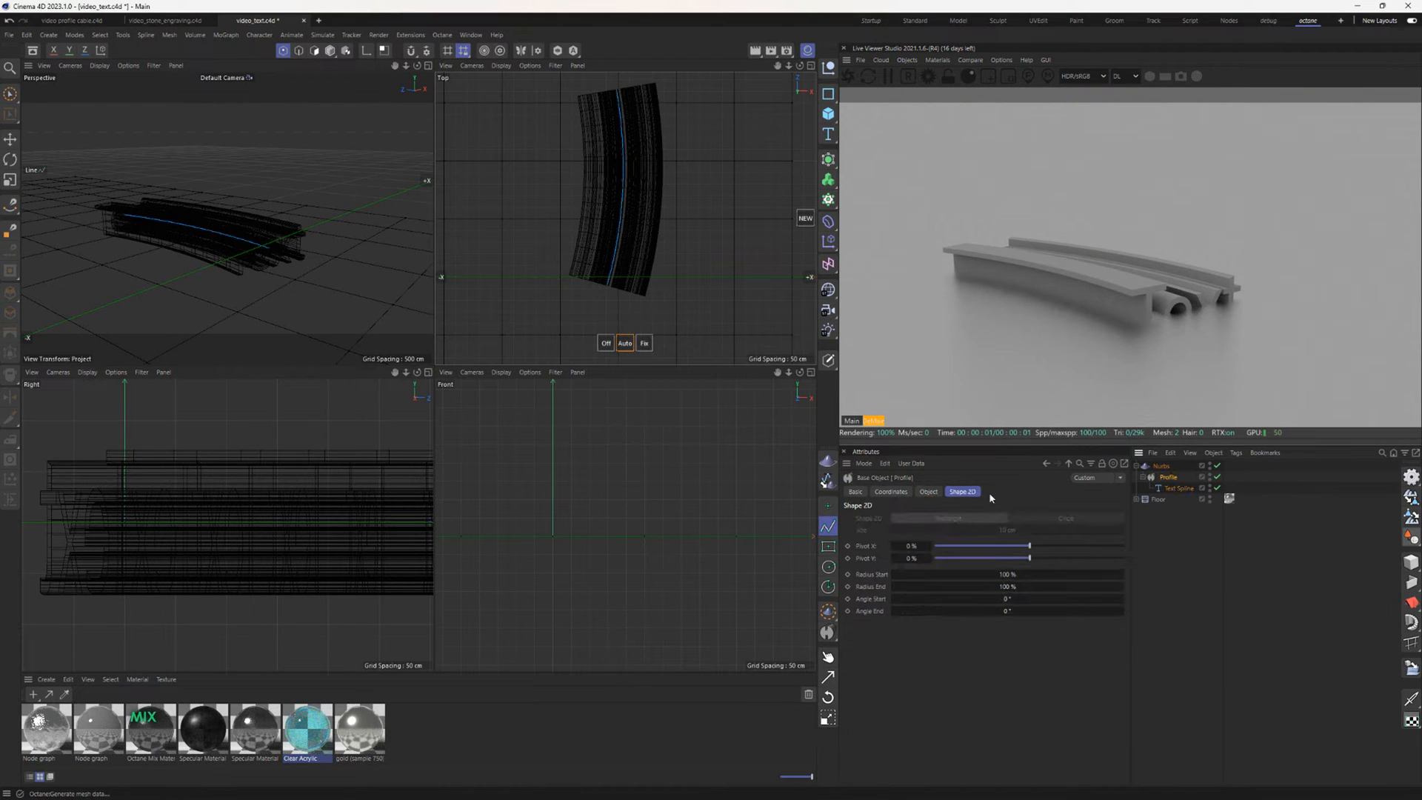
drag(1017, 561, 932, 560)
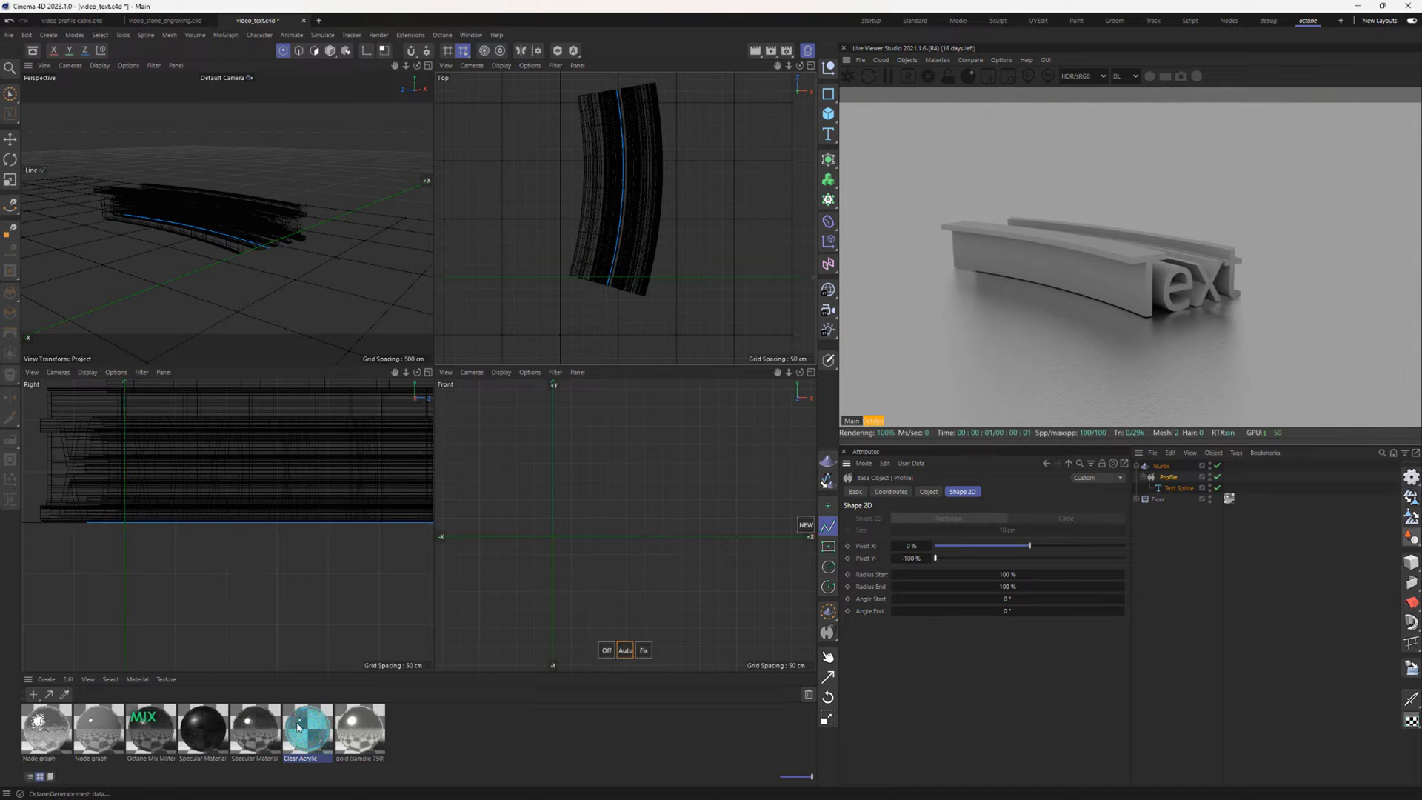
- Apply the Clear Acrylic material to the text-shaped Profile and view its front end from a slightly different angle
drag(299, 727, 924, 549)
drag(1169, 480, 1169, 477)
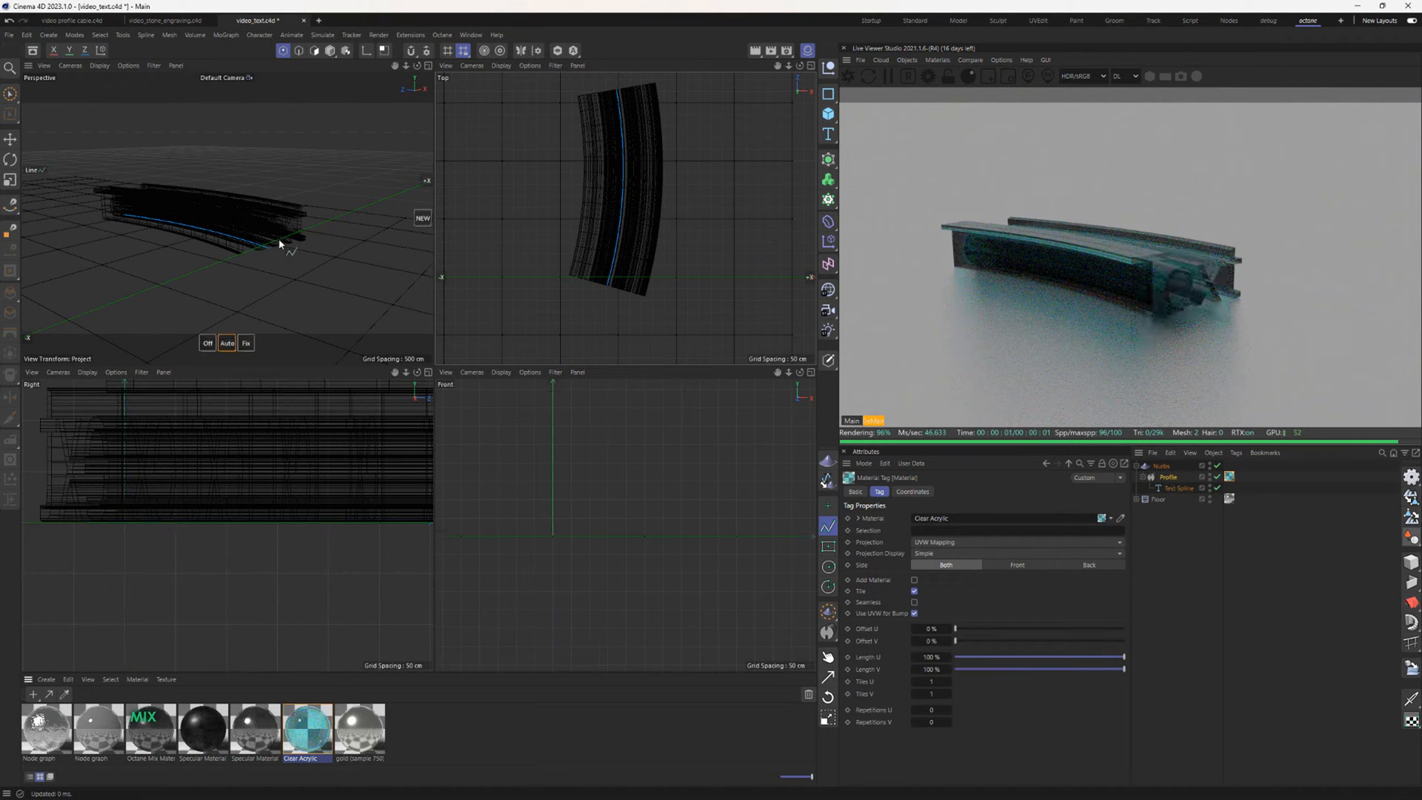
mouse_move(280, 244)
alt+mouse_down()
mouse_move(264, 241)
mouse_move(286, 262)
mouse_move(264, 263)
alt+mouse_up()
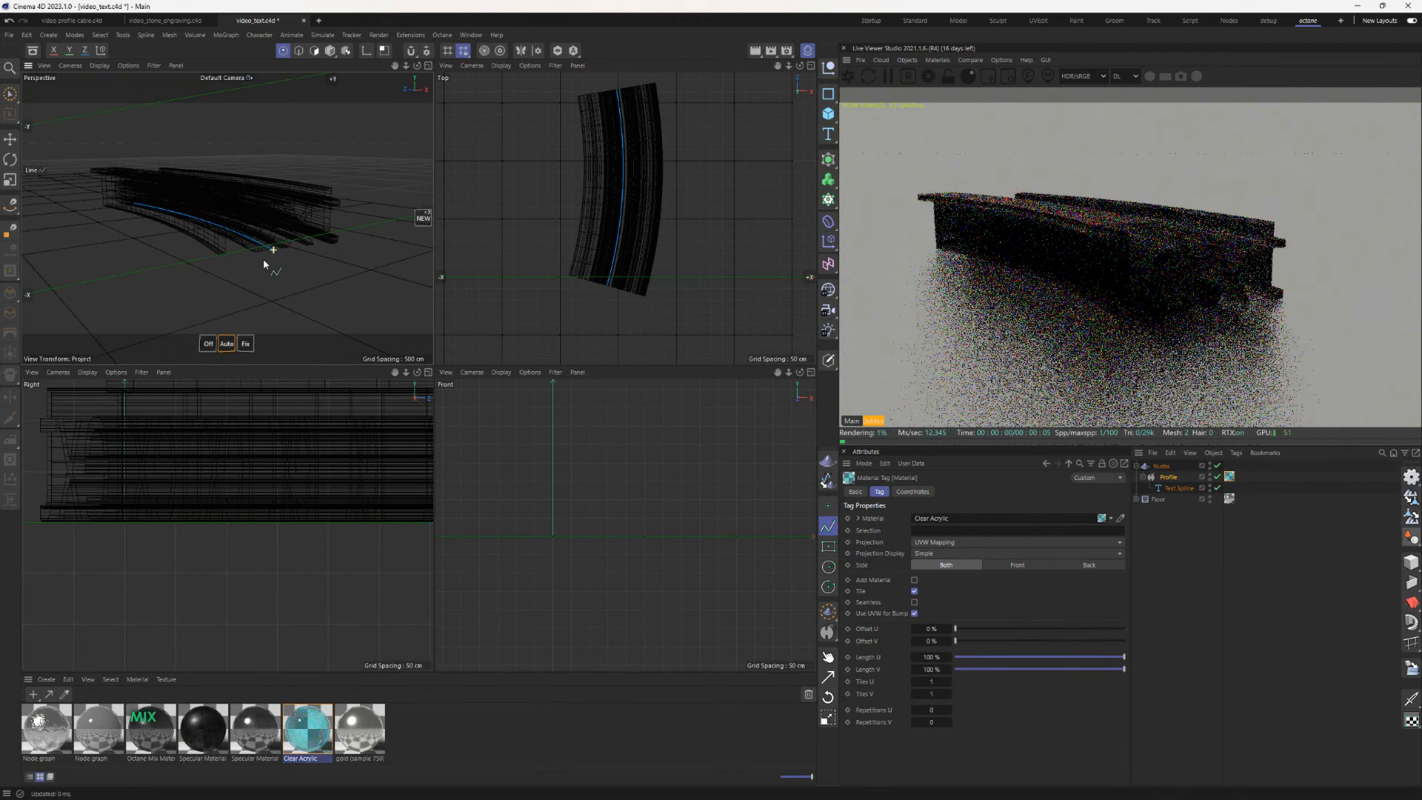
- Insert spaces between the letters of the Text Spline so it reads "T e x t"
click(1178, 488)
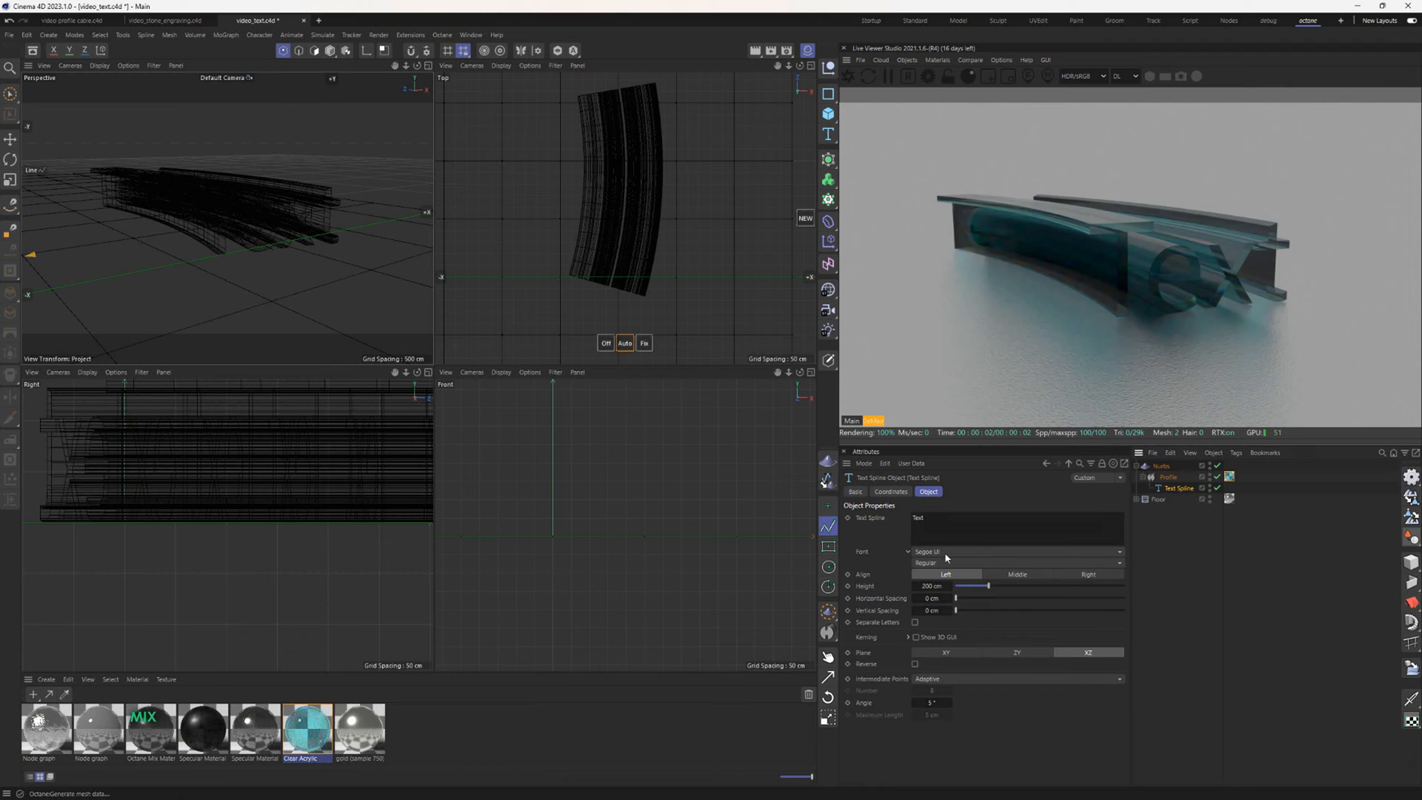
key(Right)
click(892, 530)
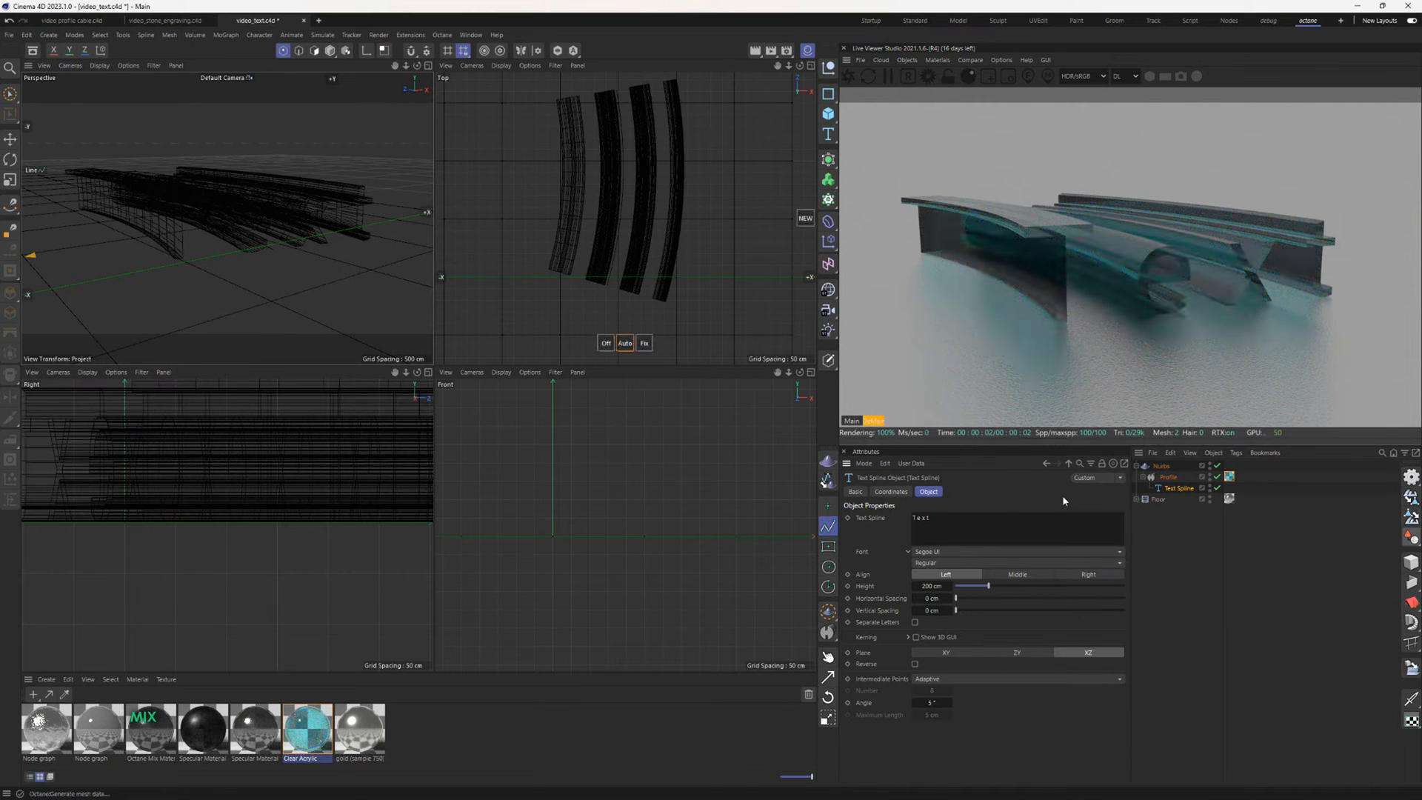
- Set the text Profile's Radius Start to 122%, leaving its Angle End at 0°
click(1168, 477)
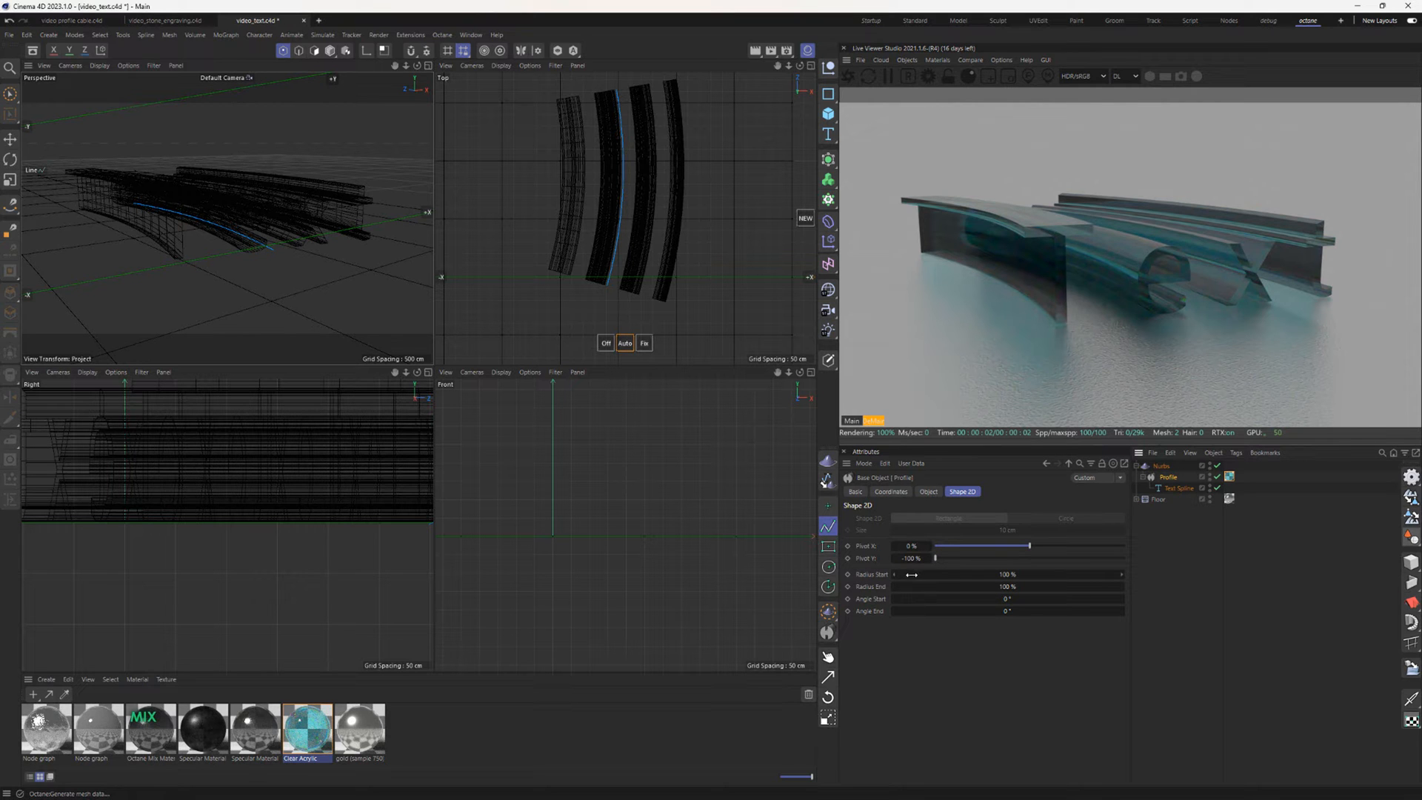
drag(961, 575, 1008, 611)
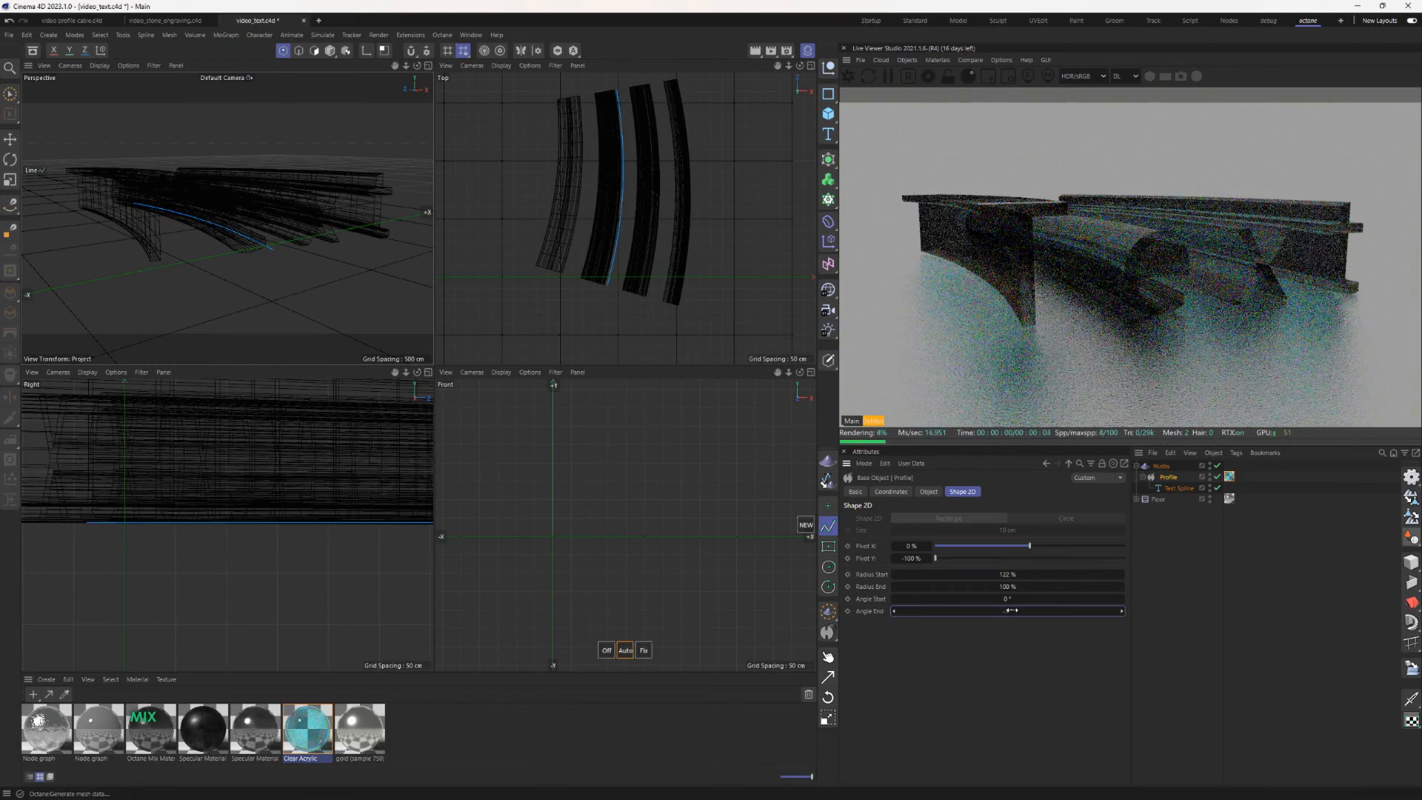
click(1122, 611)
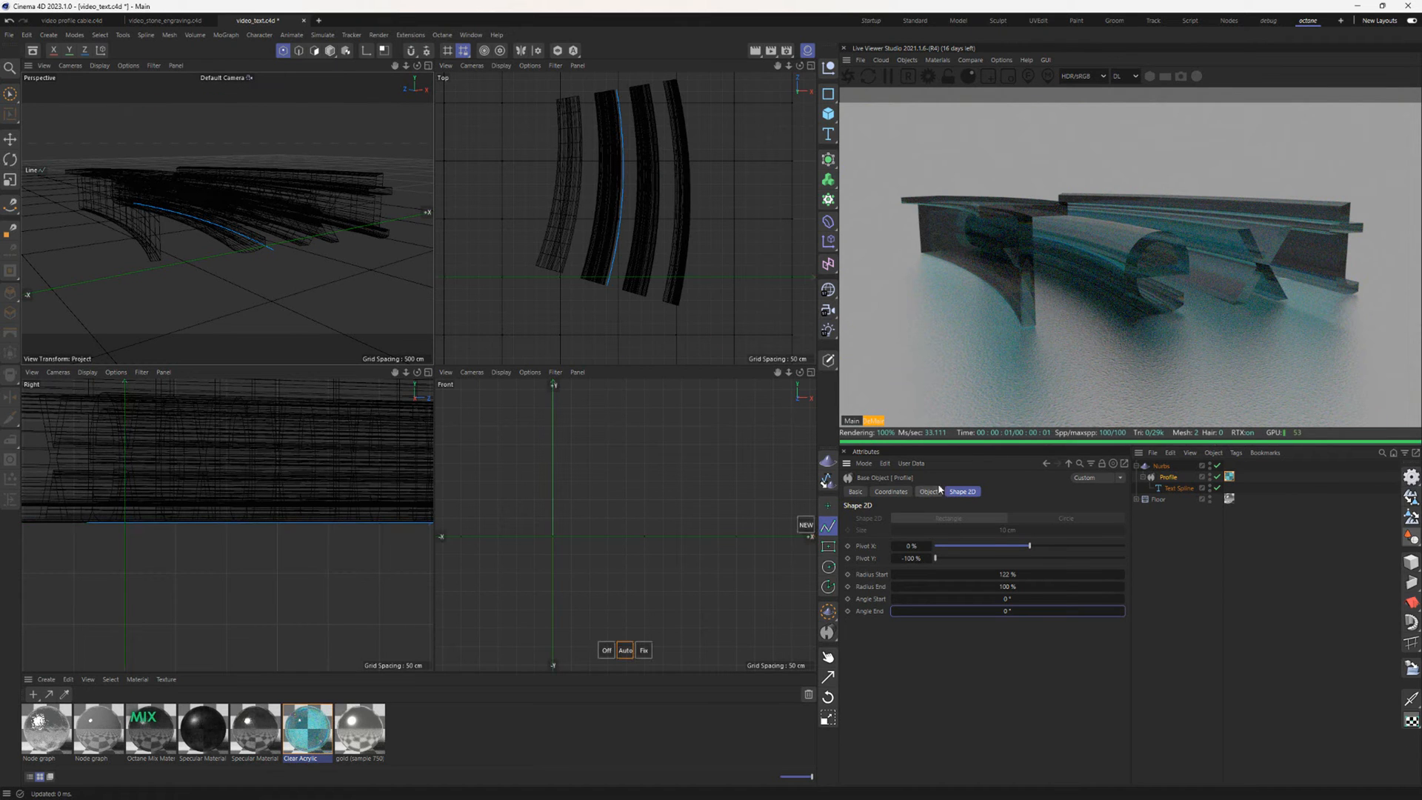
- Reshape the Nurbs curve under the text sweep by moving its far end point in the top view with the Drag tool
click(1162, 466)
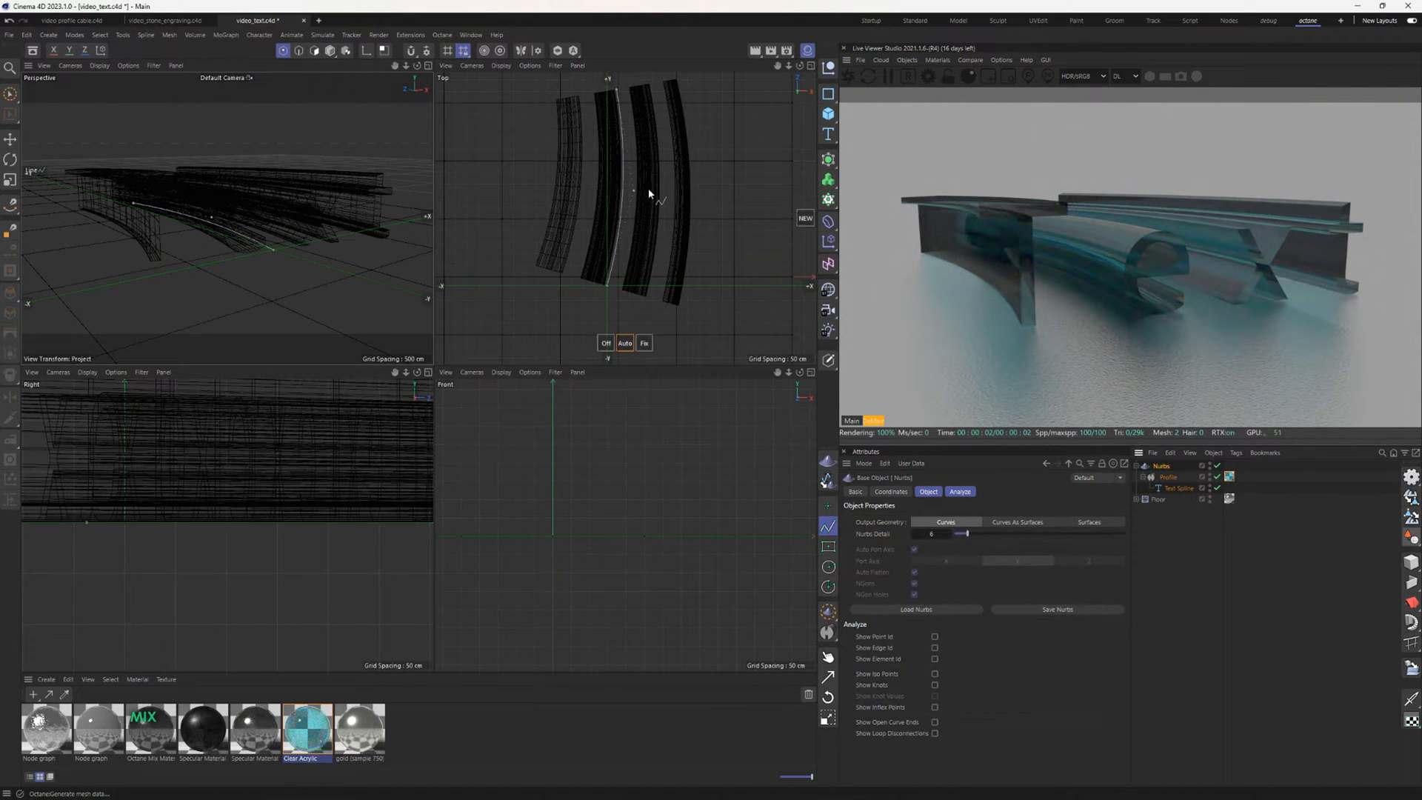
alt+middle_drag(706, 151, 692, 183)
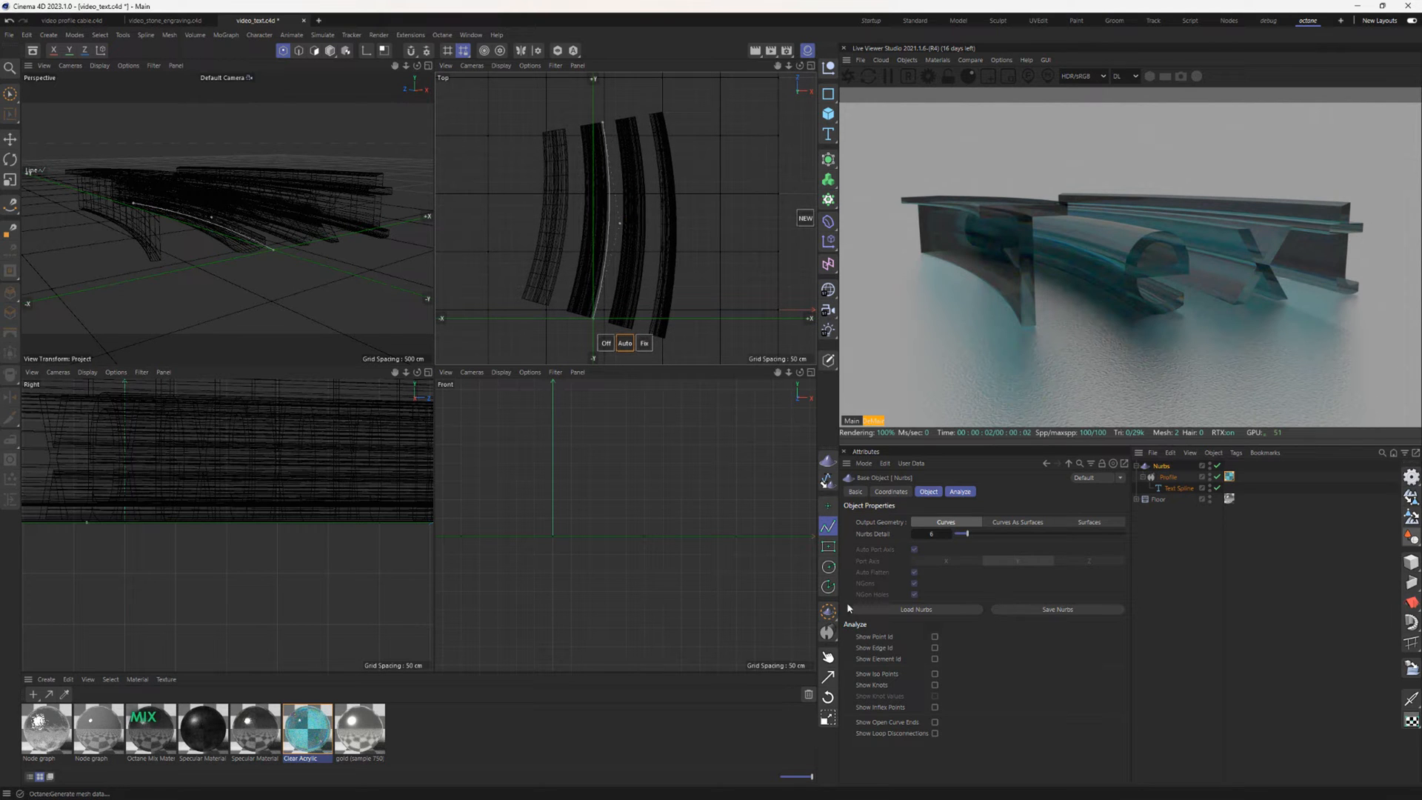
click(829, 657)
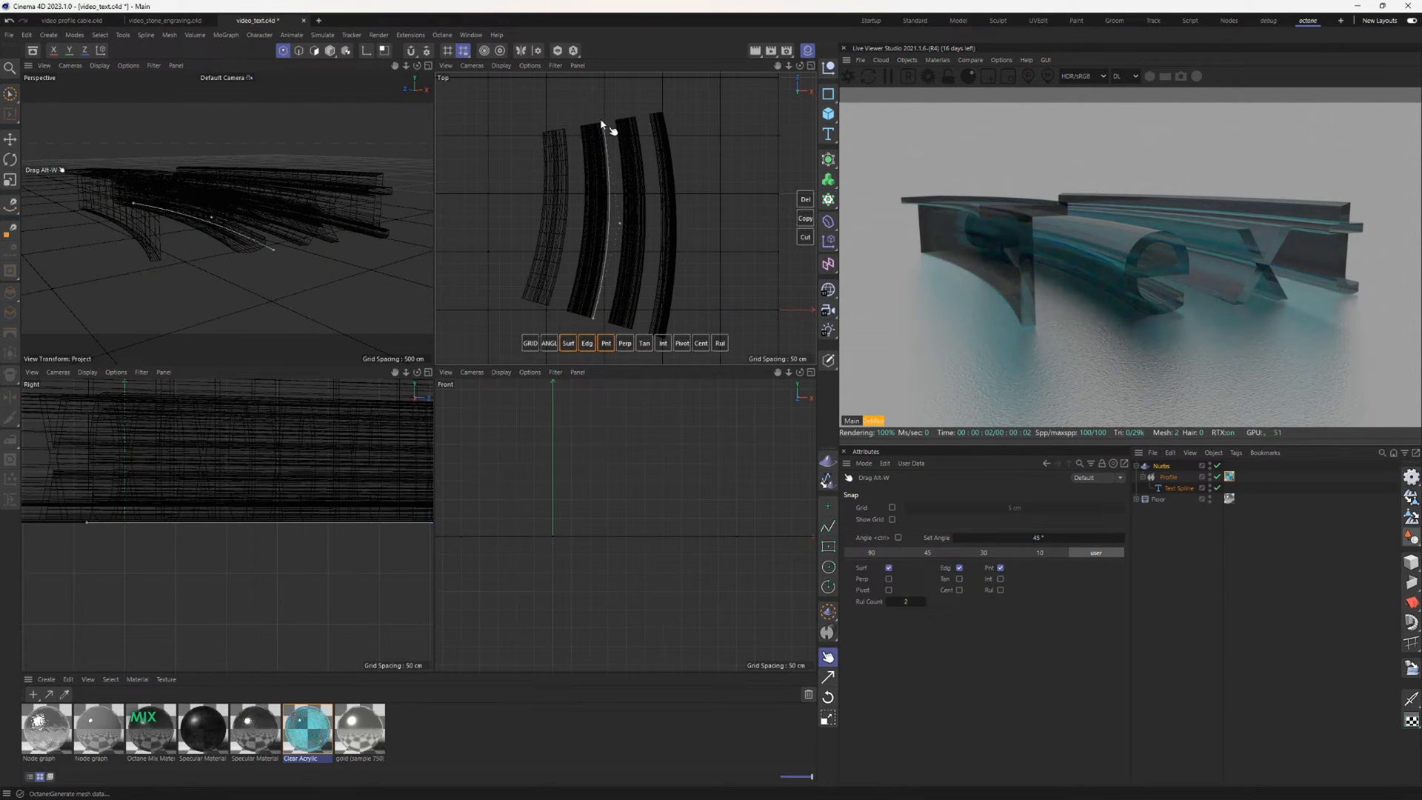
drag(604, 126, 657, 217)
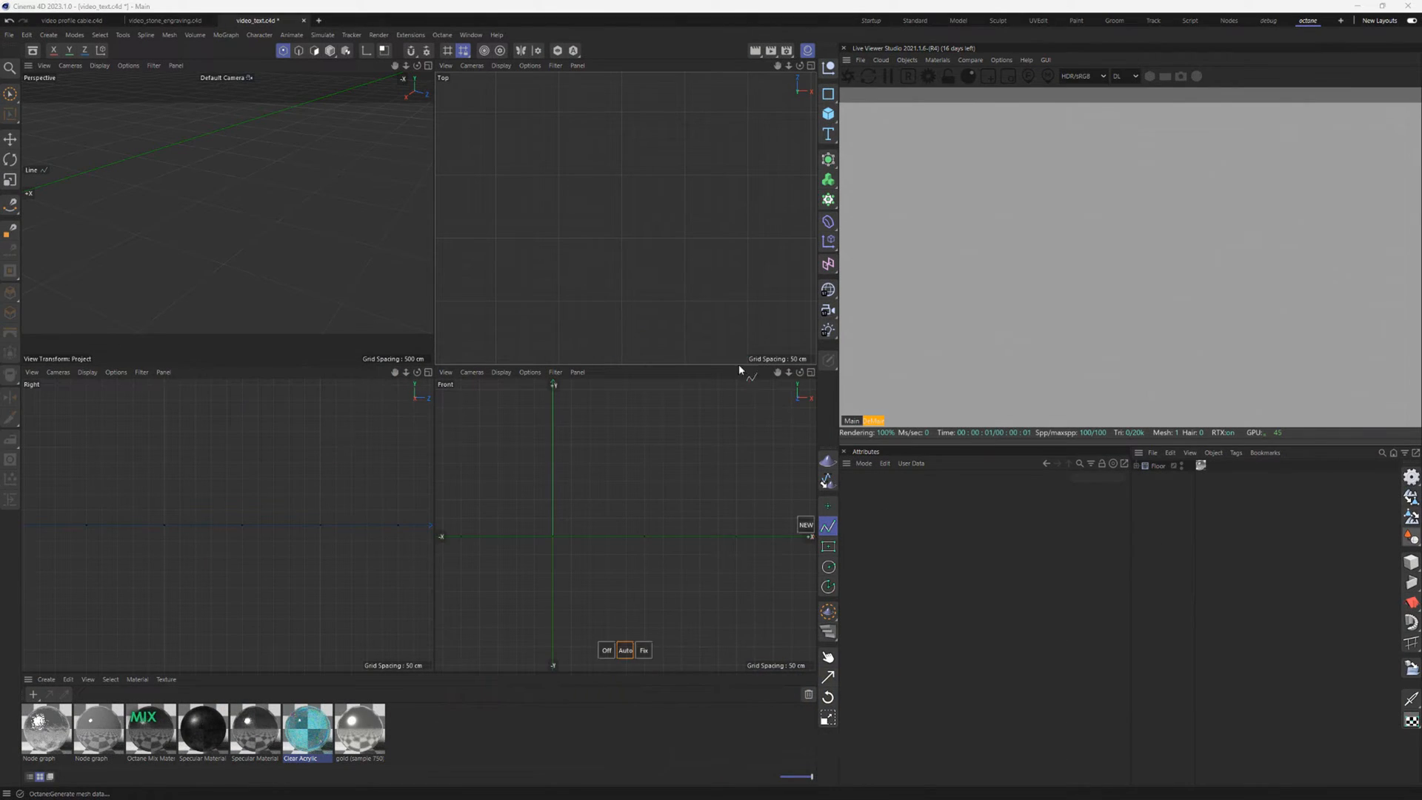
- Draw an inward spiral Nurbs curve with nine control points in the top view and finish it
click(833, 638)
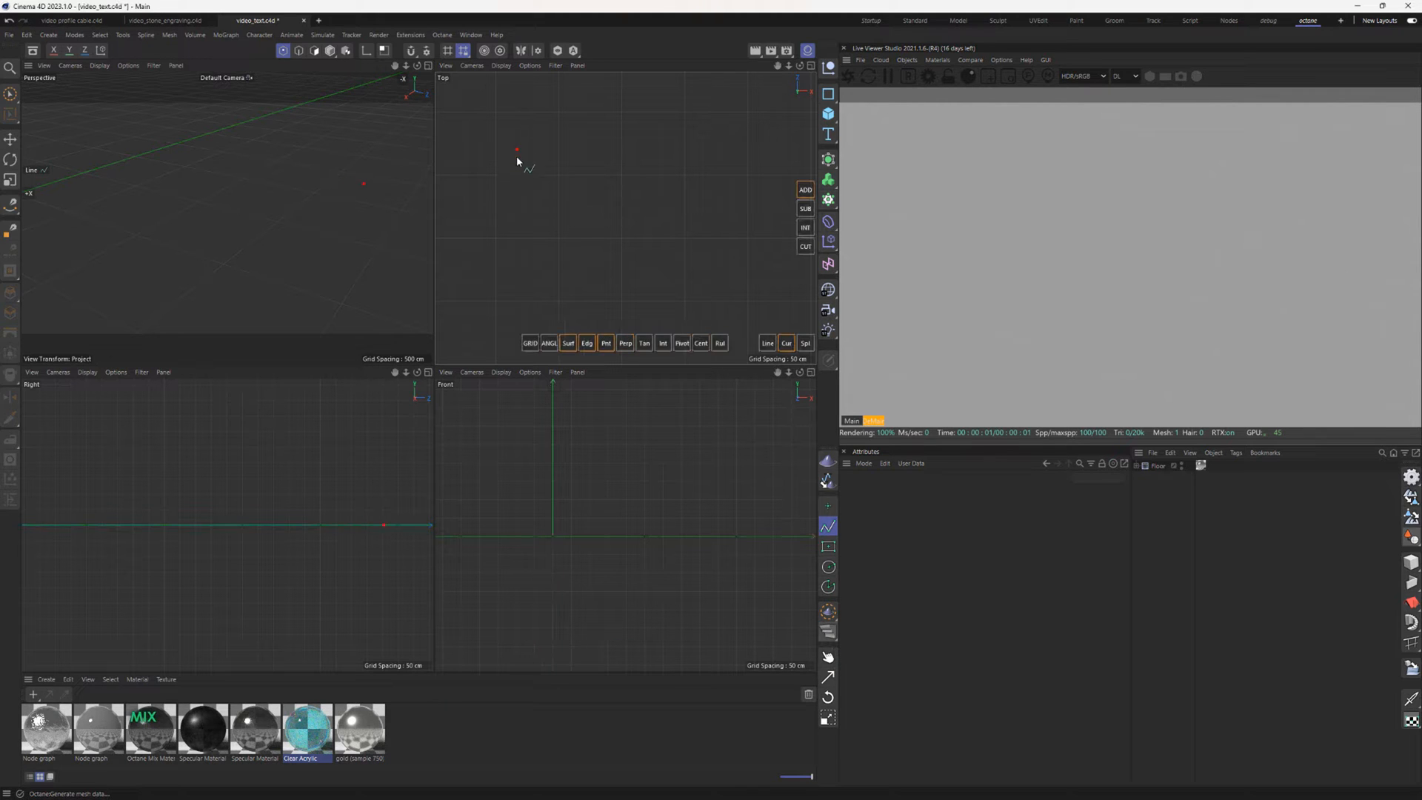
click(493, 294)
click(654, 320)
click(757, 247)
click(758, 111)
click(642, 95)
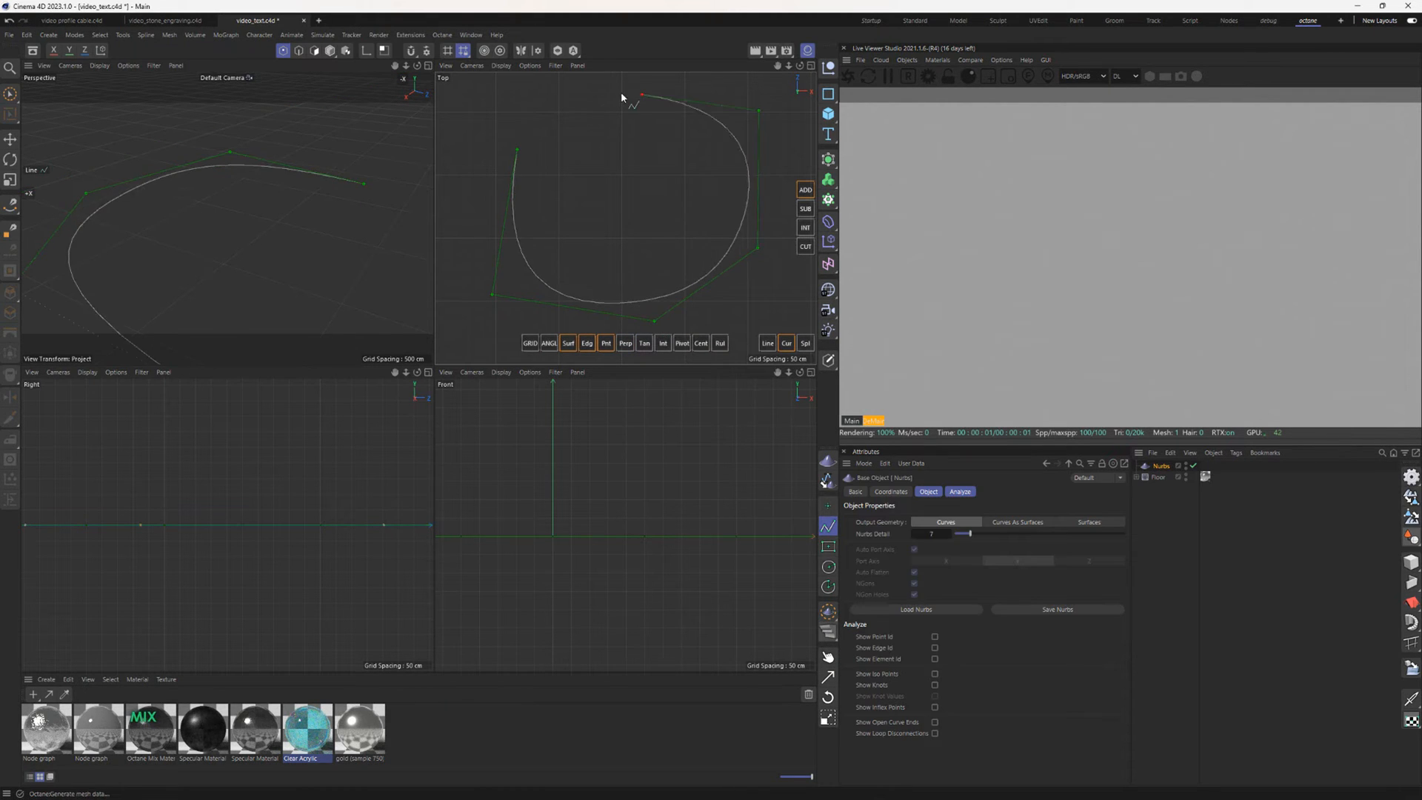
click(619, 93)
click(553, 147)
click(607, 230)
click(686, 198)
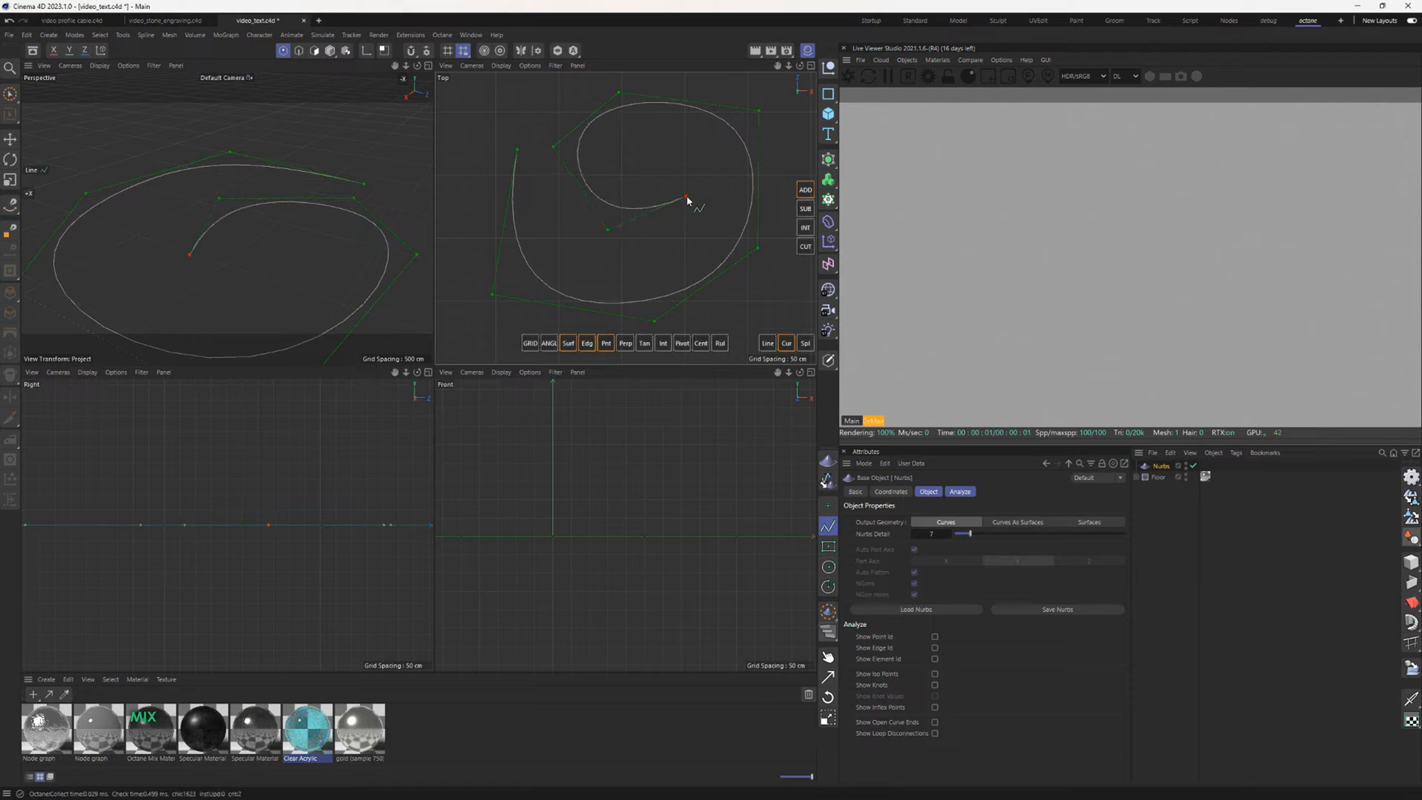
key(Escape)
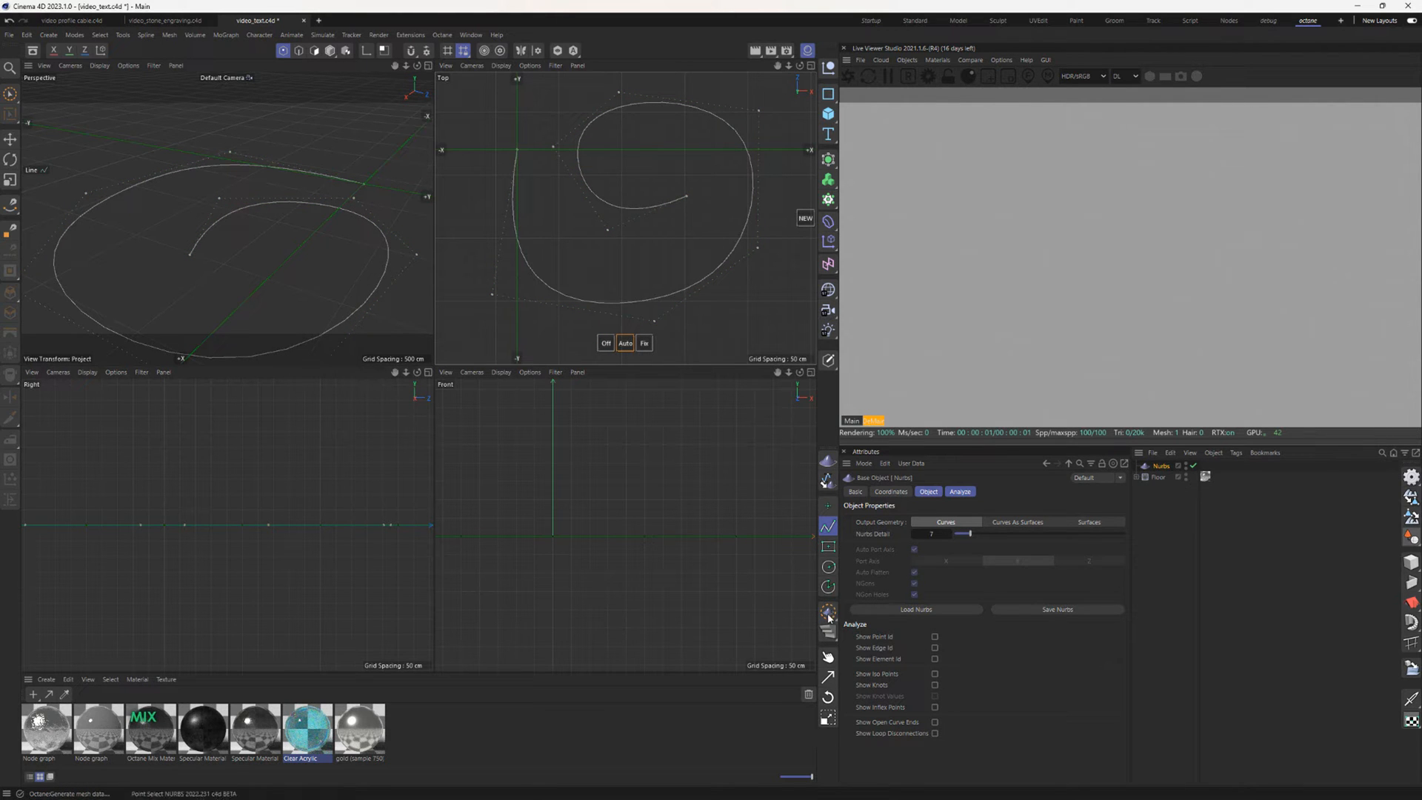
- Add a Profile to the spiral curve and raise the curve about 77 cm above the floor in the right view
click(828, 631)
click(863, 649)
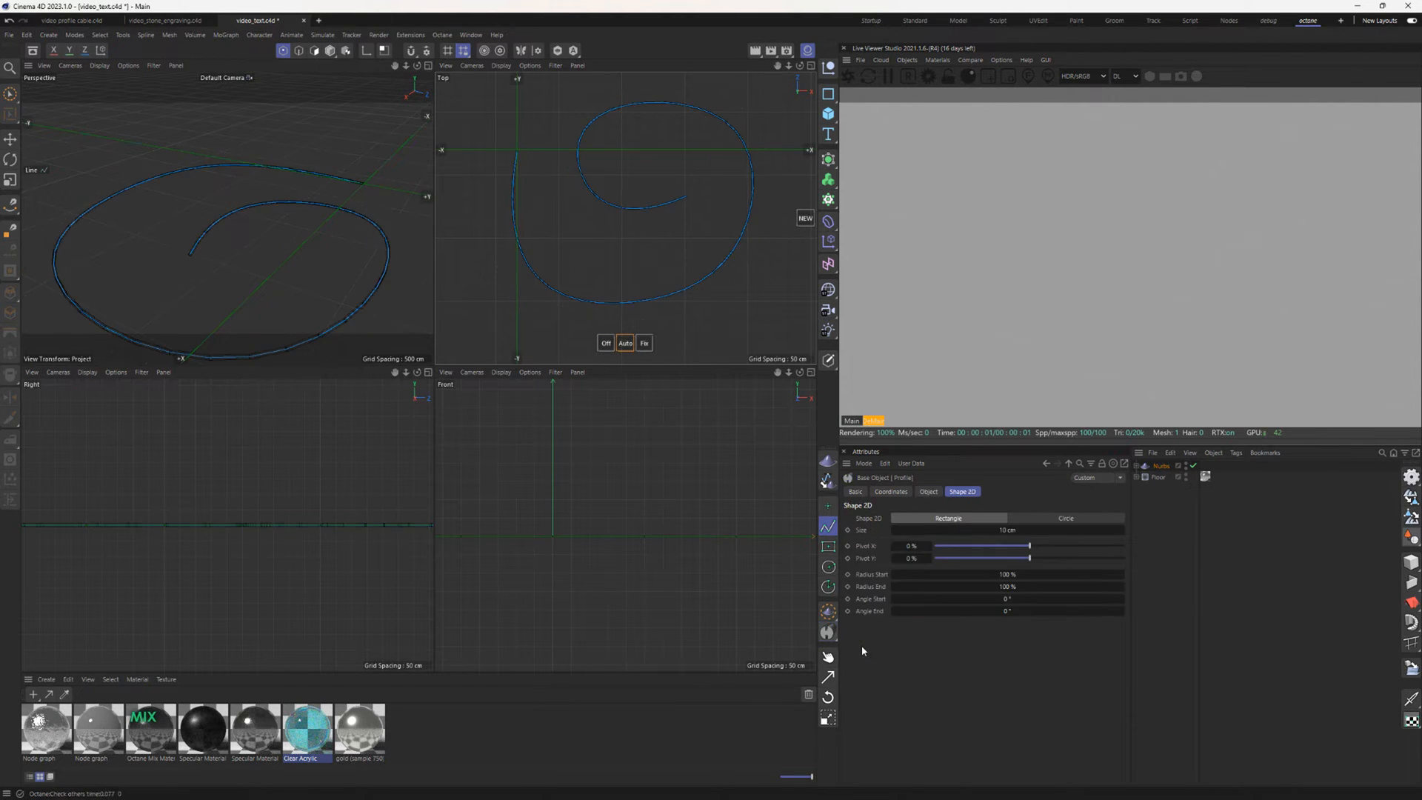
click(1161, 466)
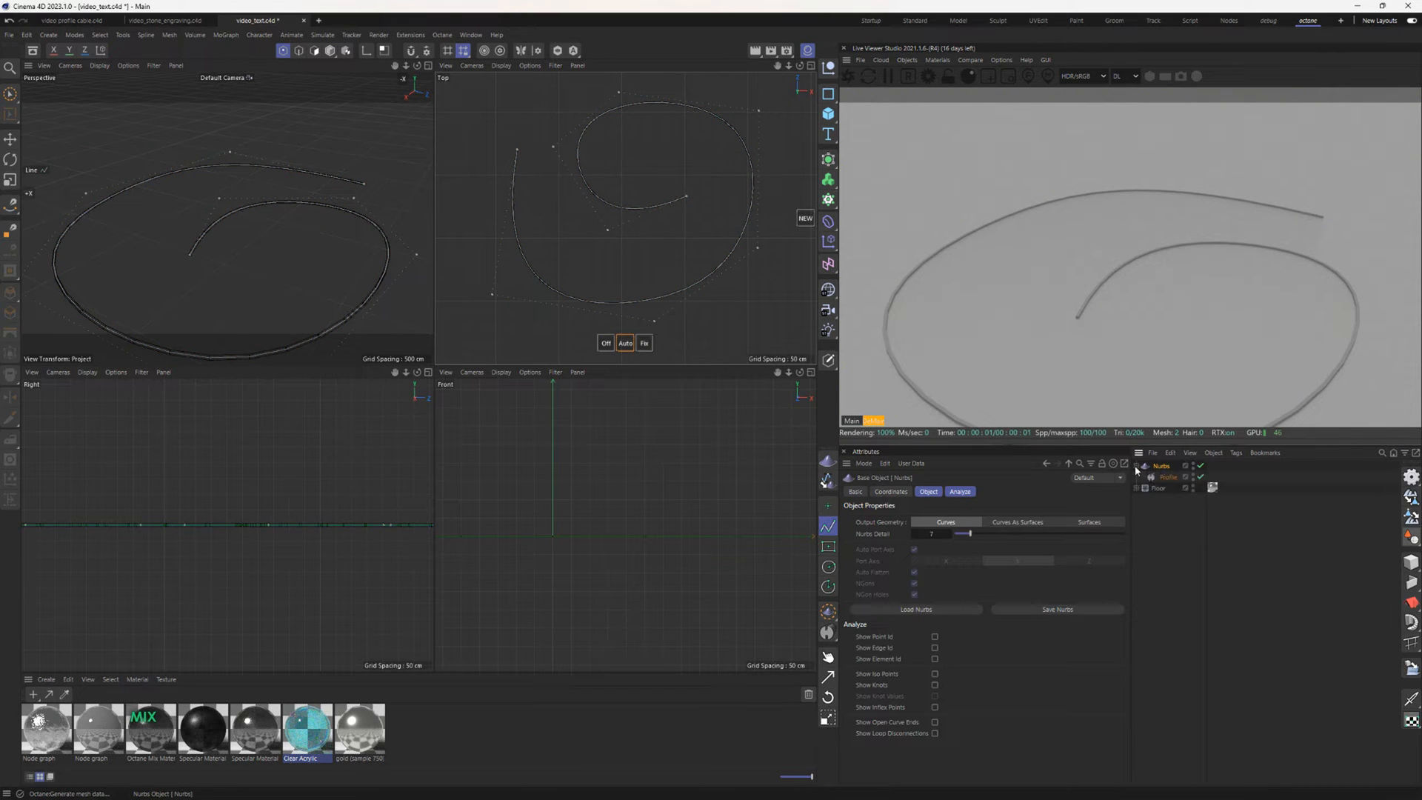
click(10, 139)
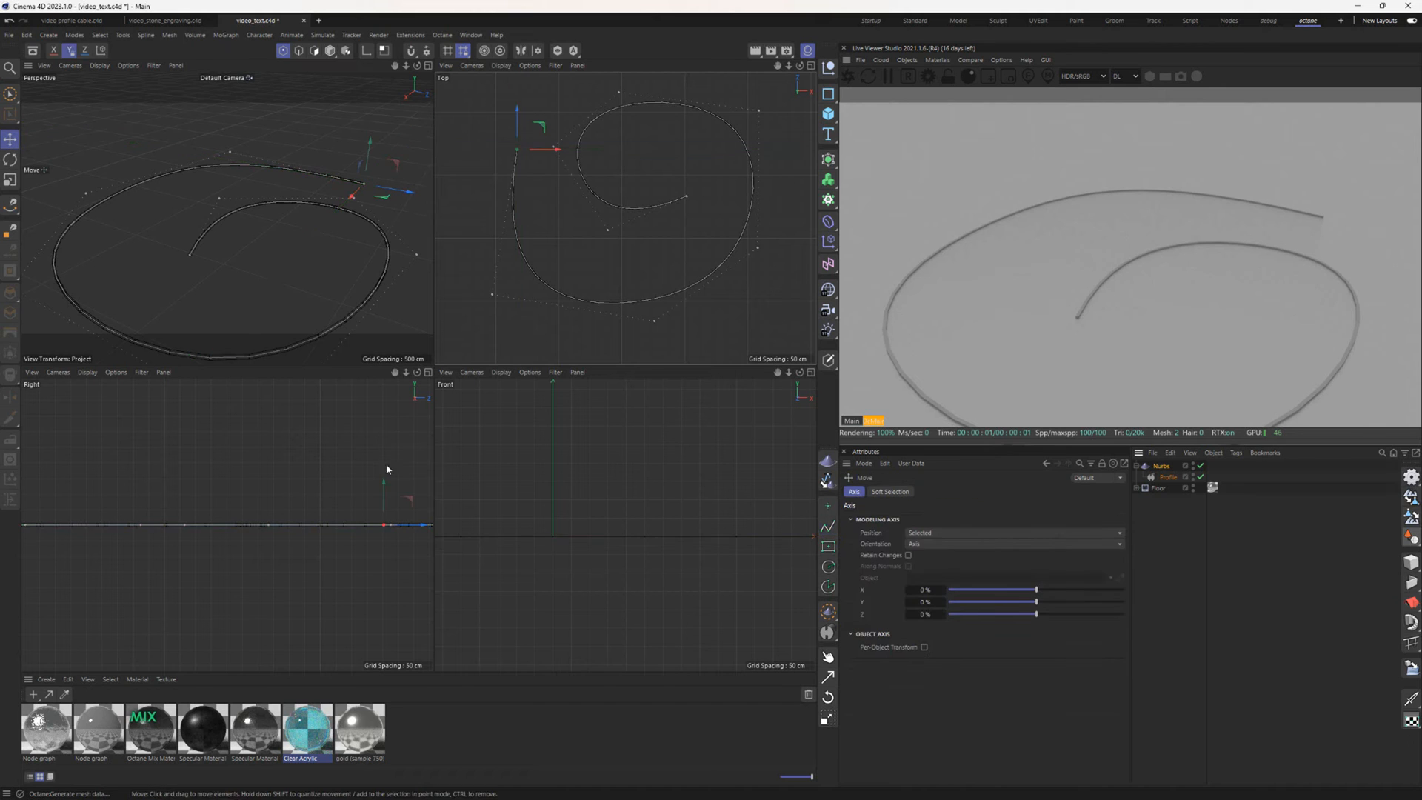
drag(385, 486, 387, 462)
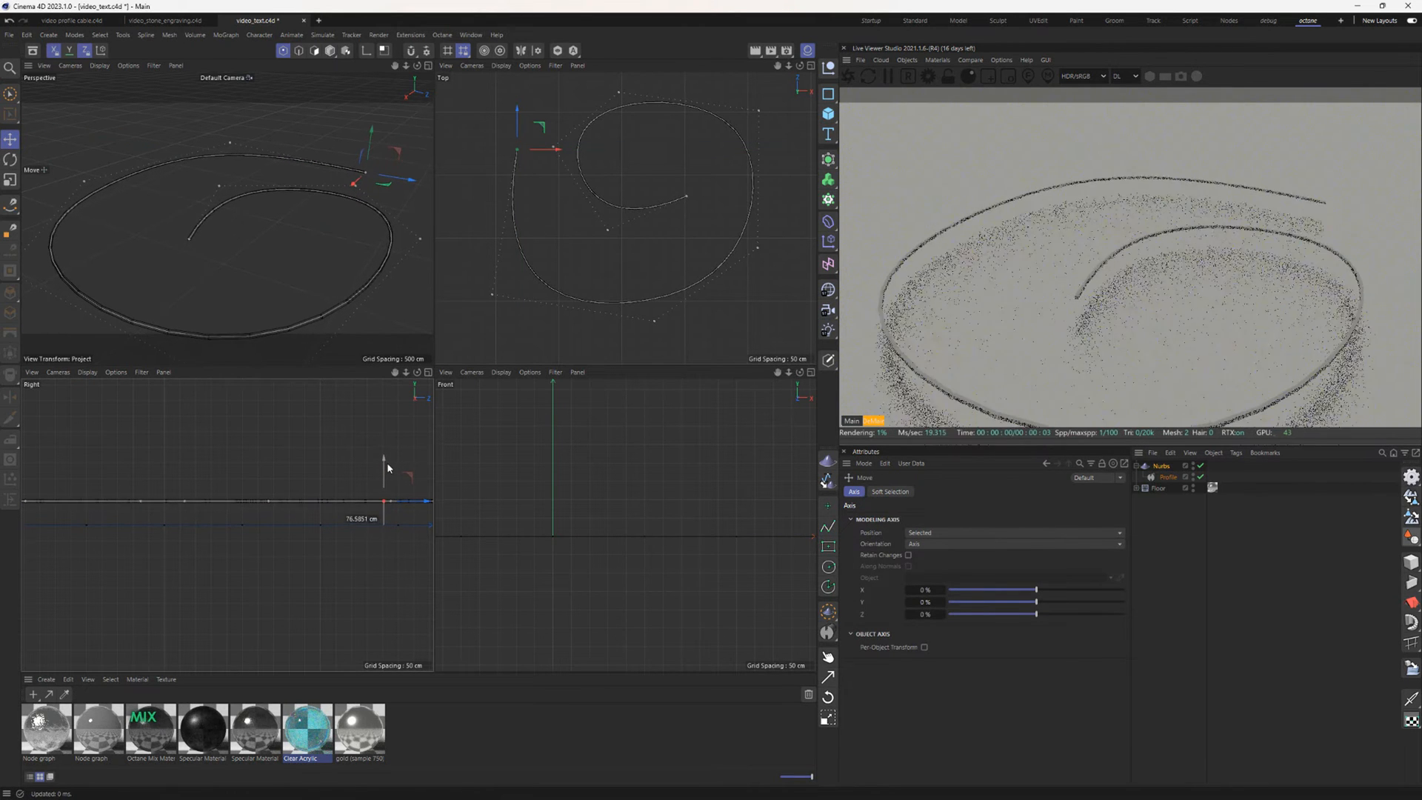
- Change the spiral Profile's 2D shape to Circle with a size of 32 cm
click(1166, 477)
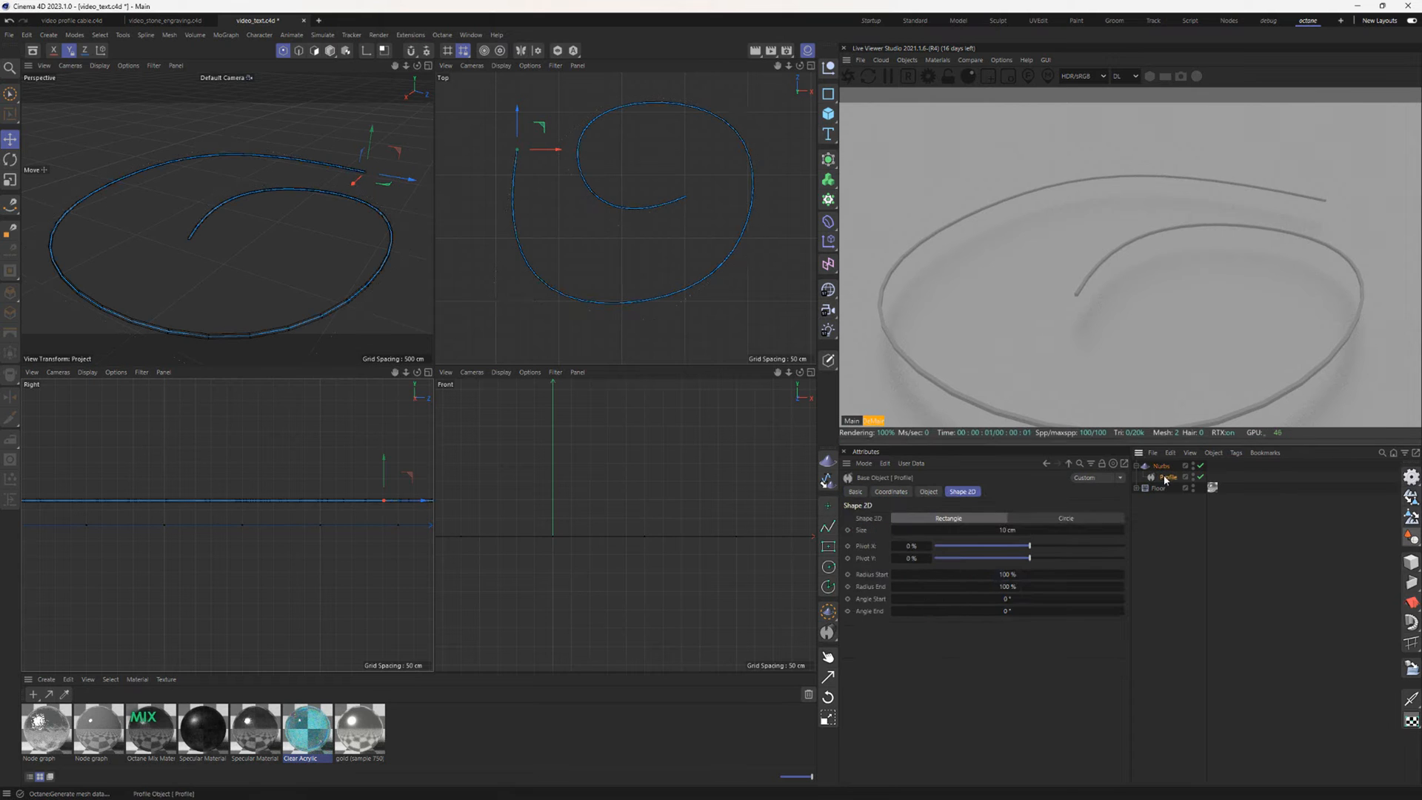
click(1054, 518)
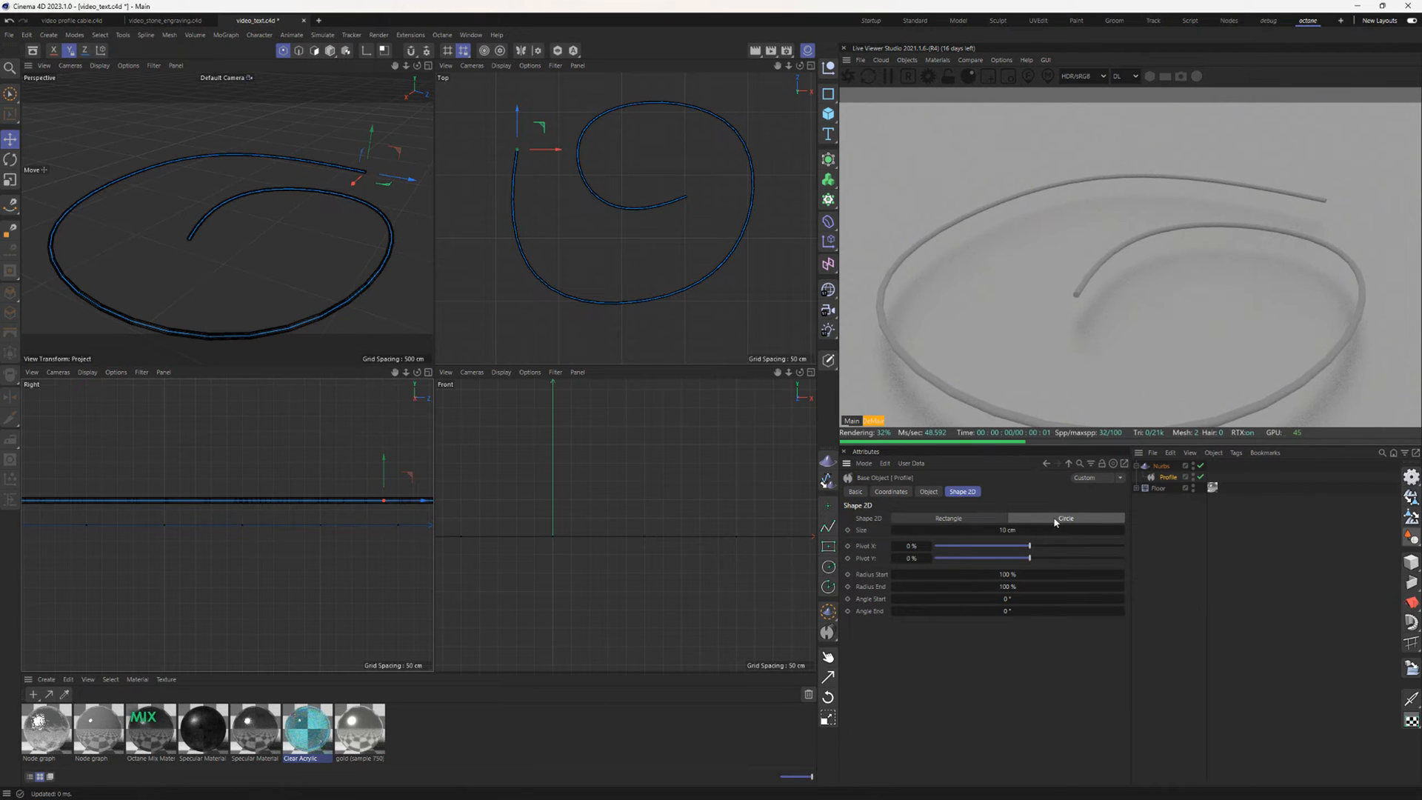
drag(1016, 528, 1033, 528)
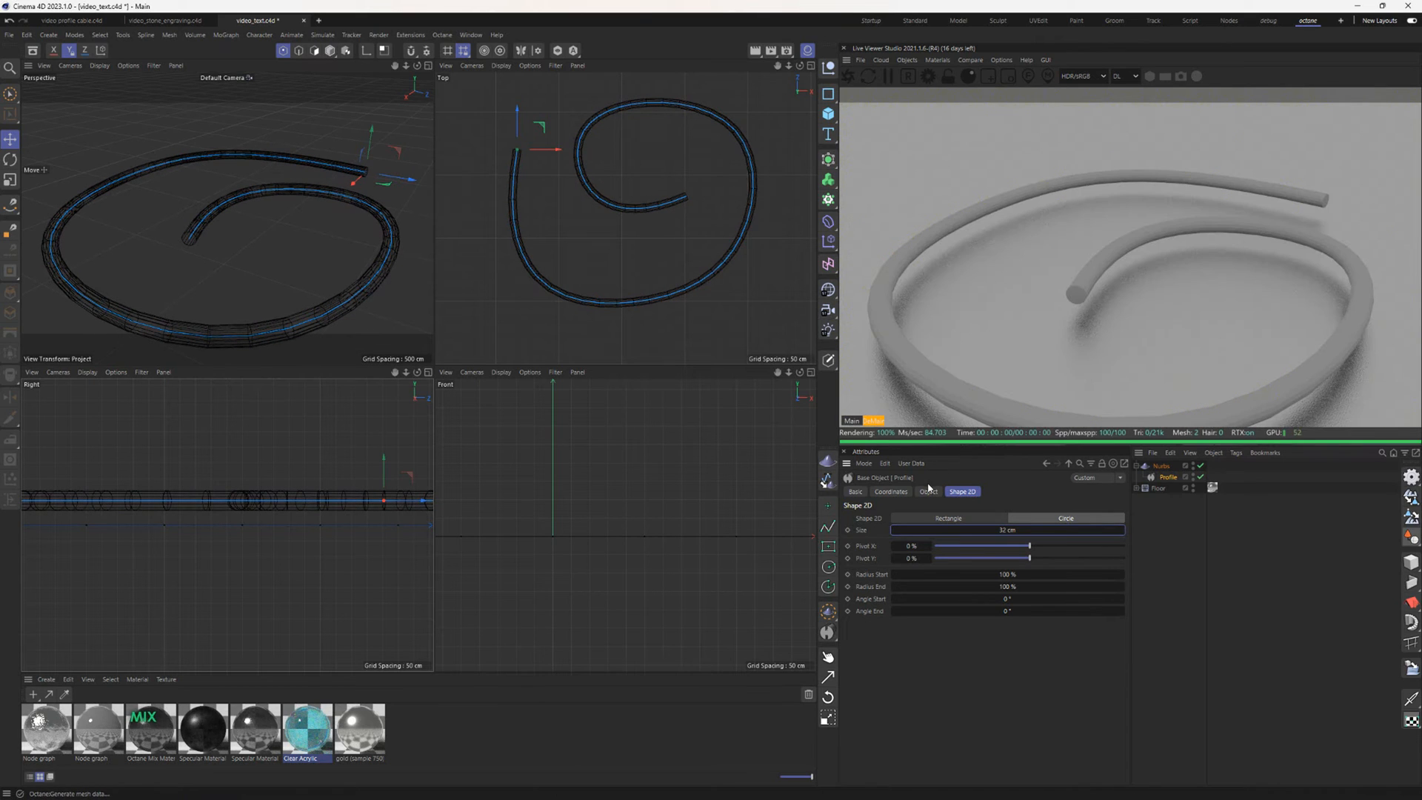
- Smooth the spiral Profile by setting Rail Detail to 17 and Shape 2D Detail to 4, and increase its Phong Angle
click(928, 491)
alt+drag(299, 260, 303, 237)
click(966, 523)
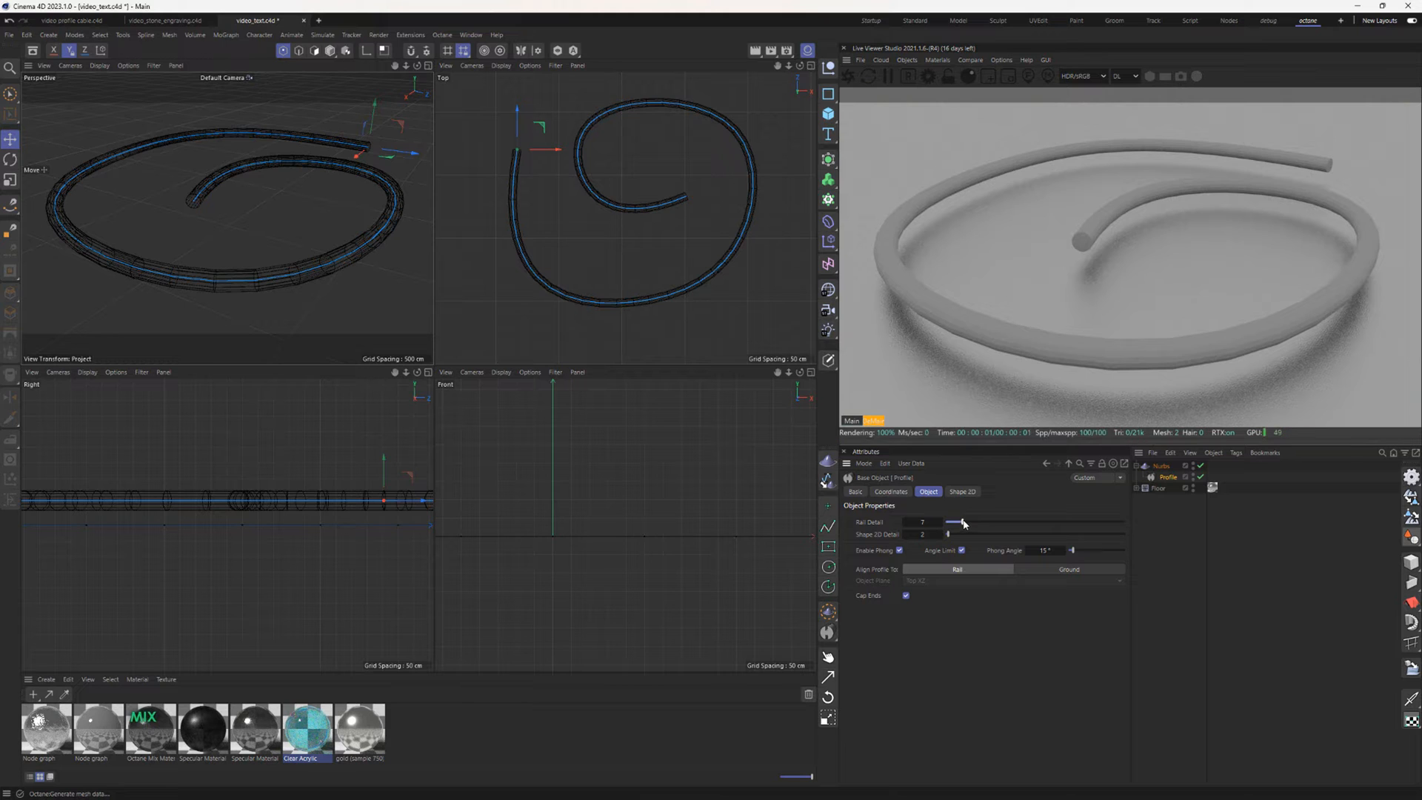
mouse_move(966, 522)
mouse_down()
mouse_move(992, 523)
mouse_move(955, 535)
mouse_up()
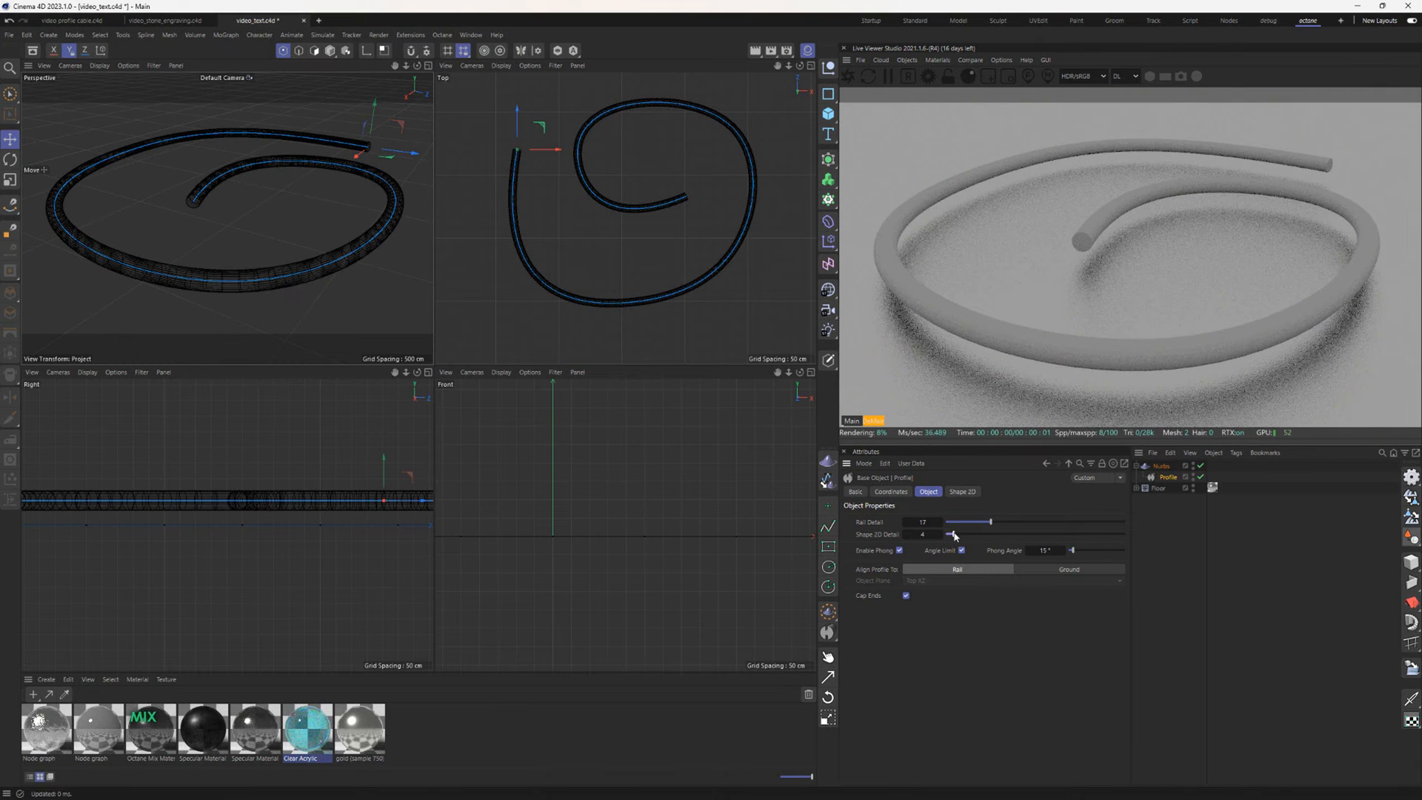
drag(1078, 549, 1080, 550)
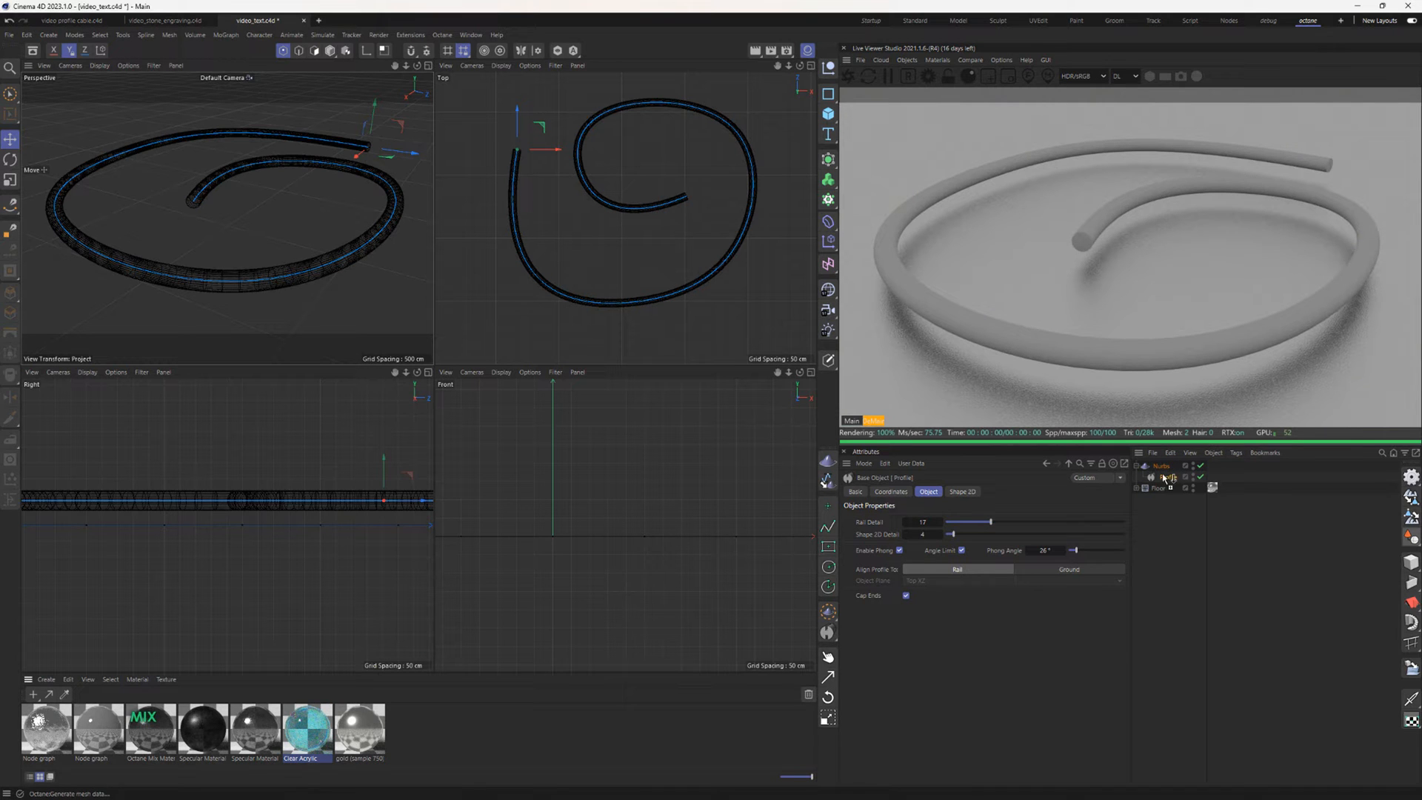
- Apply the Clear Acrylic material to the spiral's circular Profile
drag(1168, 480, 1168, 479)
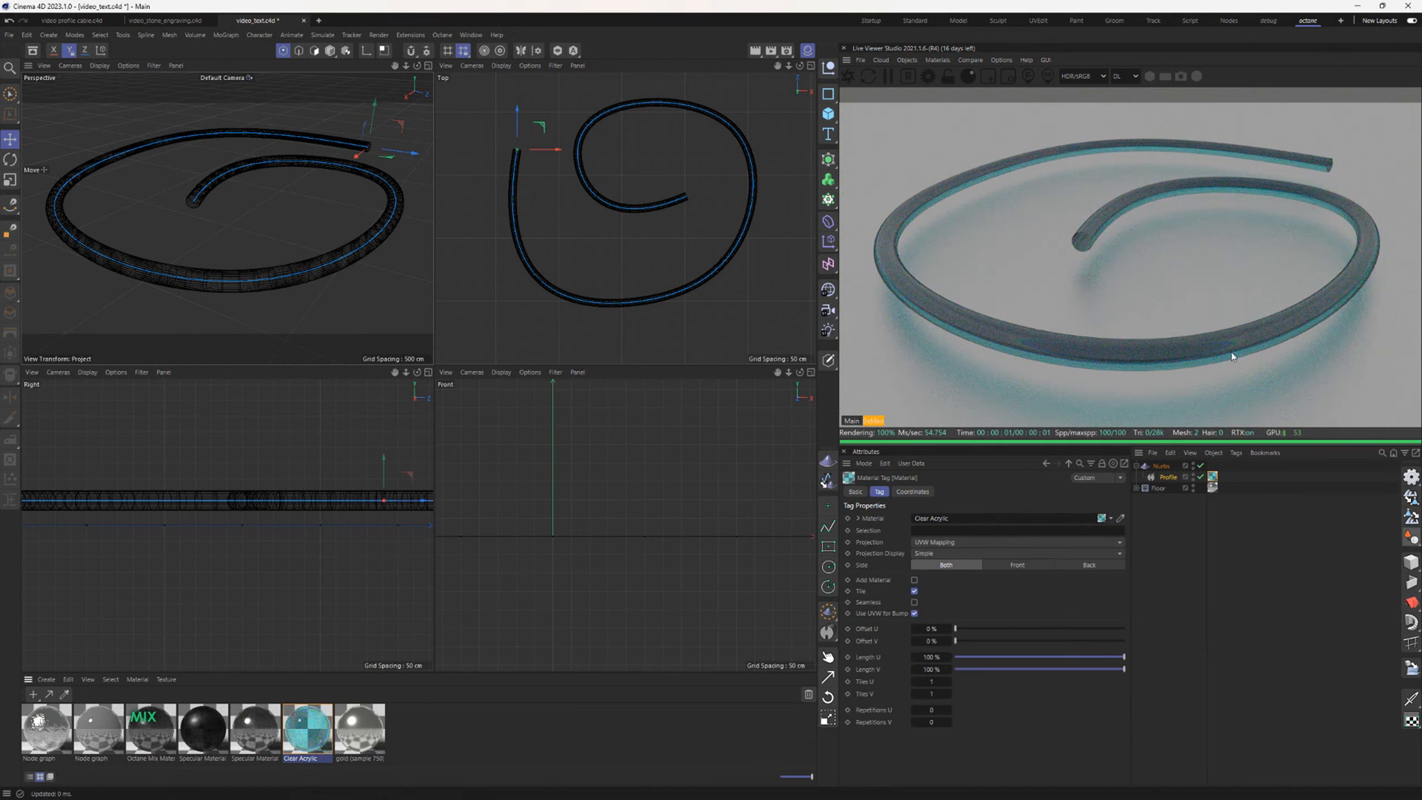
mouse_move(263, 250)
alt+mouse_down()
mouse_move(292, 255)
mouse_move(289, 243)
alt+mouse_up()
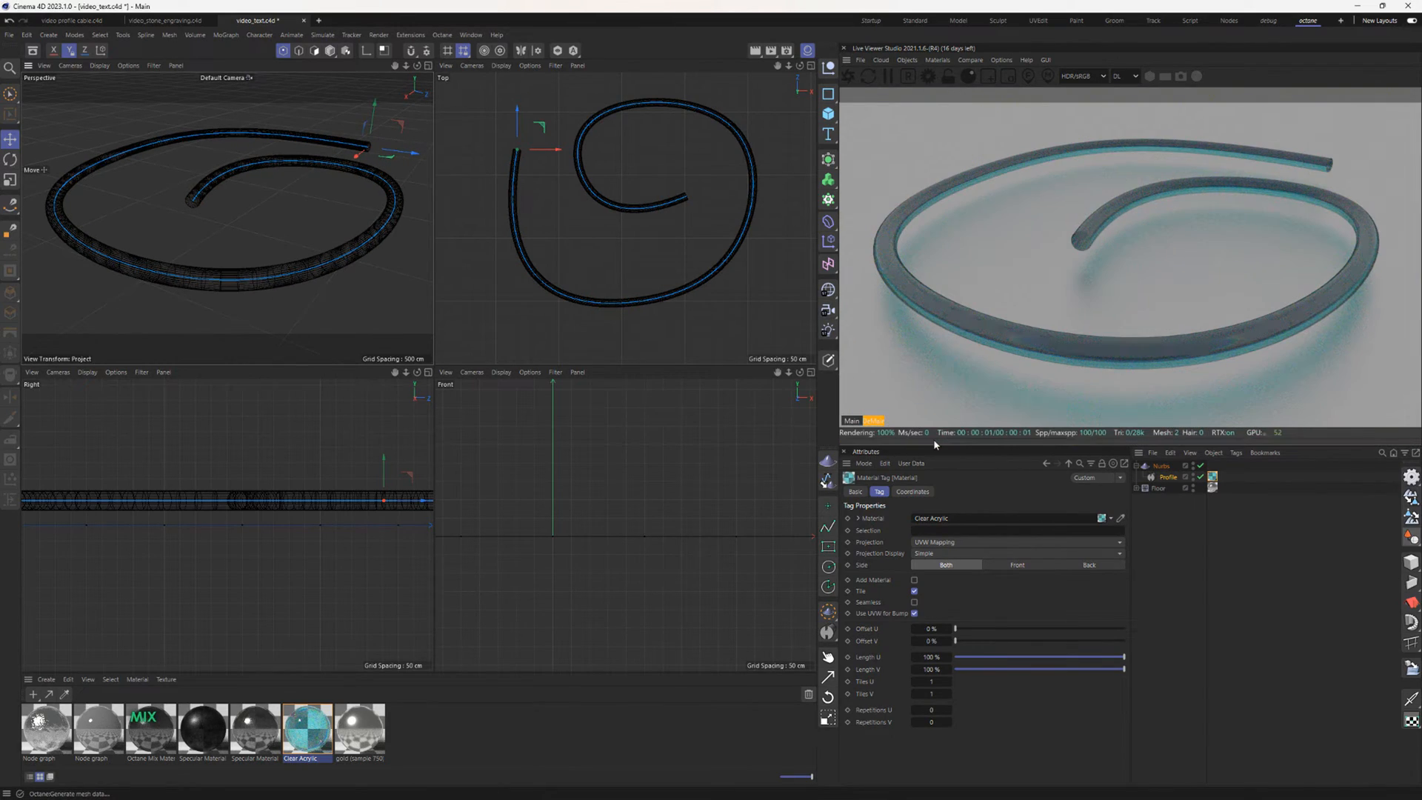
- Add an Engraver to the spiral's Profile and expand the Profile's hierarchy to show it
click(829, 635)
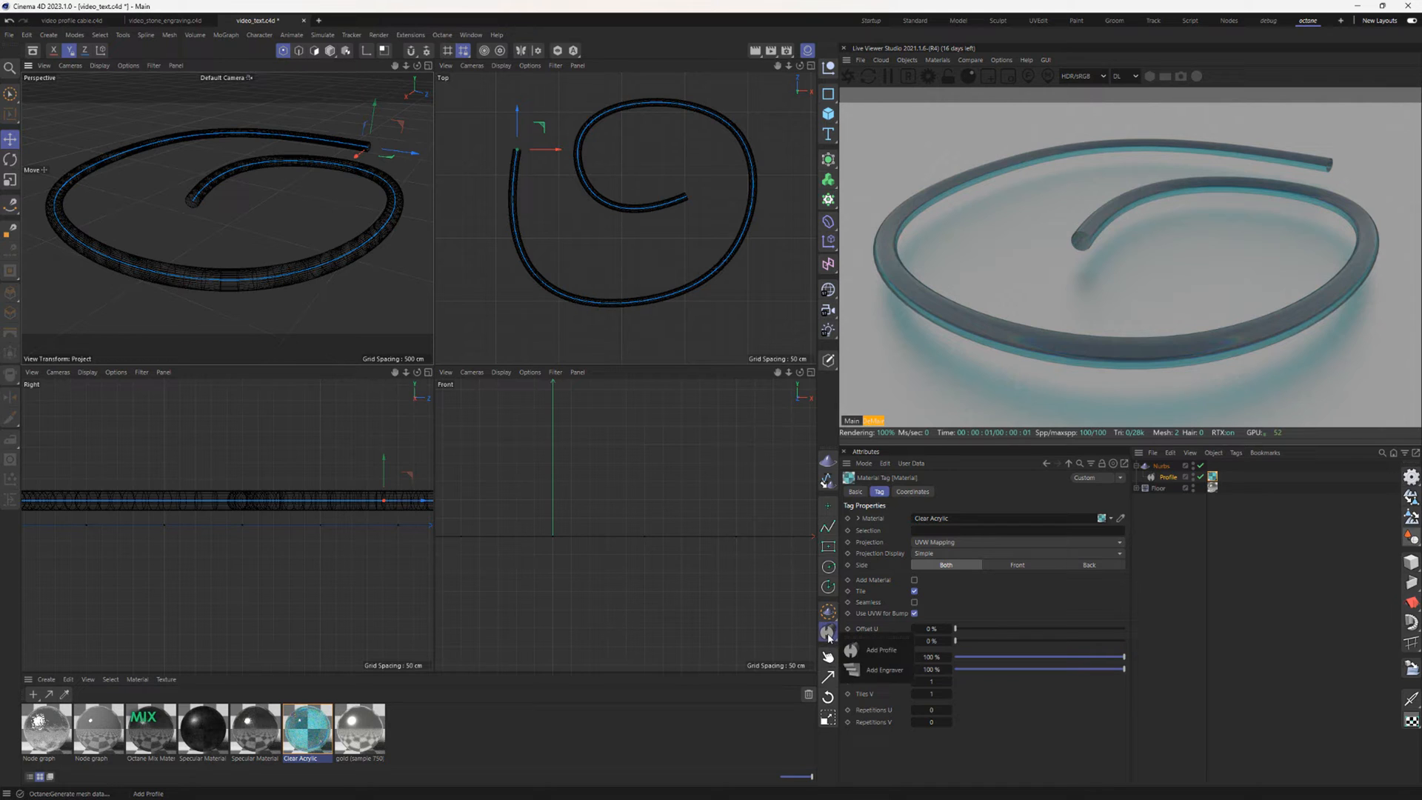
click(882, 671)
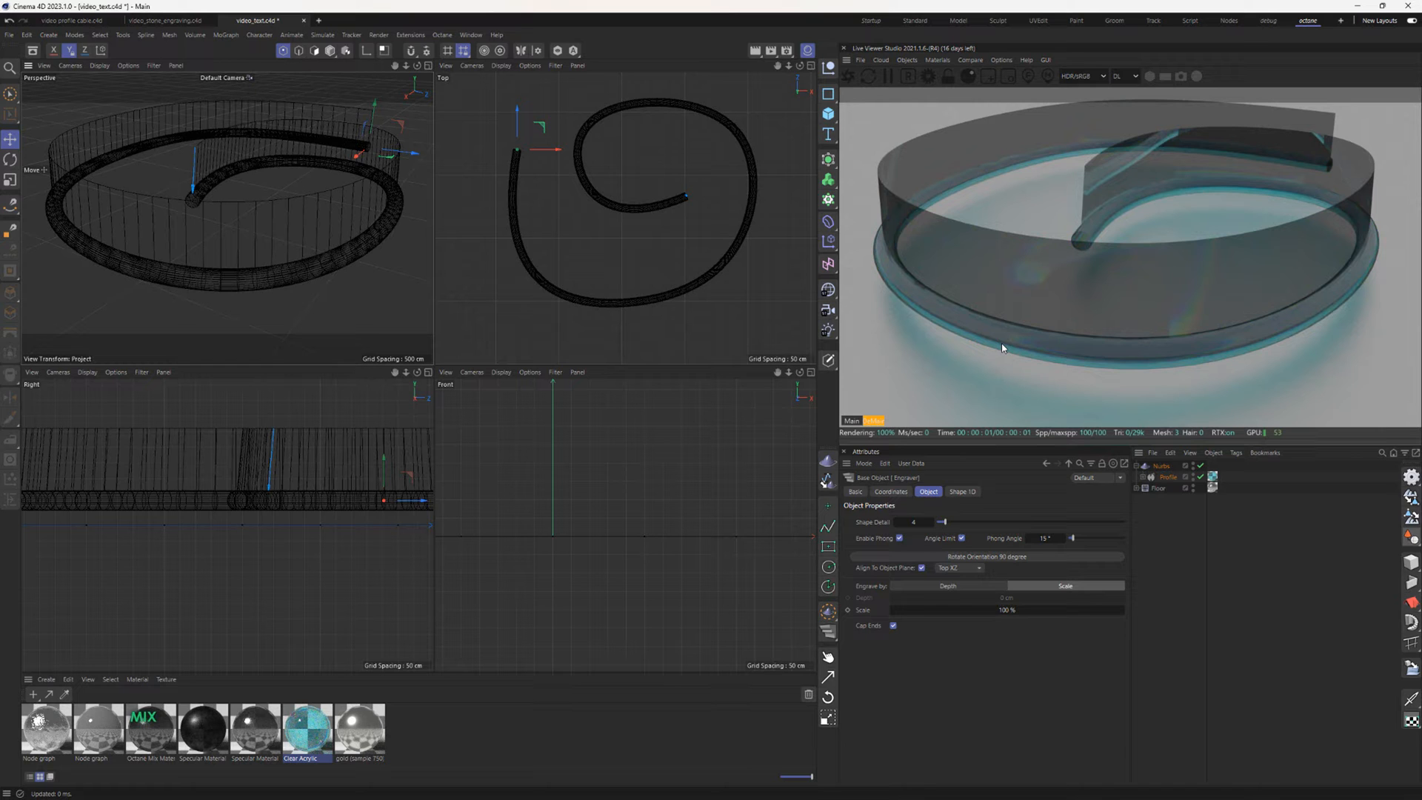
click(1143, 477)
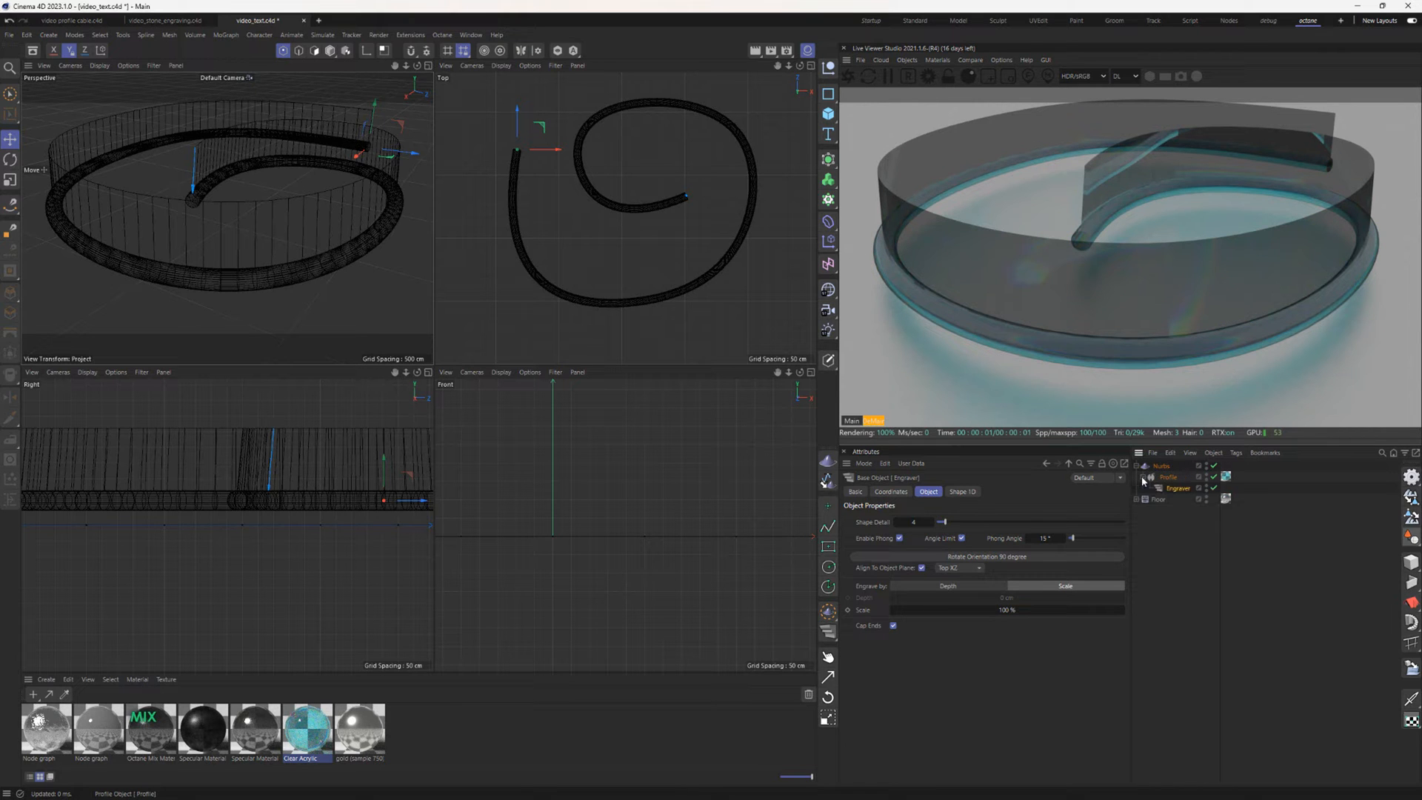
- Set the Multiply value of the spiral's Engraver to 24, using the Slope shape, and inspect the toothed end
click(1173, 477)
click(1176, 487)
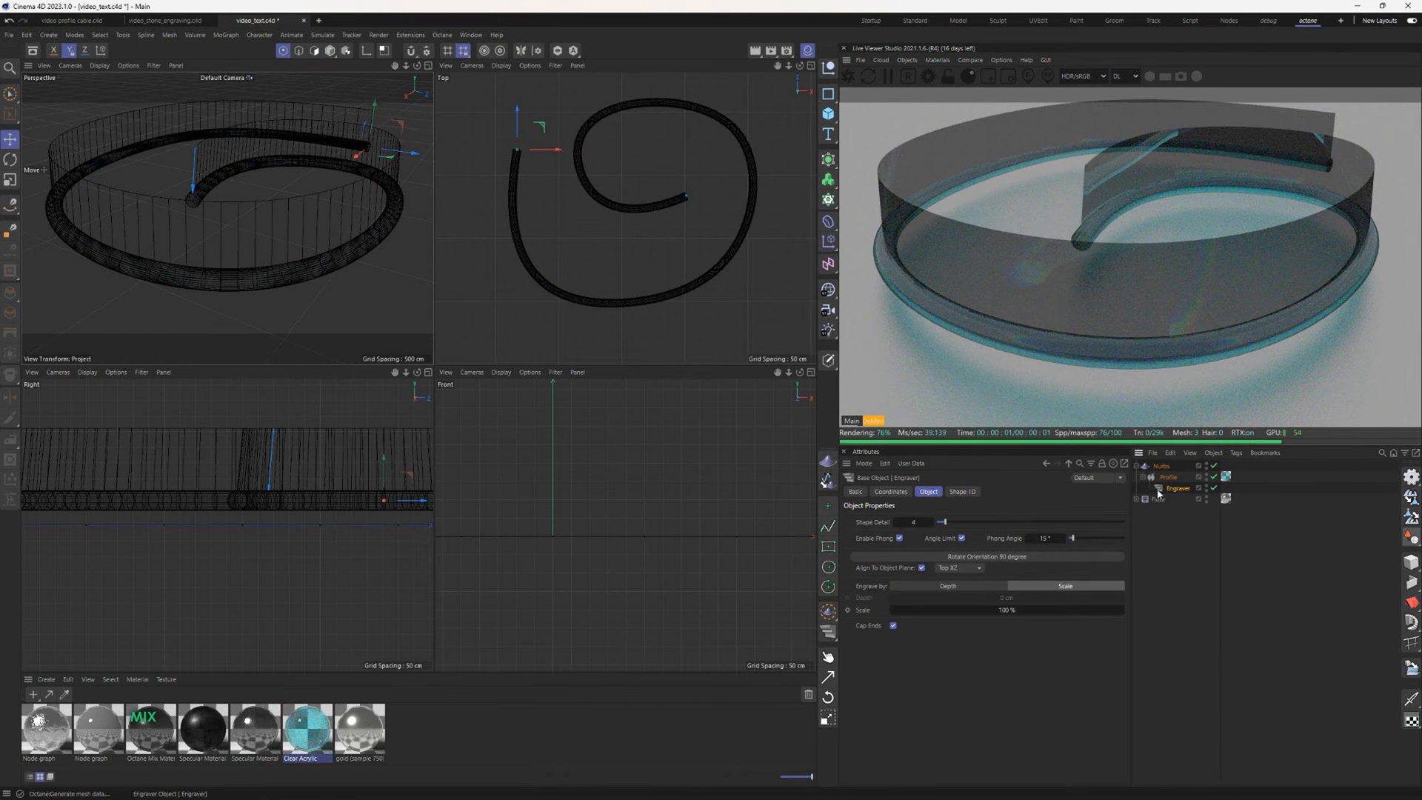
click(961, 491)
drag(922, 561, 940, 561)
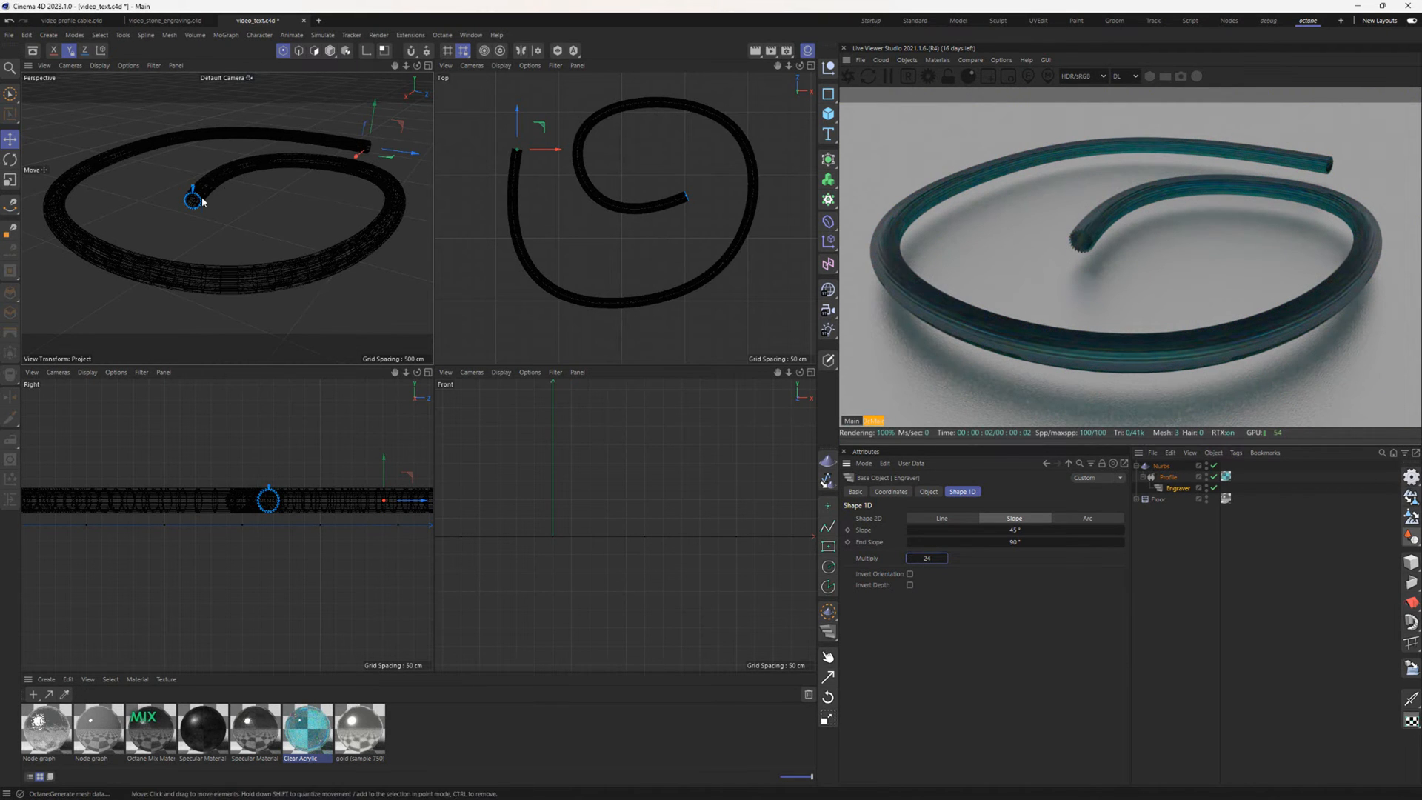
scroll(207, 191, up, 5)
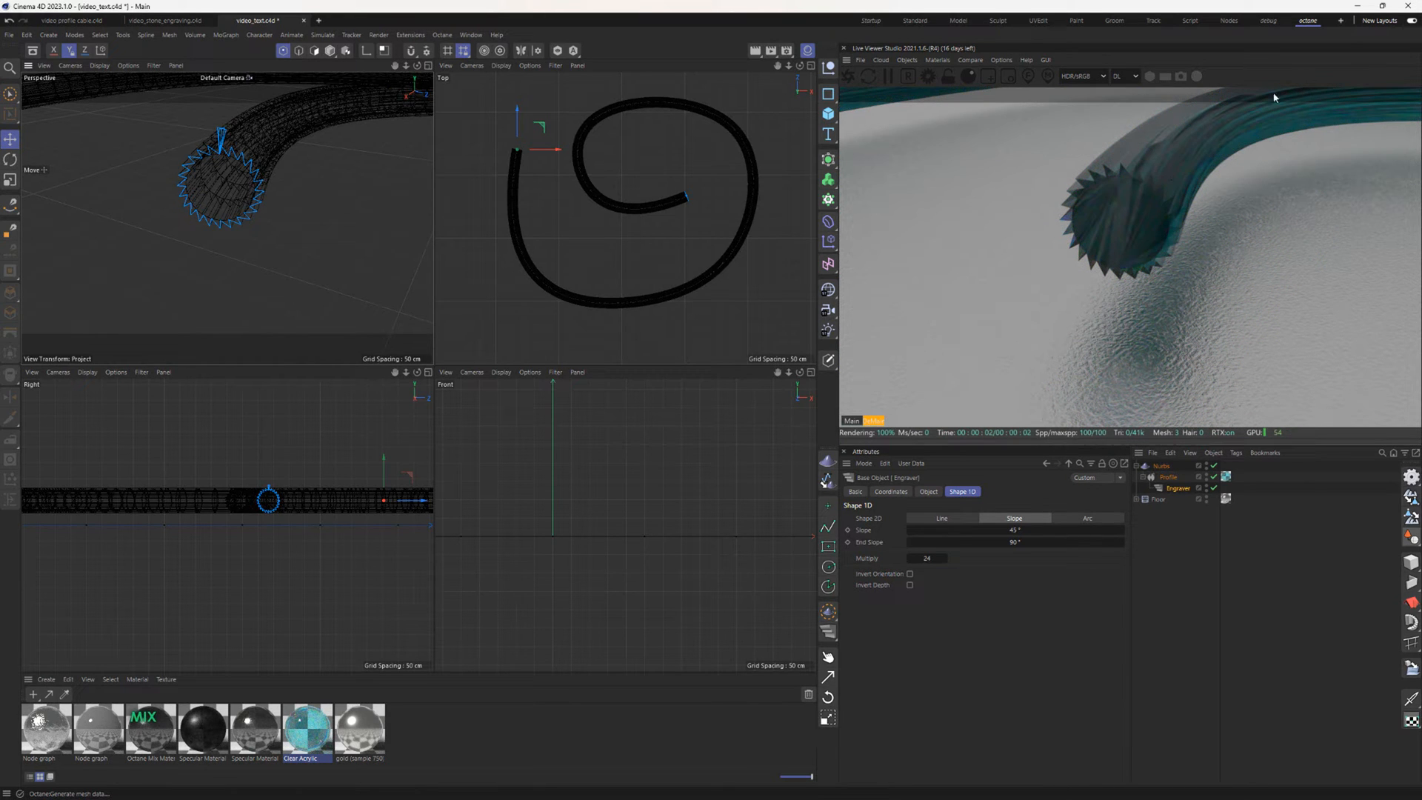
- Rotate the Engraver's orientation by 90 degrees on the spiral and frame the whole shape
click(929, 491)
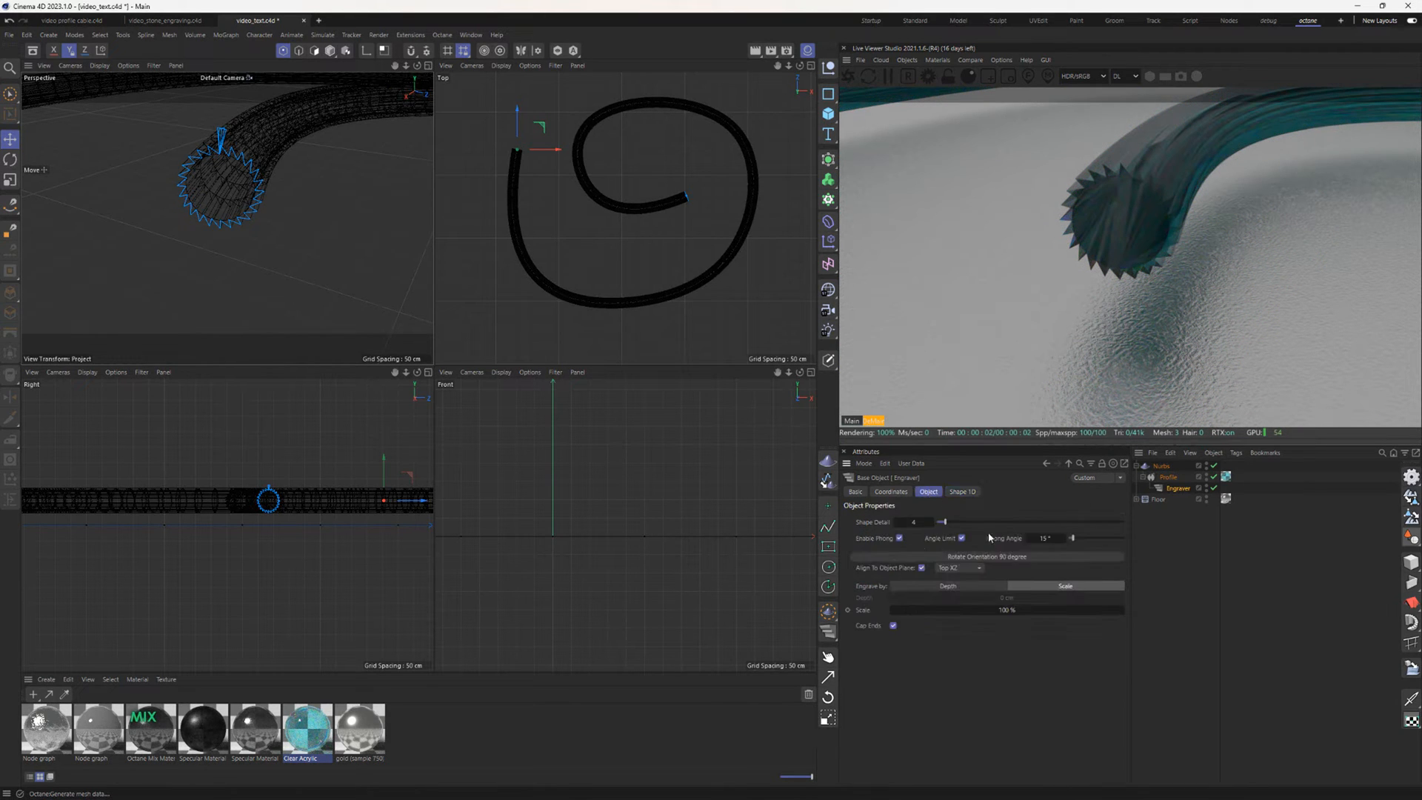
click(985, 557)
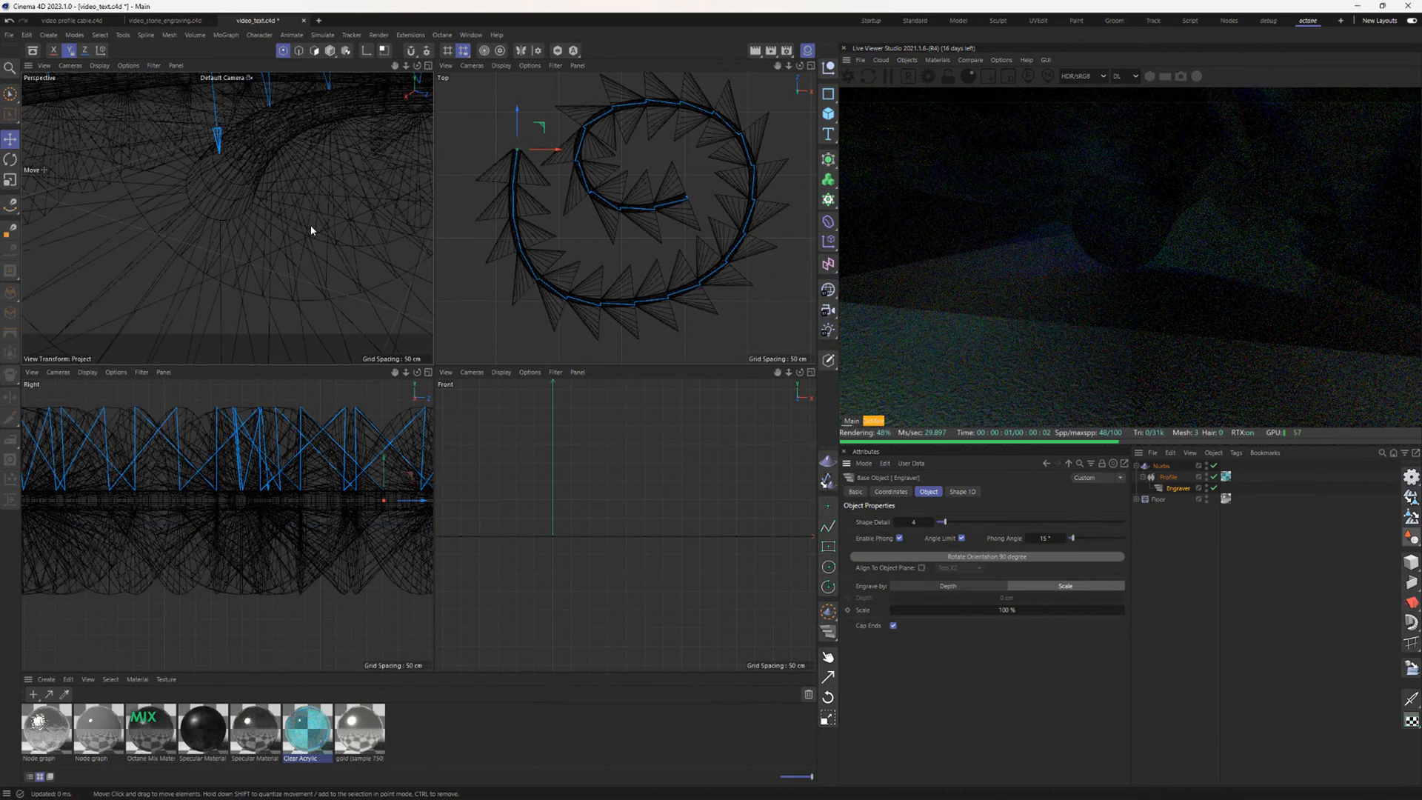
key(h)
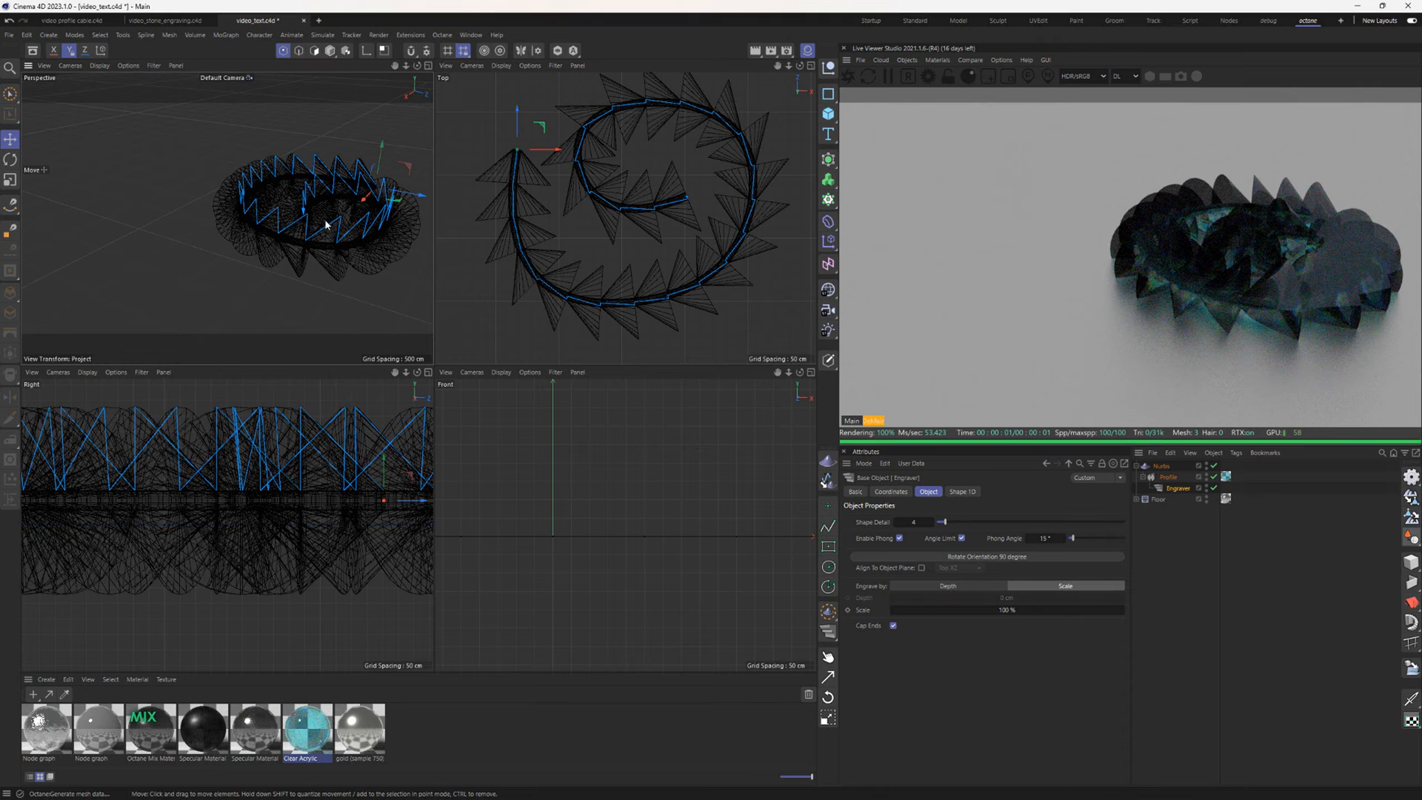
alt+middle_drag(326, 225, 248, 225)
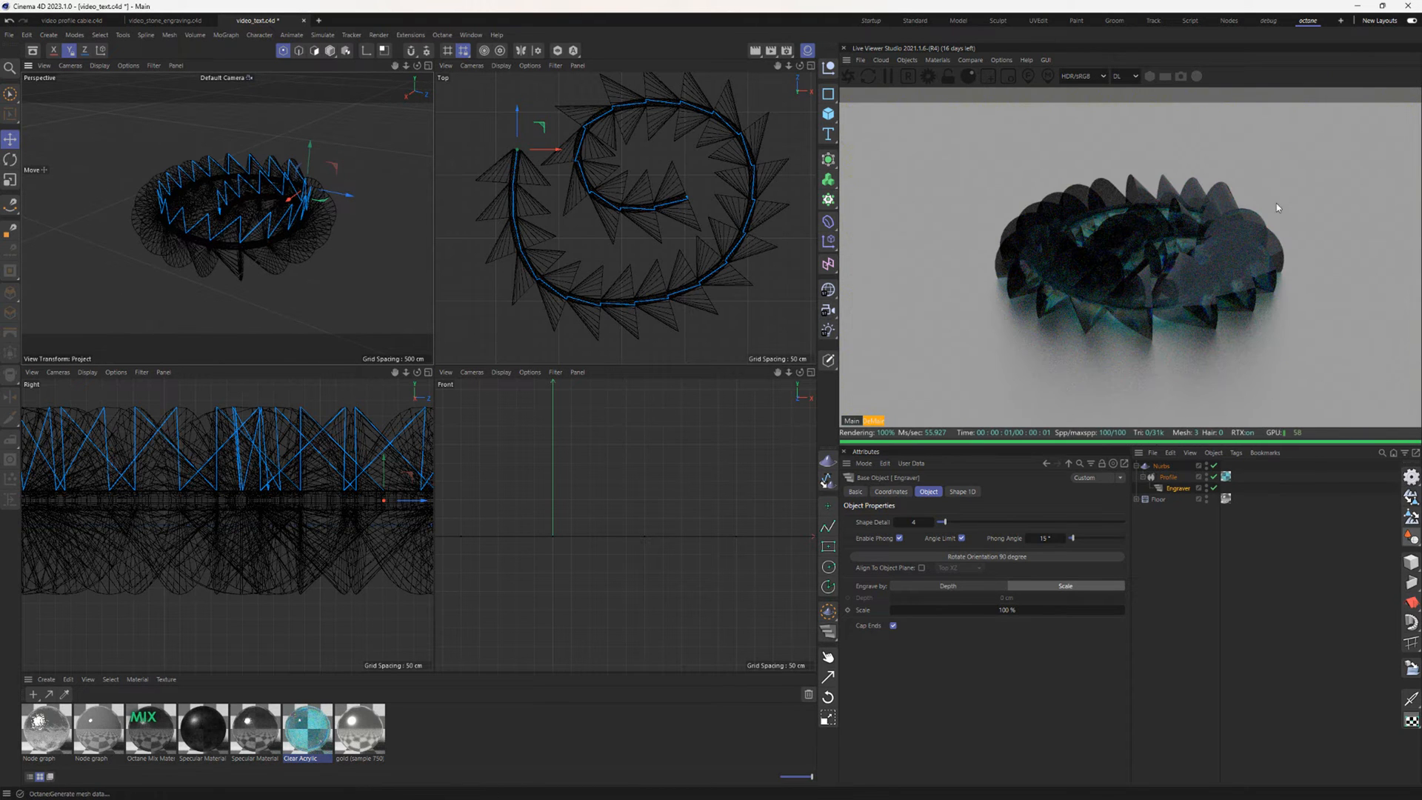
- Set the Engraver's Multiply value to 167 and change its 1D shape from Slope to Arc
click(961, 492)
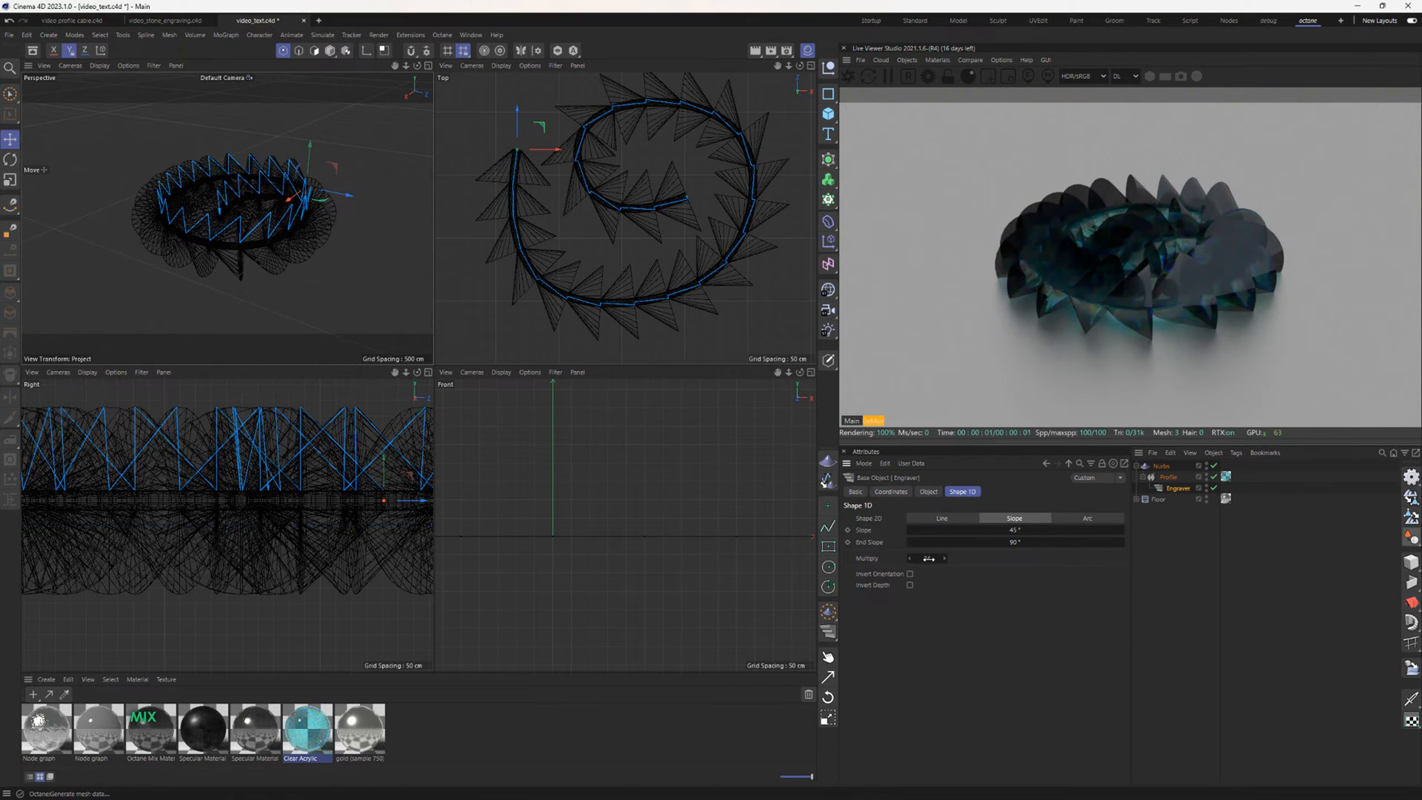
drag(928, 558, 1072, 559)
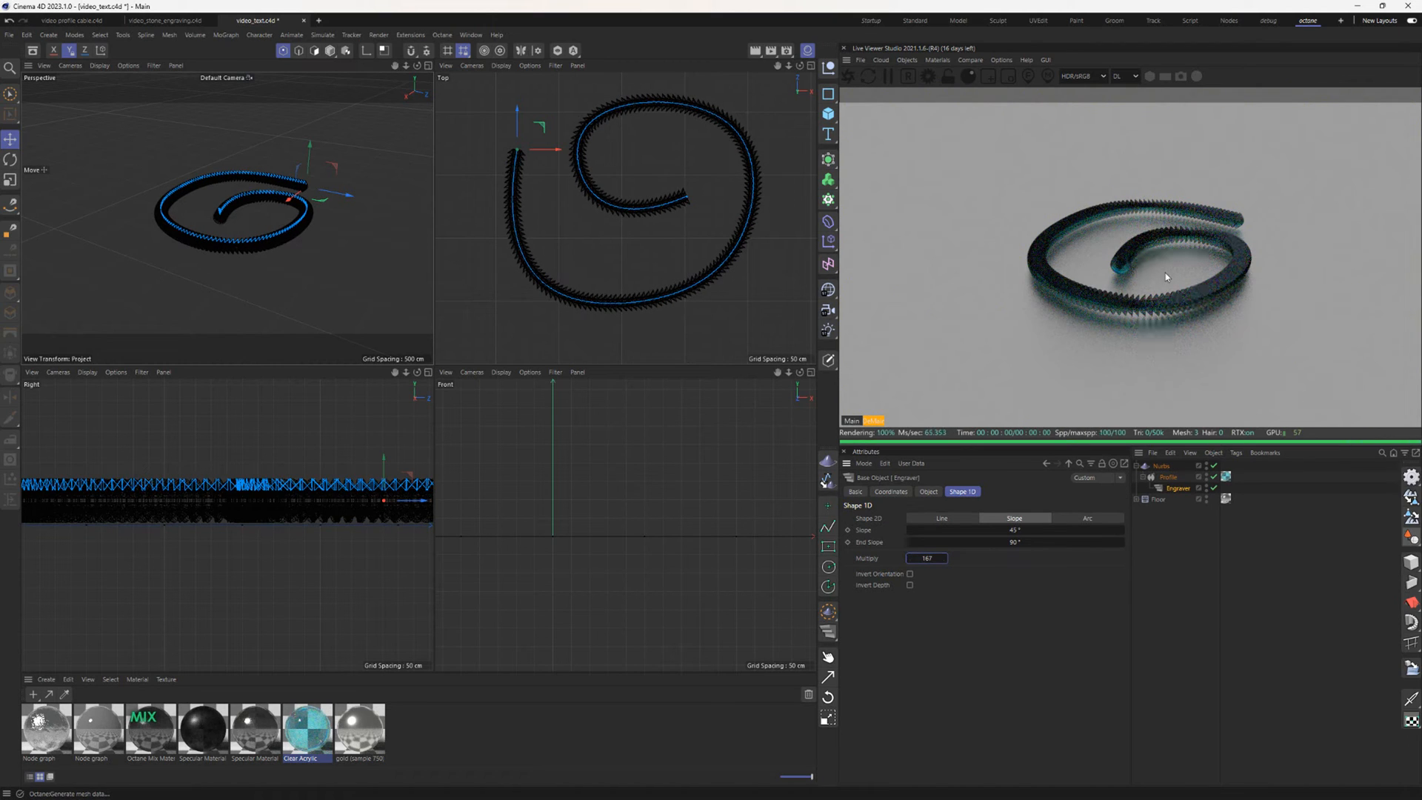
scroll(271, 237, up, 5)
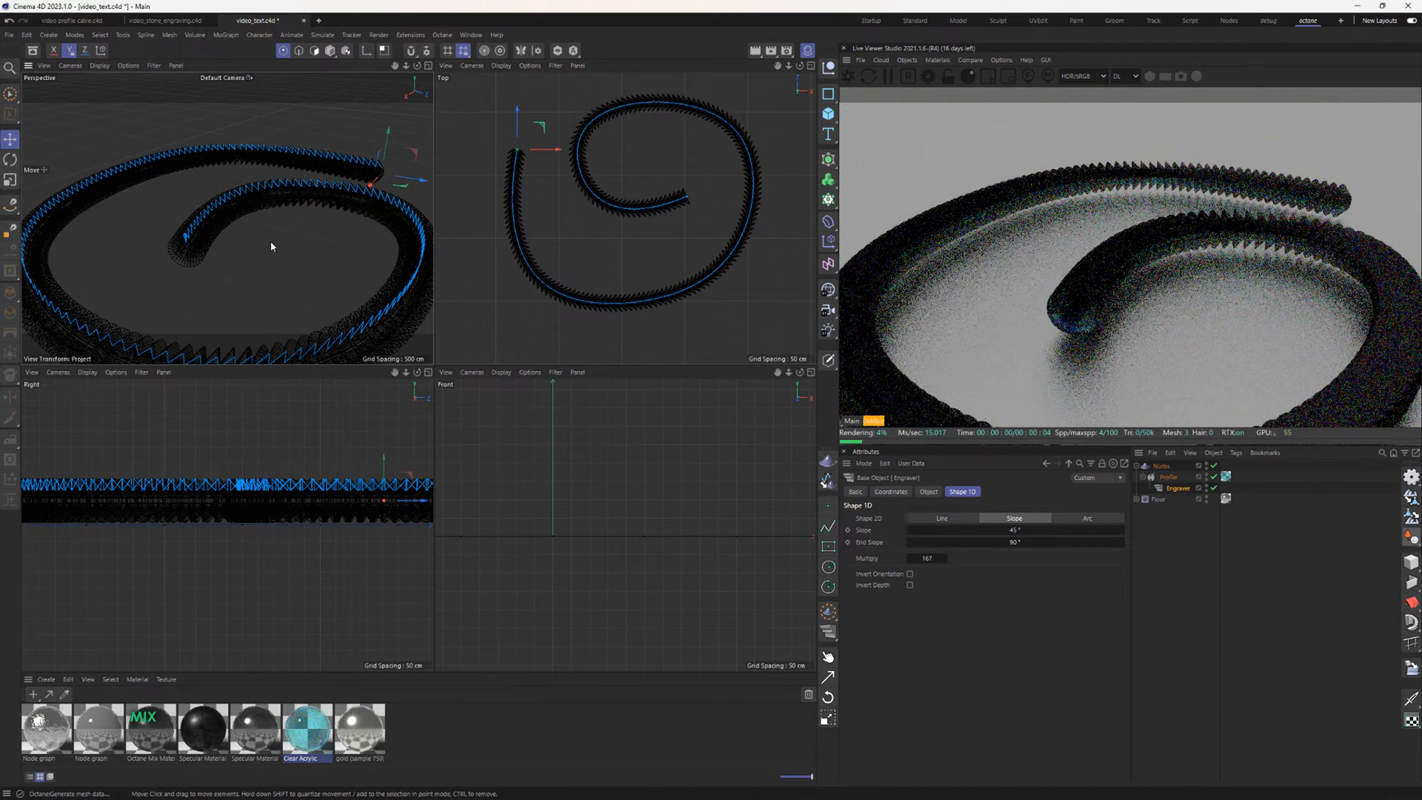
alt+drag(276, 238, 277, 211)
alt+middle_drag(277, 210, 279, 212)
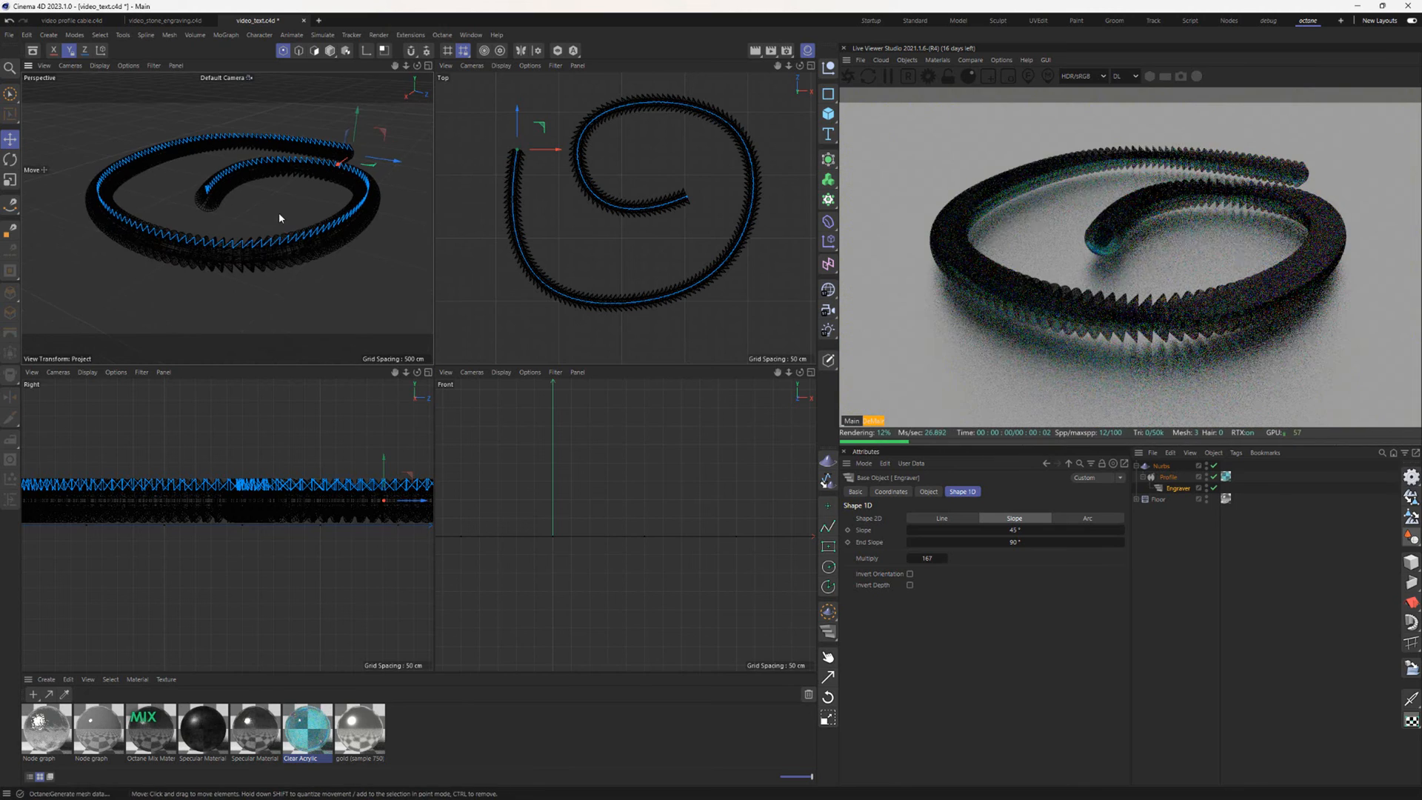
alt+drag(278, 212, 283, 225)
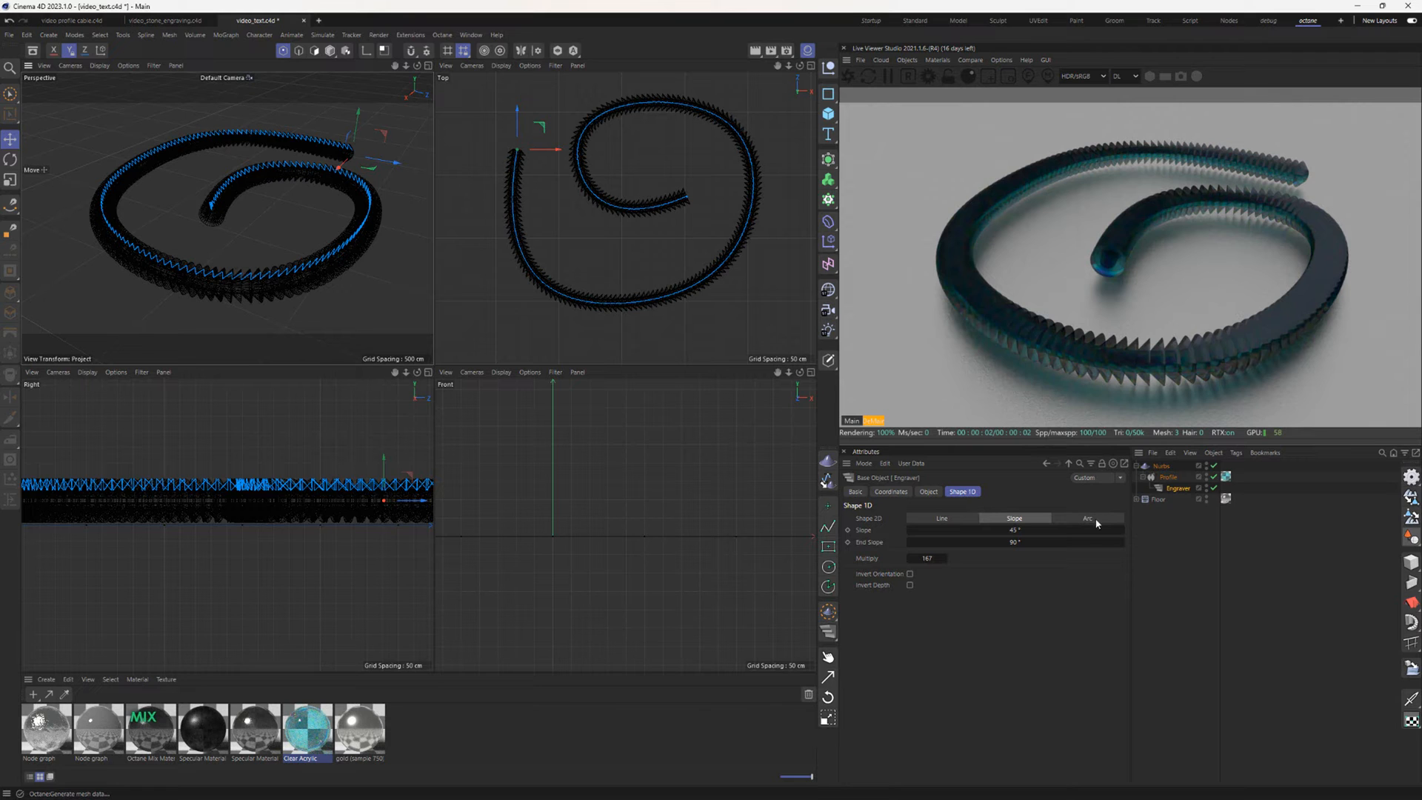
click(1088, 518)
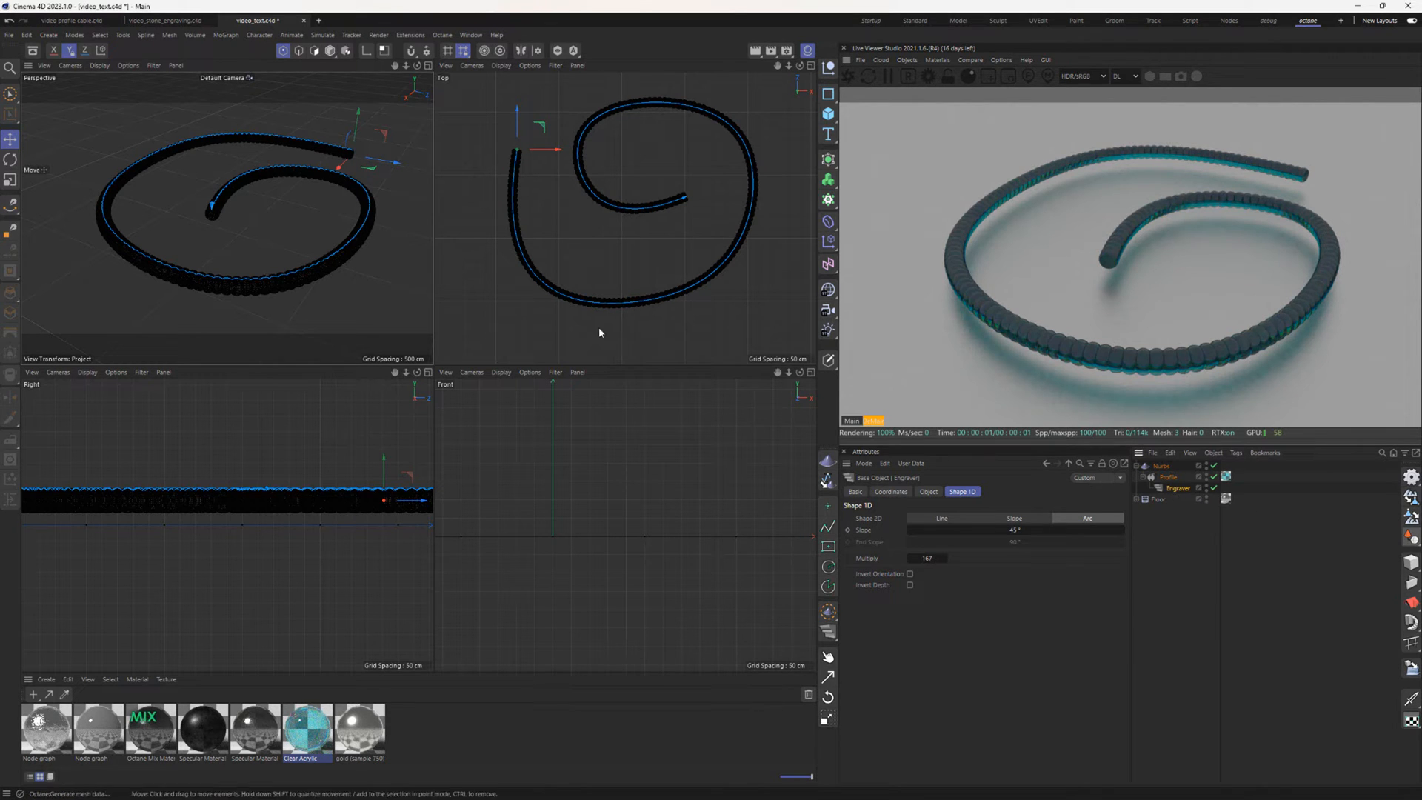
- Draw a custom engraving curve in the Top view inside the spiral, shaped as a small hump with a flat tail
scroll(604, 317, up, 4)
scroll(606, 315, up, 2)
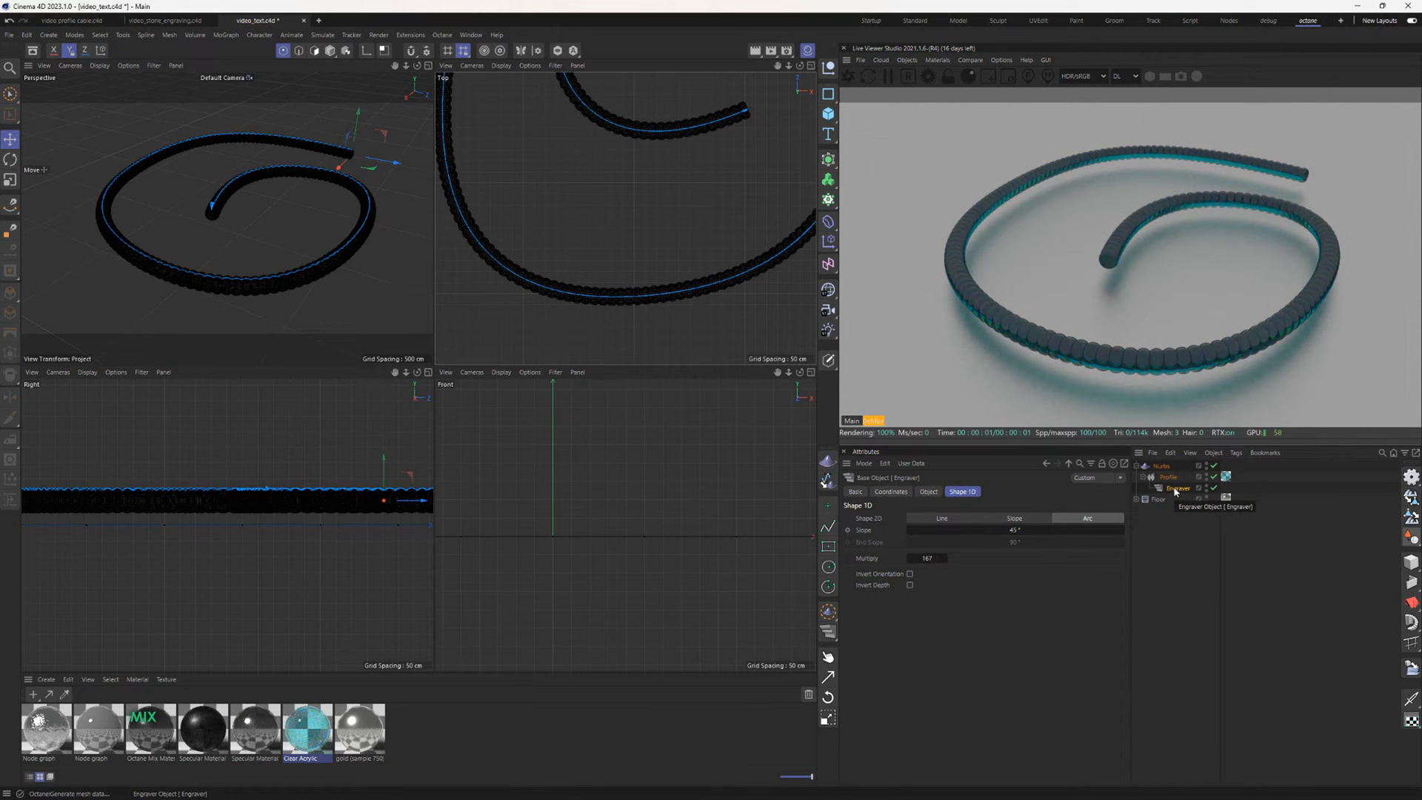
click(828, 525)
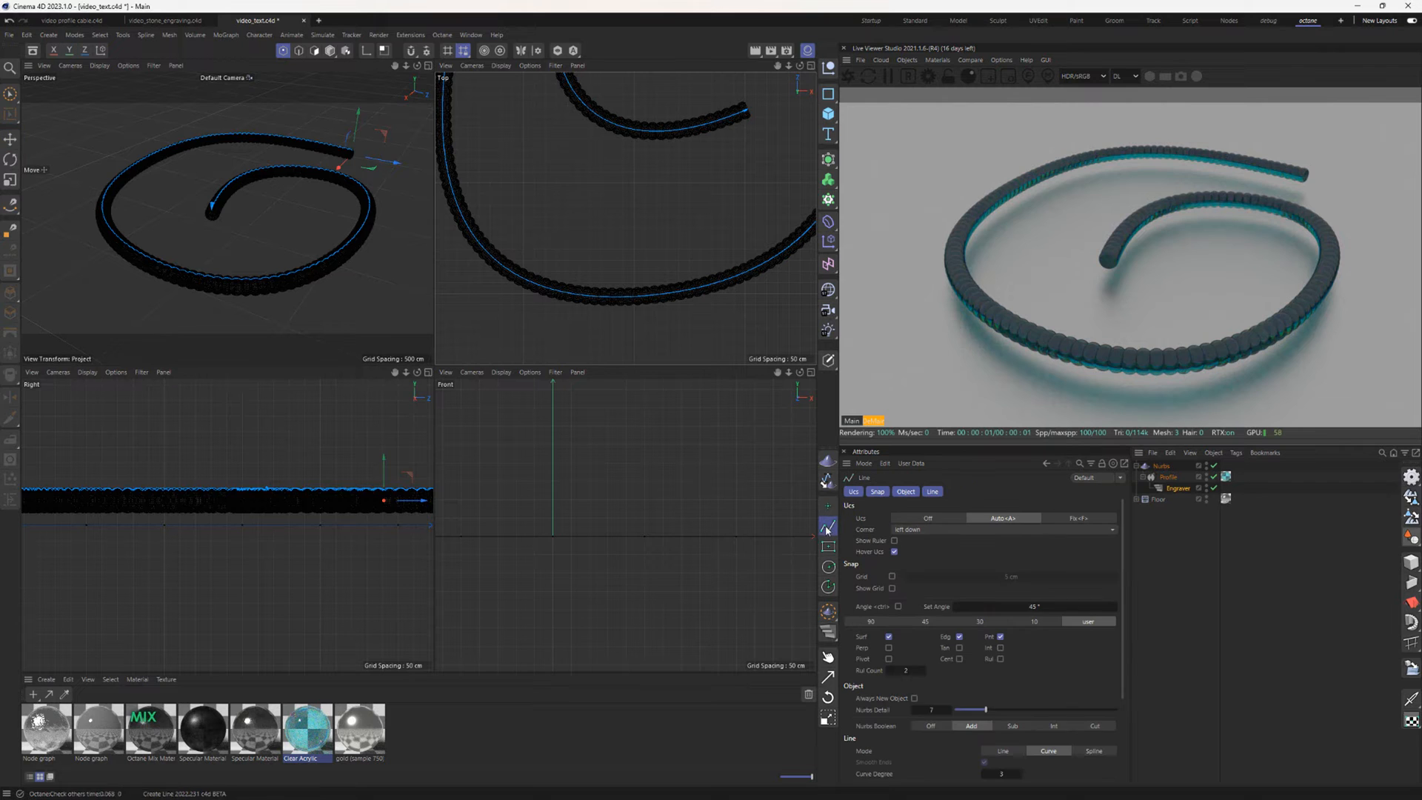
scroll(663, 246, up, 1)
click(620, 245)
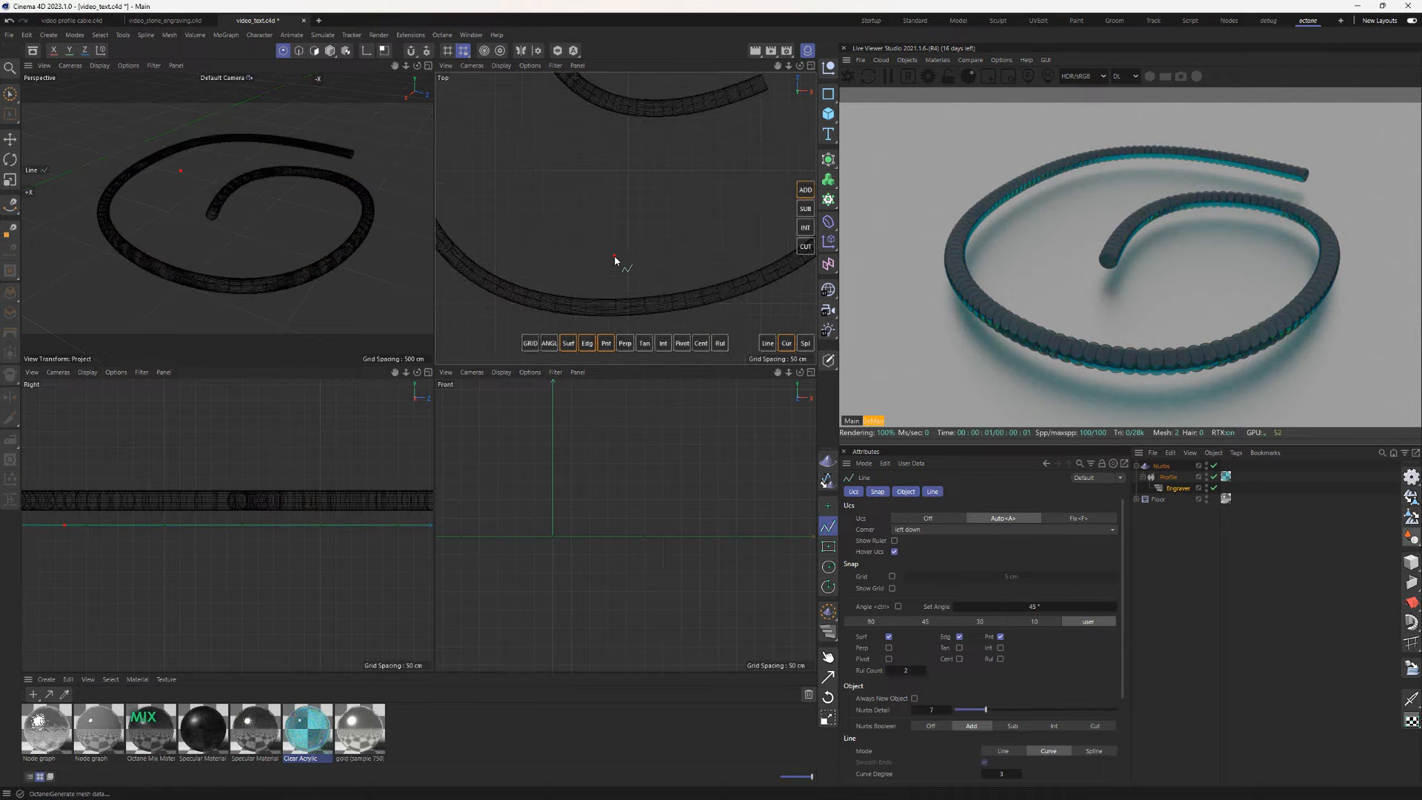
click(642, 243)
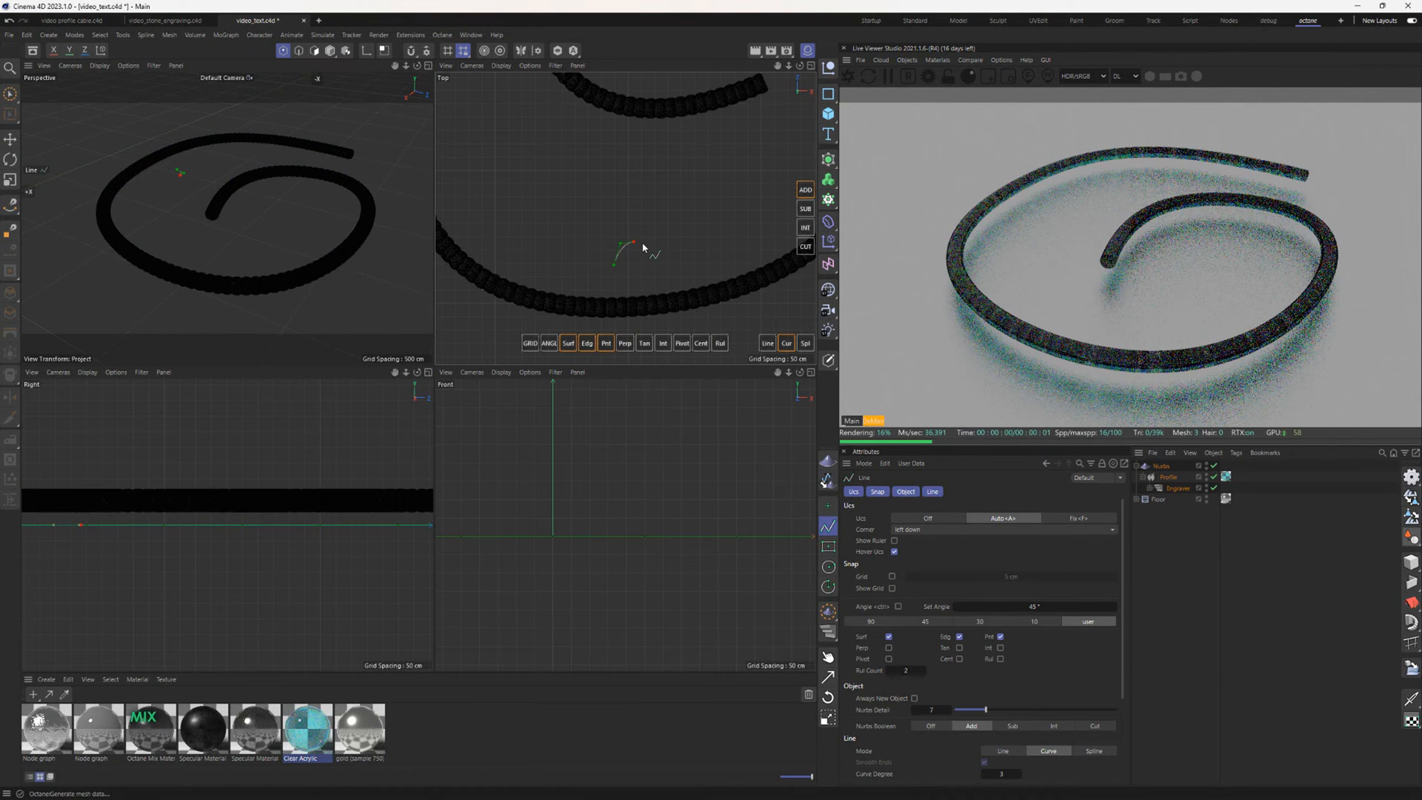
click(649, 264)
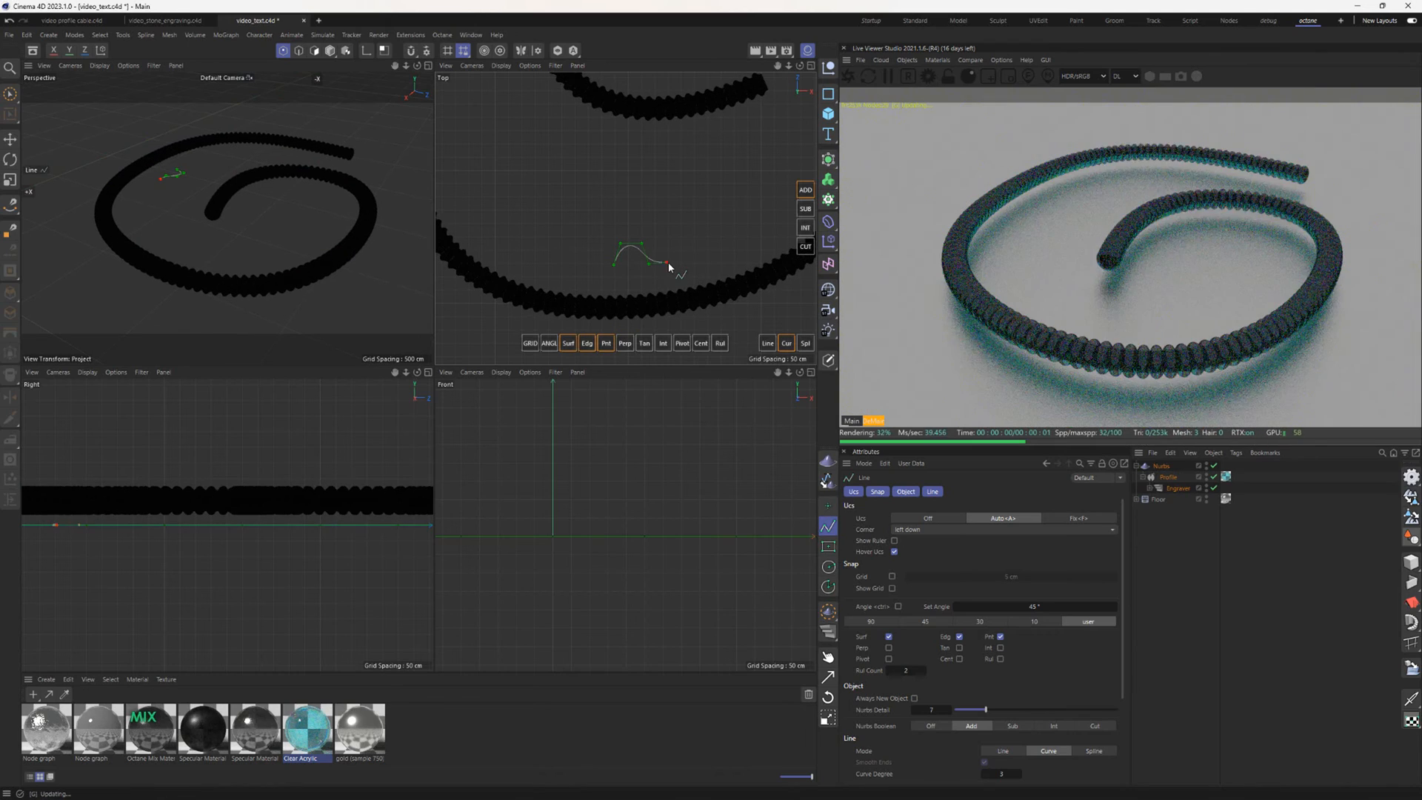
click(676, 263)
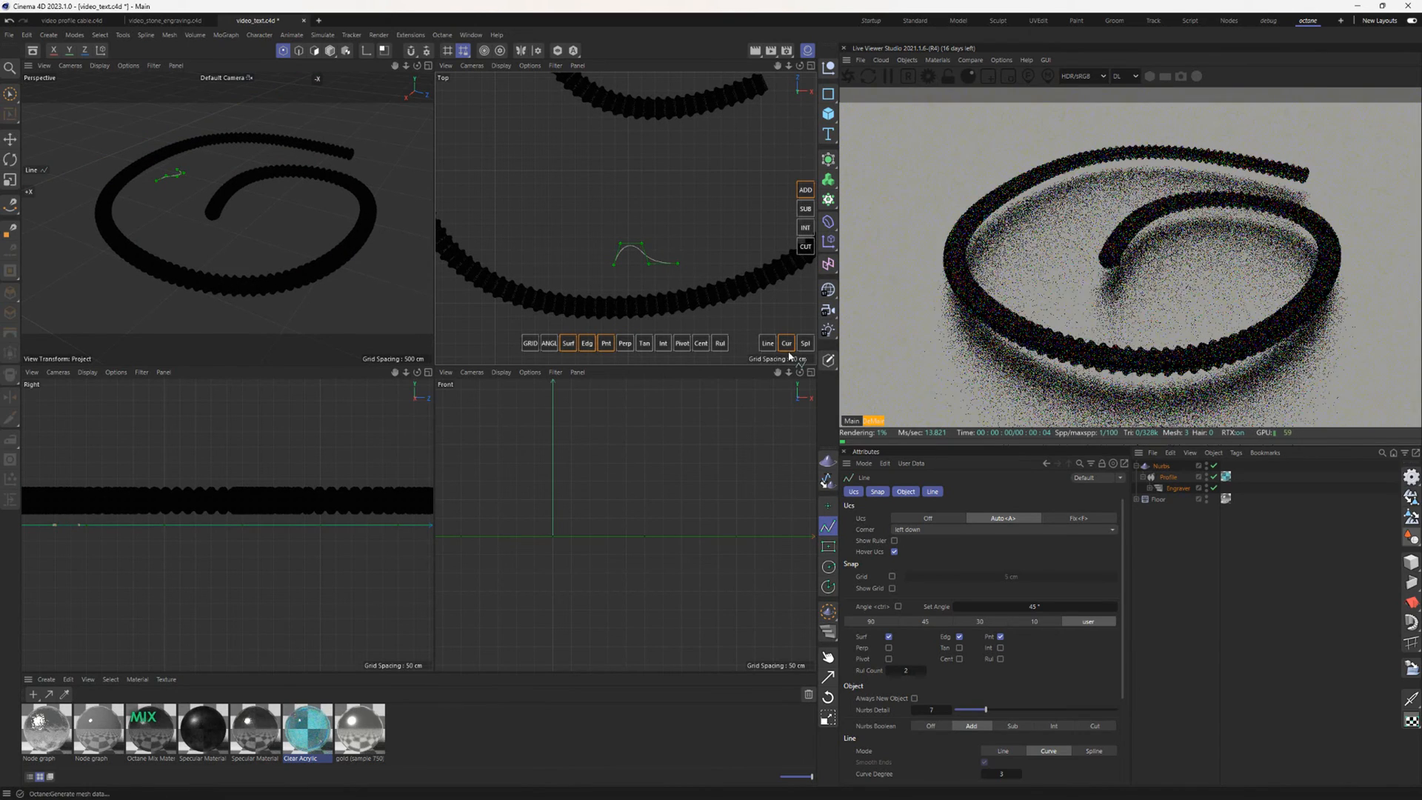
- Switch the engraving curve to straight Line mode, round its hump with extra points and extend it with a second, smaller bump
click(768, 343)
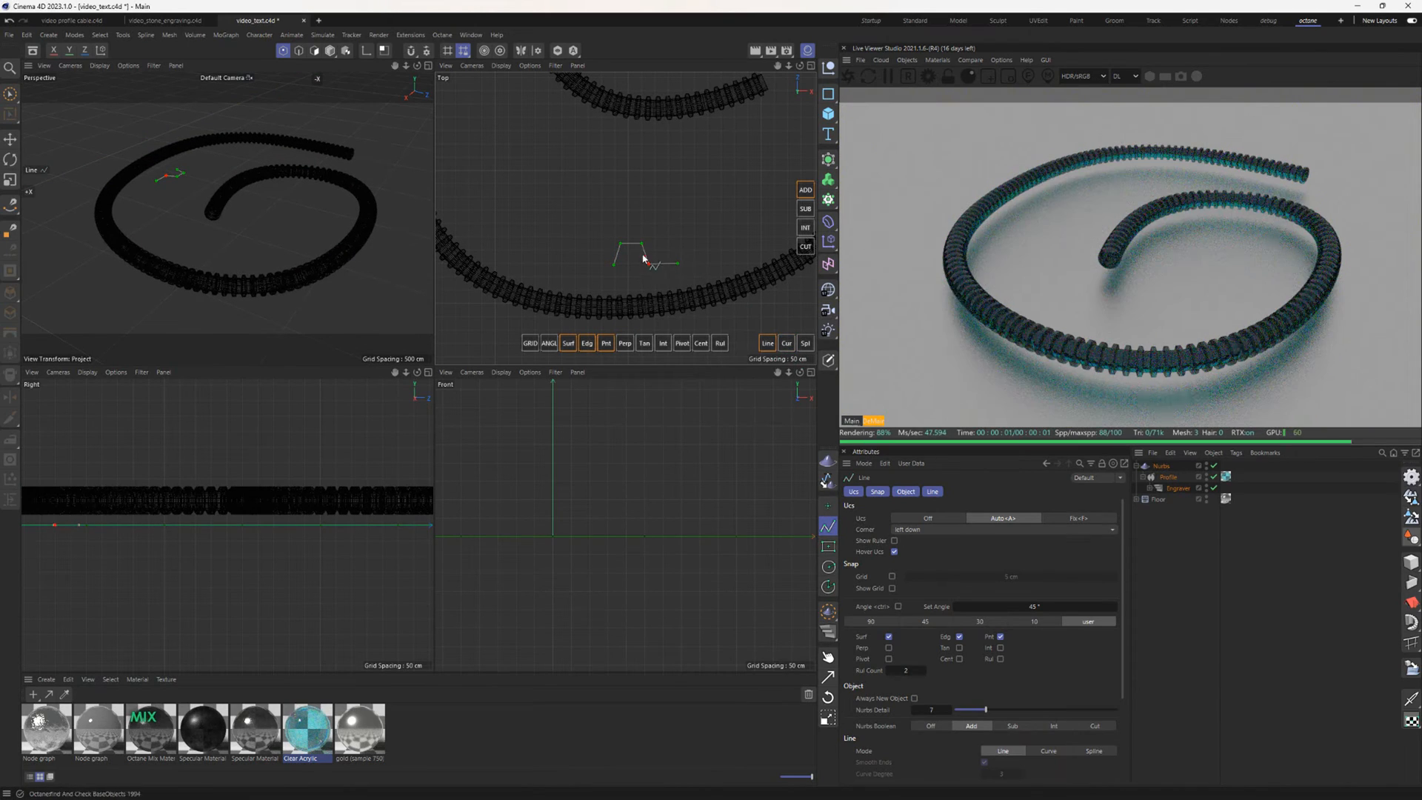
mouse_move(645, 253)
mouse_down()
mouse_move(630, 239)
mouse_move(617, 253)
mouse_up()
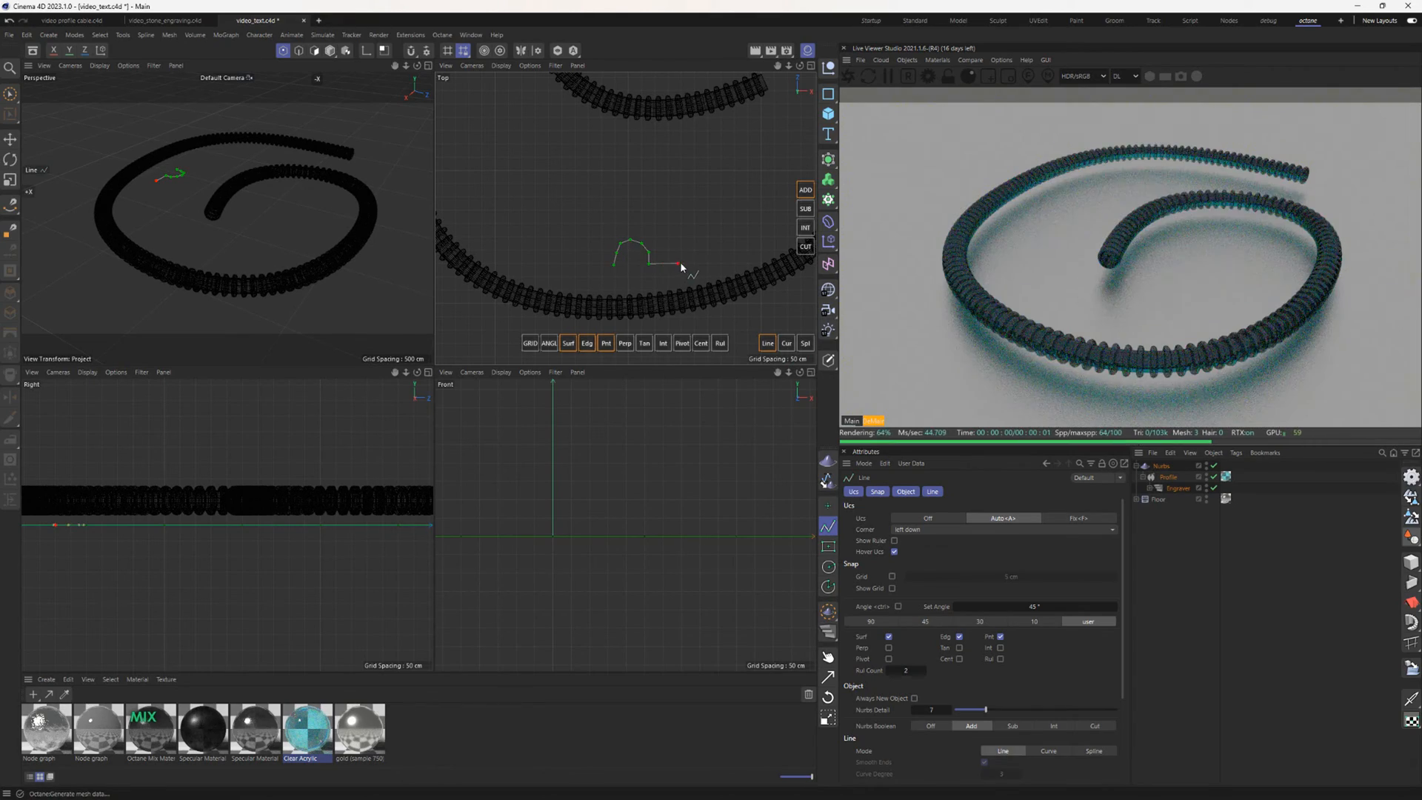
click(712, 260)
click(722, 256)
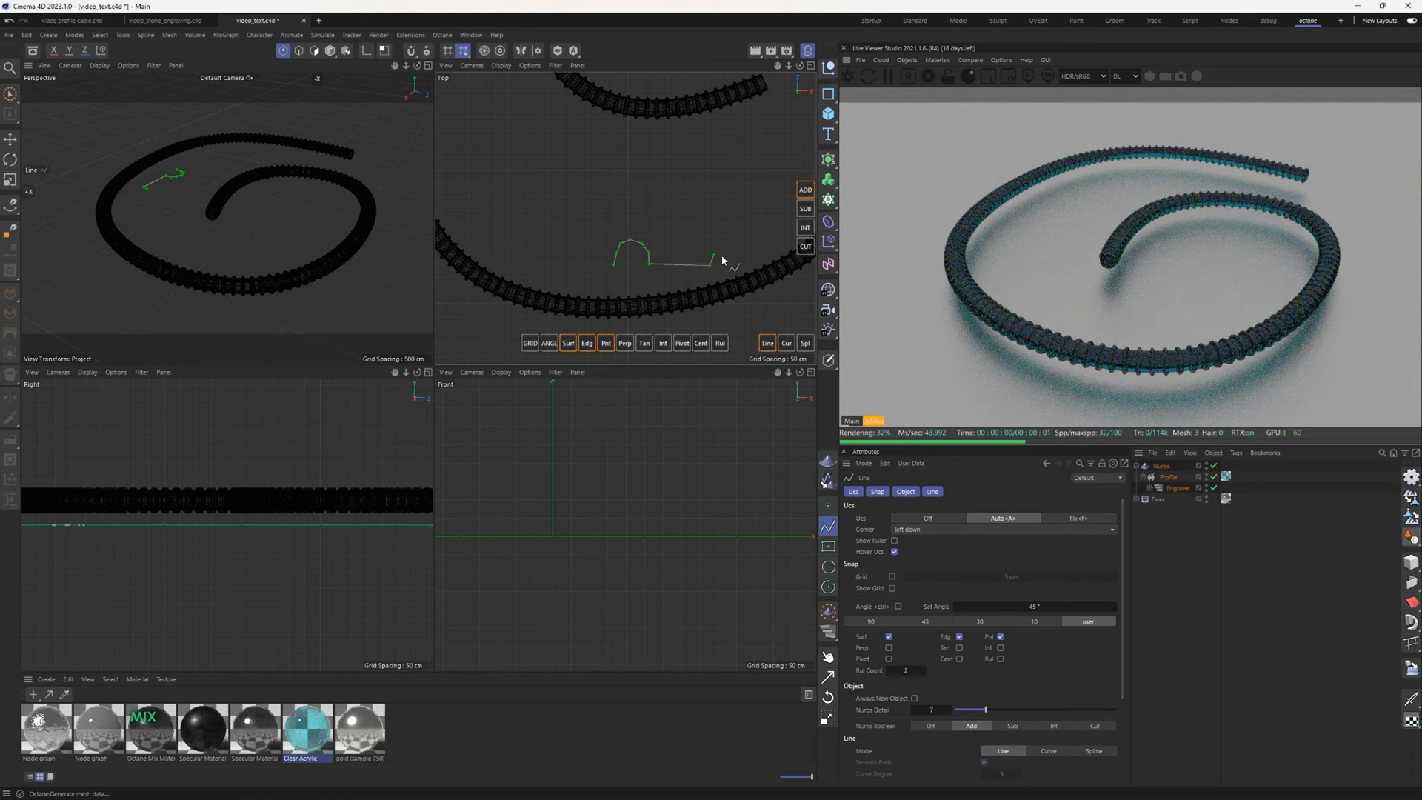
click(725, 267)
click(748, 269)
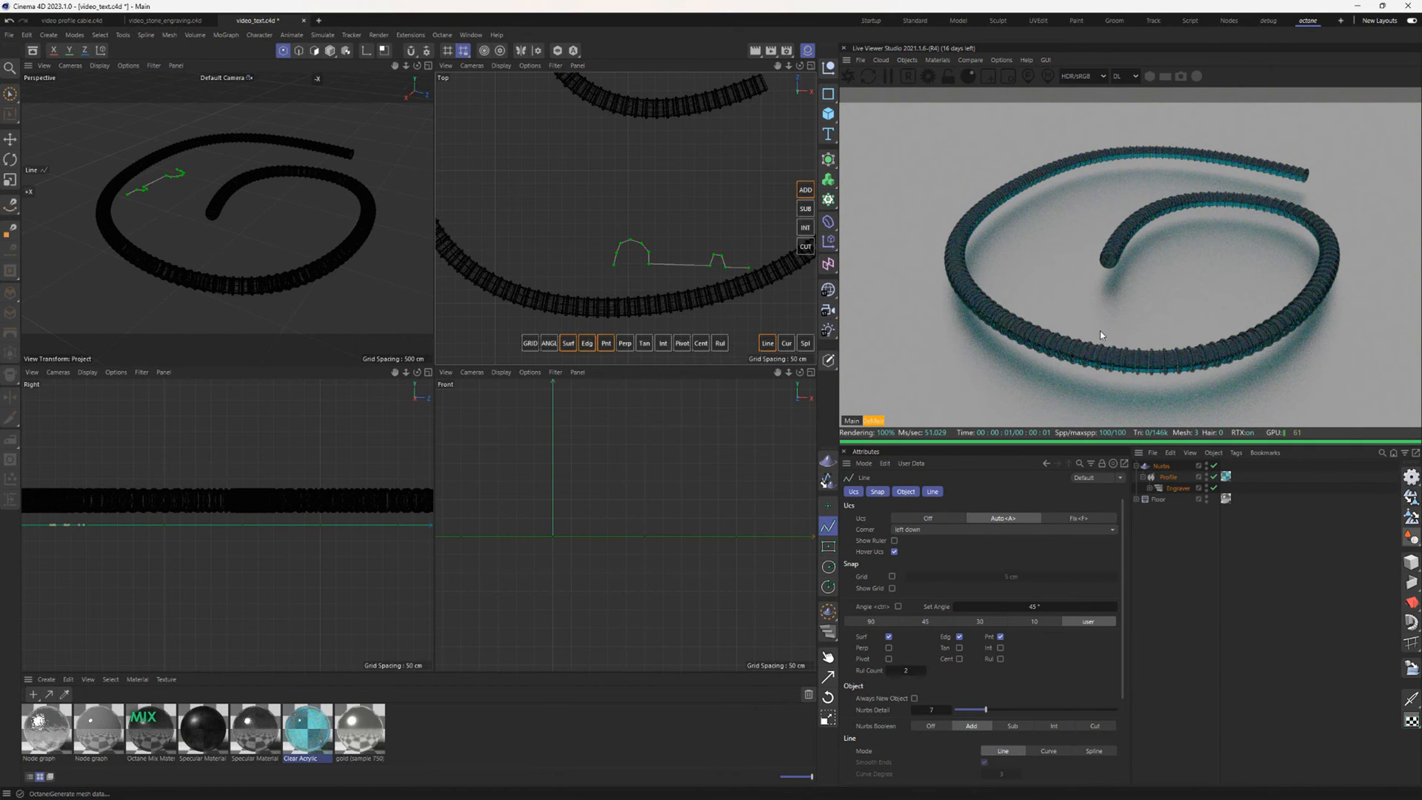
scroll(319, 256, up, 4)
scroll(318, 255, down, 3)
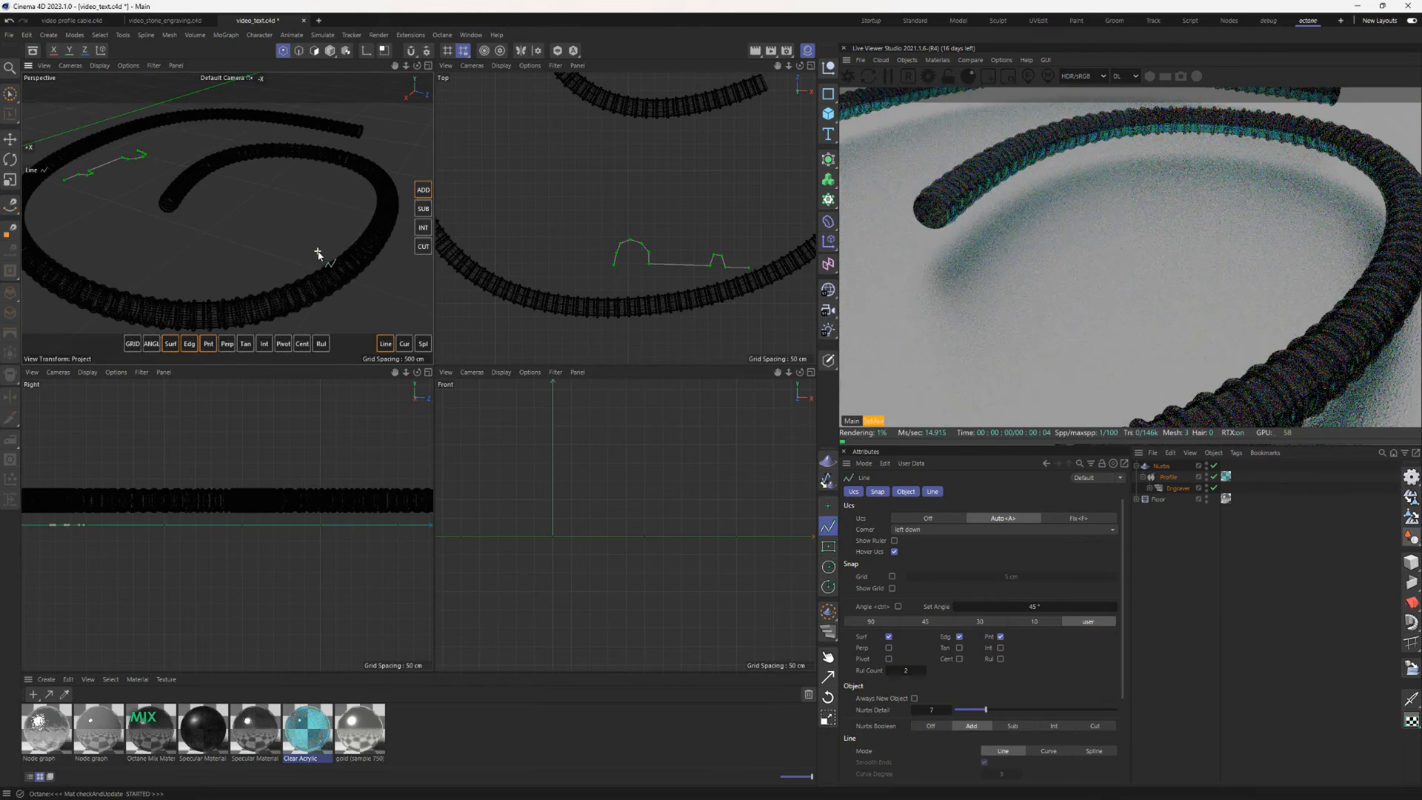
alt+drag(302, 267, 301, 254)
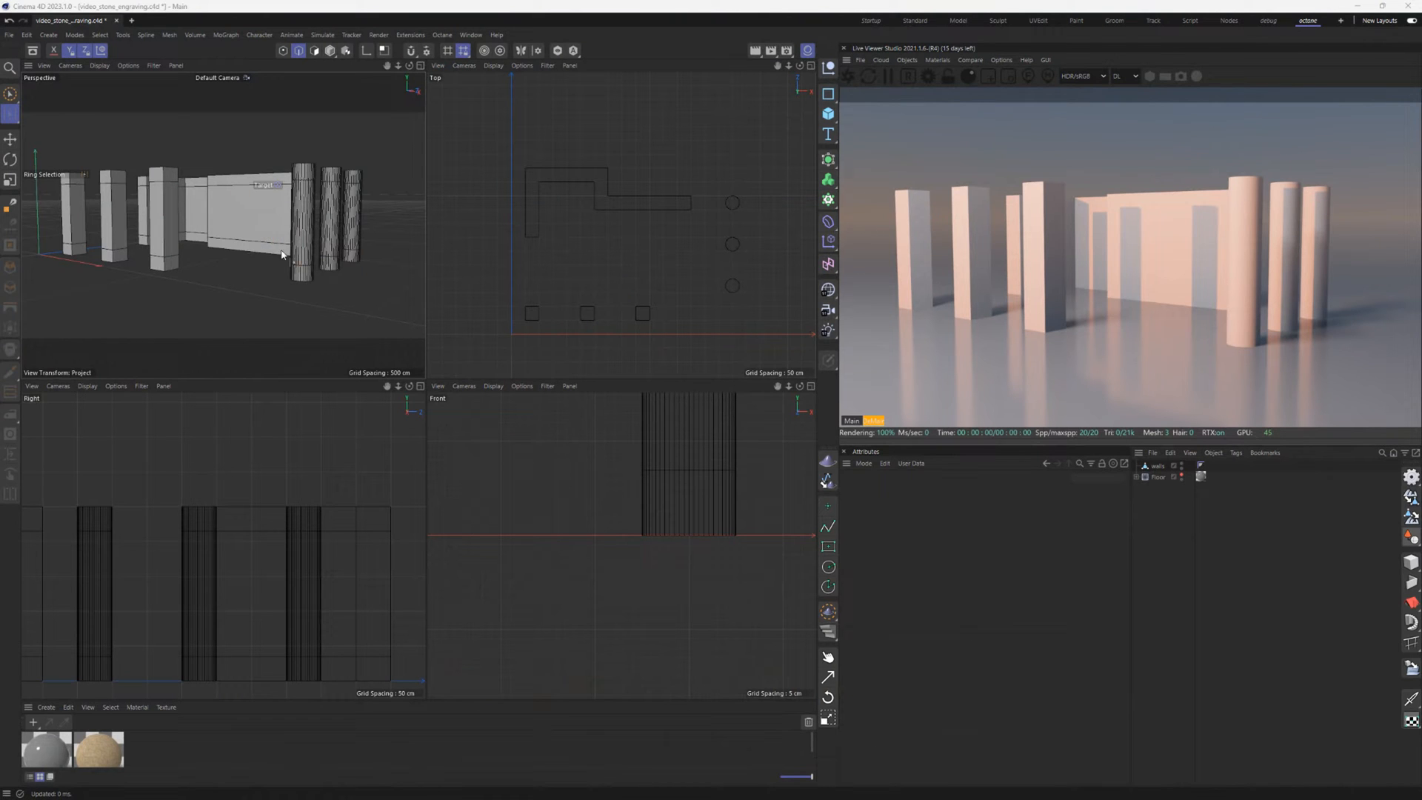
- Ring-select the bottom edge band of the front round column in the walls object and add an Engraver to it
alt+drag(254, 202, 248, 217)
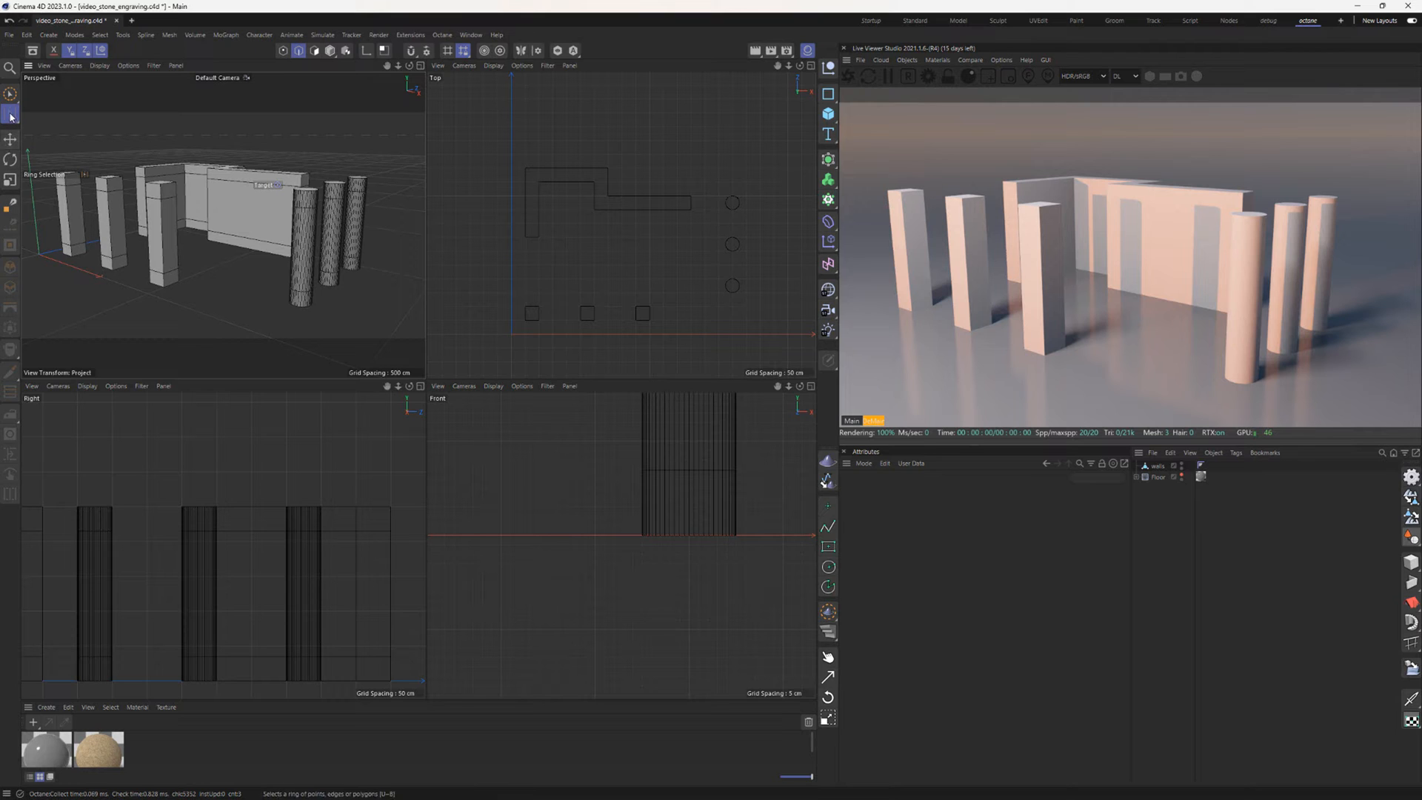
click(1155, 465)
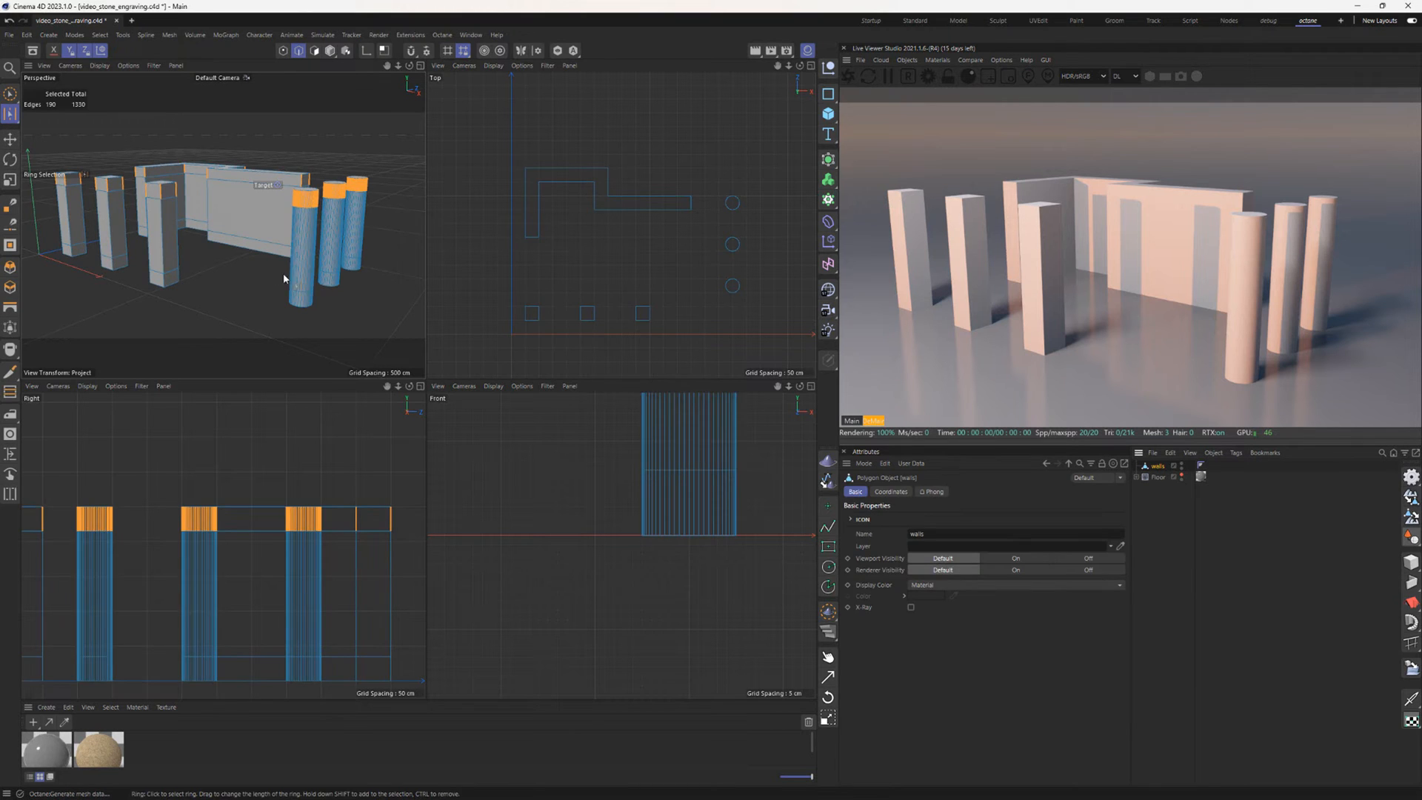
click(300, 300)
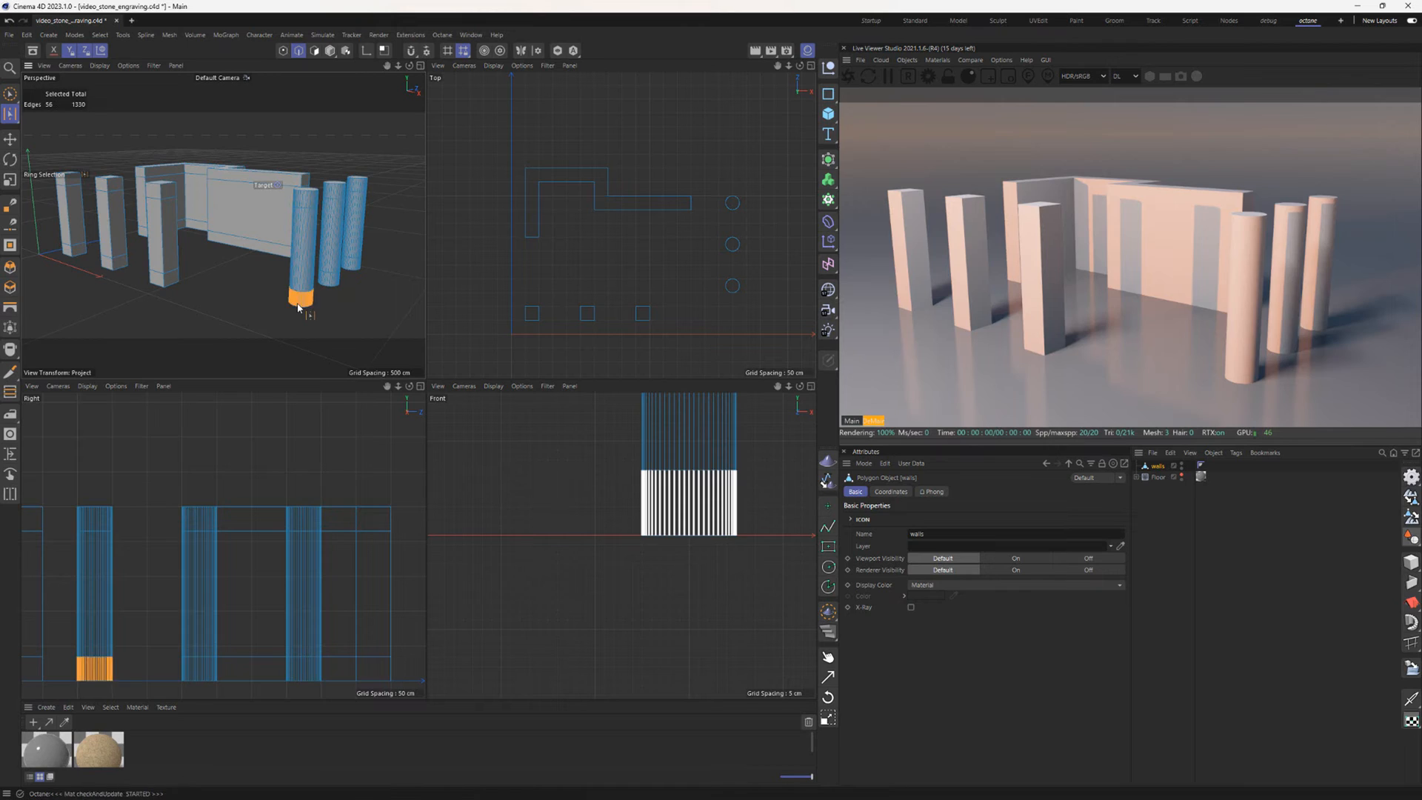
scroll(311, 303, up, 5)
scroll(318, 302, down, 4)
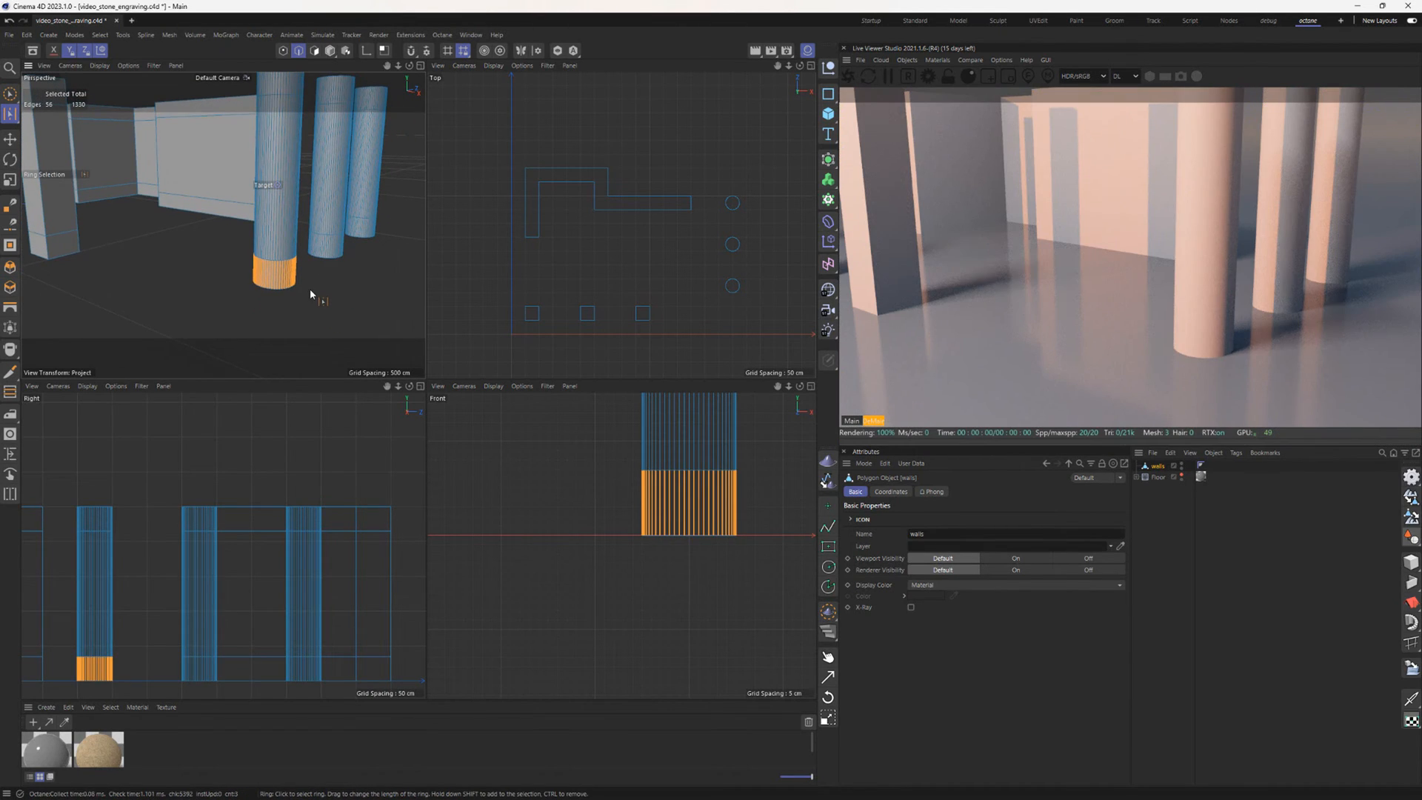
click(832, 636)
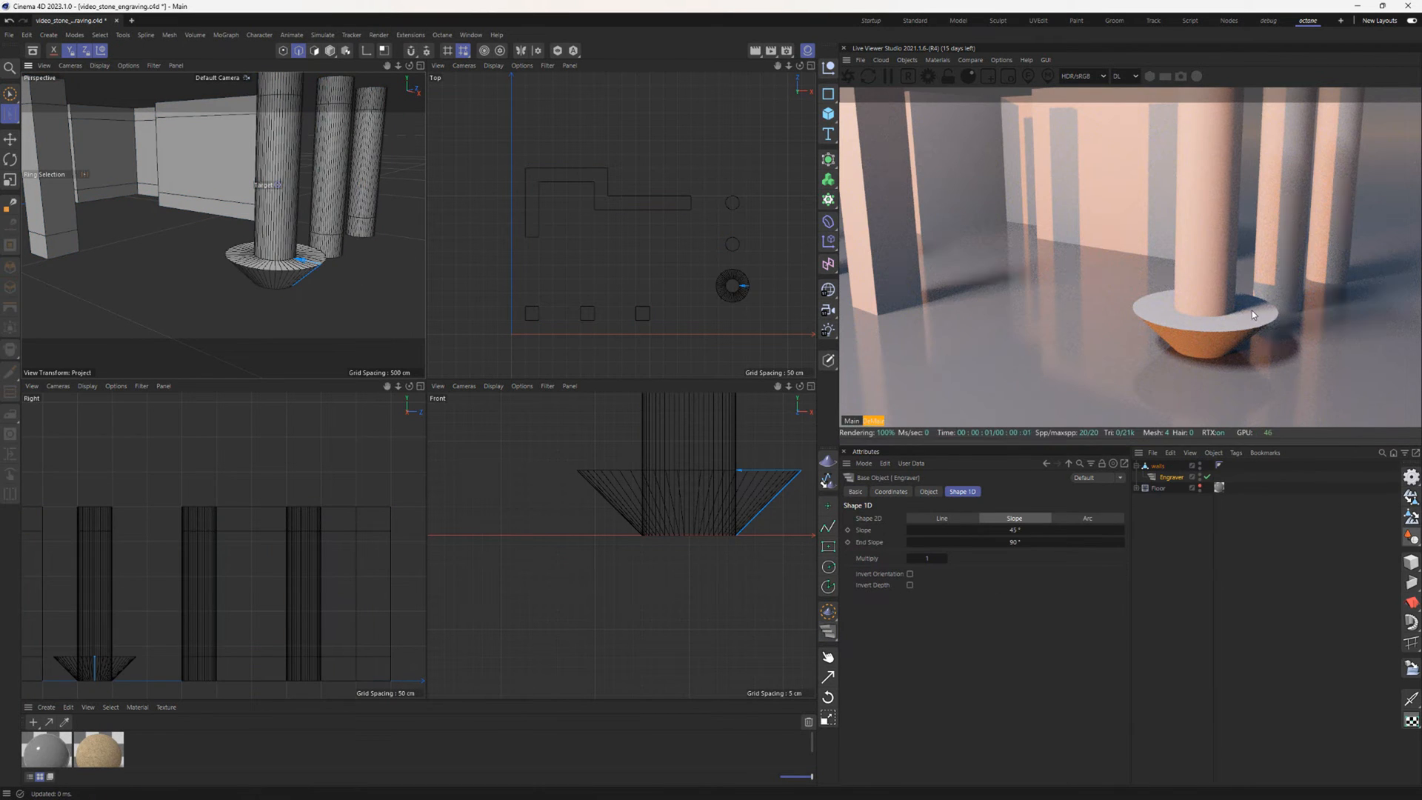
- Set the column base Engraver's slope to 36° and change its 1D shape to Arc
click(930, 491)
click(964, 492)
mouse_move(1024, 530)
mouse_down()
mouse_move(962, 530)
mouse_move(1044, 529)
mouse_up()
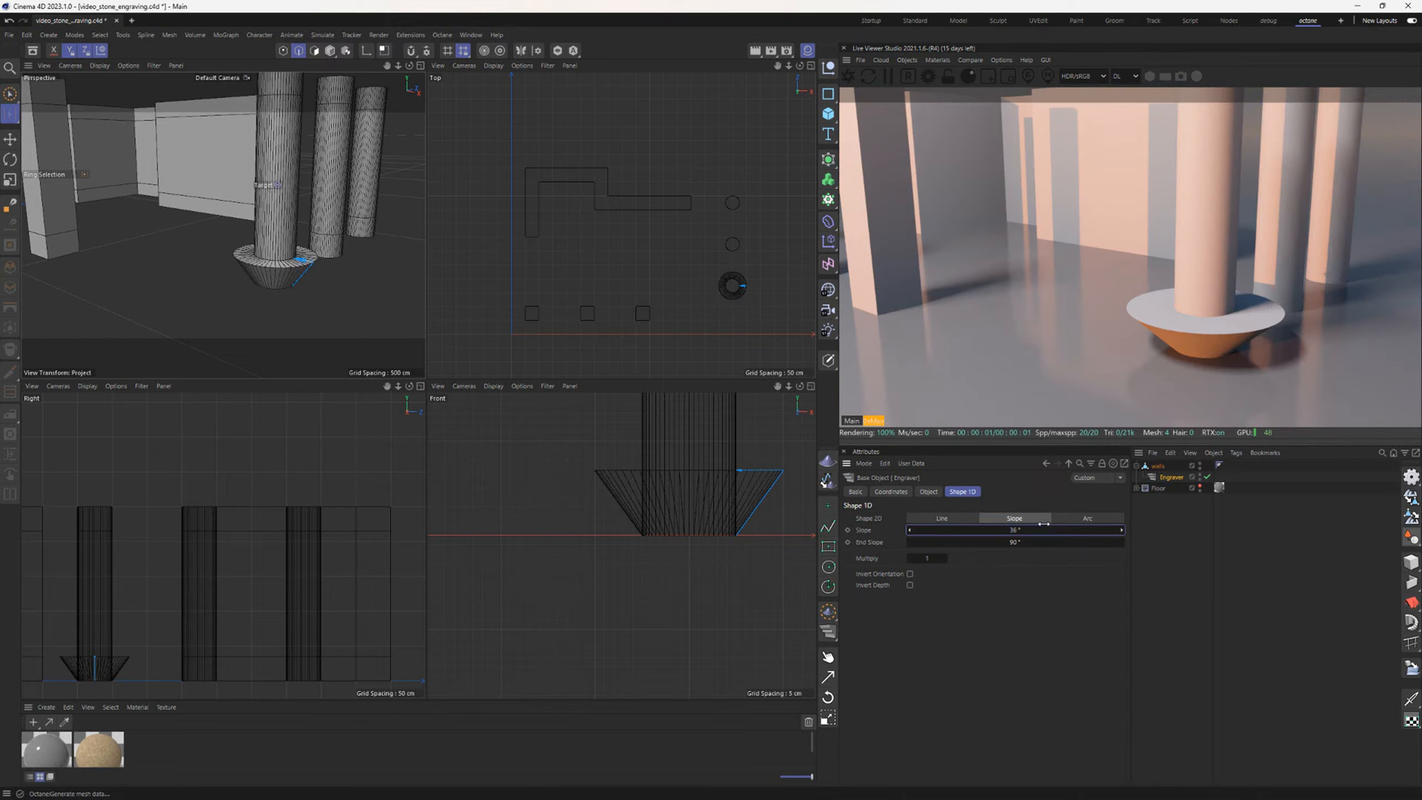
click(1087, 518)
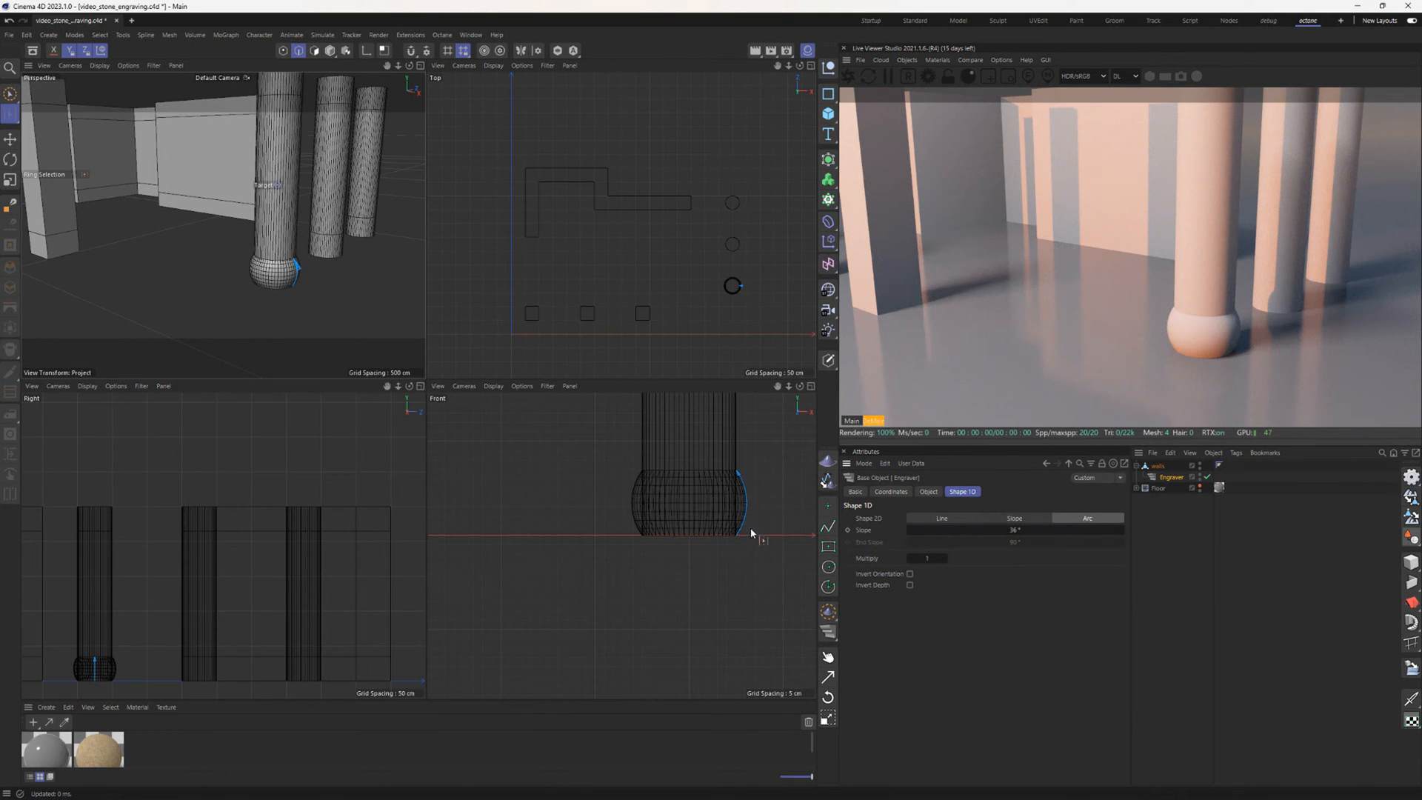
- Draw a custom engraving line in the Front view along the column base band's left edge and pull its middle outward into a pointed bulge
scroll(661, 502, up, 5)
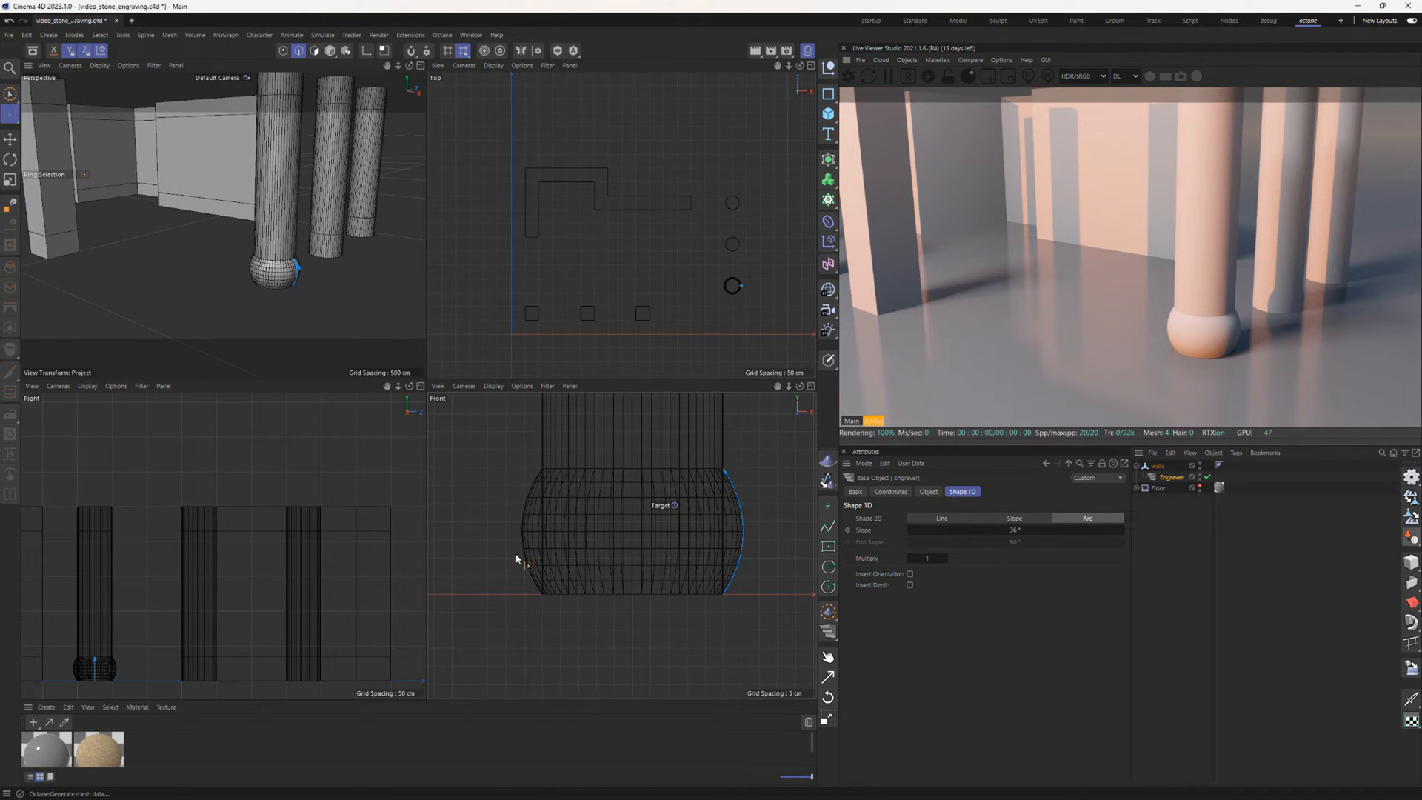
click(828, 525)
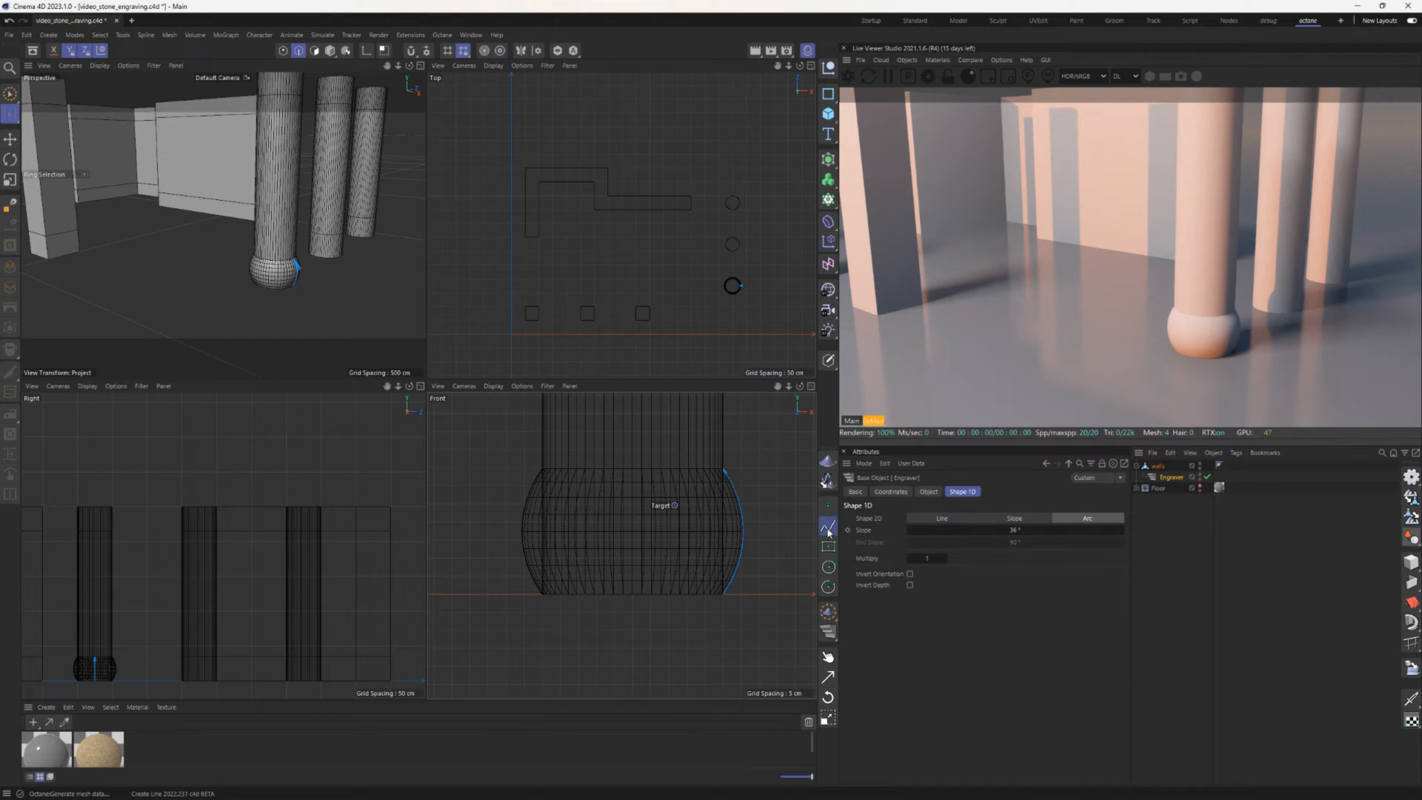
click(536, 593)
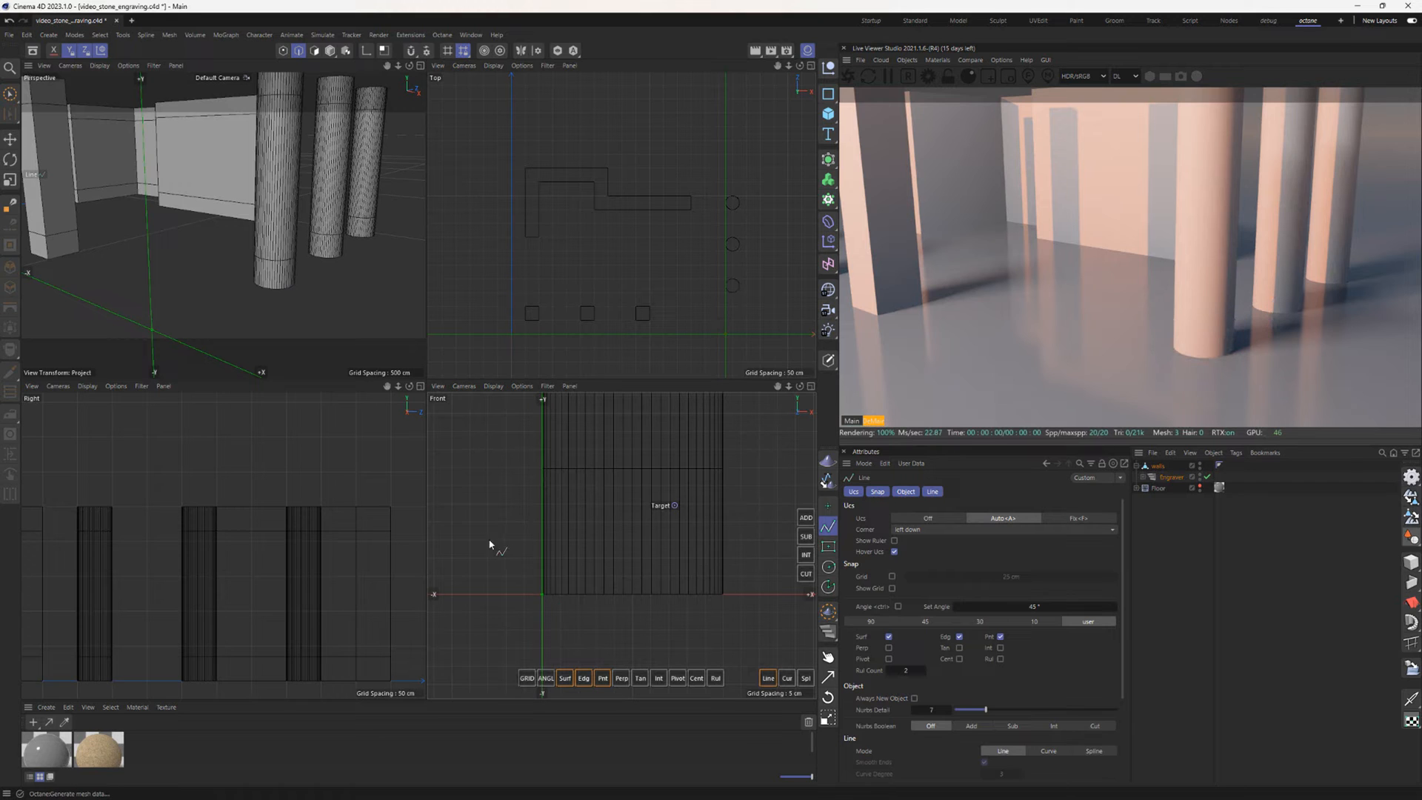
click(544, 470)
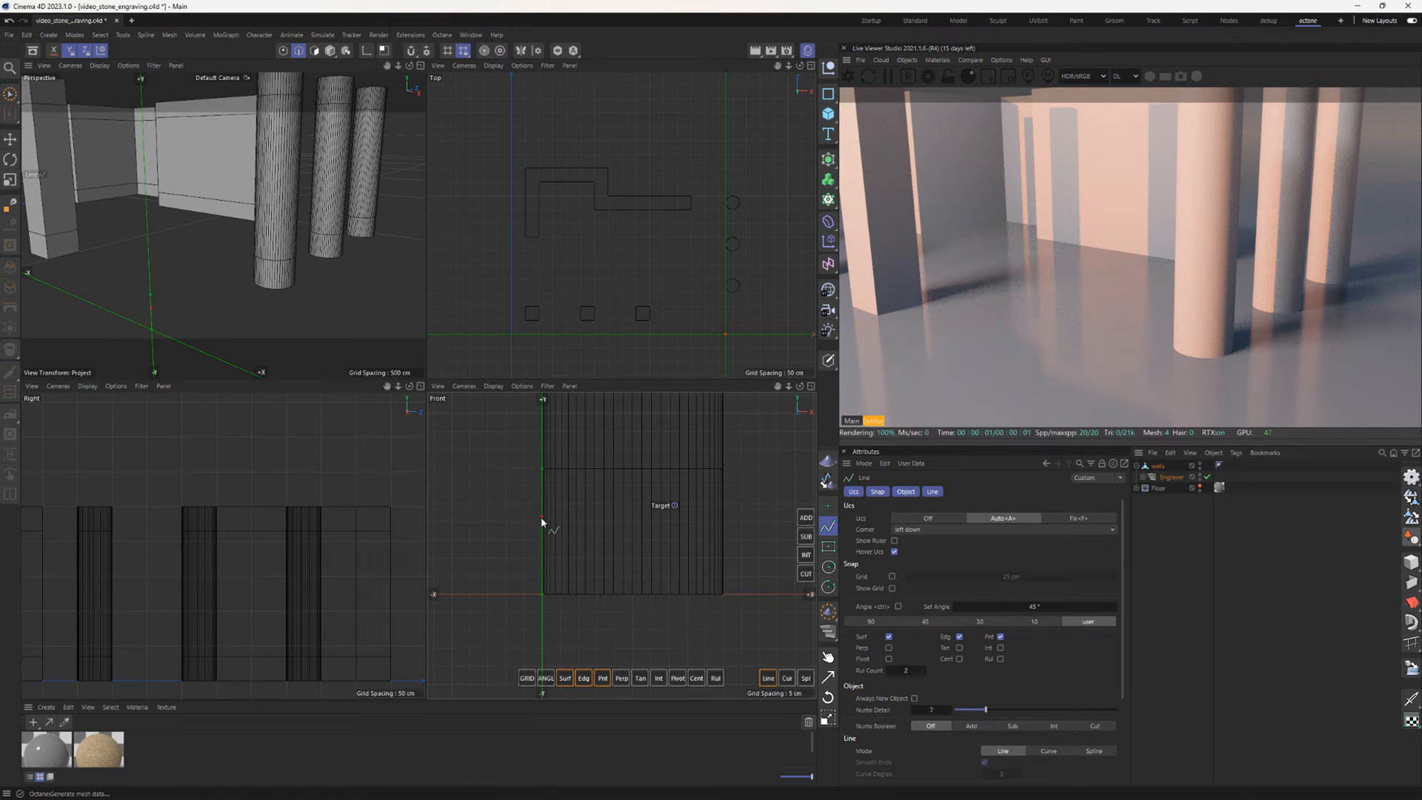
drag(521, 518, 492, 549)
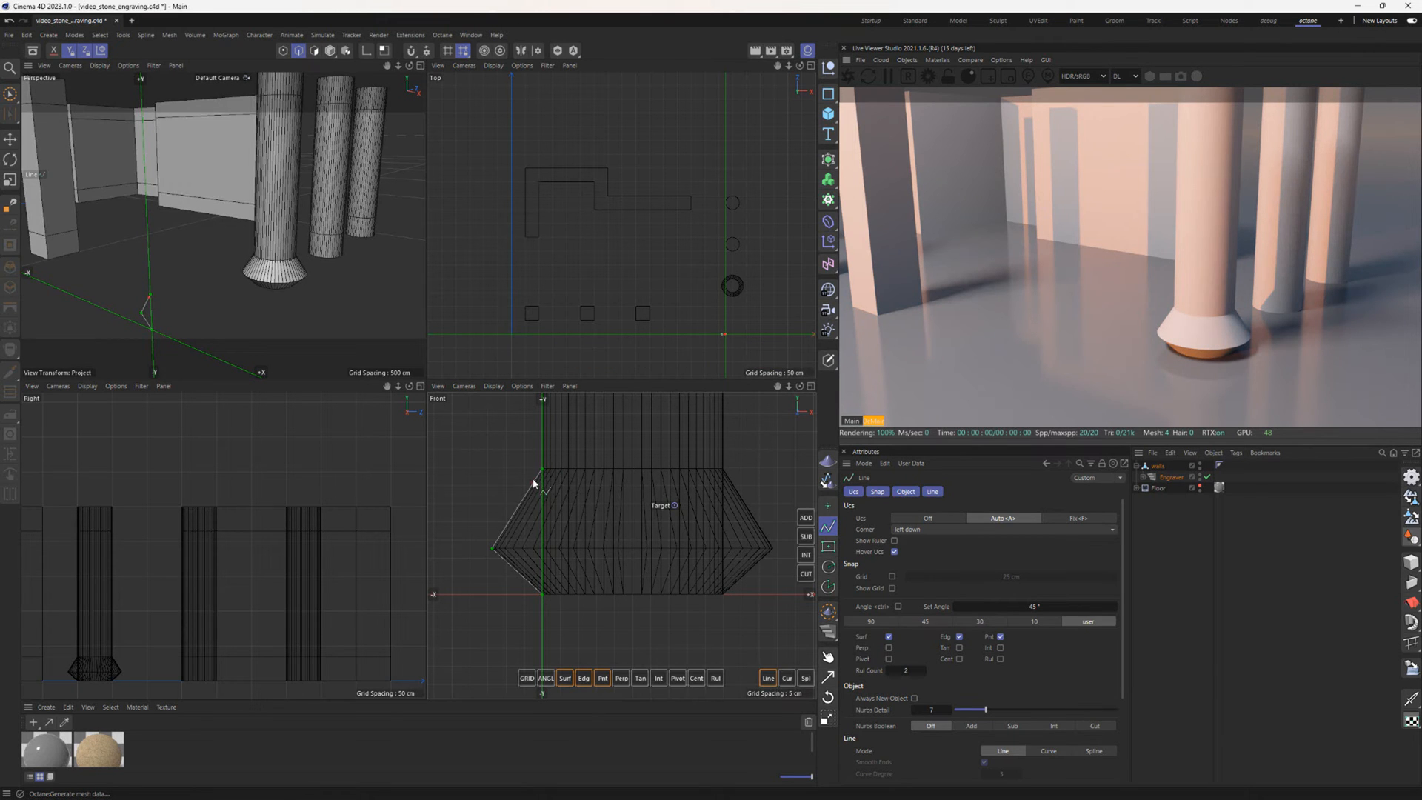
- Reshape the base profile with extra points into a wide plinth with a slanted side and two small ridges above it
drag(508, 520, 519, 524)
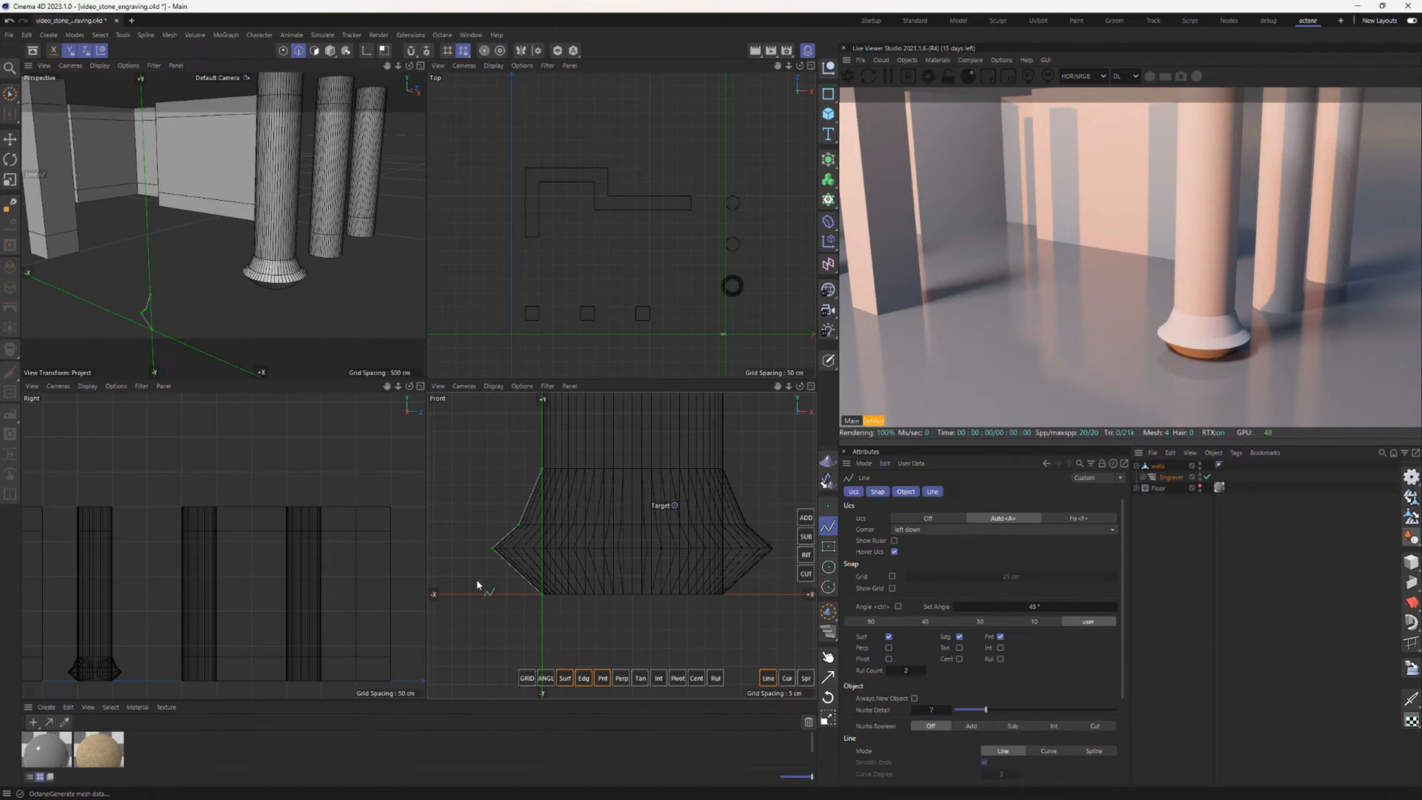
drag(517, 568, 492, 551)
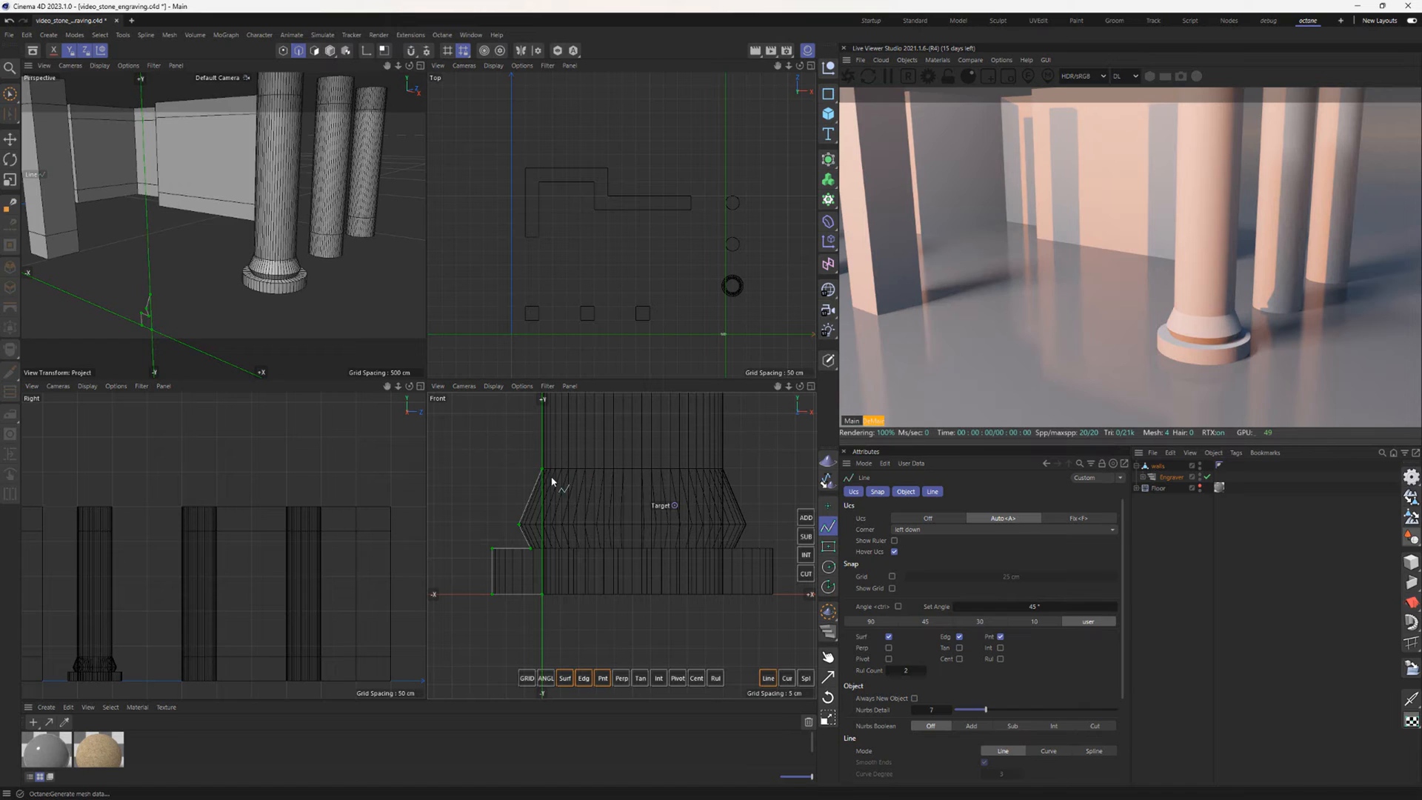
mouse_move(530, 505)
mouse_down()
mouse_move(527, 539)
mouse_move(537, 480)
mouse_up()
drag(492, 548, 508, 551)
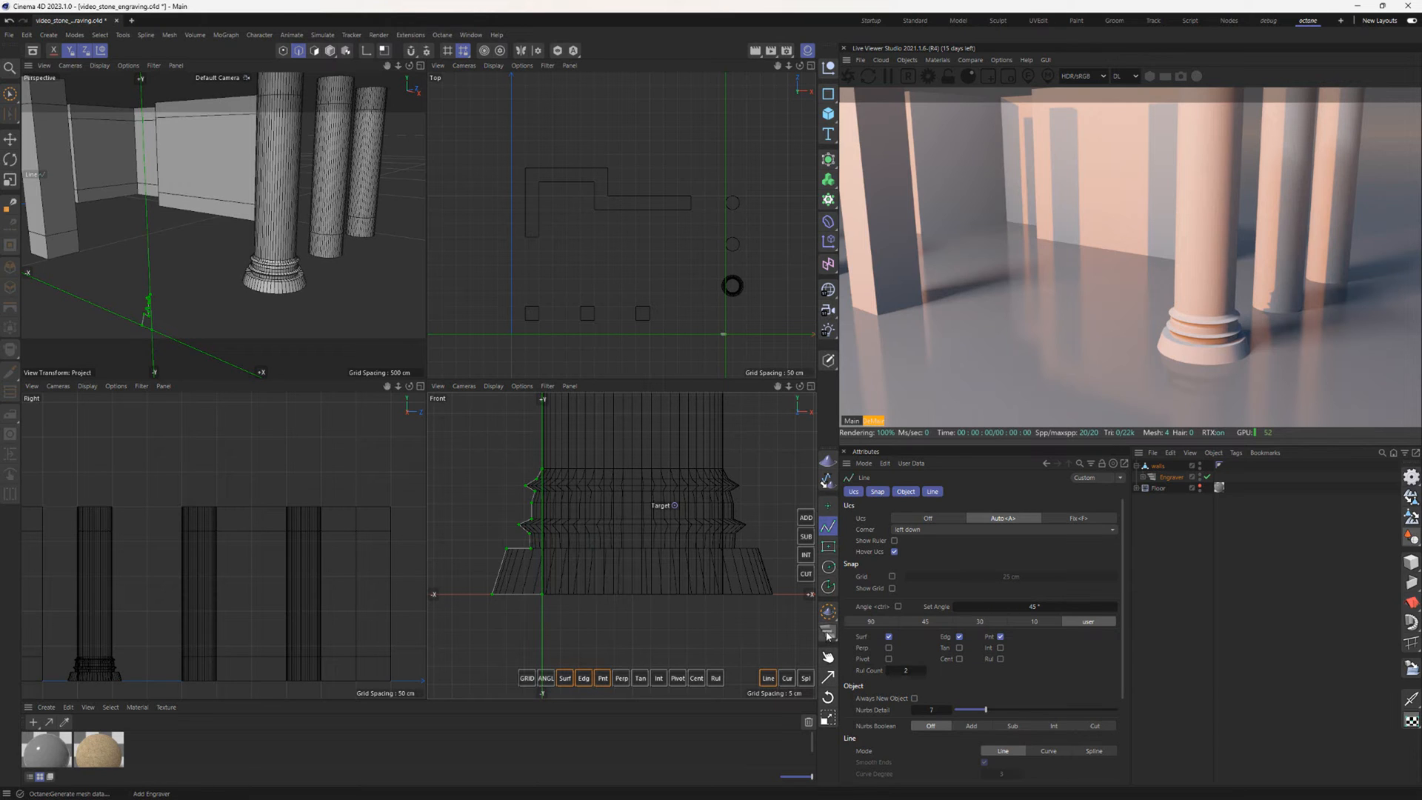
- Select the profile's inner corner points, leaving out the bottom ones, and fillet them with a 1 cm radius
click(284, 51)
key(space)
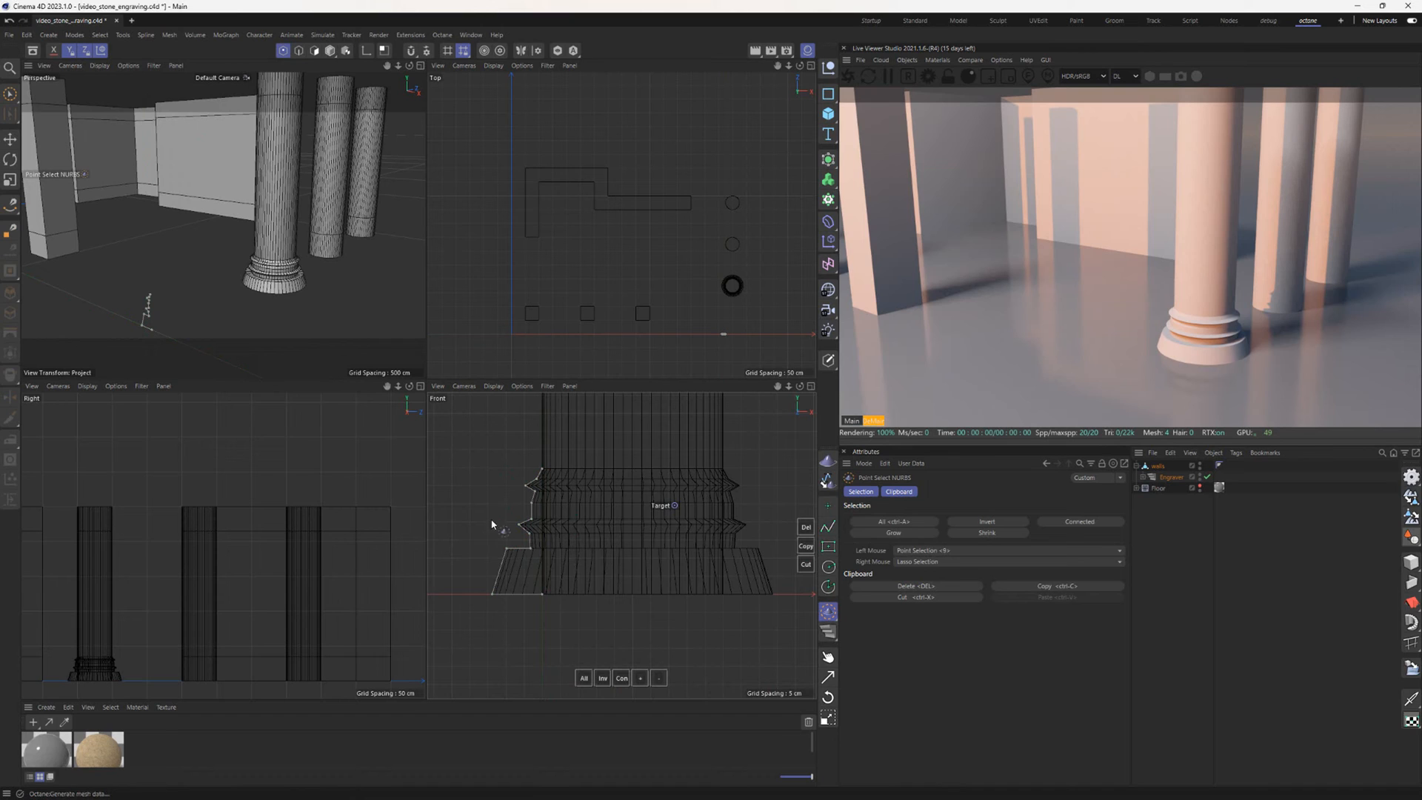
right_drag(491, 520, 497, 577)
right_drag(545, 517, 526, 474)
key(alt+f)
scroll(552, 515, up, 3)
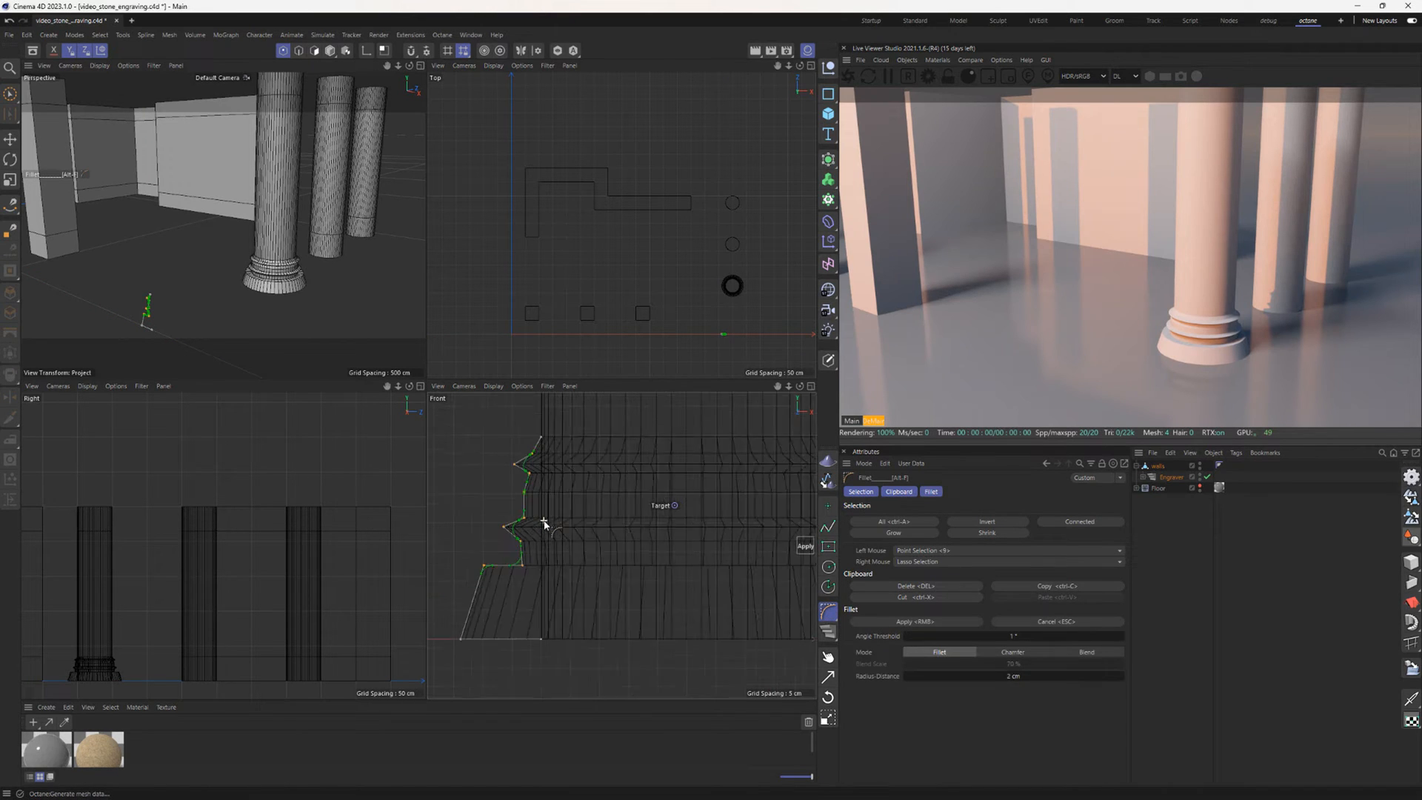
click(1004, 676)
text(1)
key(Return)
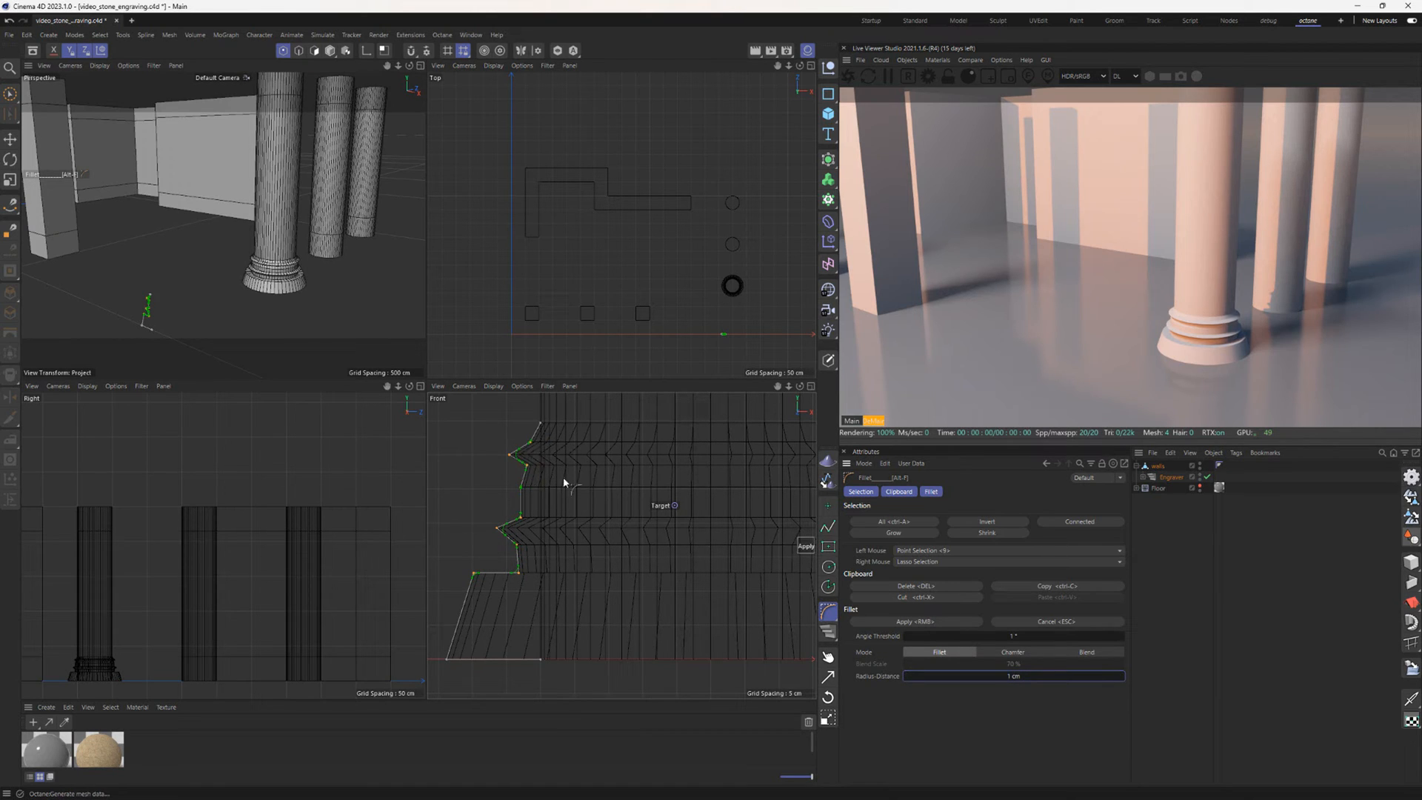
right_click(574, 502)
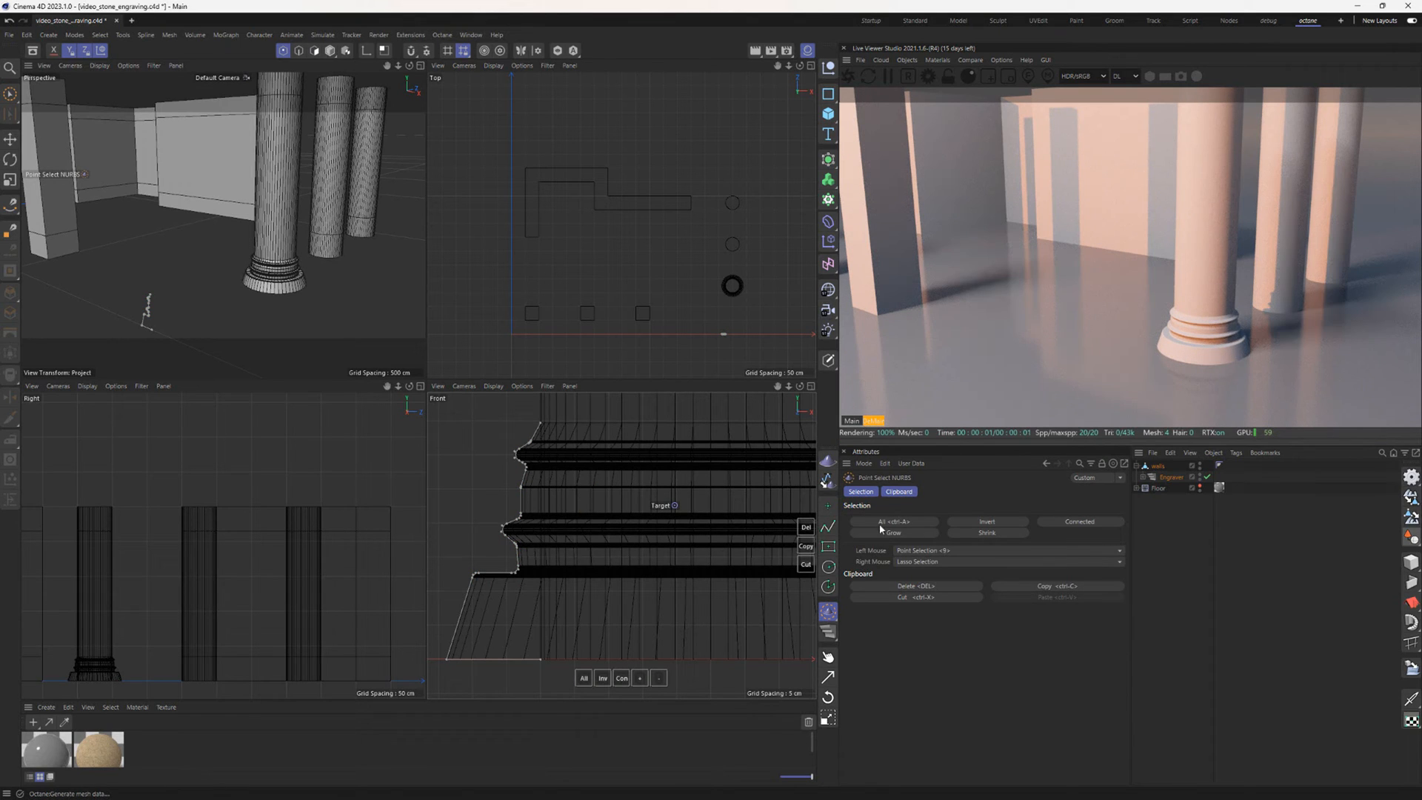
- Lower the column base Engraver's Shape Detail to 2
click(1156, 478)
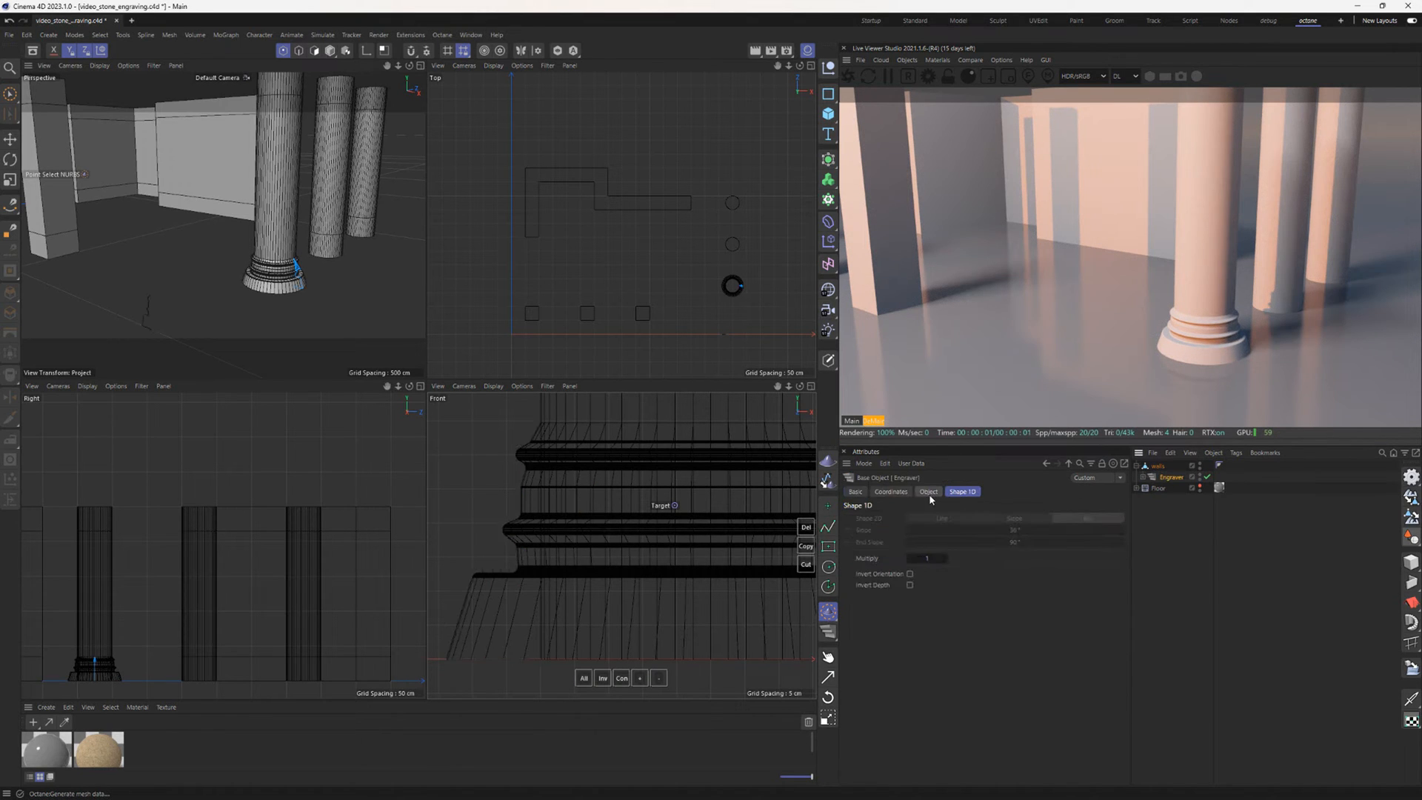
click(929, 492)
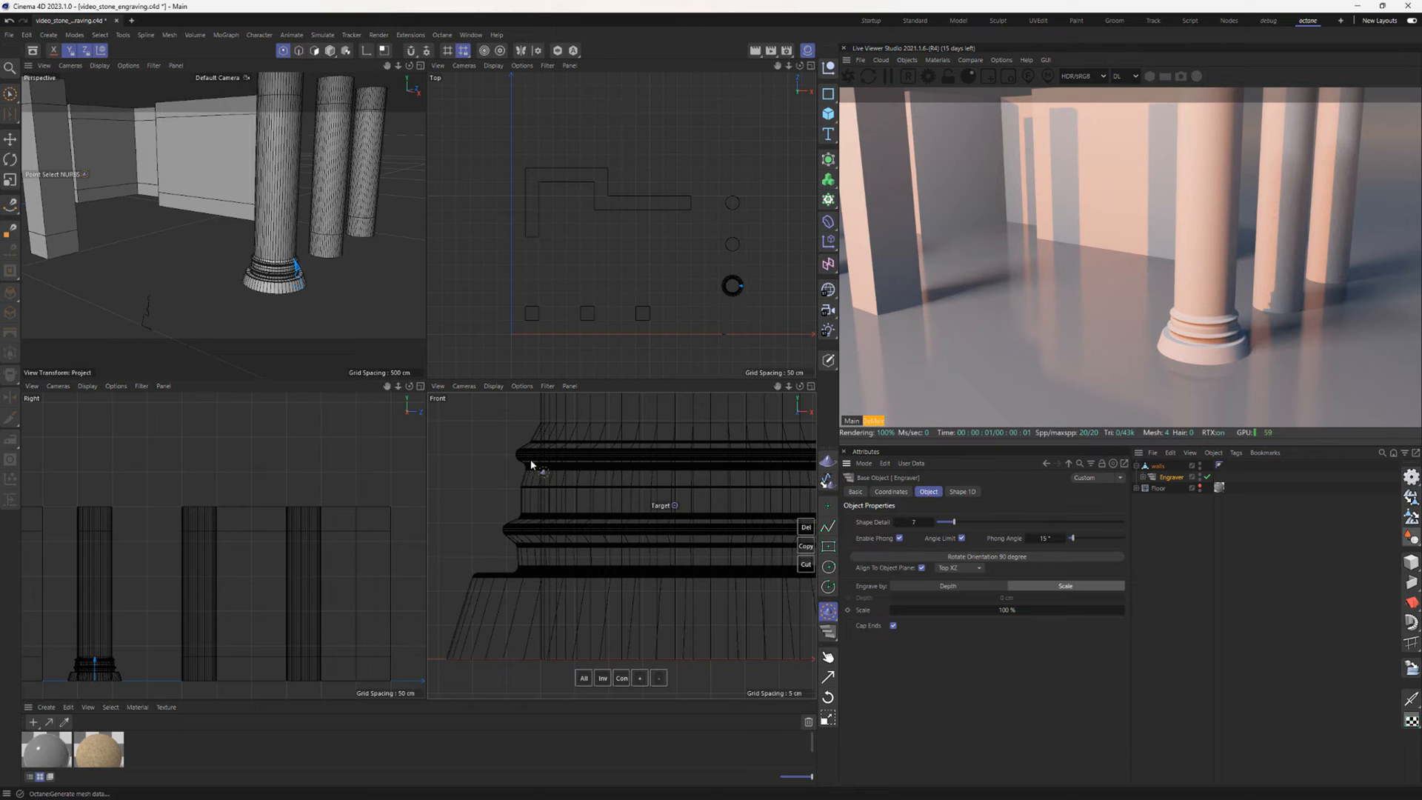
scroll(531, 464, up, 5)
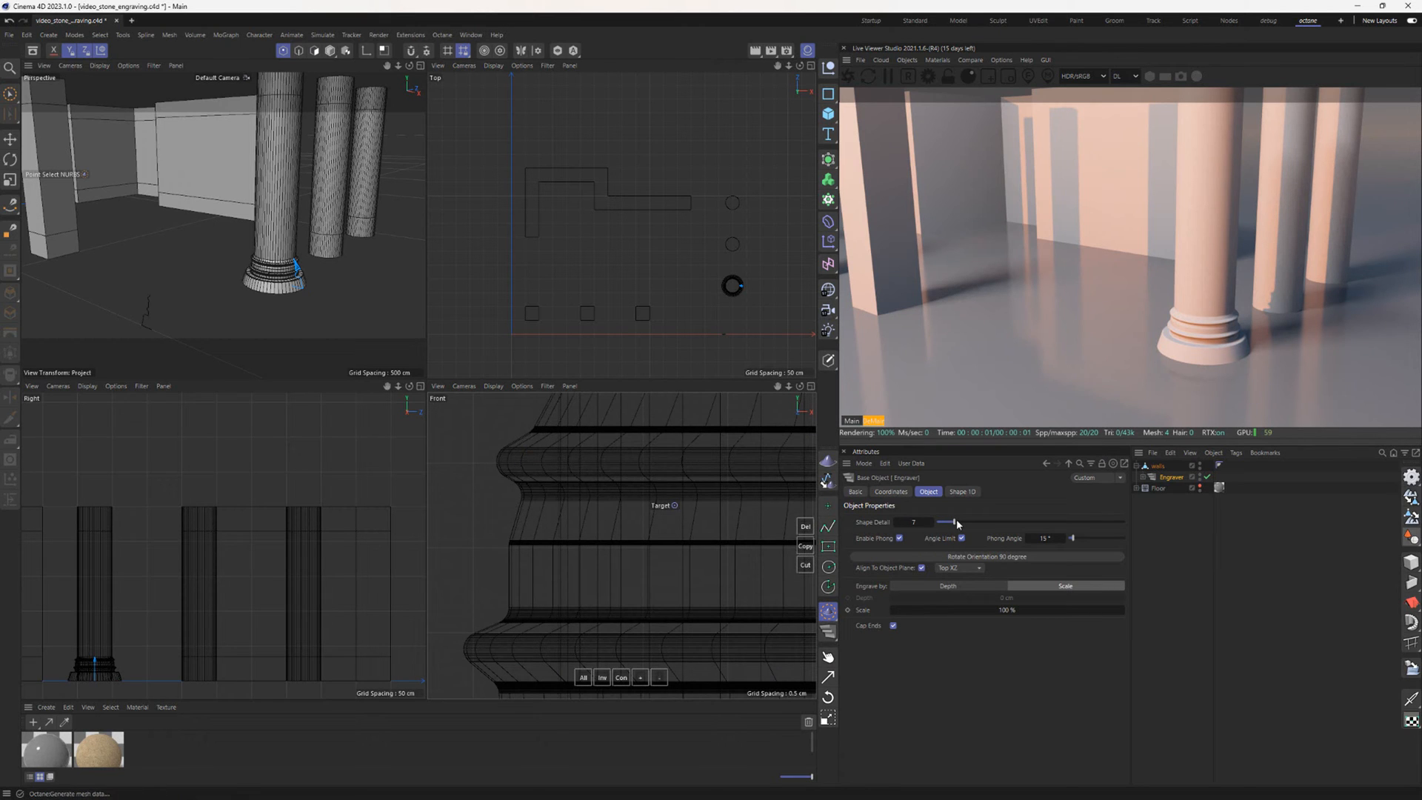
drag(955, 523, 941, 522)
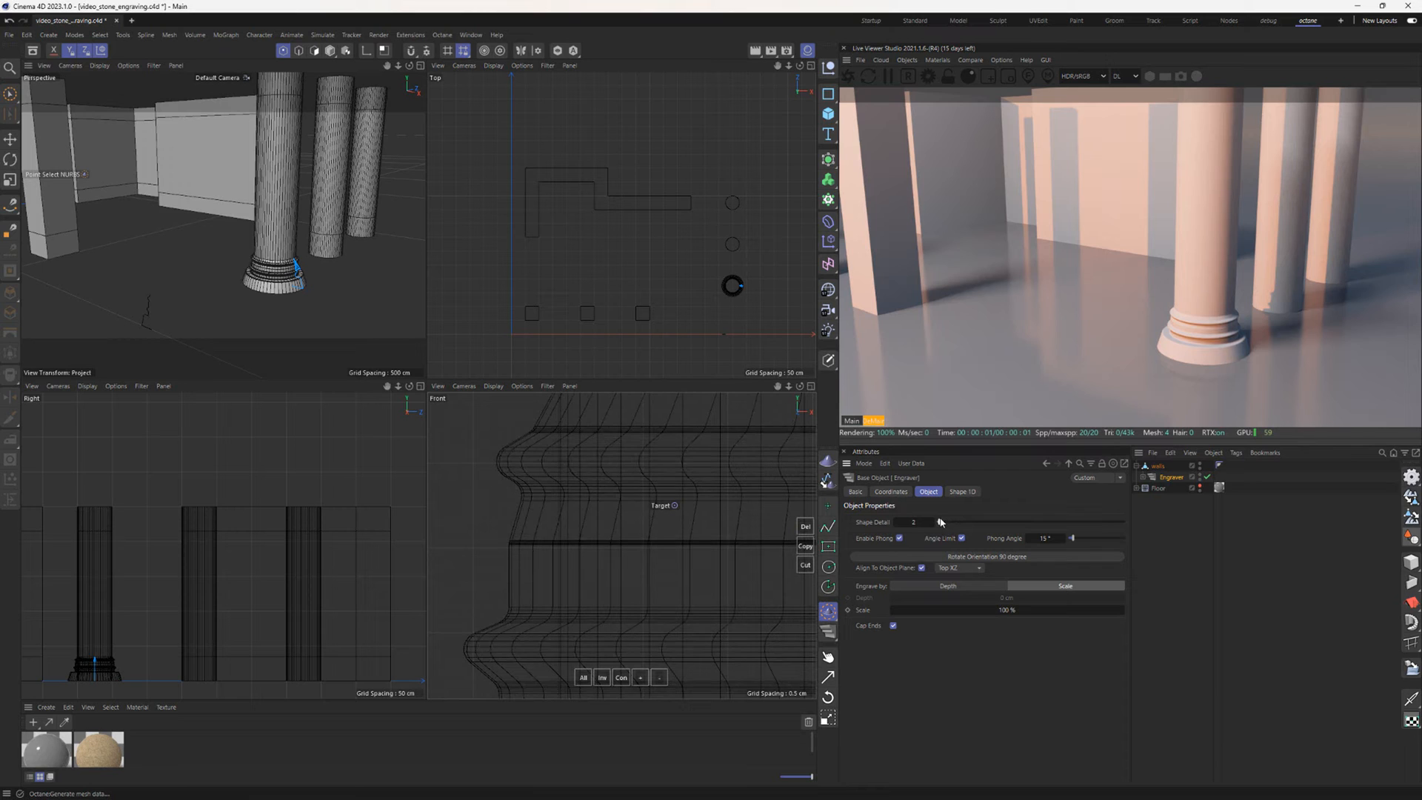
- Add the bottom edge bands of the other two round columns in the walls object to the ring selection
scroll(249, 271, down, 5)
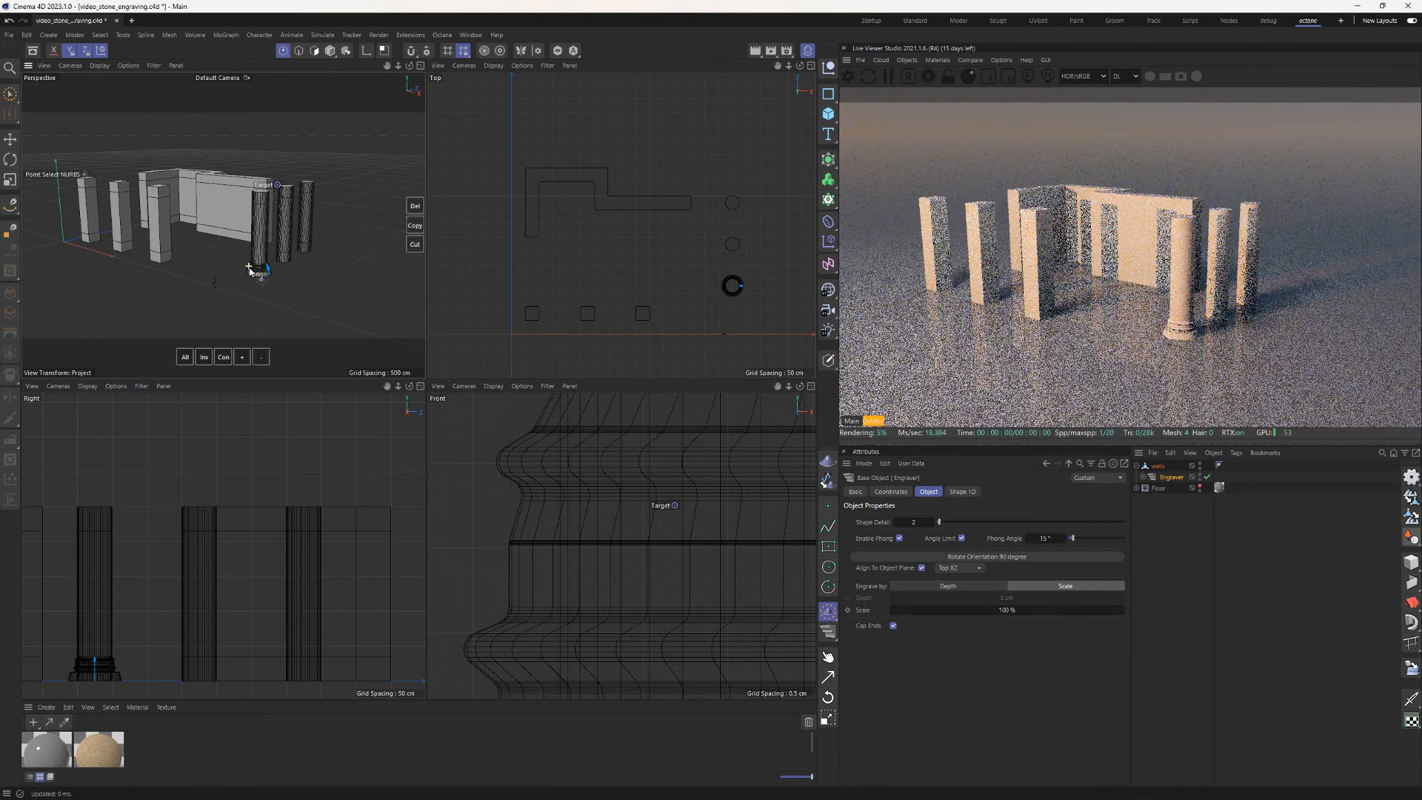
alt+middle_drag(300, 282, 316, 282)
scroll(313, 280, up, 4)
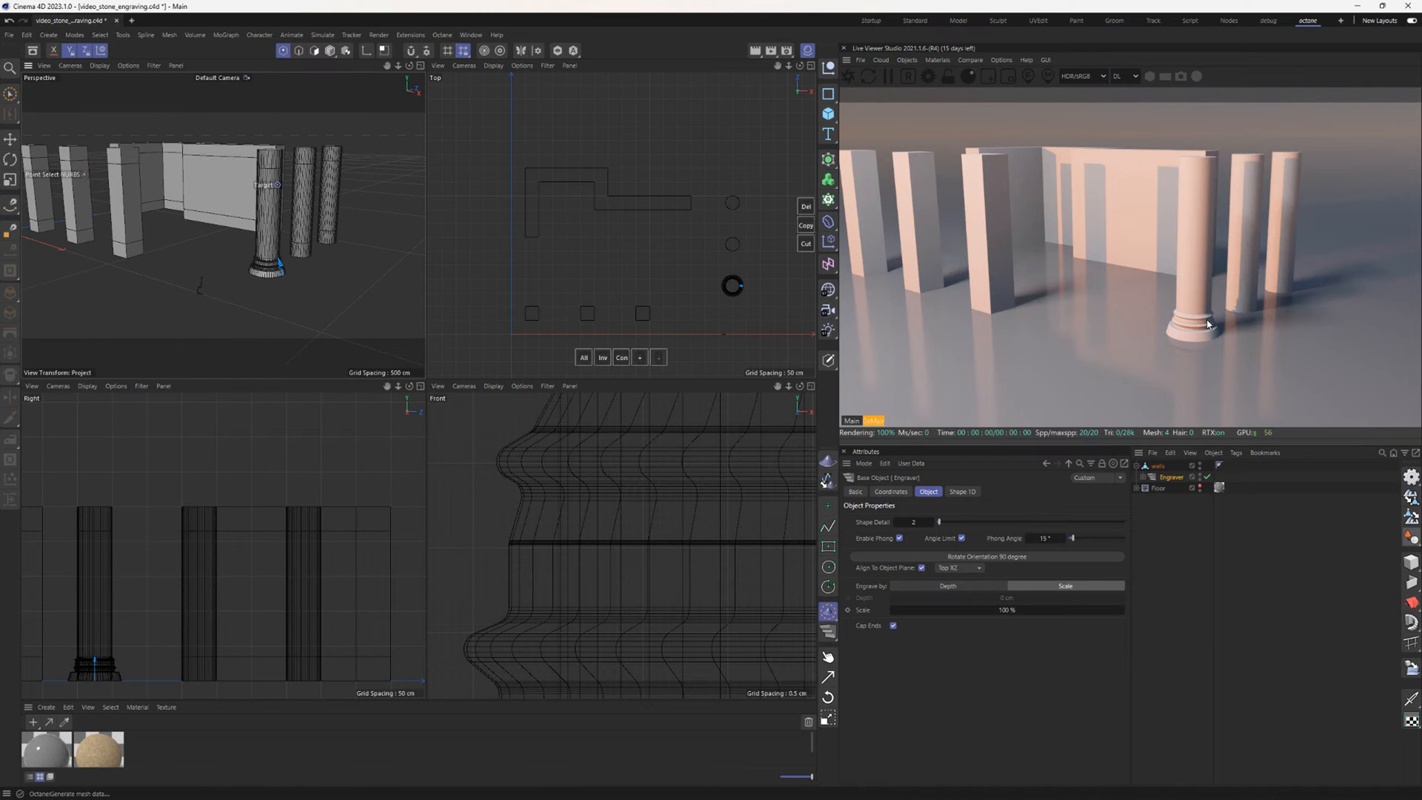
click(1157, 467)
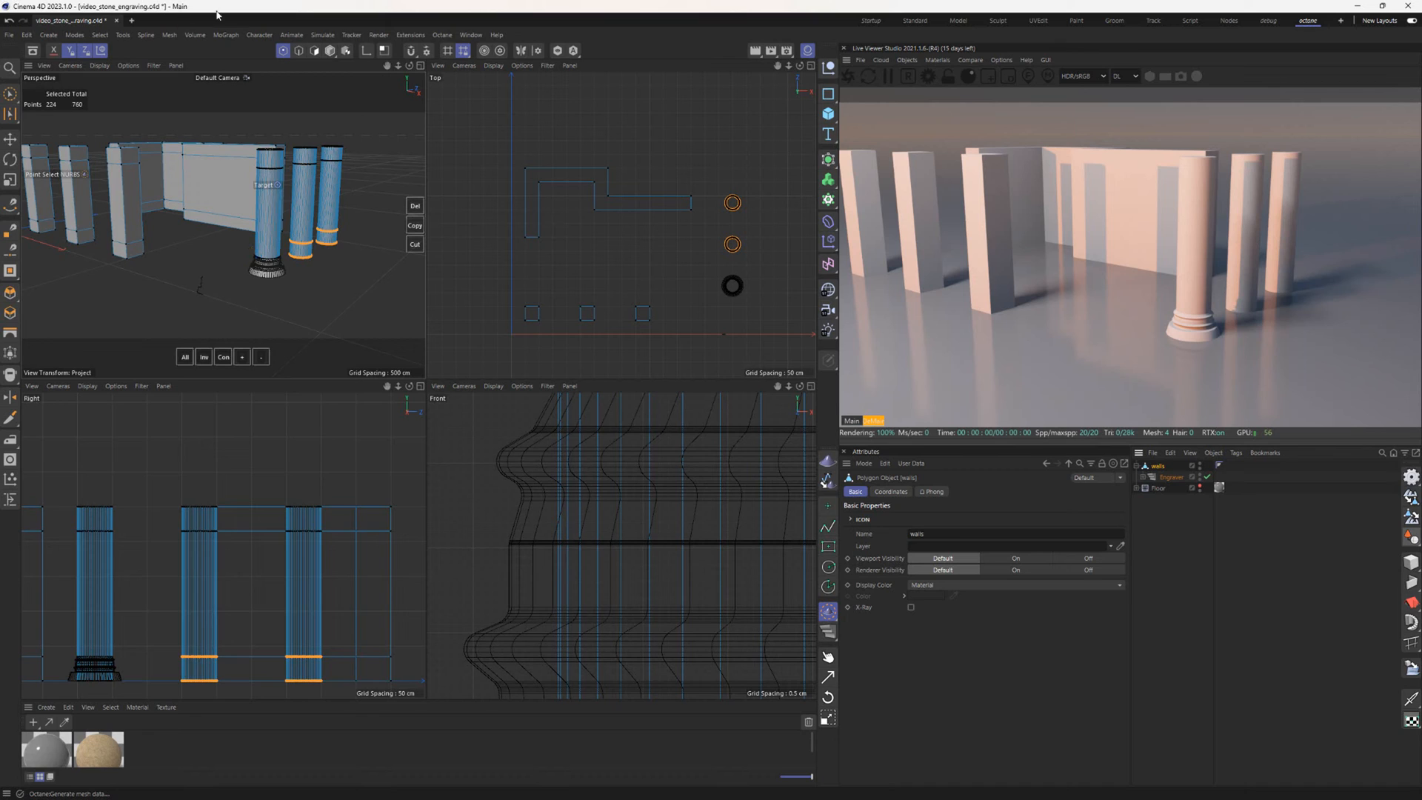
click(299, 51)
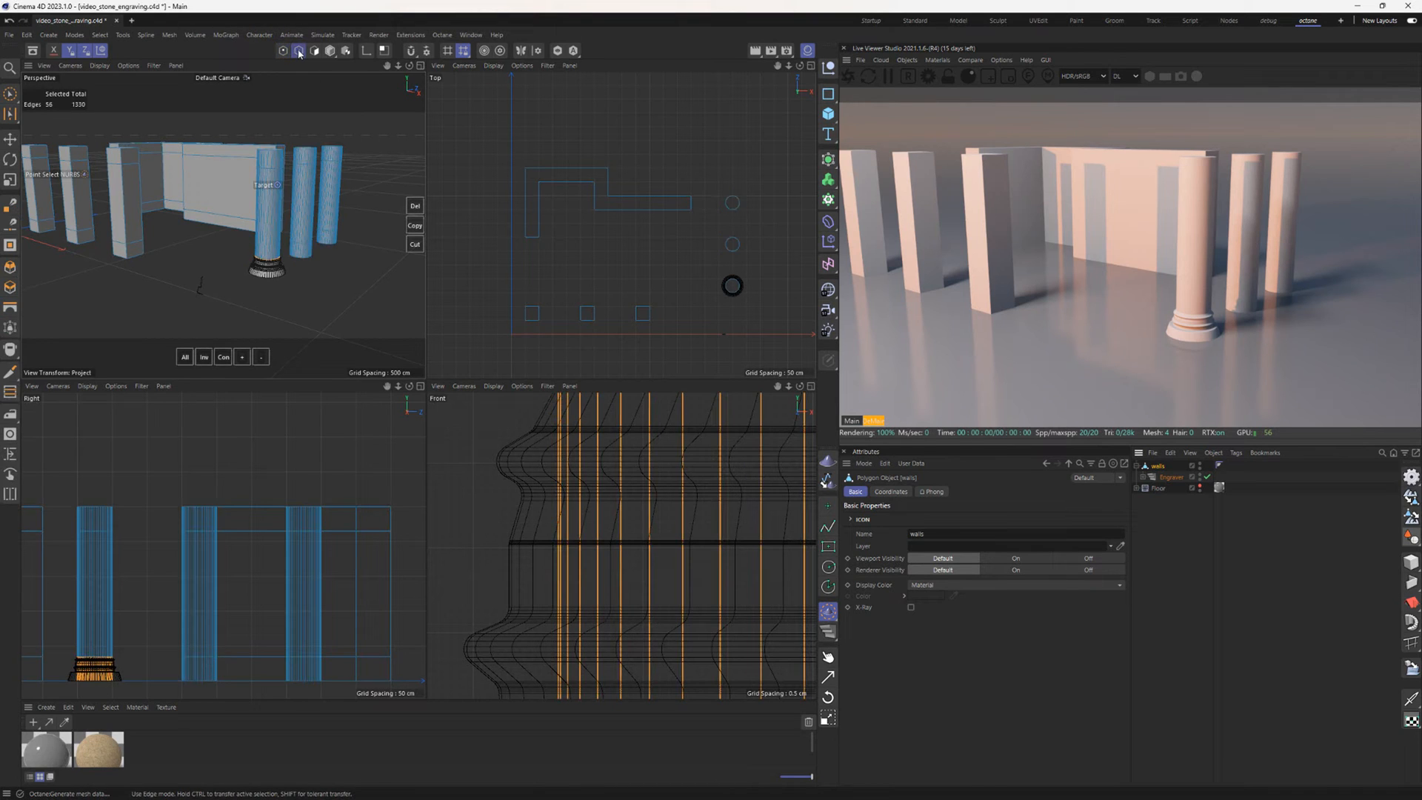
click(11, 115)
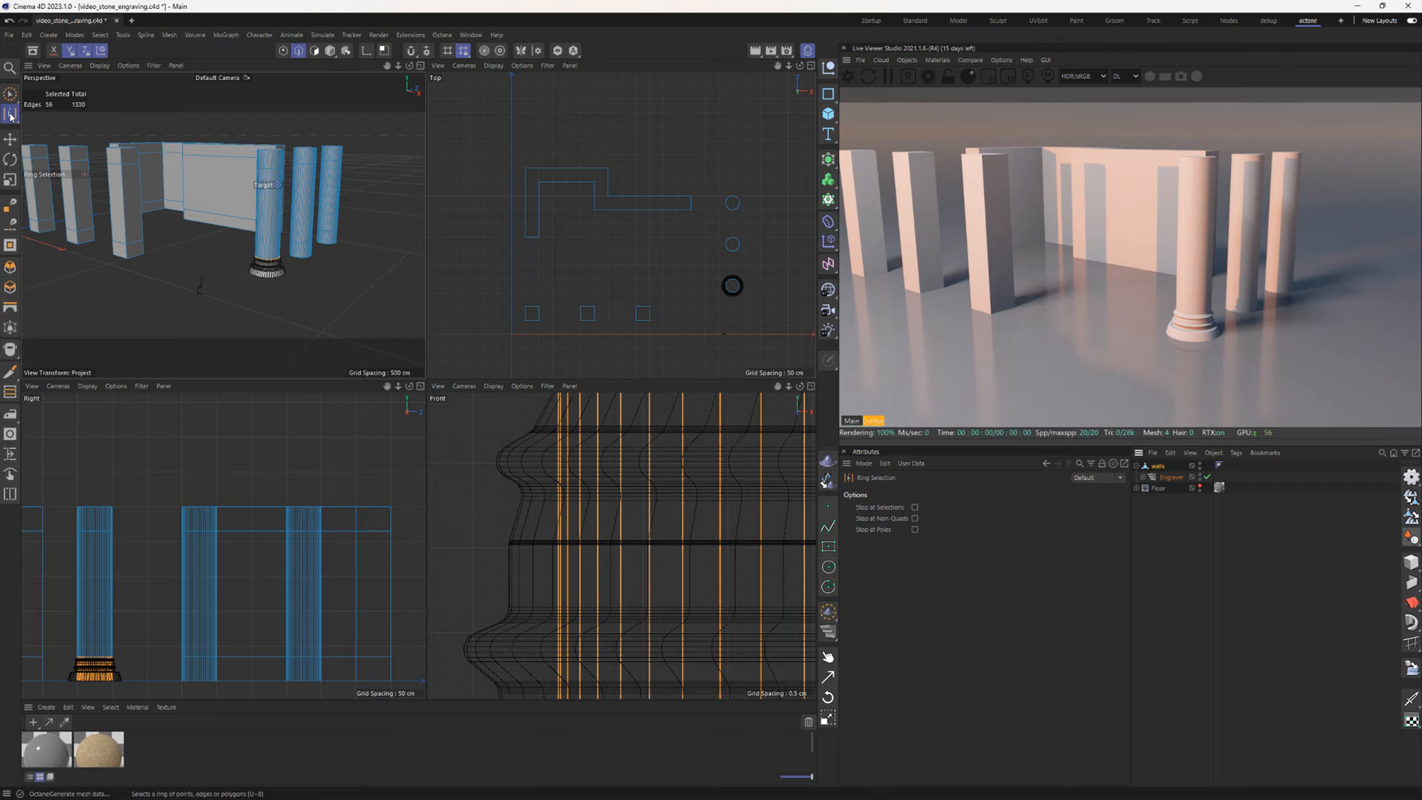
shift+click(302, 252)
shift+click(328, 238)
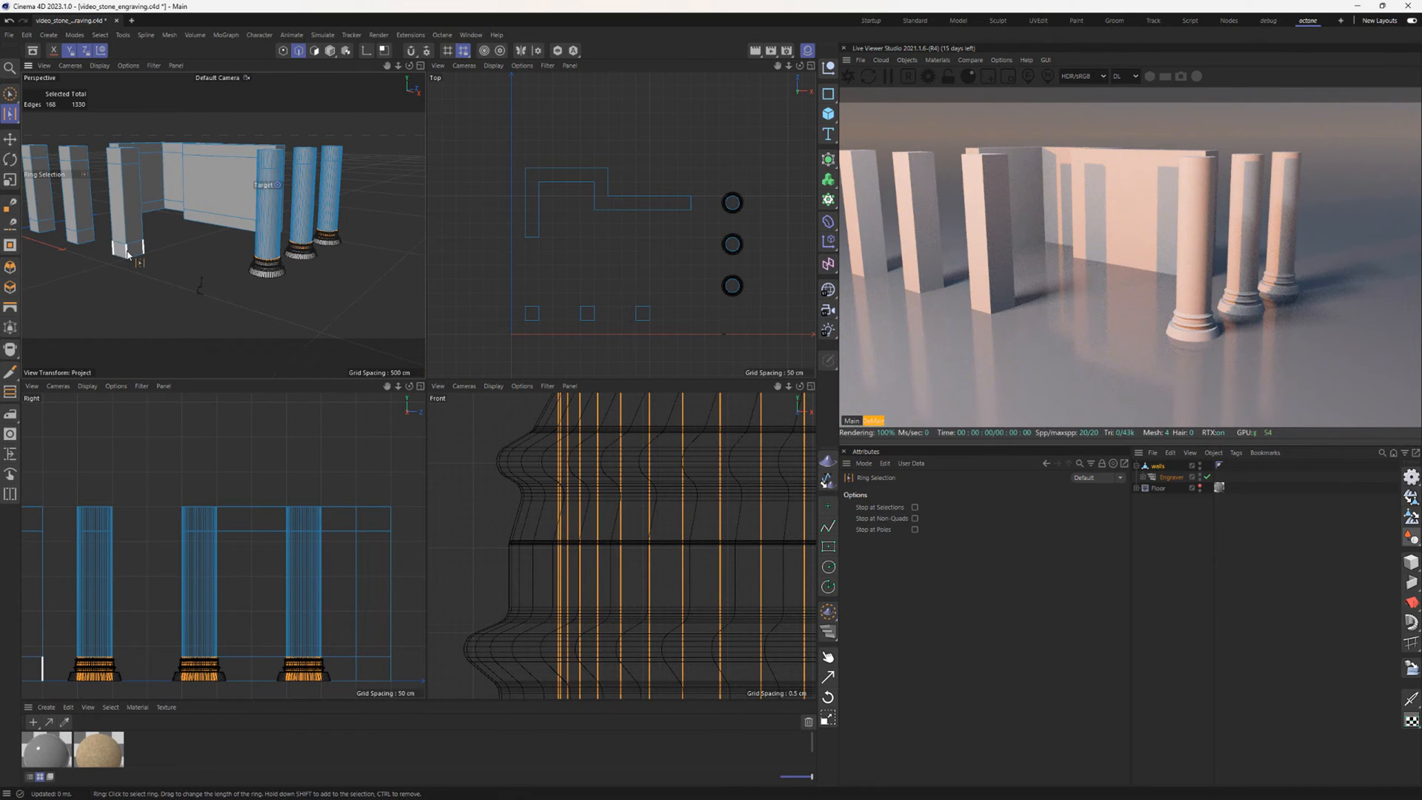
- Extend the ring selection to the bottom bands of the square pillars and the wall
shift+click(79, 237)
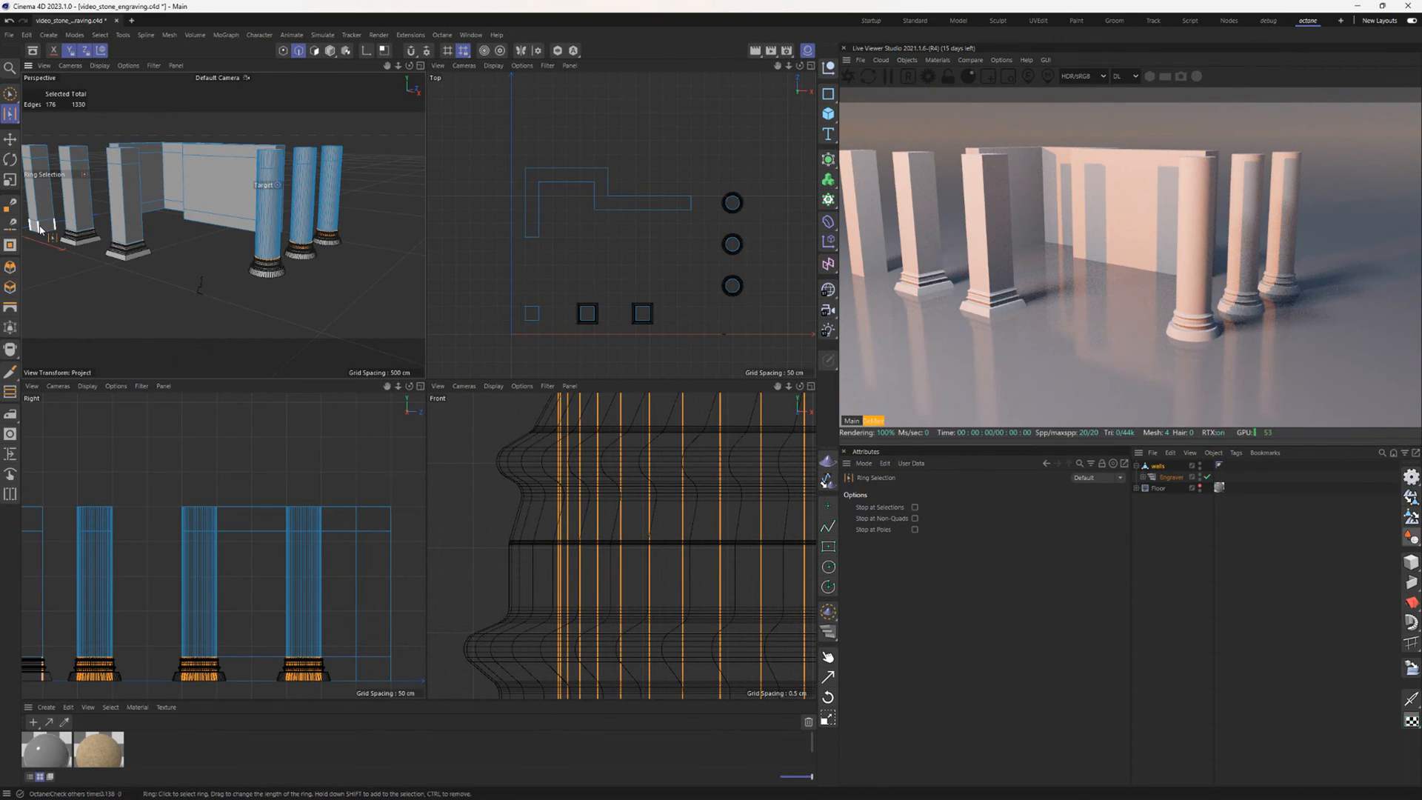
shift+click(43, 229)
shift+click(183, 217)
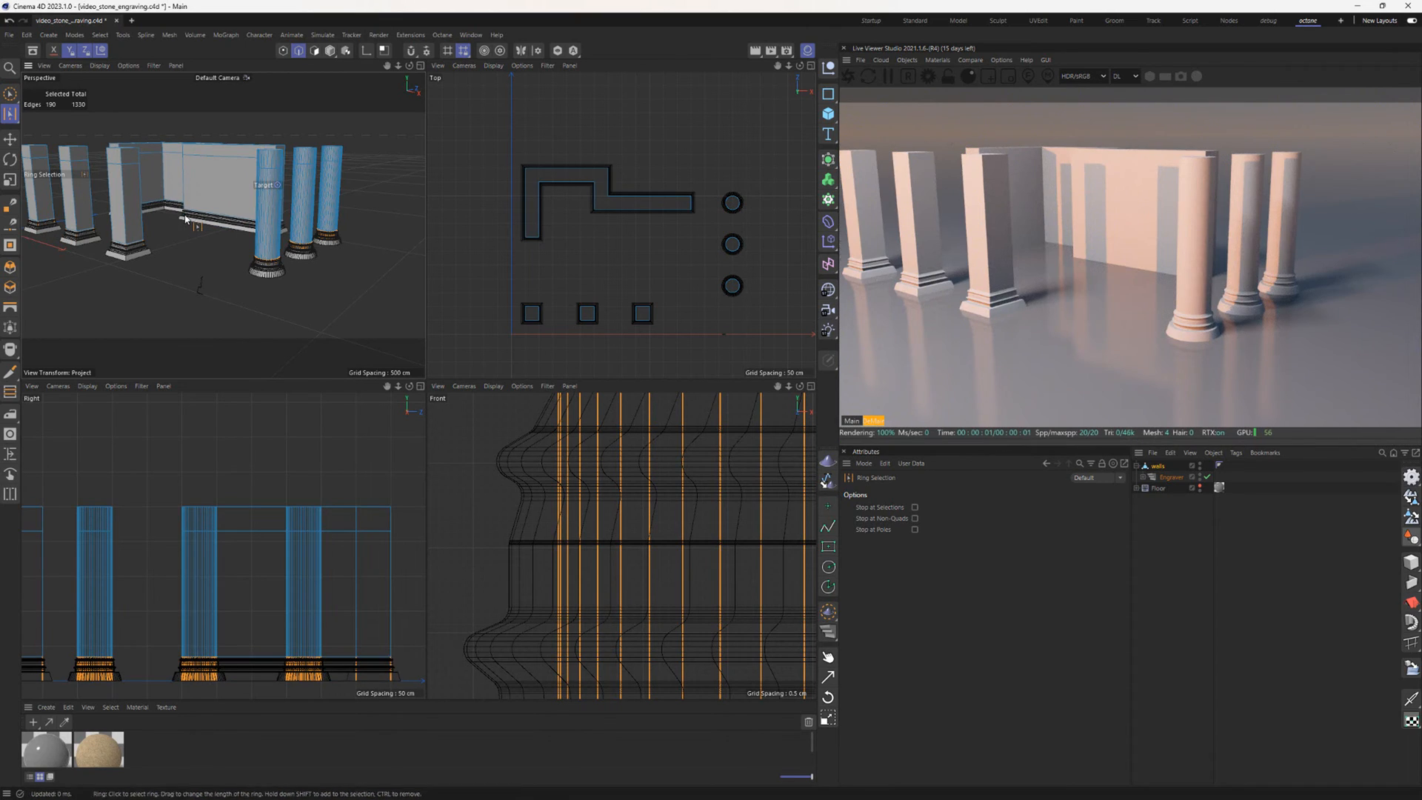
- Convert the base Engraver into an editable polygon object
alt+drag(210, 246, 245, 265)
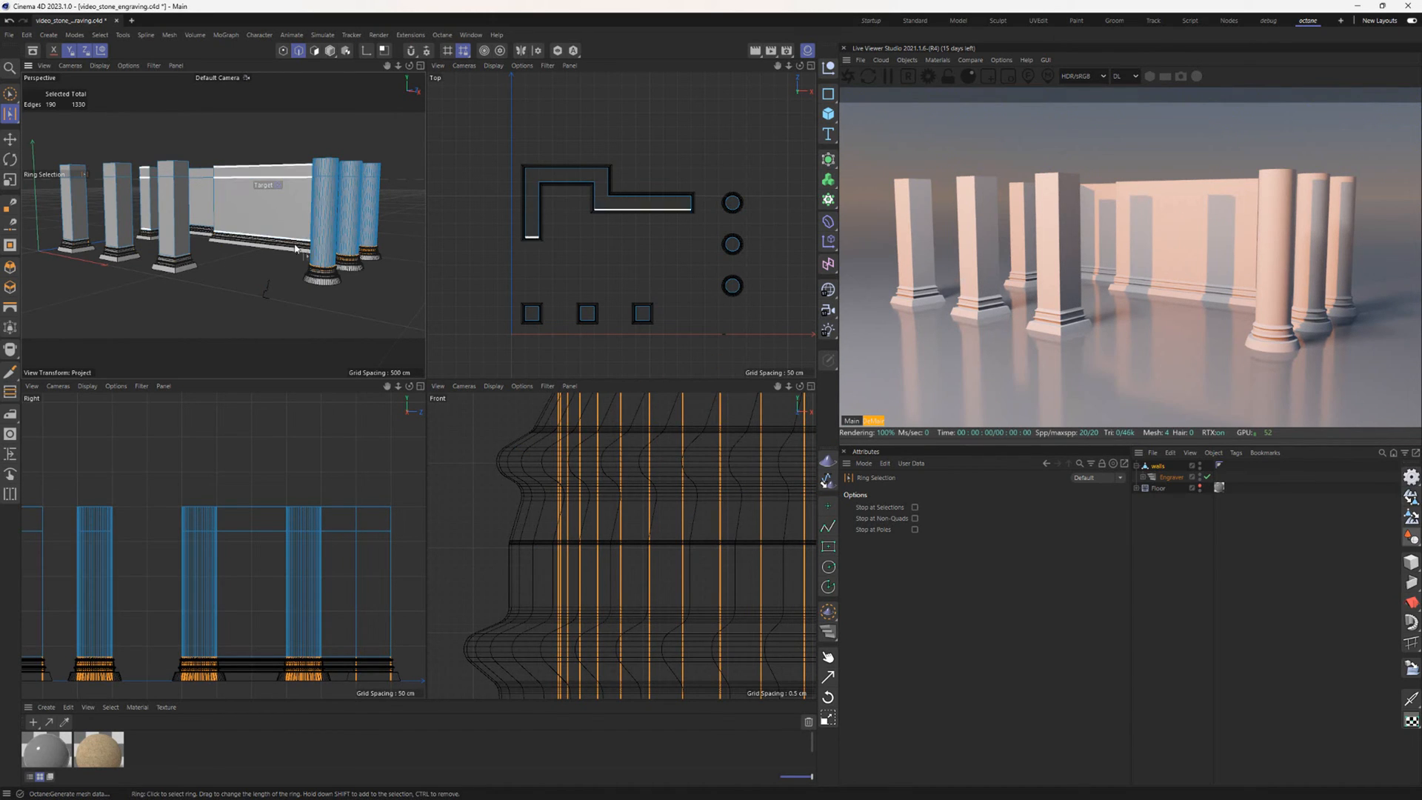
right_click(265, 288)
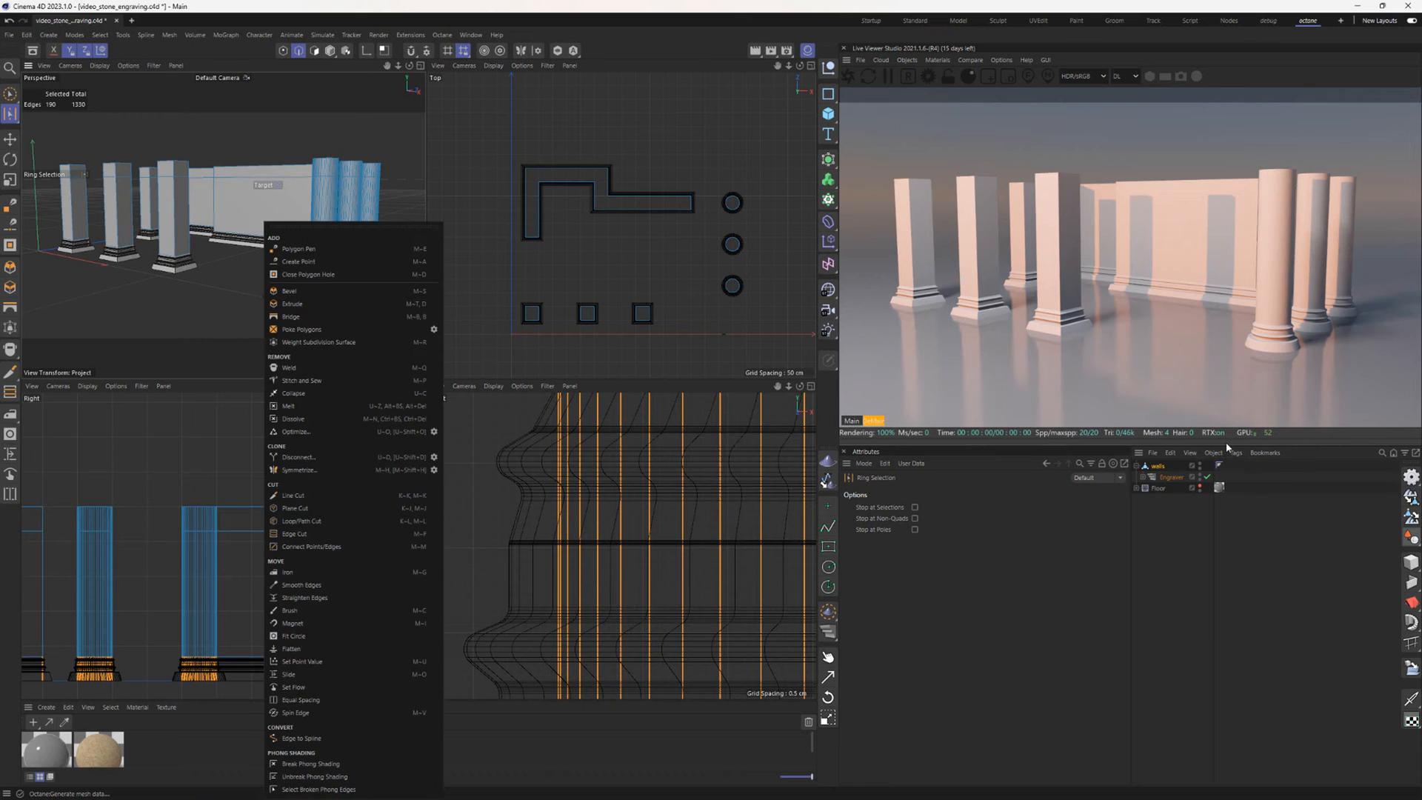
click(1169, 478)
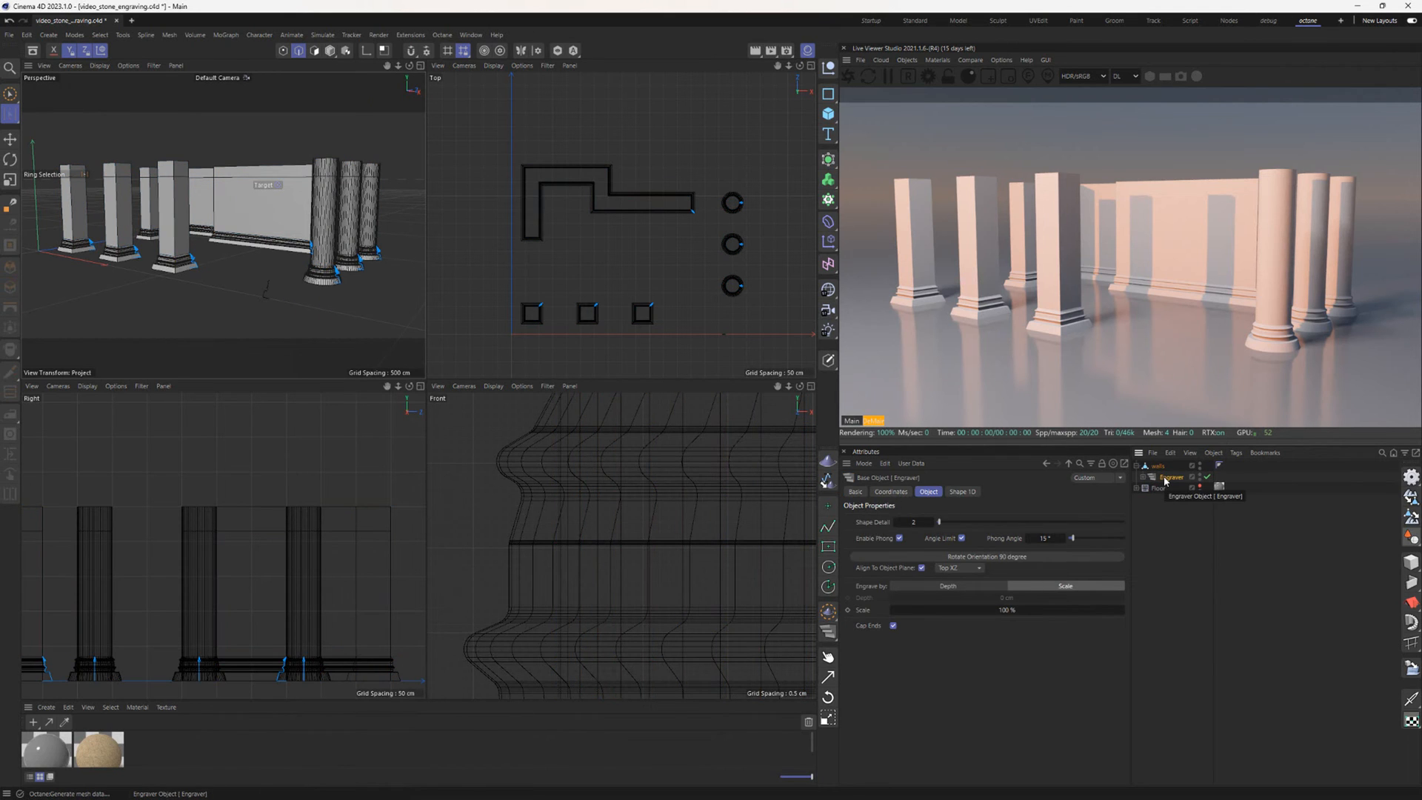
key(c)
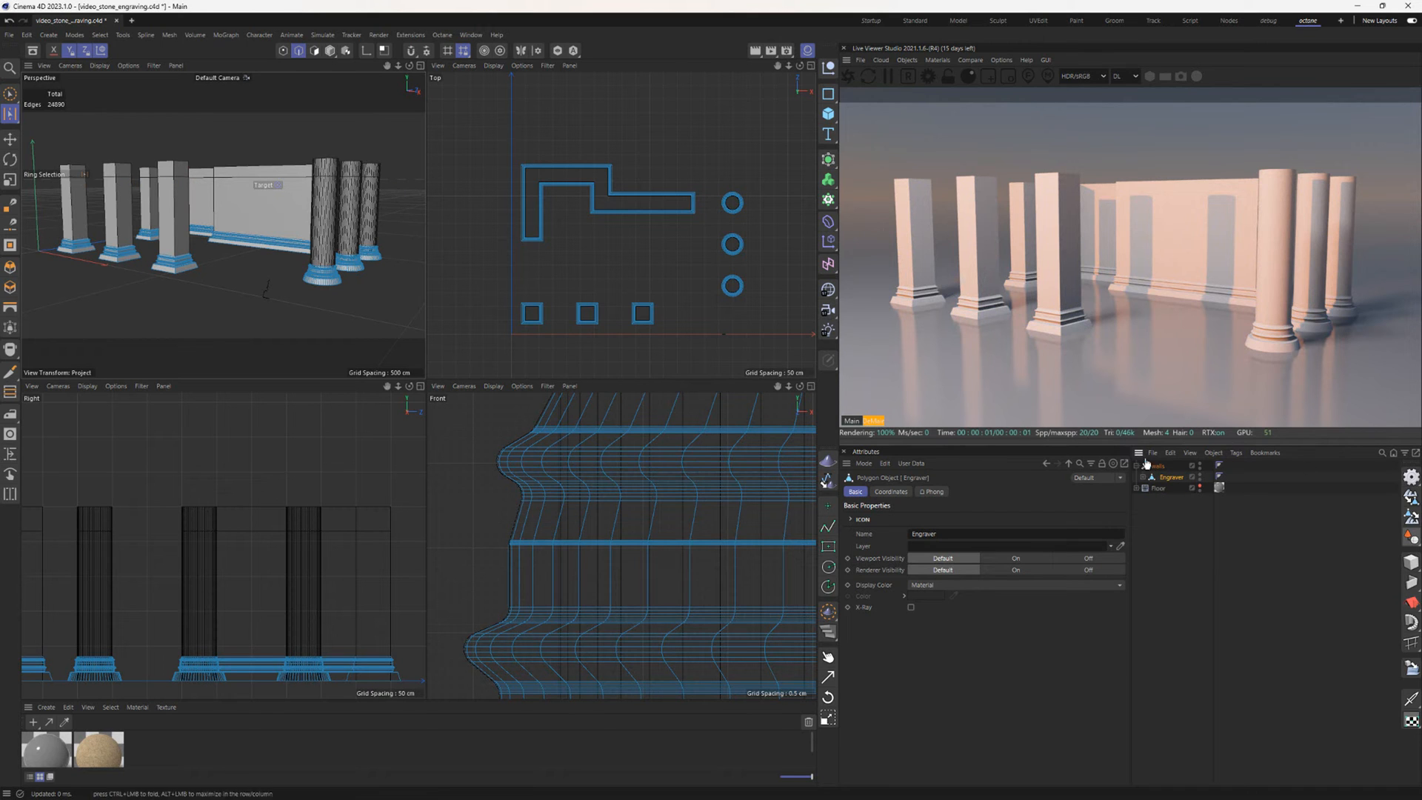
- Ring-select the top edge bands of the three square pillars in the walls object and add a new Engraver to them
click(213, 269)
click(213, 268)
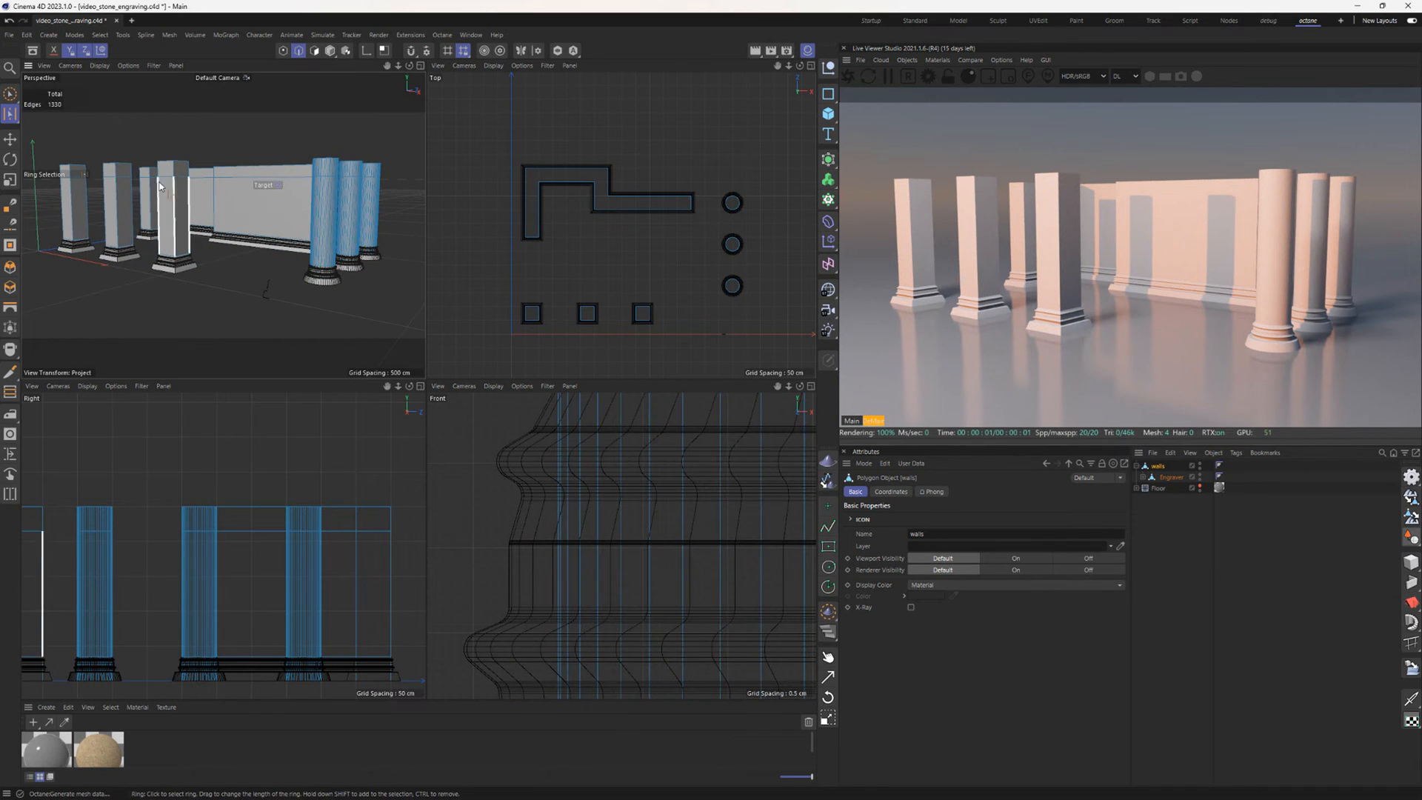
click(176, 170)
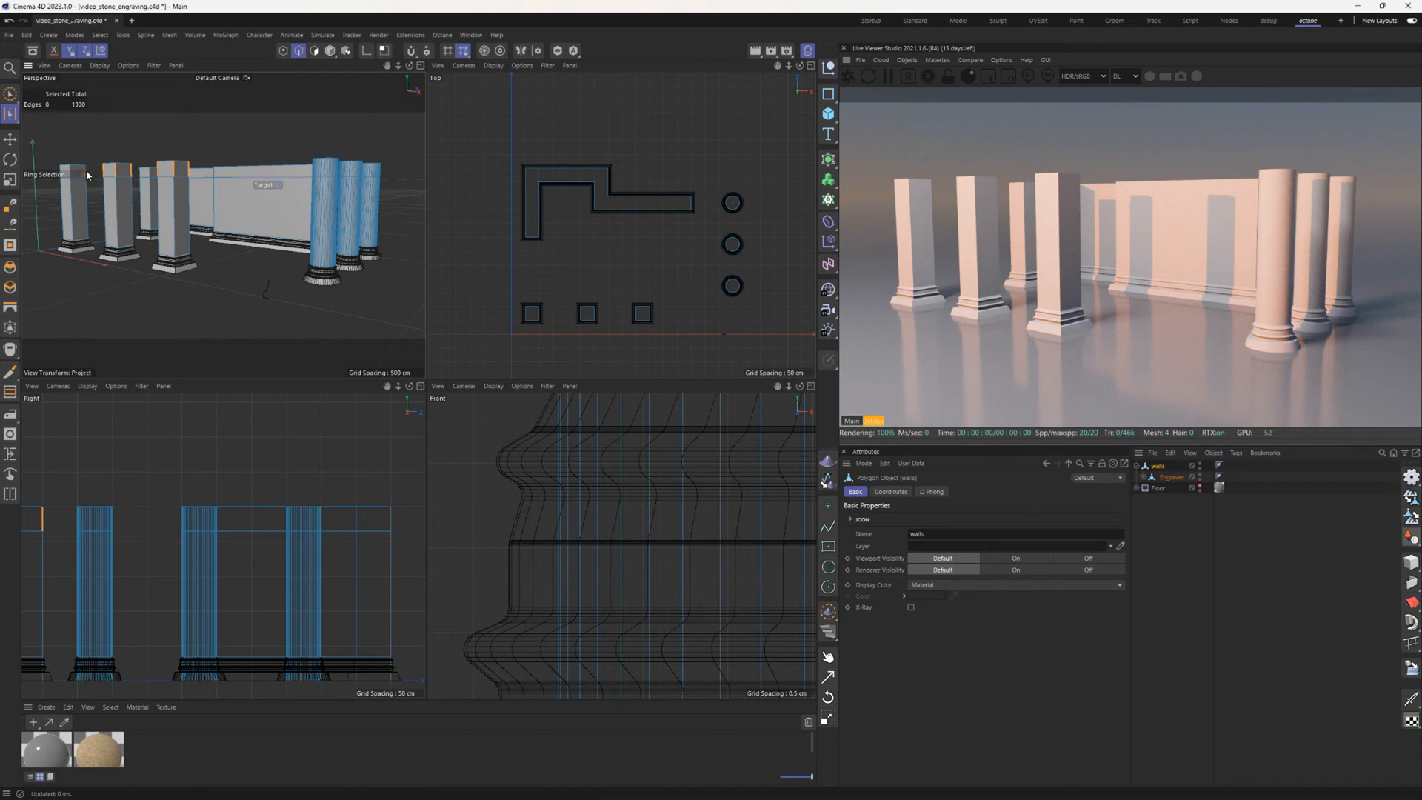
alt+drag(86, 175, 69, 156)
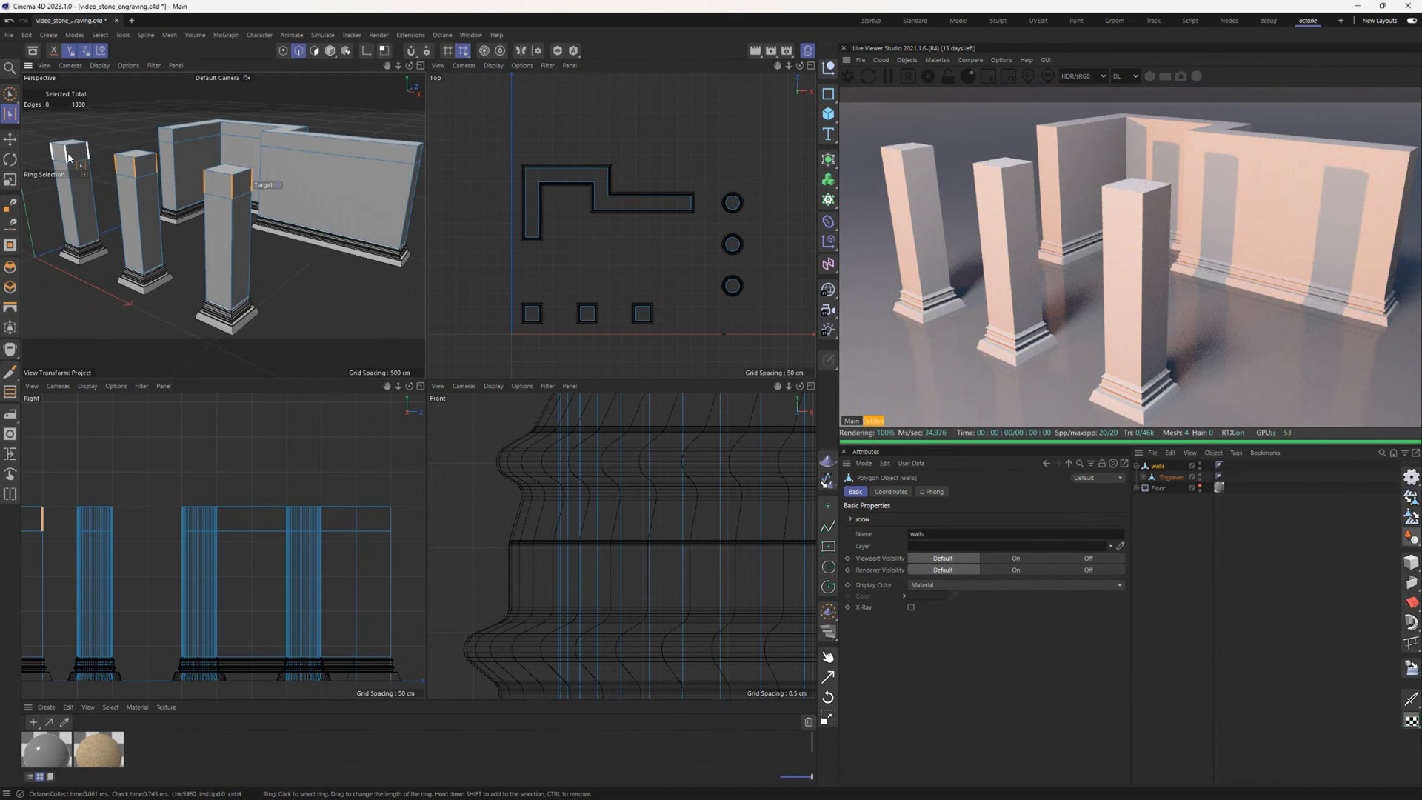
shift+click(67, 157)
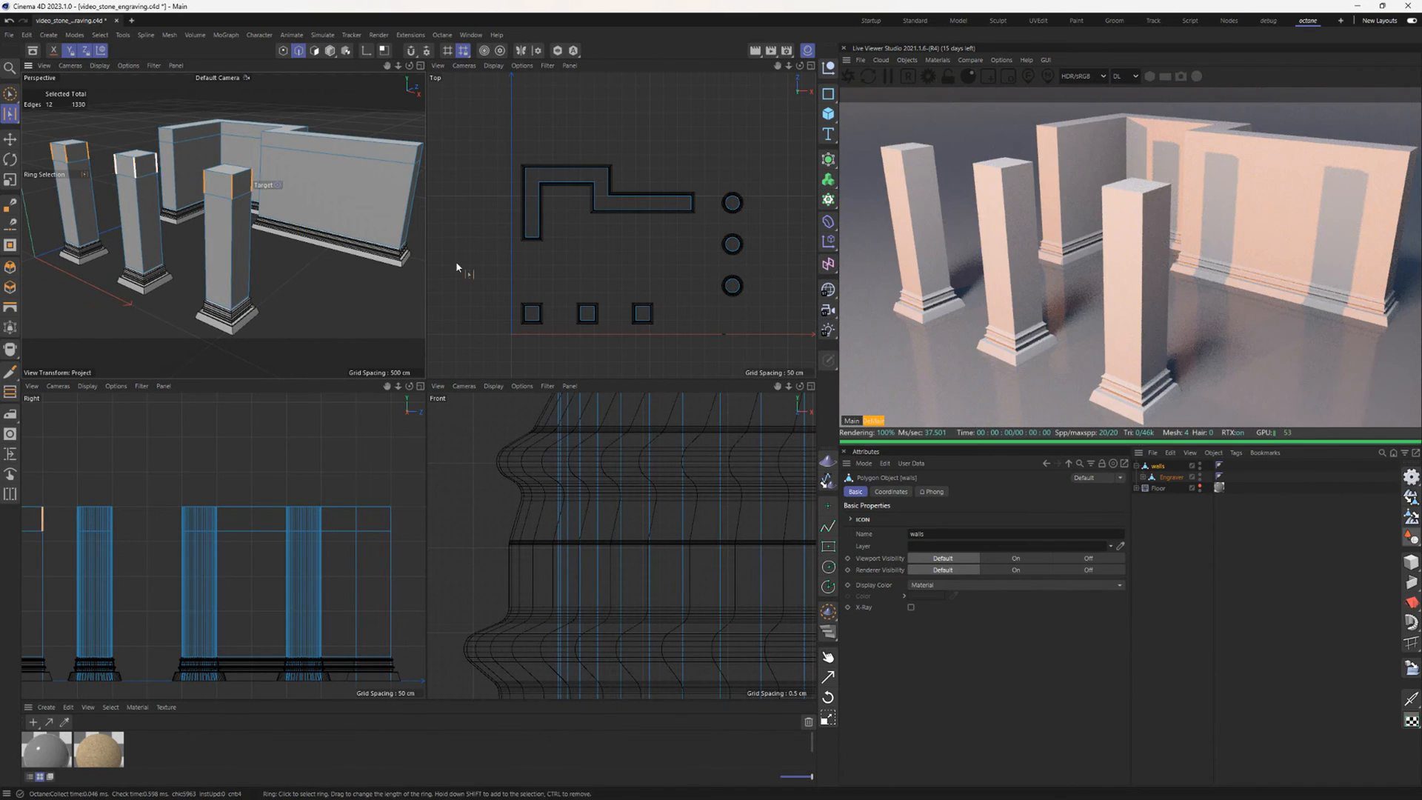
click(830, 635)
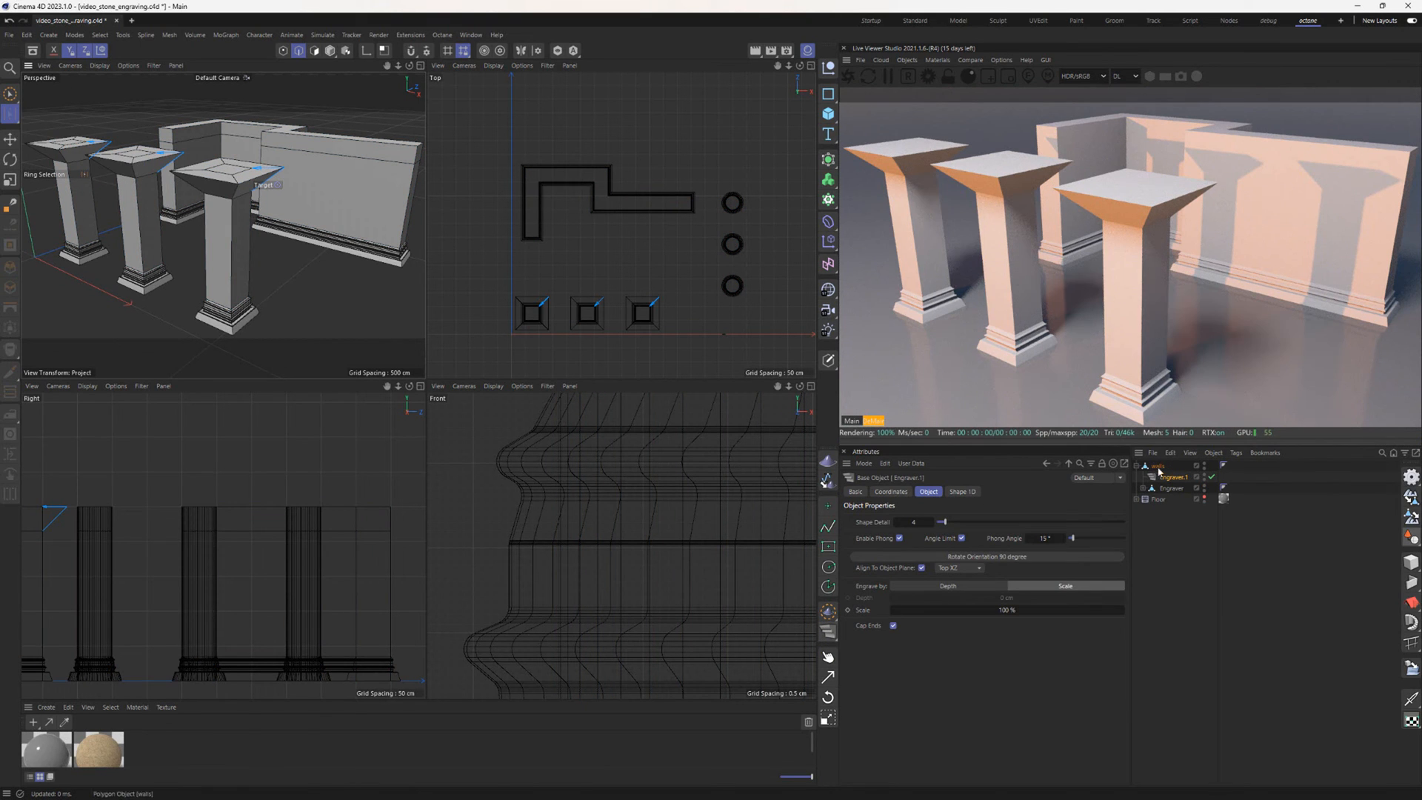
- Copy the Nurbs profile curve from the converted base Engraver into the new pillar-top Engraver
click(1142, 489)
click(1172, 500)
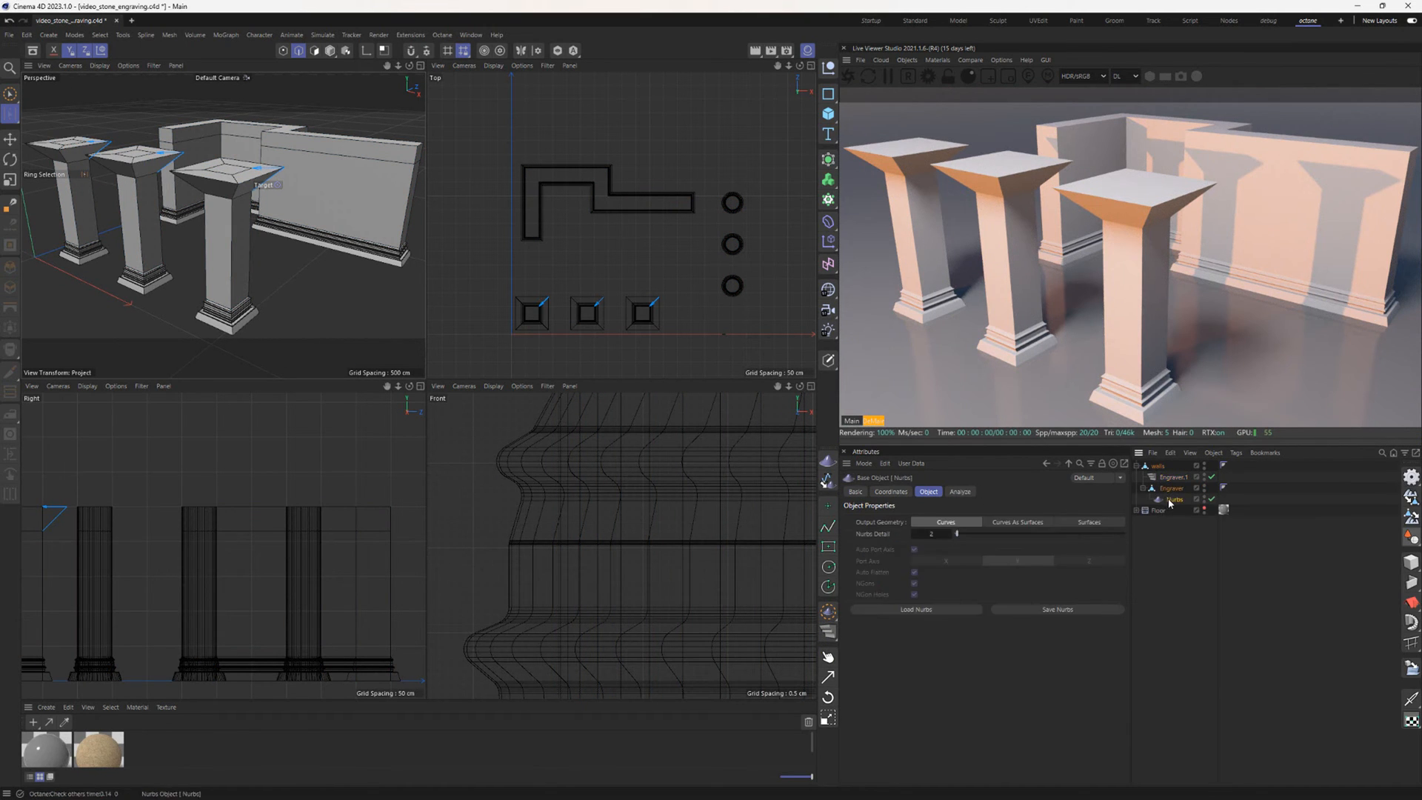
drag(1172, 502, 1179, 482)
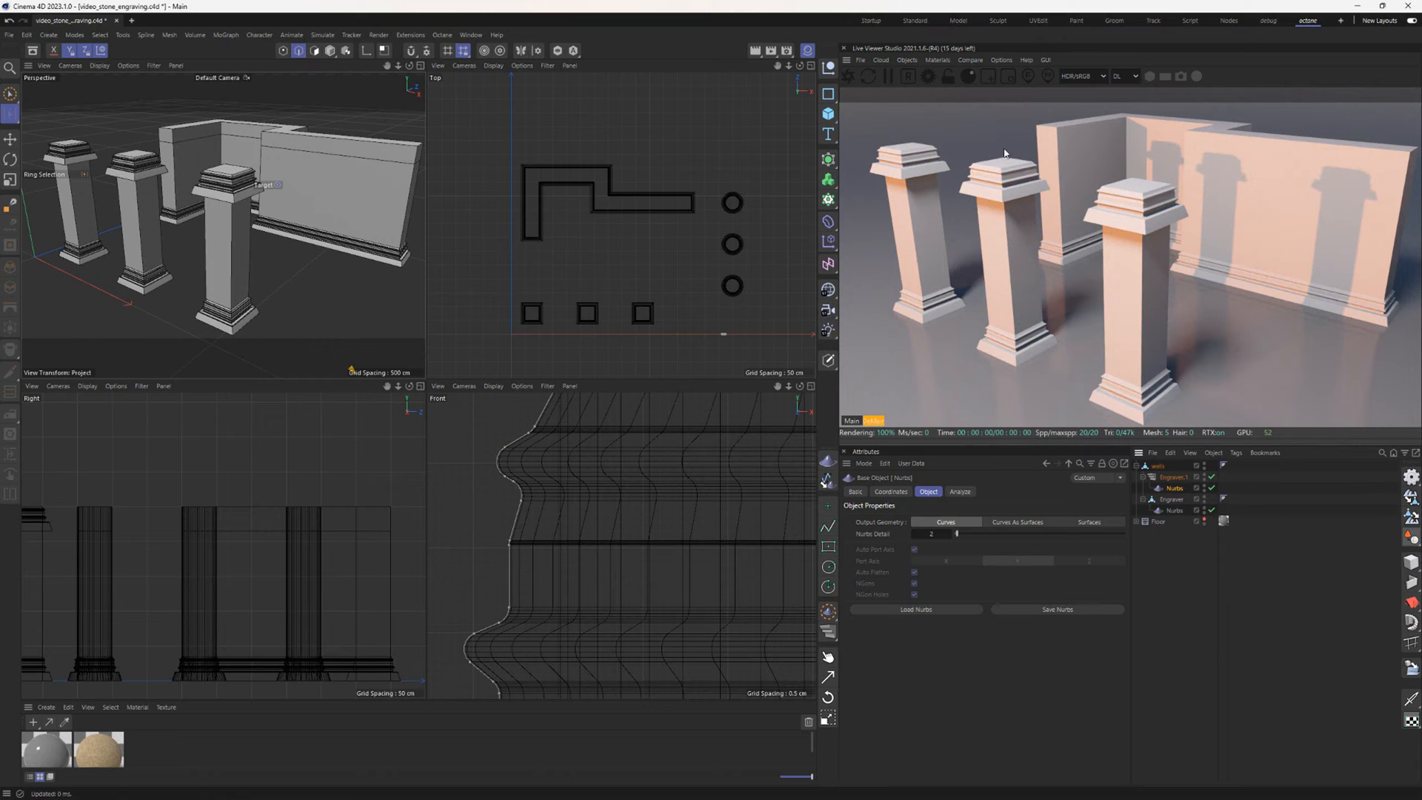
- Turn on Invert Orientation in the shape settings of the pillar-top Engraver
click(1173, 477)
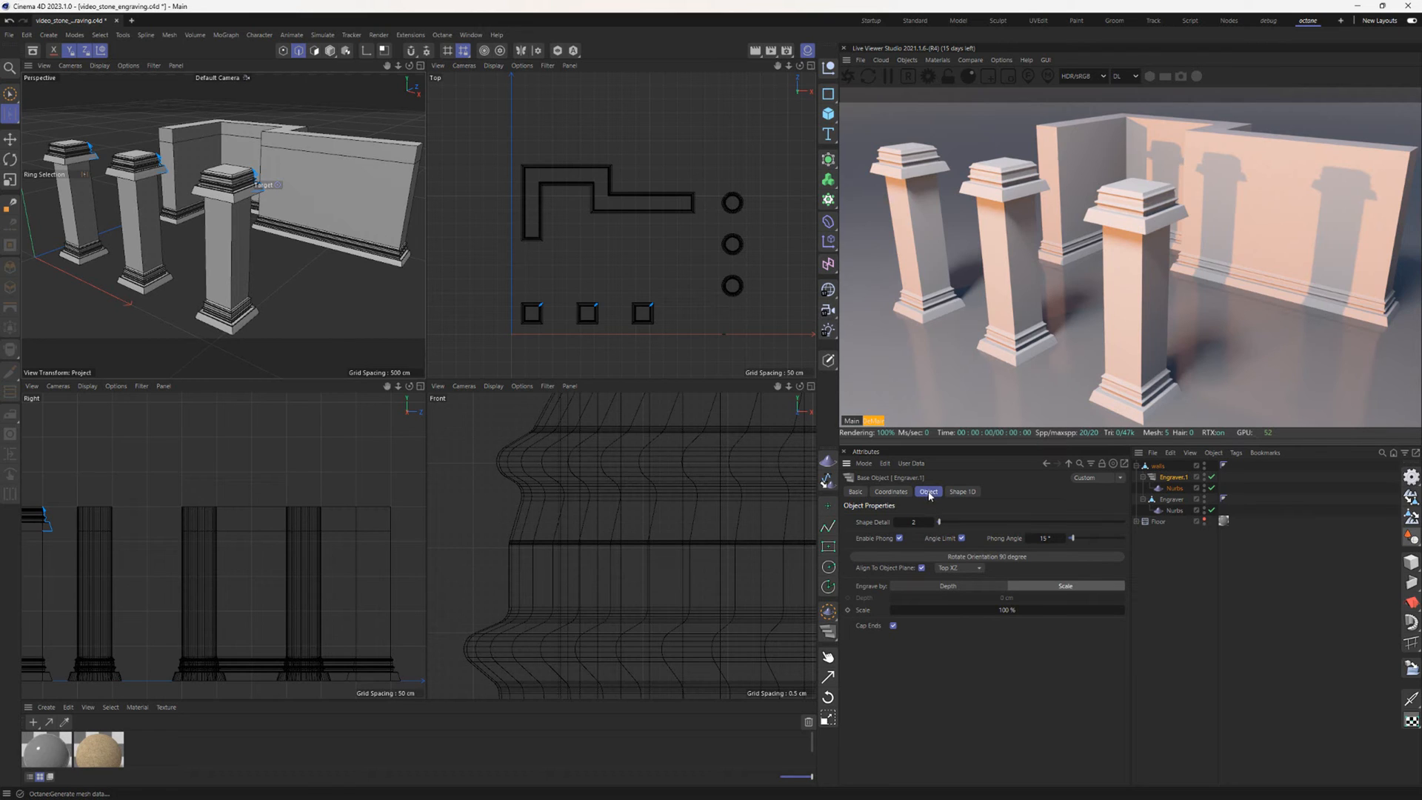
click(962, 491)
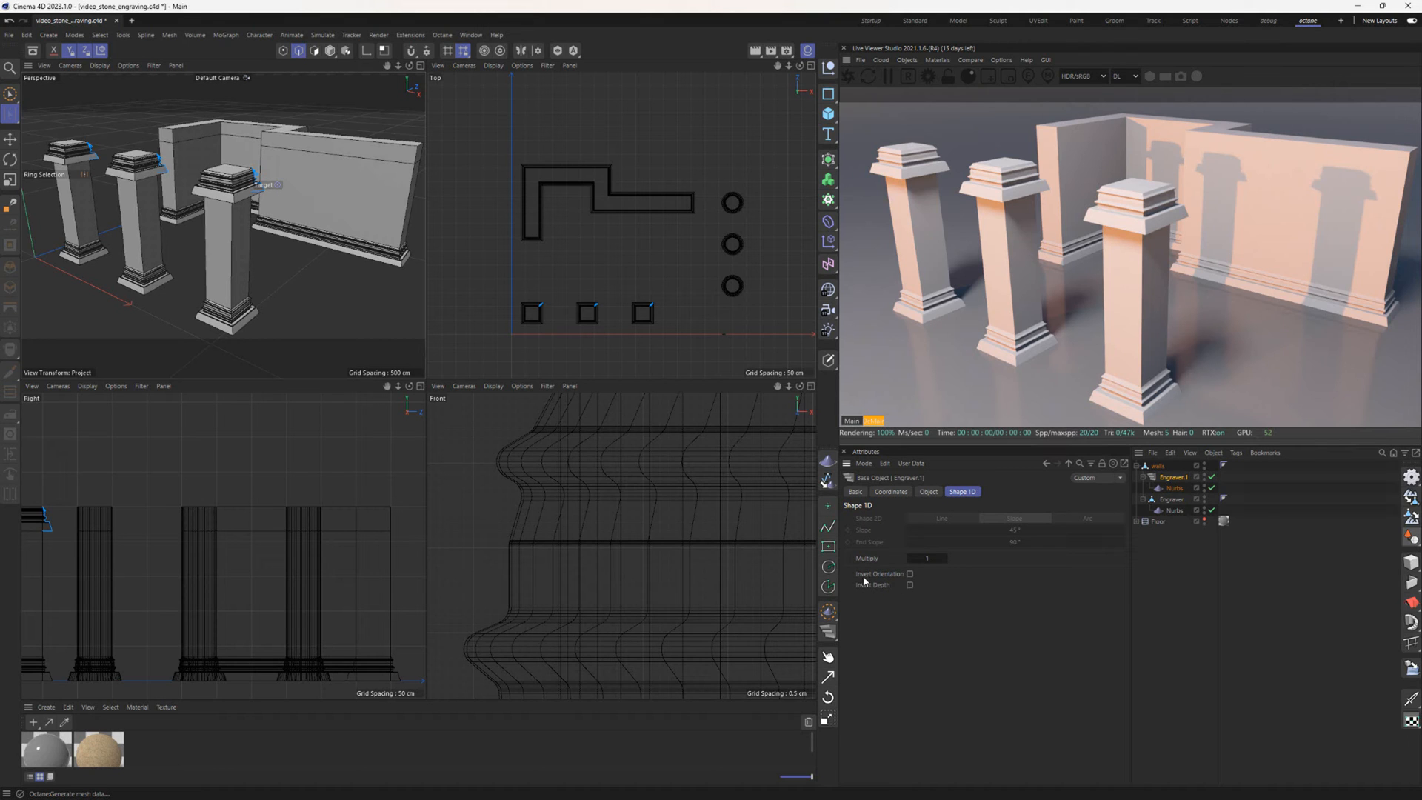
click(909, 573)
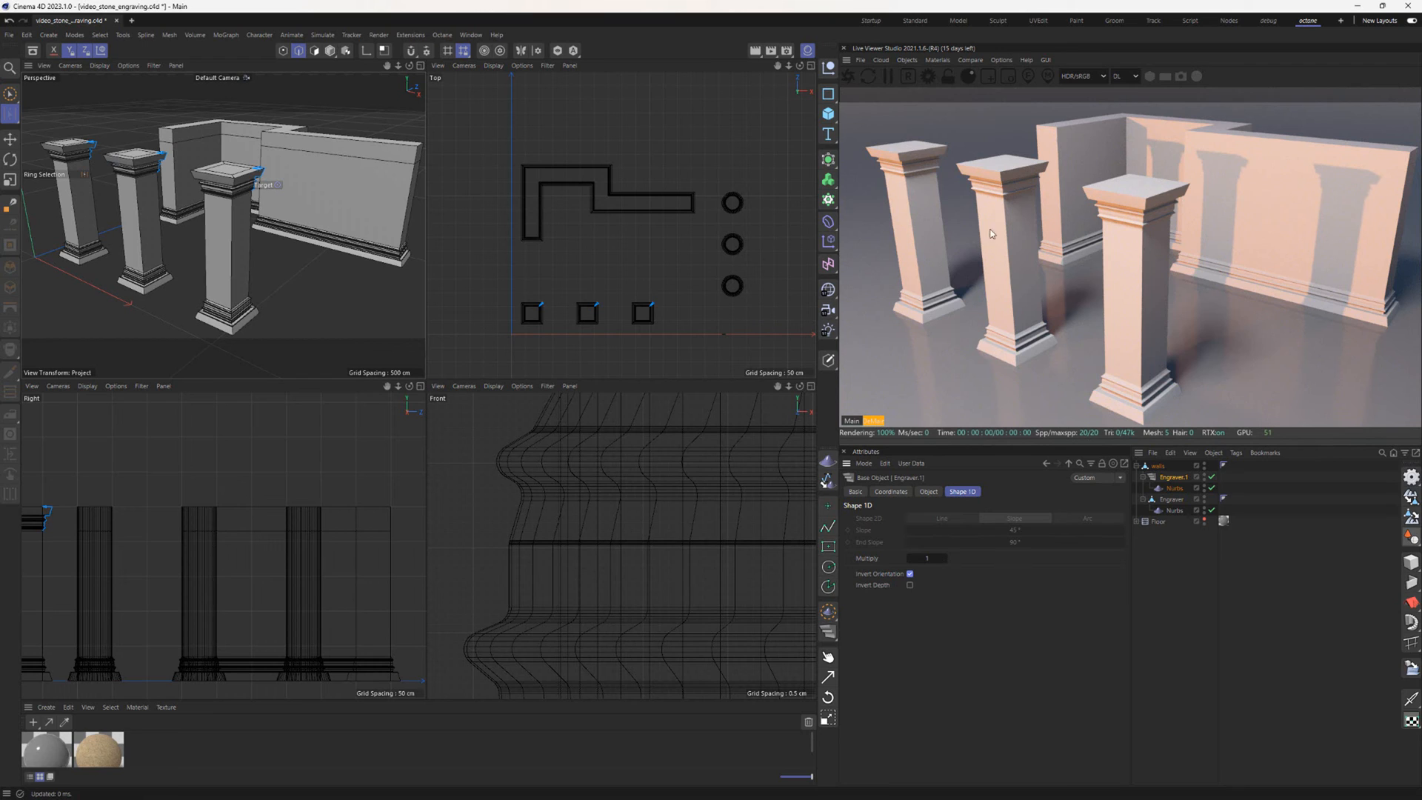
- Select the walls object and add the wall's top edge band to the existing ring selection
click(272, 145)
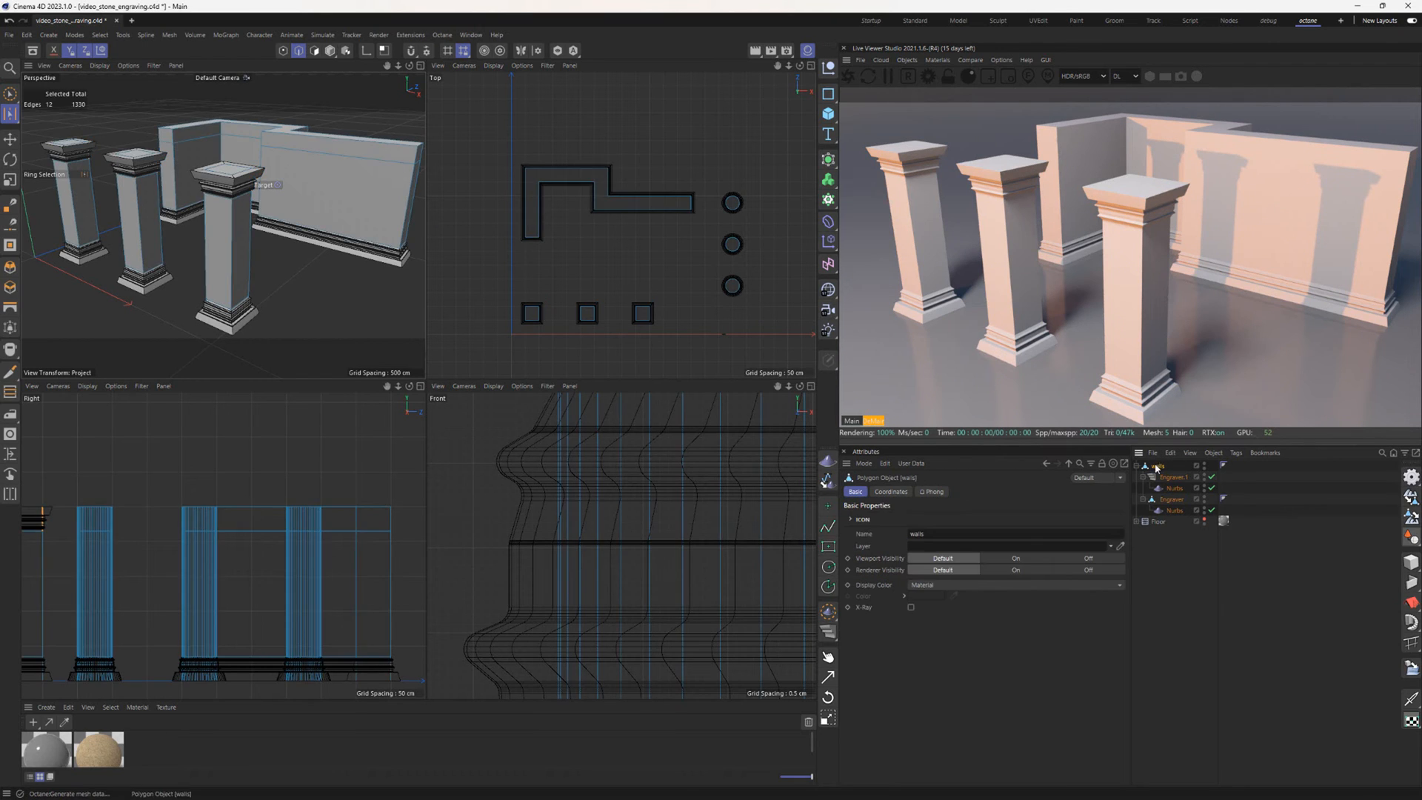
scroll(294, 172, up, 5)
alt+drag(294, 176, 250, 307)
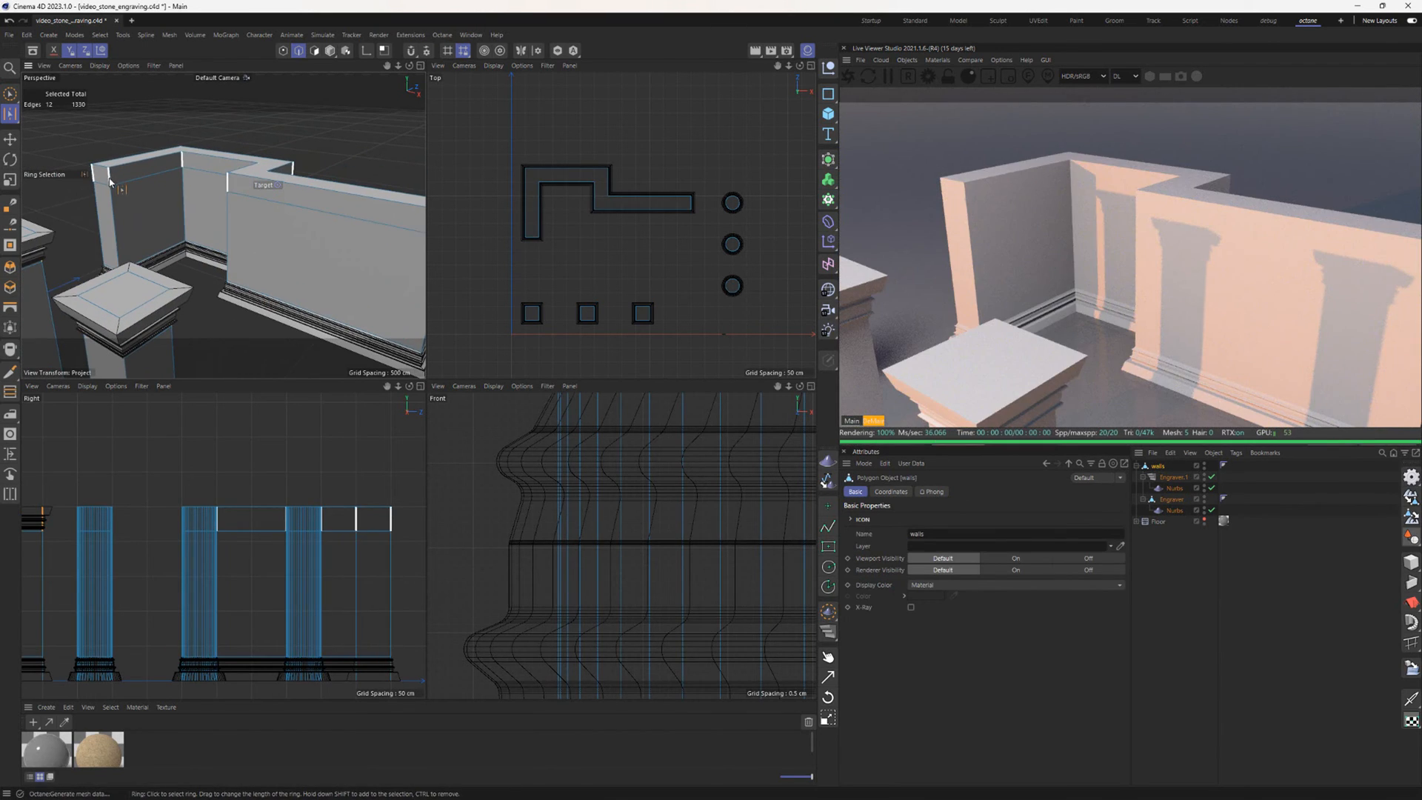
shift+click(111, 179)
- Extend the ring selection to the top edge bands of the three round columns
scroll(291, 259, down, 5)
alt+middle_drag(337, 292, 279, 256)
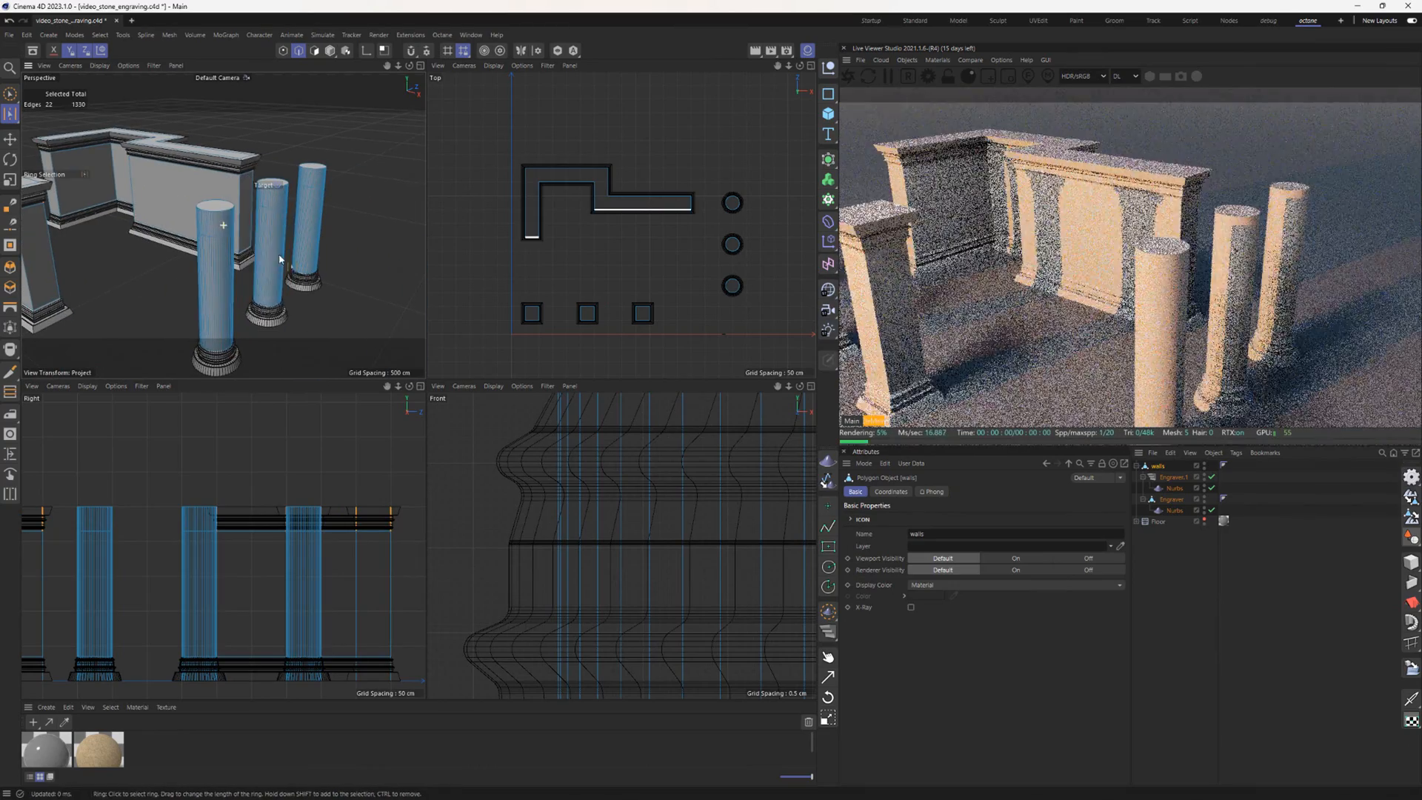
shift+click(225, 226)
shift+click(272, 201)
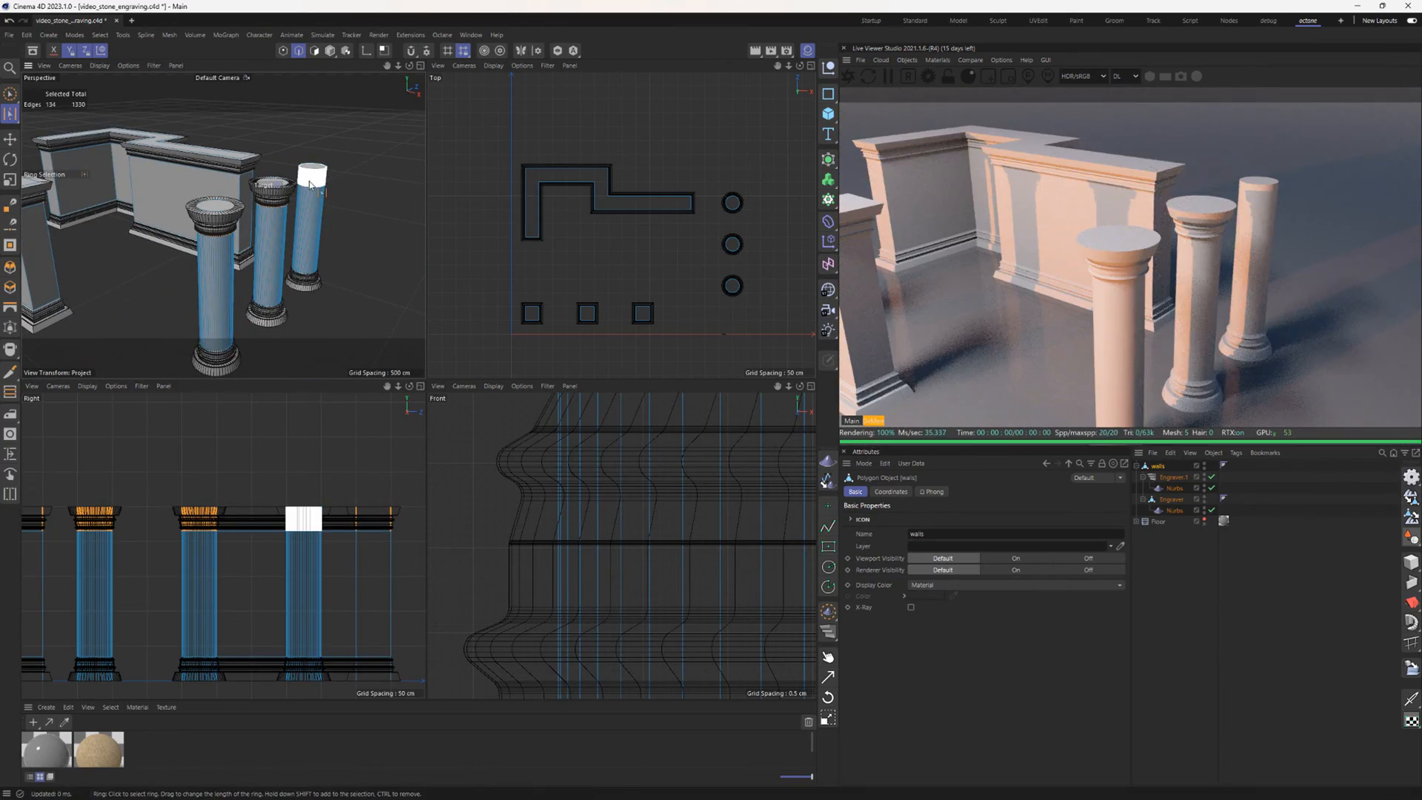
shift+click(311, 182)
scroll(154, 252, down, 3)
alt+drag(155, 252, 245, 241)
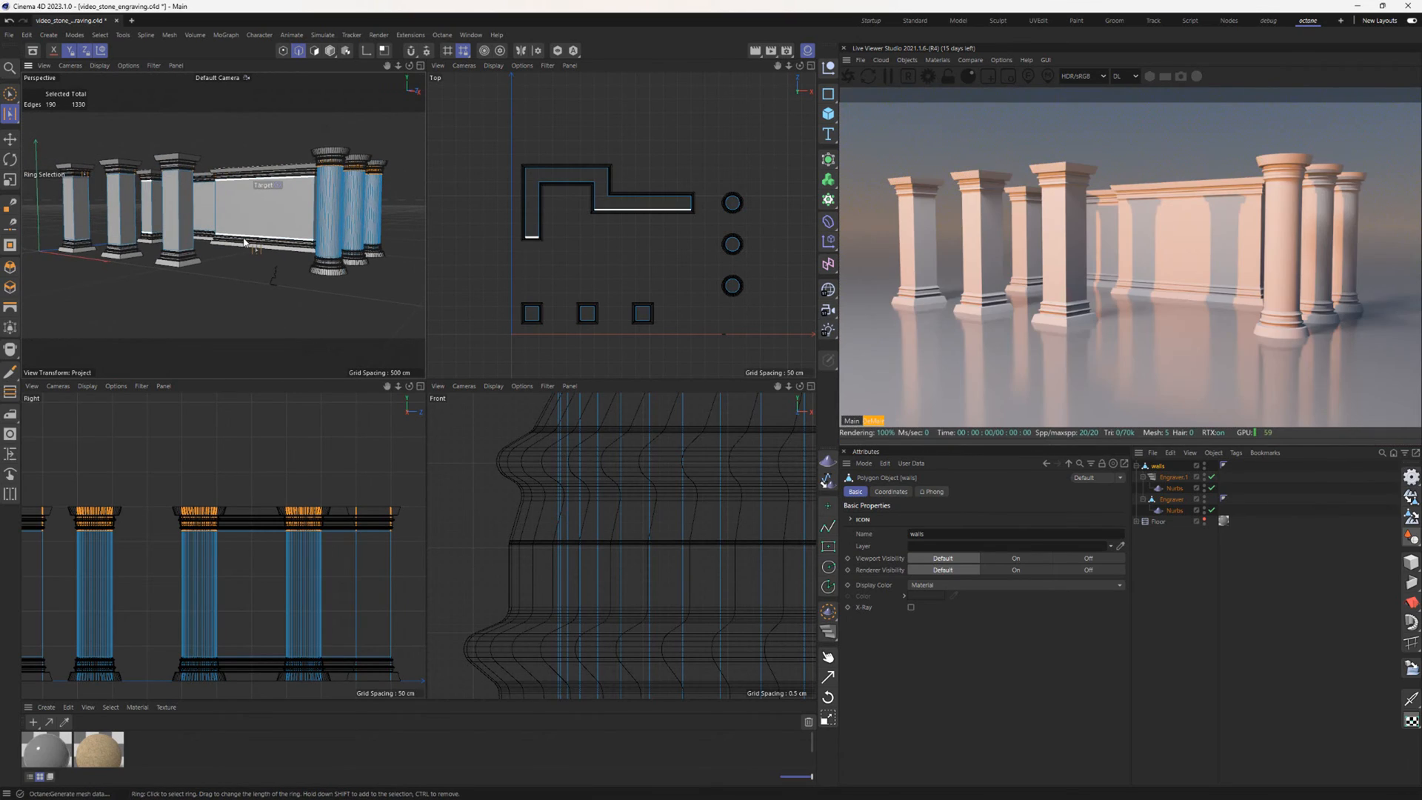